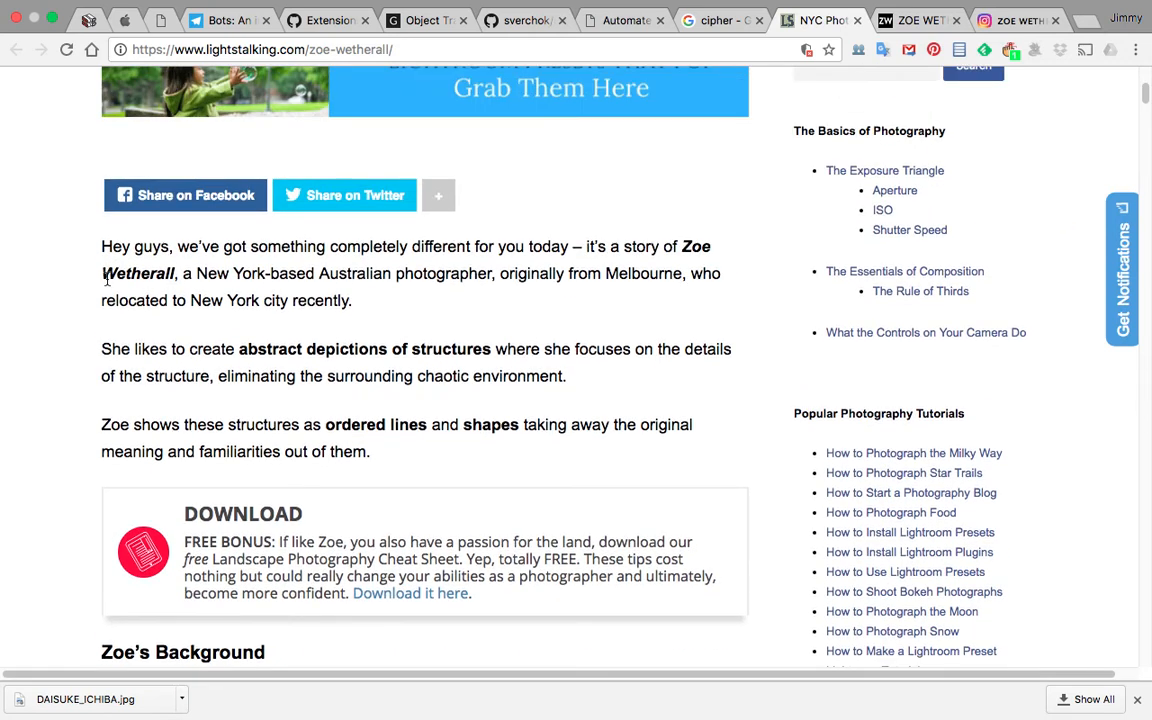
# Step: Examine the article's introduction and its first two pattern photographs, The Broad and Firbank Grammar
pyautogui.scroll(1, 150, 300)
pyautogui.scroll(3, 347, 371)
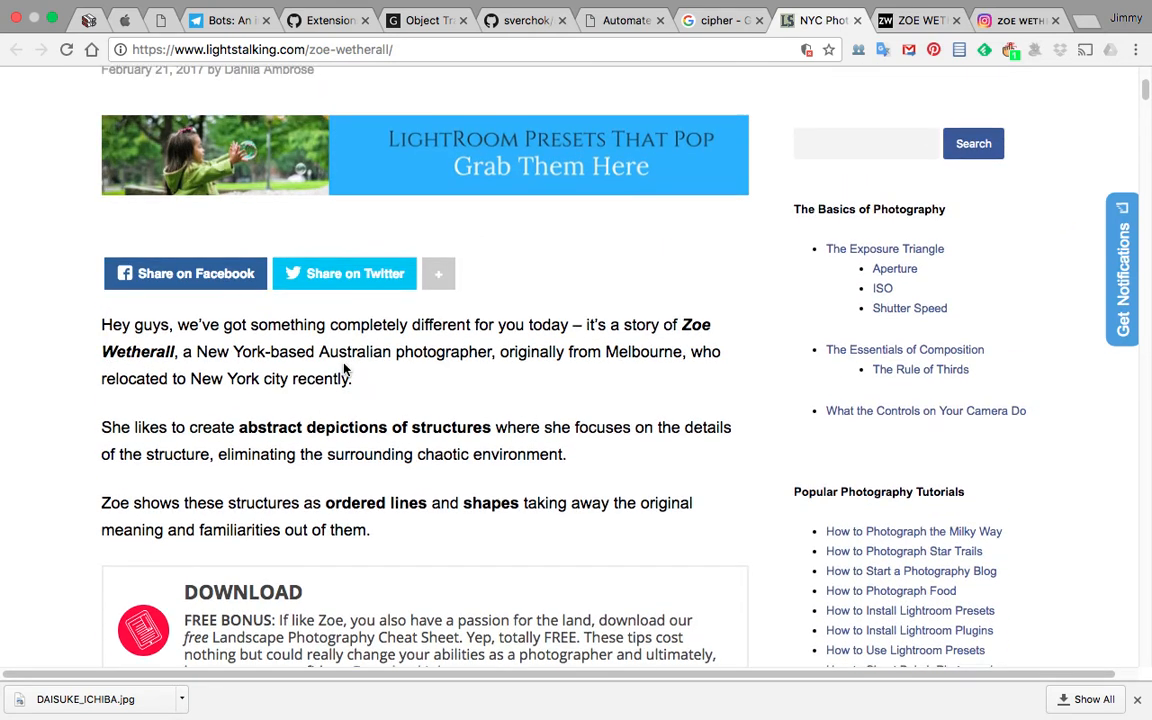
pyautogui.scroll(1, 577, 437)
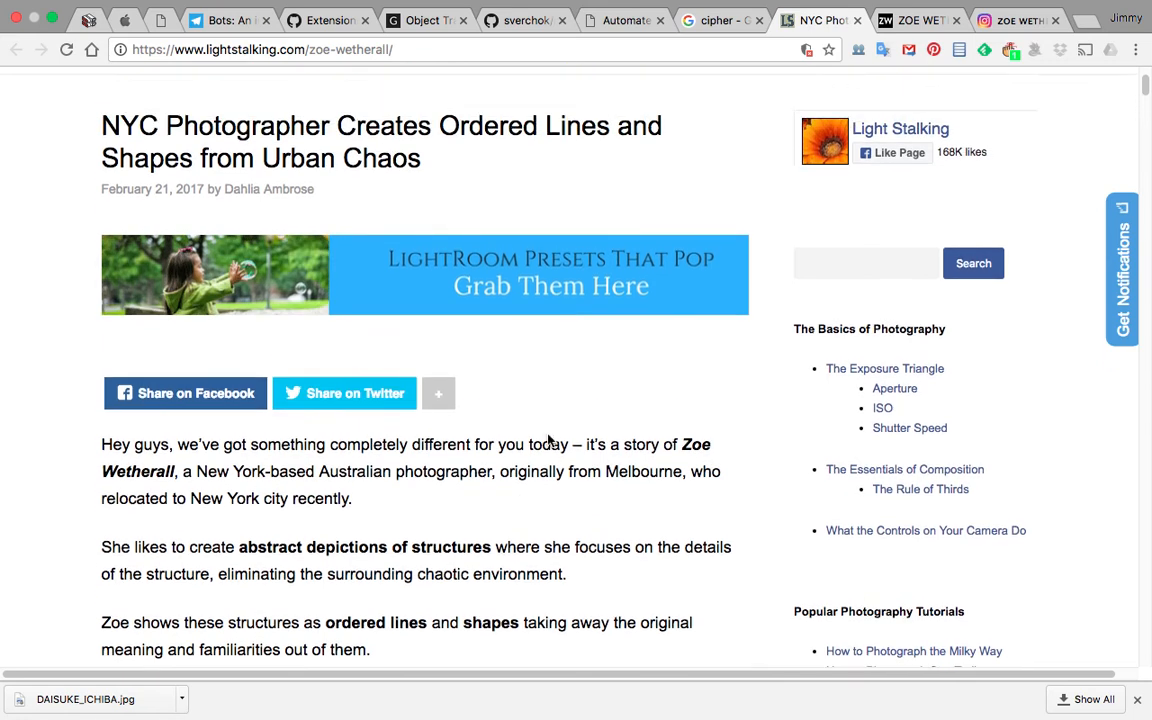
pyautogui.scroll(-10, 565, 443)
pyautogui.scroll(-10, 566, 452)
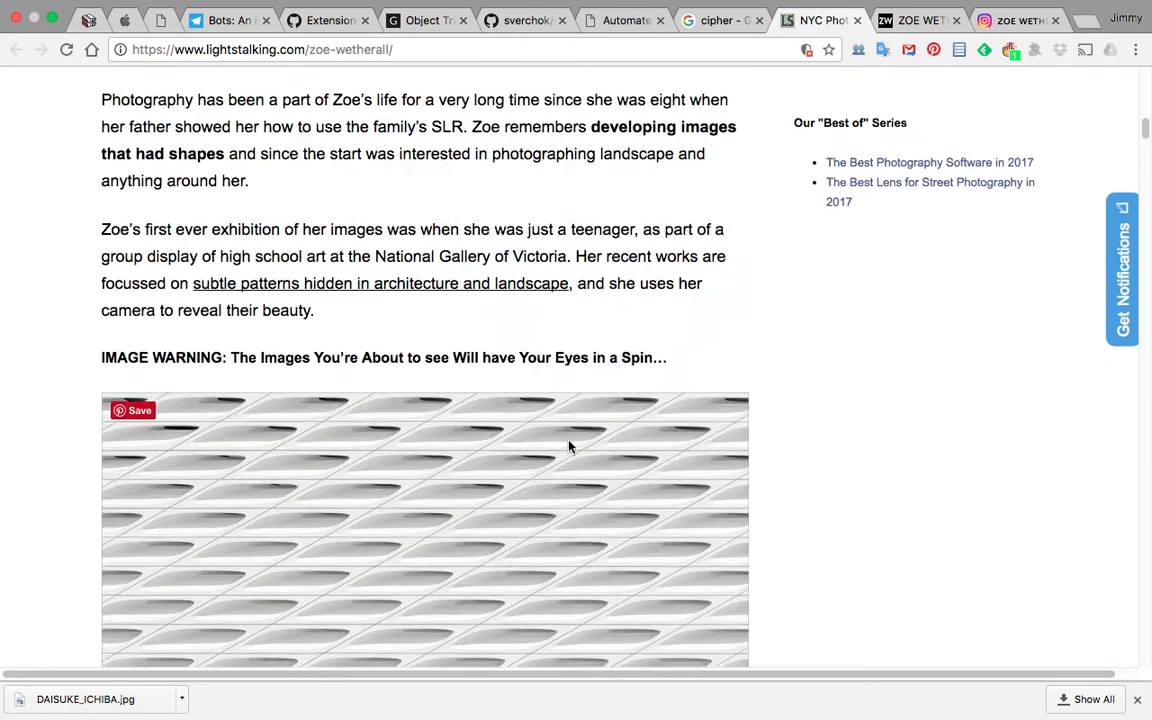
pyautogui.scroll(-2, 642, 442)
pyautogui.scroll(1, 643, 445)
pyautogui.scroll(-4, 640, 442)
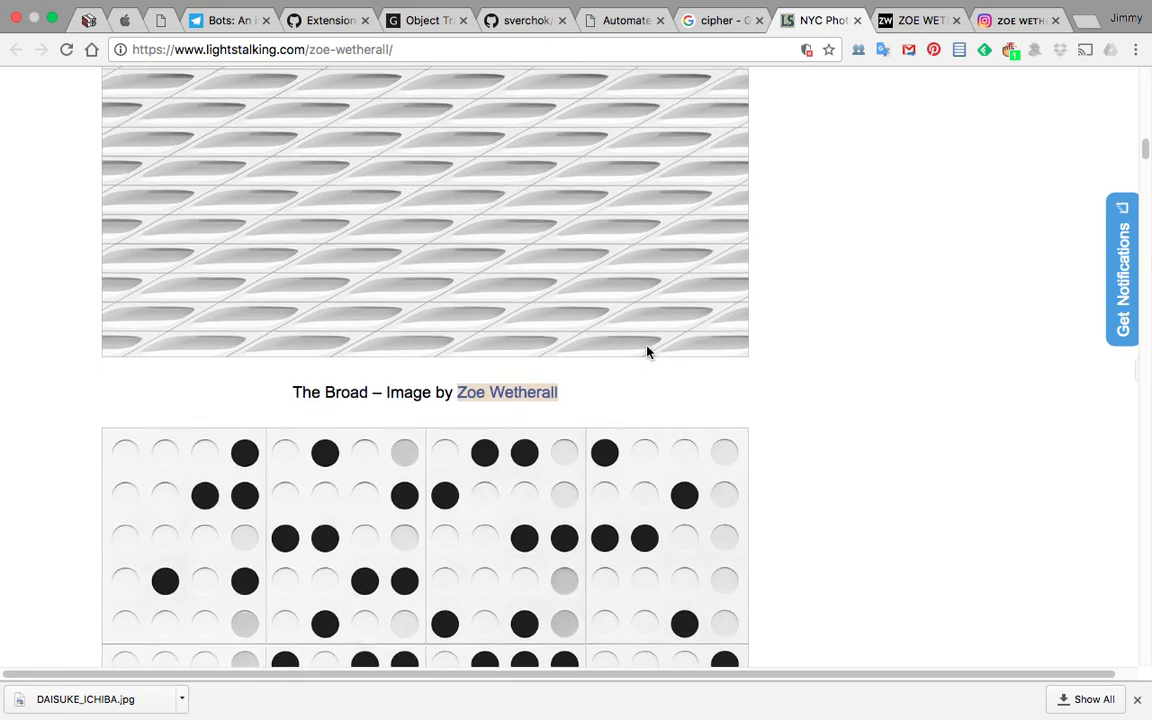
pyautogui.scroll(2, 625, 339)
pyautogui.scroll(-6, 553, 345)
pyautogui.scroll(-1, 541, 370)
pyautogui.scroll(8, 545, 363)
pyautogui.scroll(-1, 557, 364)
pyautogui.scroll(-6, 557, 364)
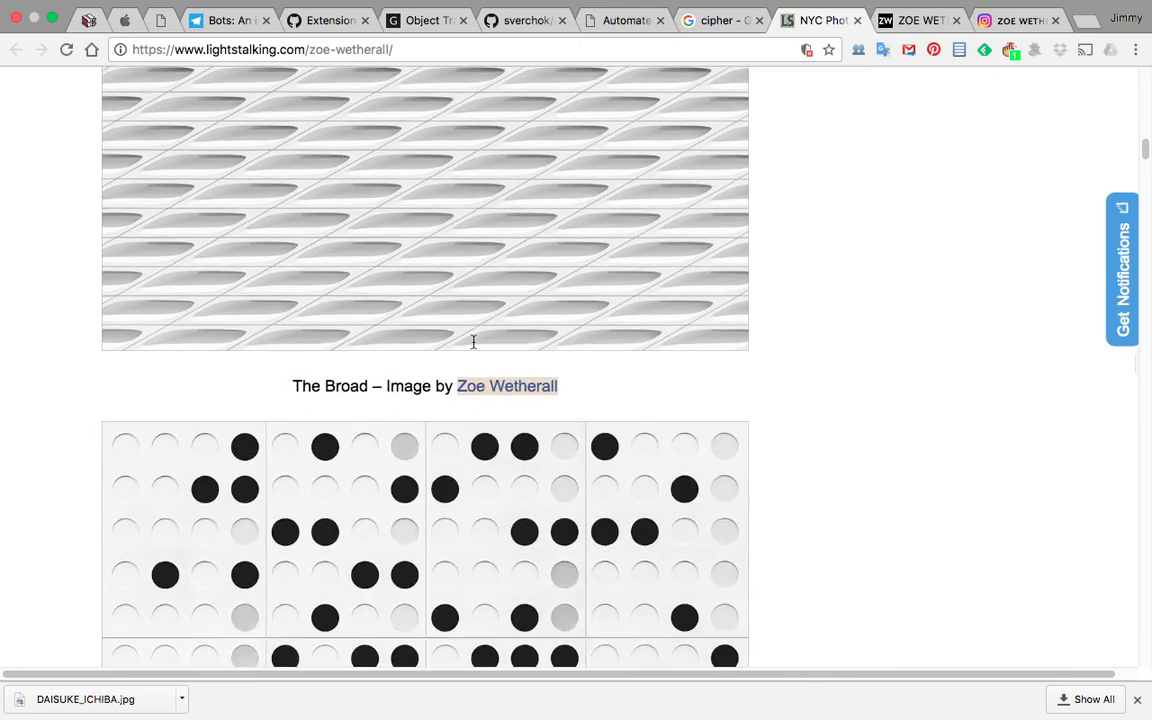
pyautogui.scroll(-1, 213, 422)
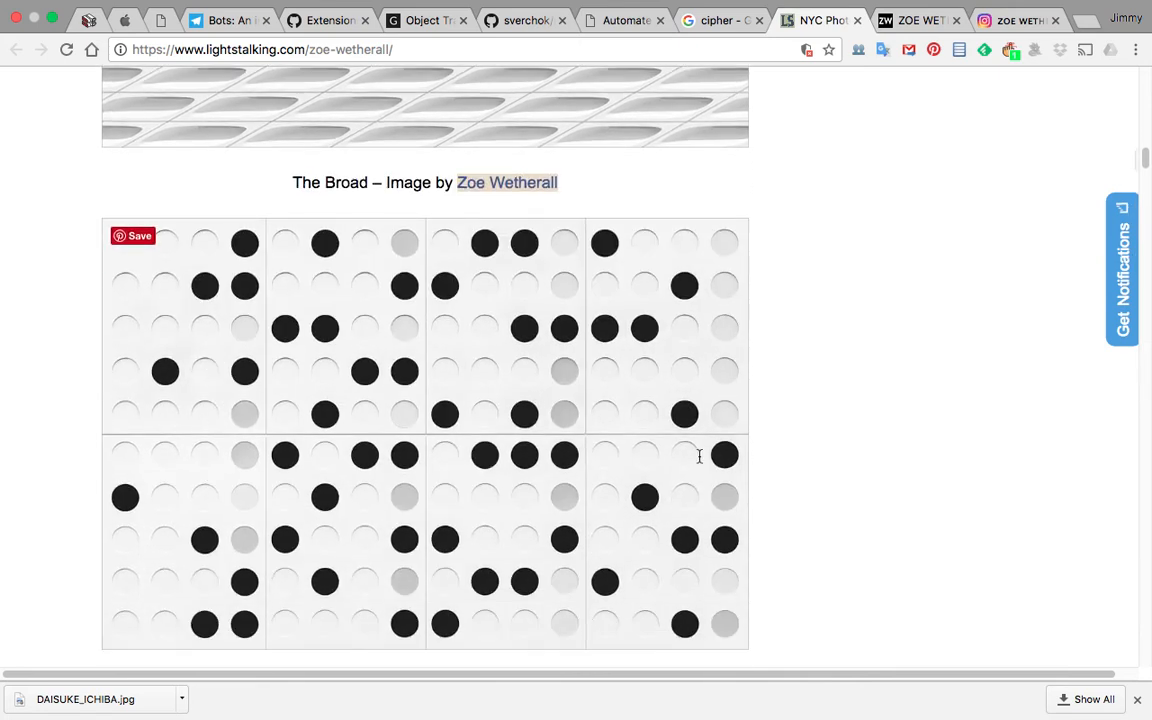
pyautogui.scroll(-1, 191, 401)
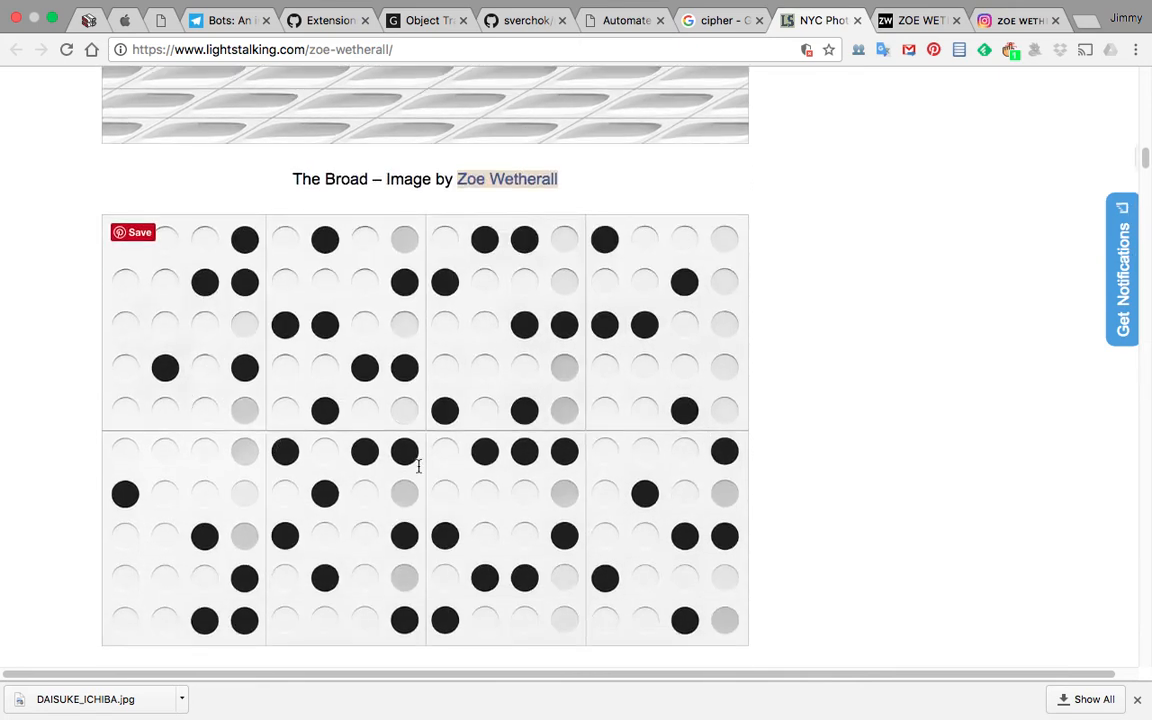
# Step: Look through the remaining photographs and text of the article, down to the South Bronx Charter School image
pyautogui.scroll(-20, 410, 474)
pyautogui.scroll(-5, 486, 456)
pyautogui.scroll(4, 483, 440)
pyautogui.scroll(-10, 424, 480)
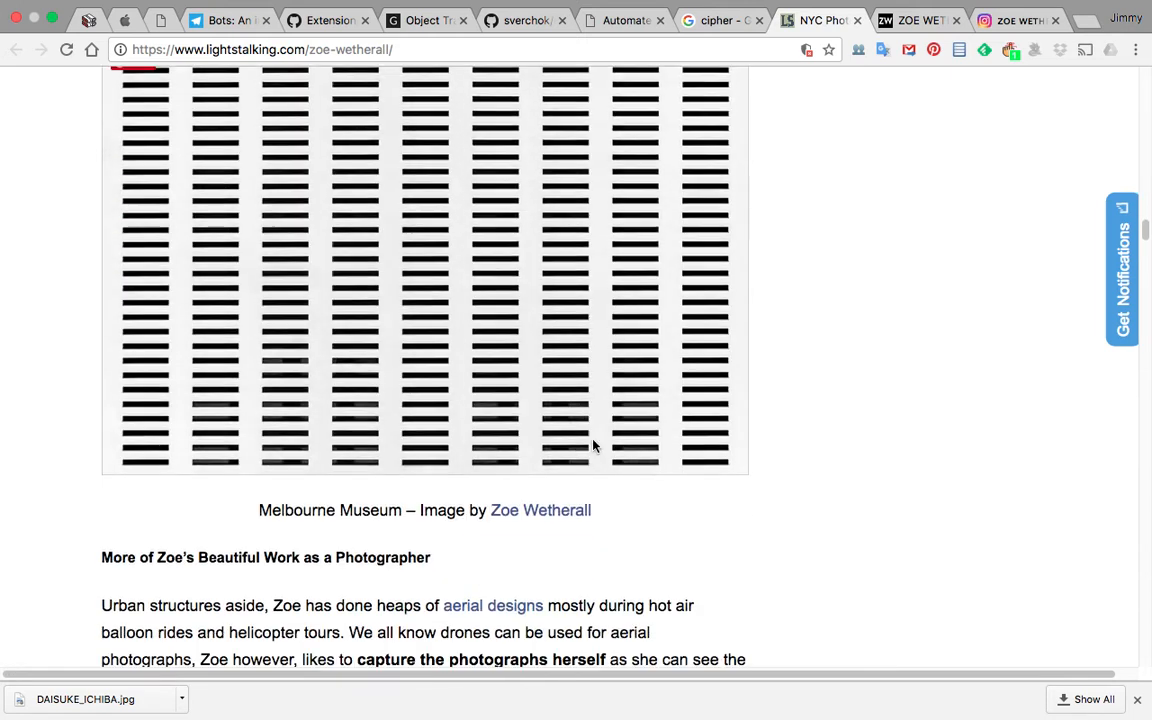
pyautogui.scroll(-1, 617, 421)
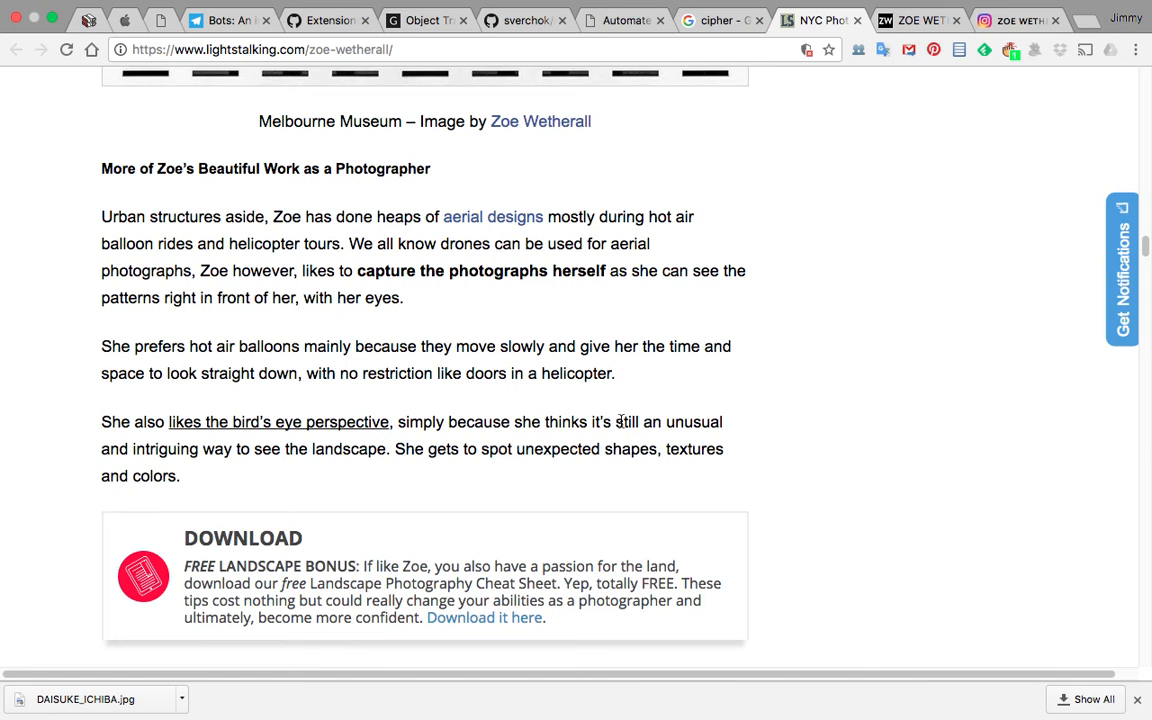
pyautogui.scroll(-5, 509, 313)
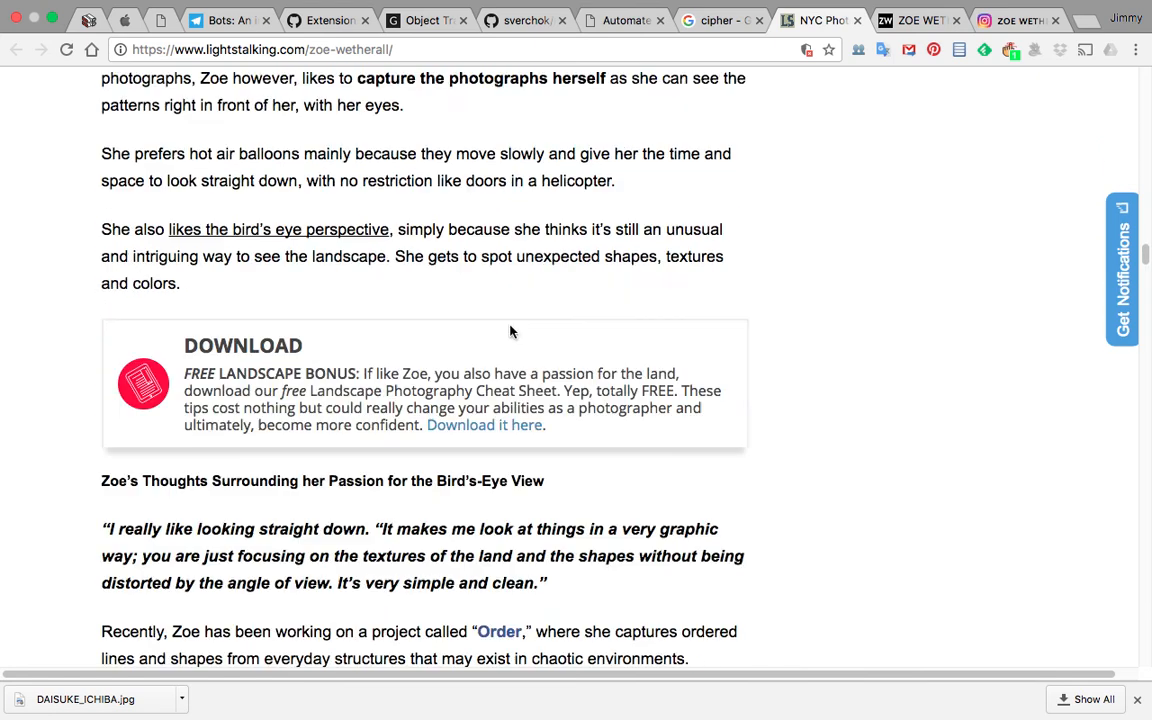
pyautogui.scroll(-20, 514, 332)
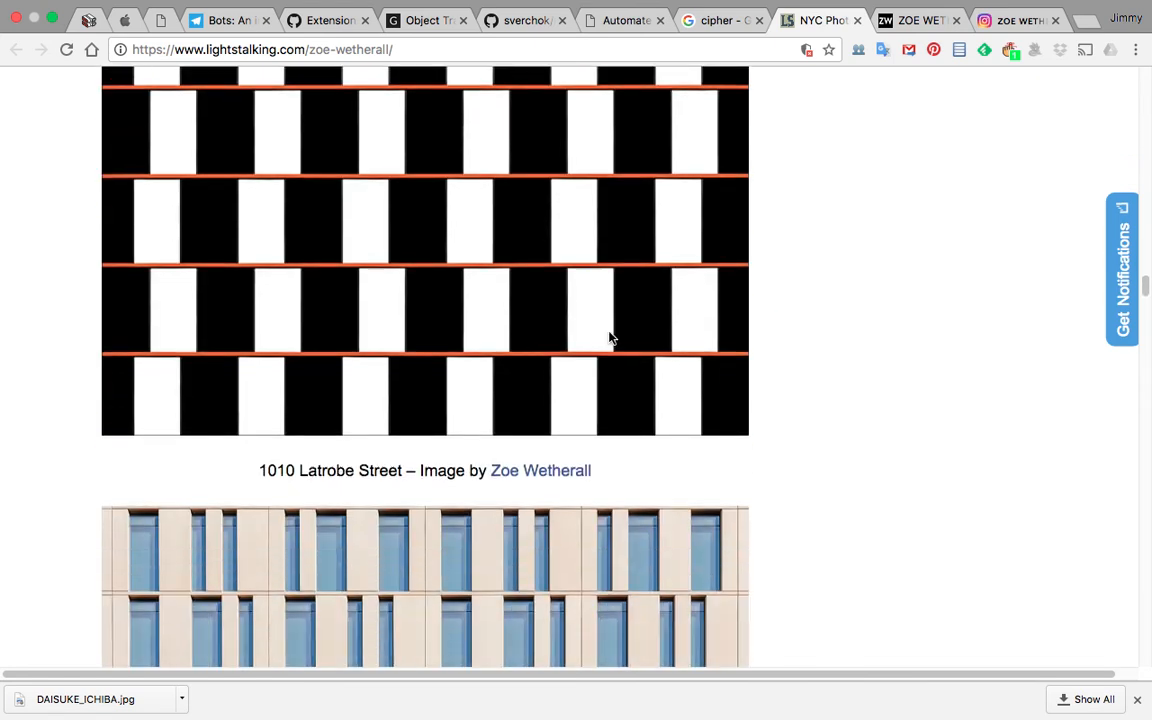
pyautogui.scroll(-10, 612, 340)
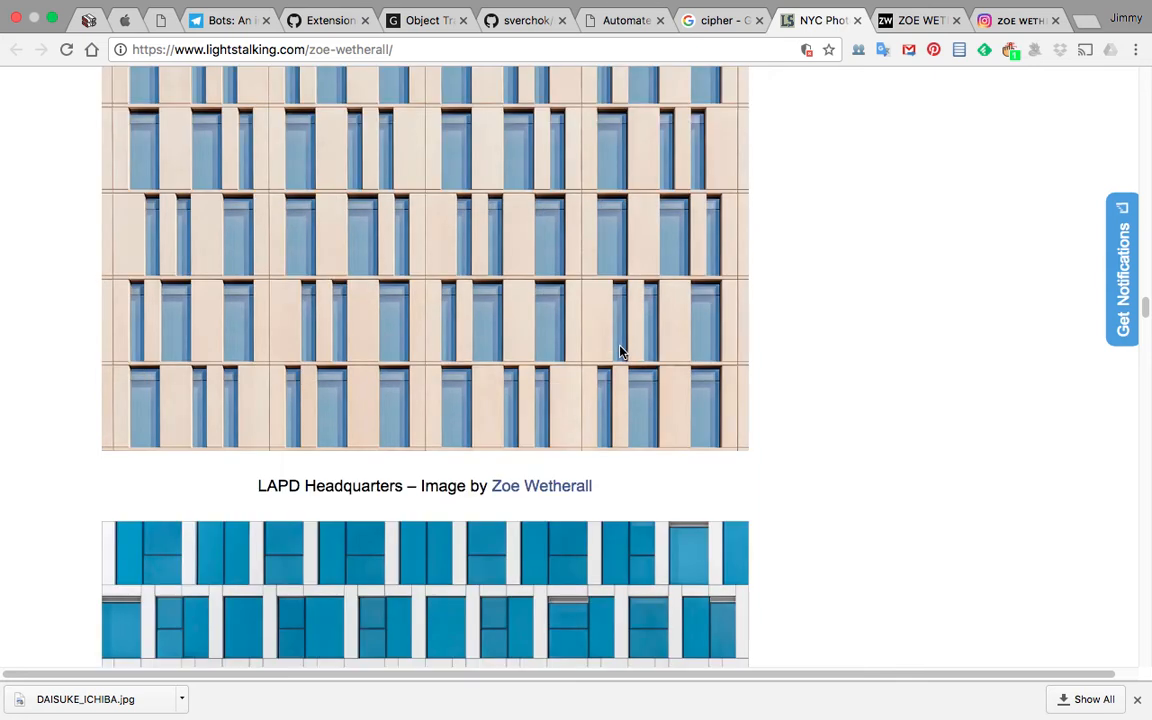
pyautogui.scroll(-2, 622, 352)
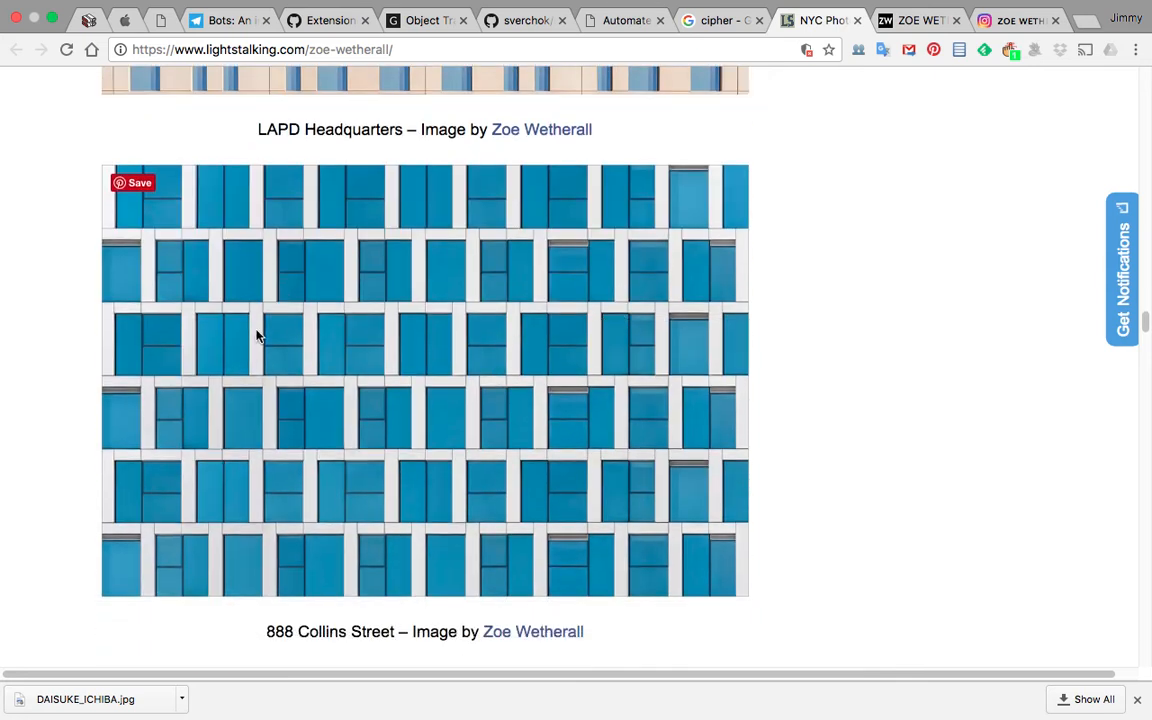
pyautogui.scroll(-4, 489, 392)
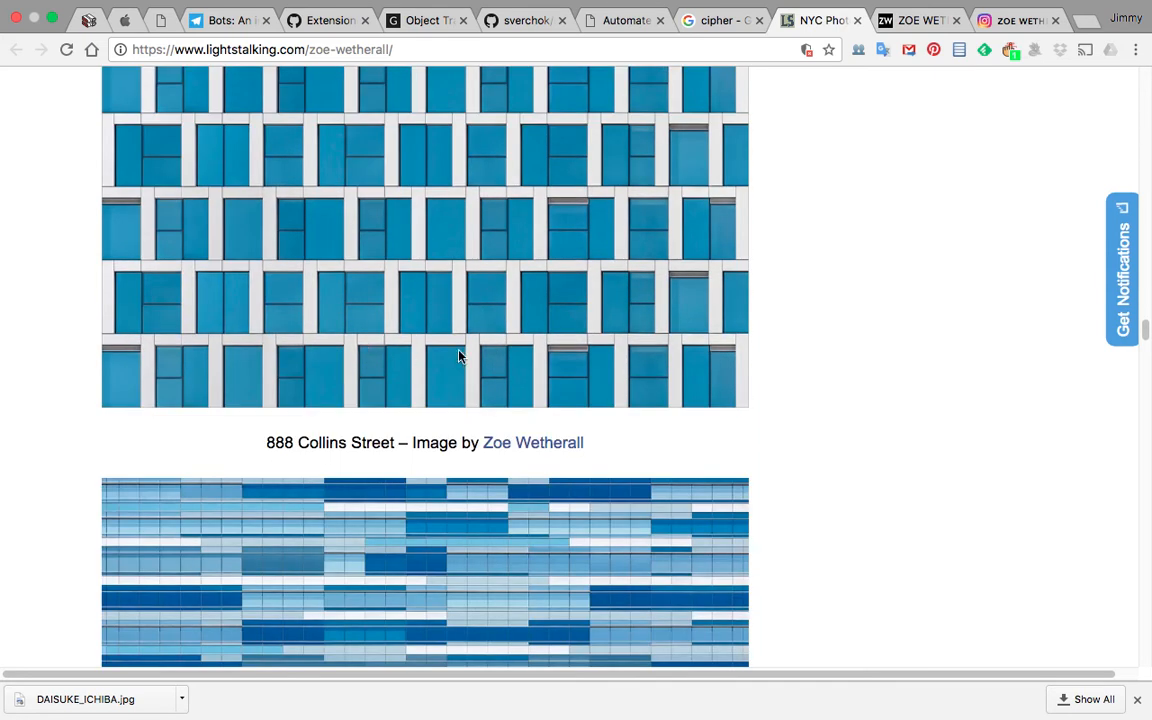
pyautogui.scroll(-4, 459, 356)
pyautogui.scroll(-2, 533, 427)
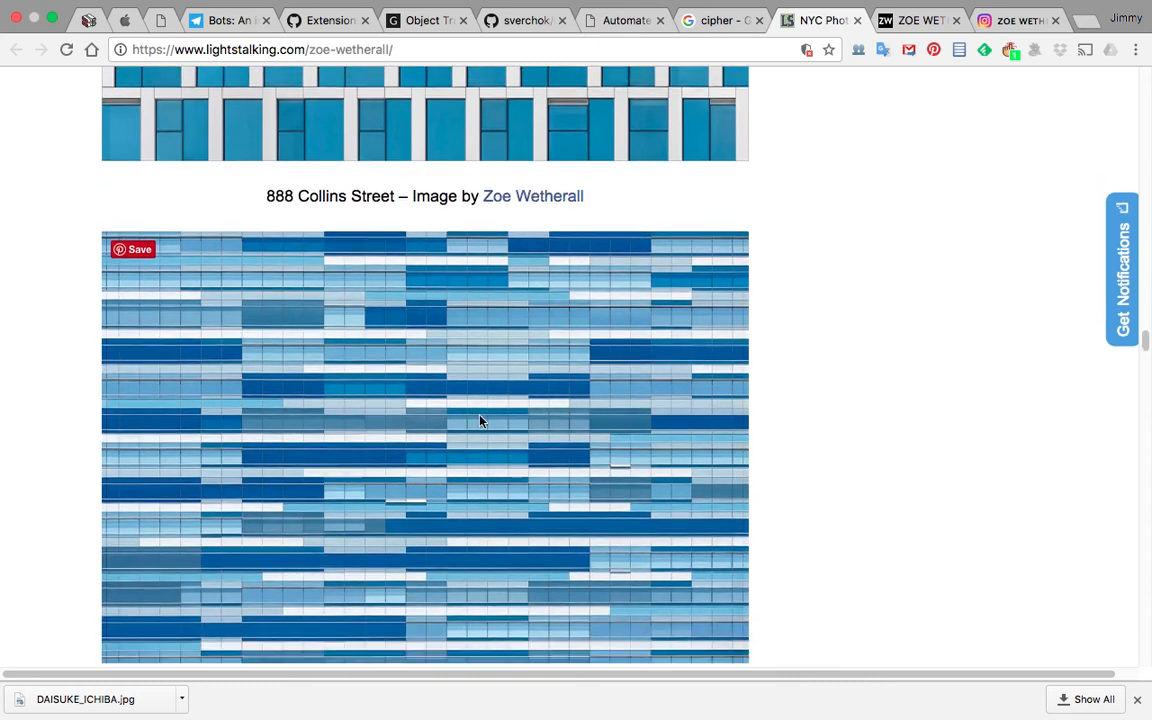
pyautogui.scroll(-13, 528, 440)
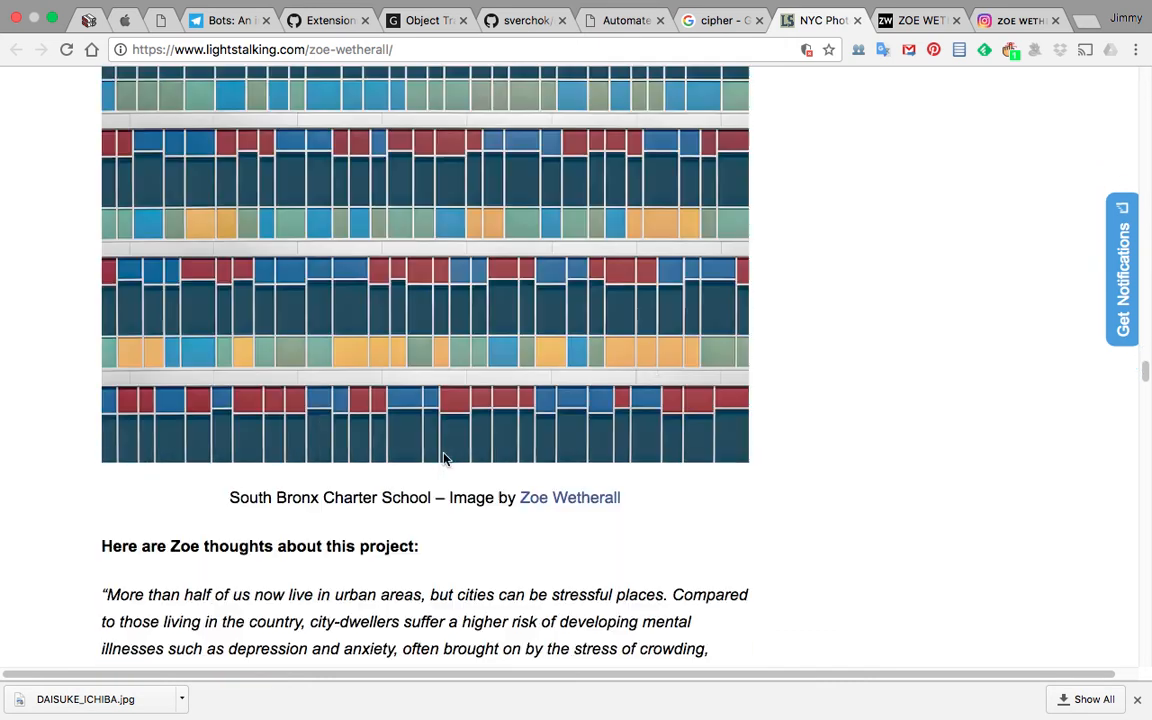
# Step: Return to the Realm and Firbank Grammar photographs and examine their repeating patterns
pyautogui.scroll(12, 650, 367)
pyautogui.scroll(20, 993, 257)
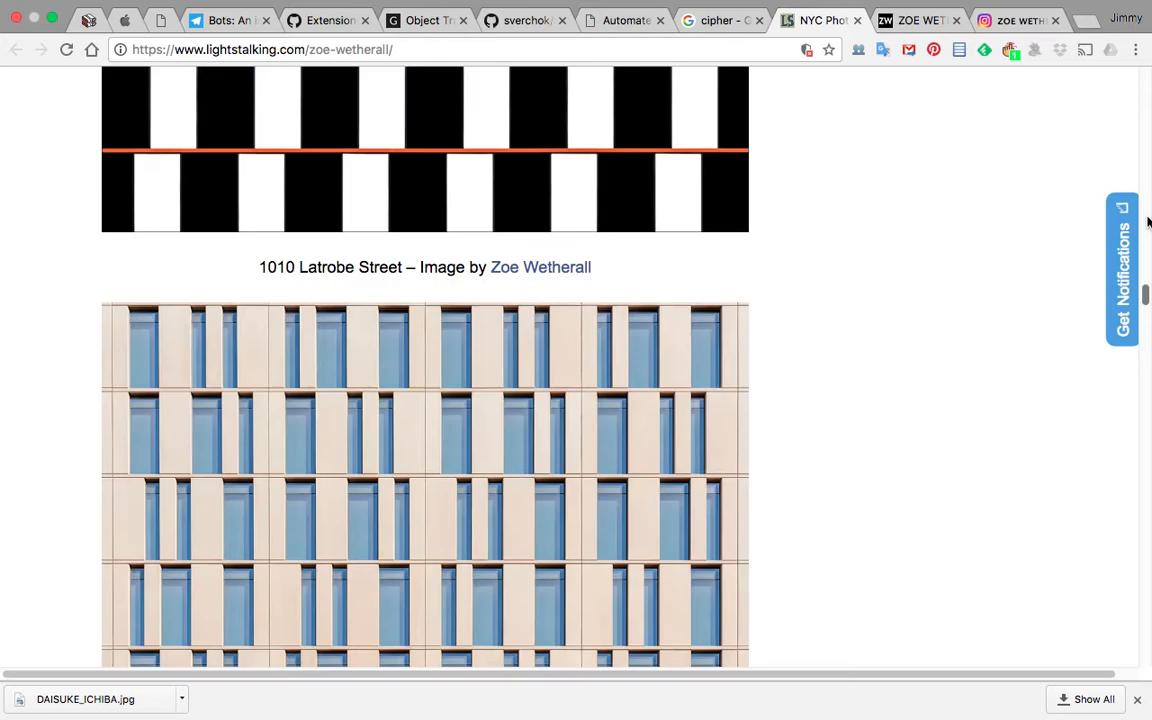
pyautogui.scroll(20, 875, 315)
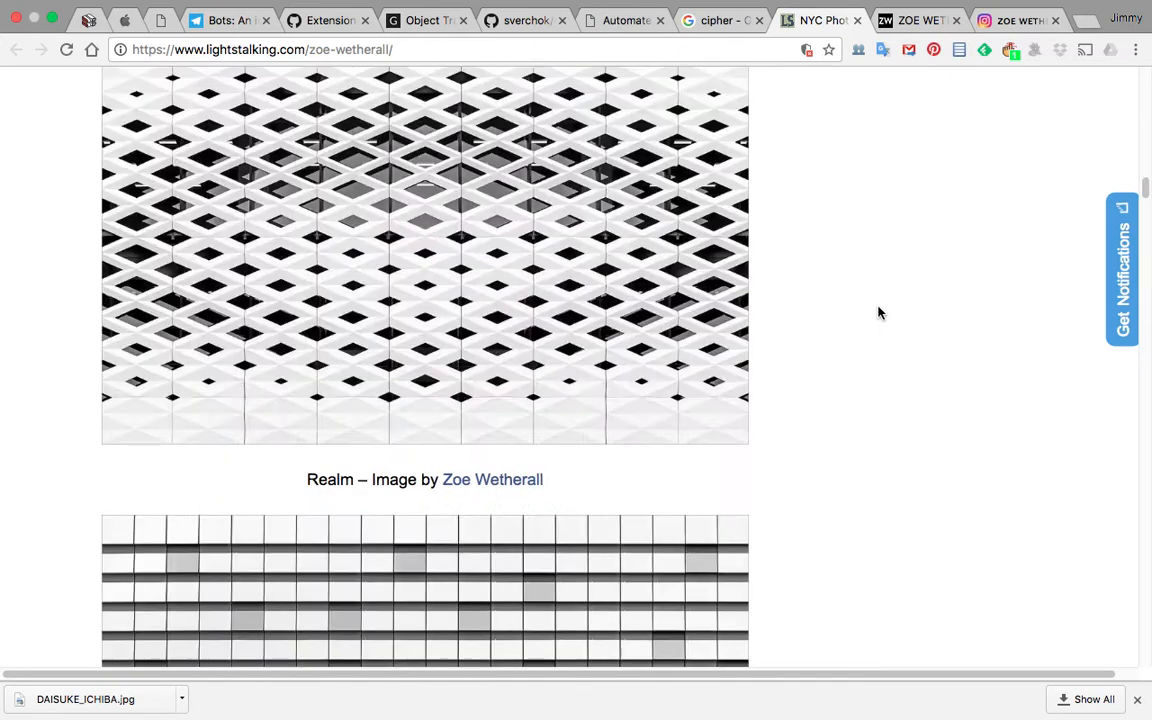
pyautogui.scroll(-7, 882, 315)
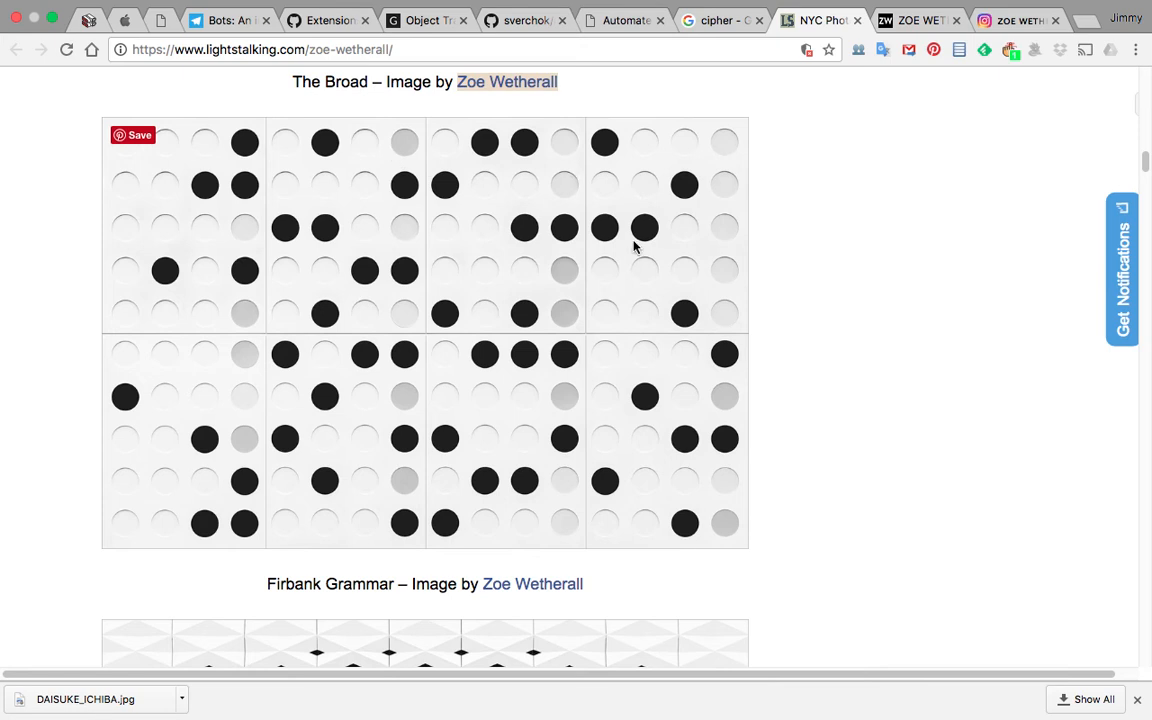
pyautogui.scroll(-8, 410, 365)
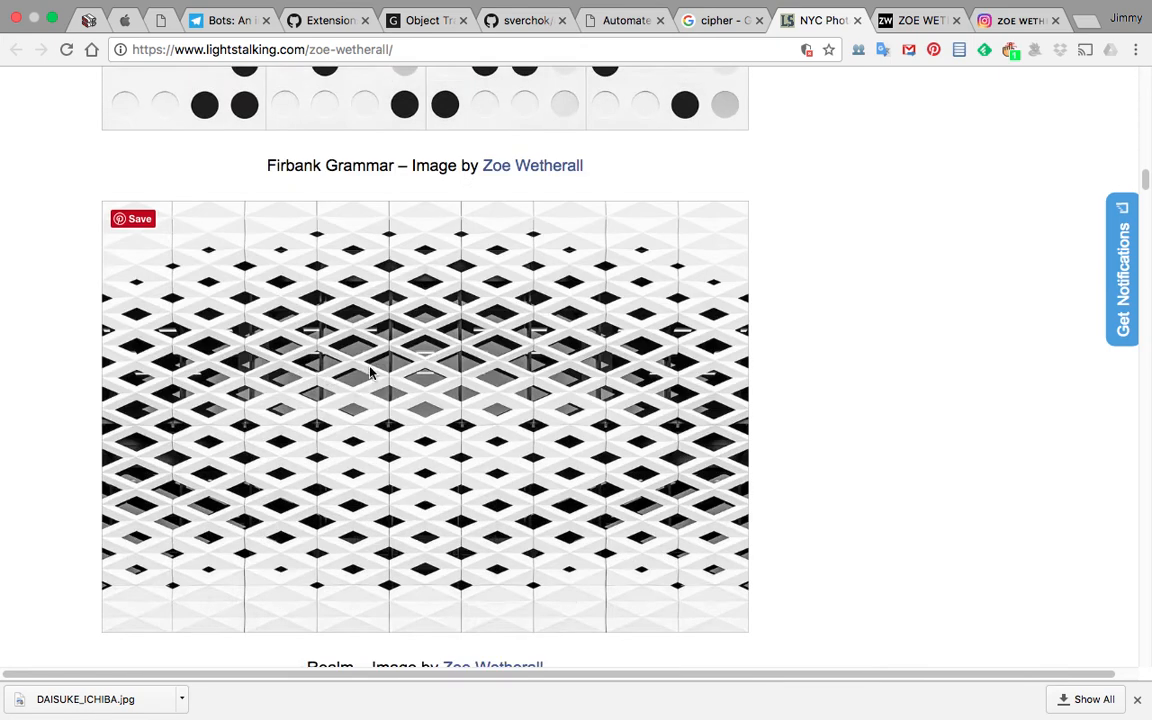
pyautogui.scroll(10, 418, 375)
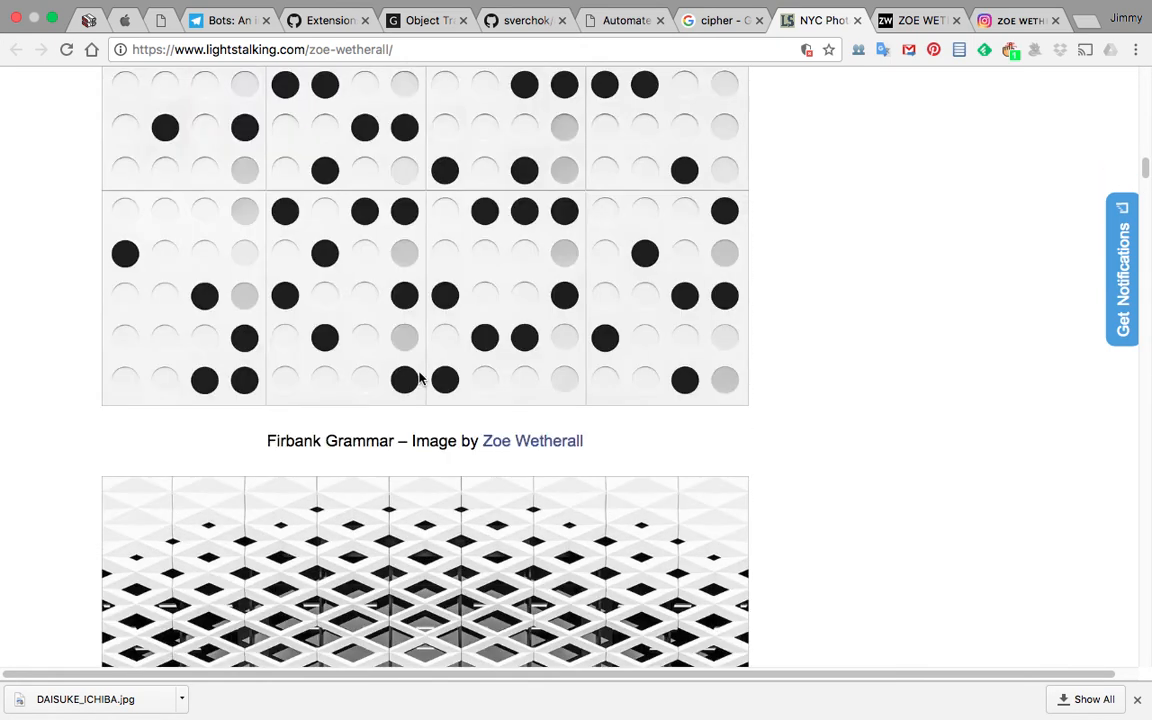
pyautogui.scroll(-3, 410, 368)
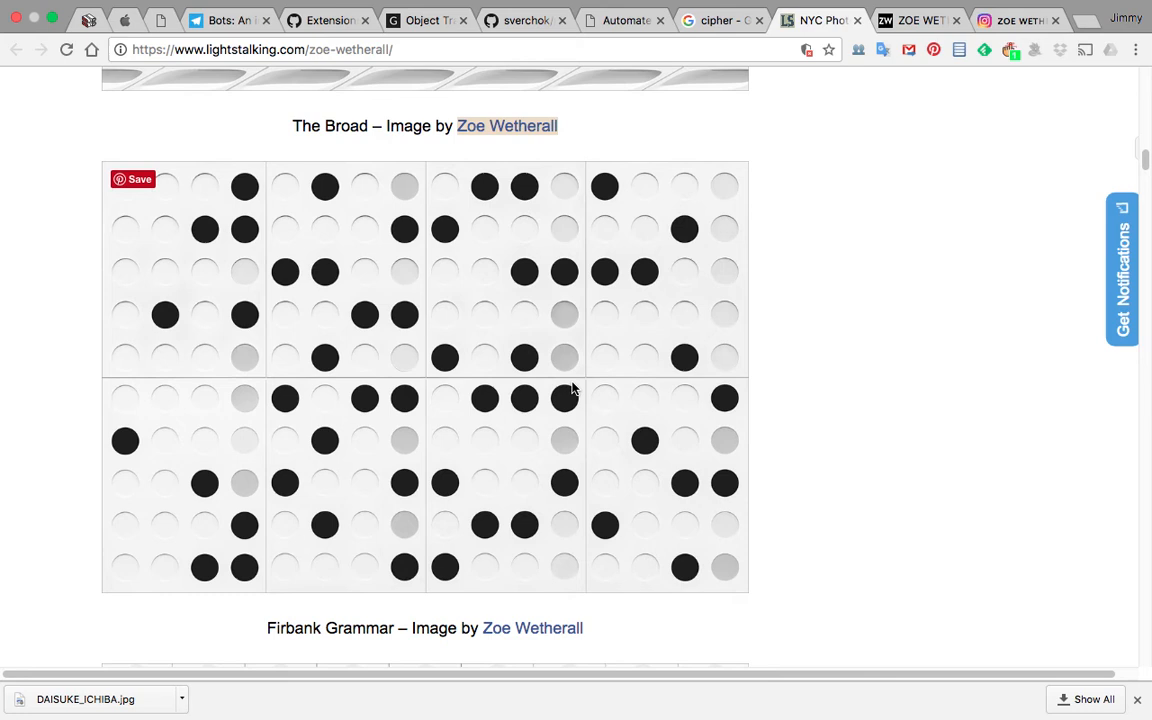
# Step: Switch to Blender and inspect the multicoloured ring model at an angle
pyautogui.hotkey('ctrl', 'Right')
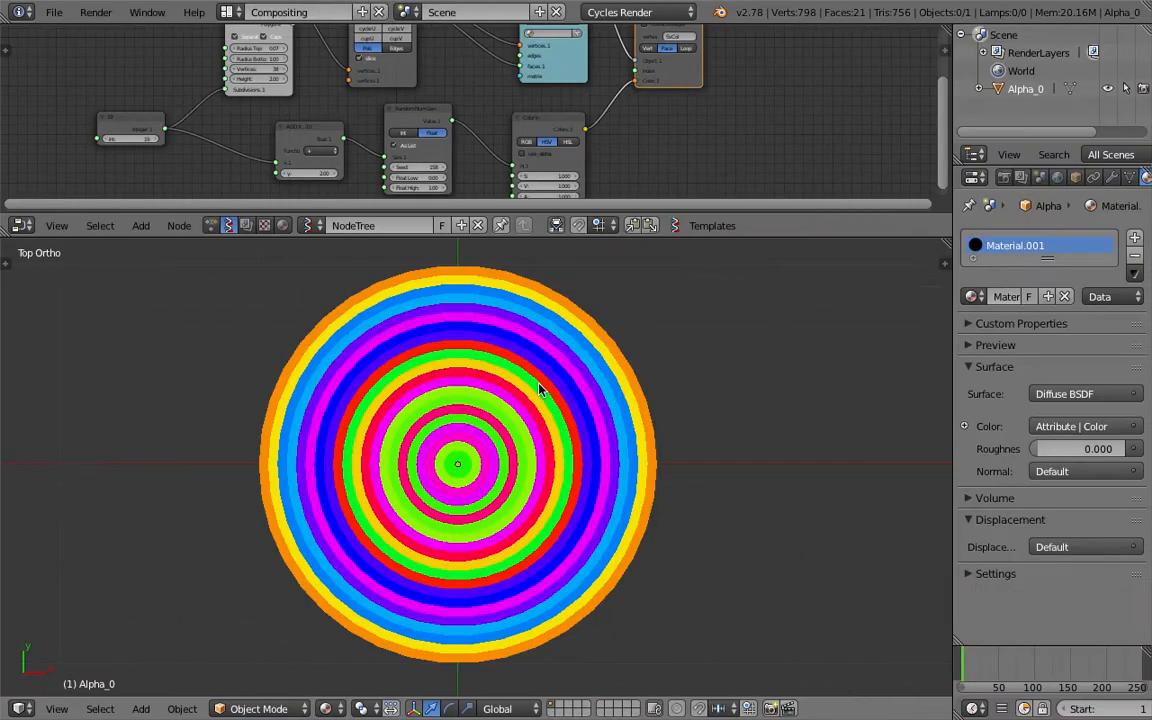
pyautogui.moveTo(540, 386); pyautogui.dragTo(507, 420, button='middle')
# Step: Switch back to Chrome and quit it, agreeing to leave the open Beetle Blocks site
pyautogui.hotkey('ctrl', 'Left')
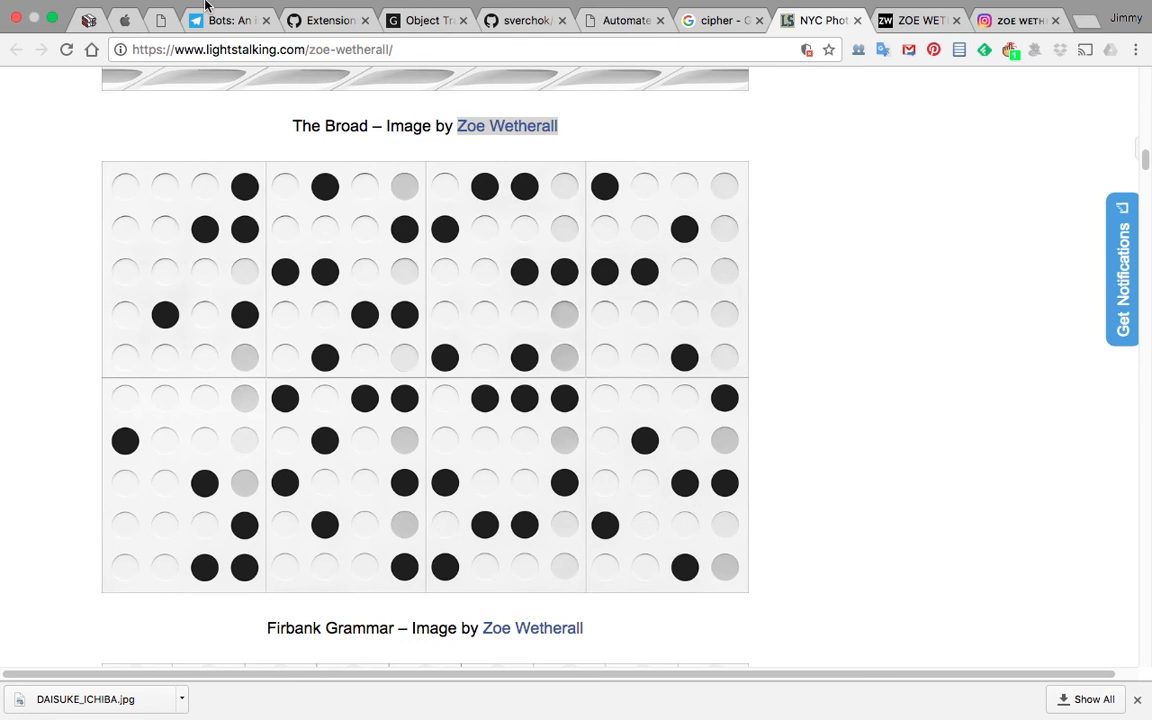
pyautogui.click(73, 9)
pyautogui.click(138, 252)
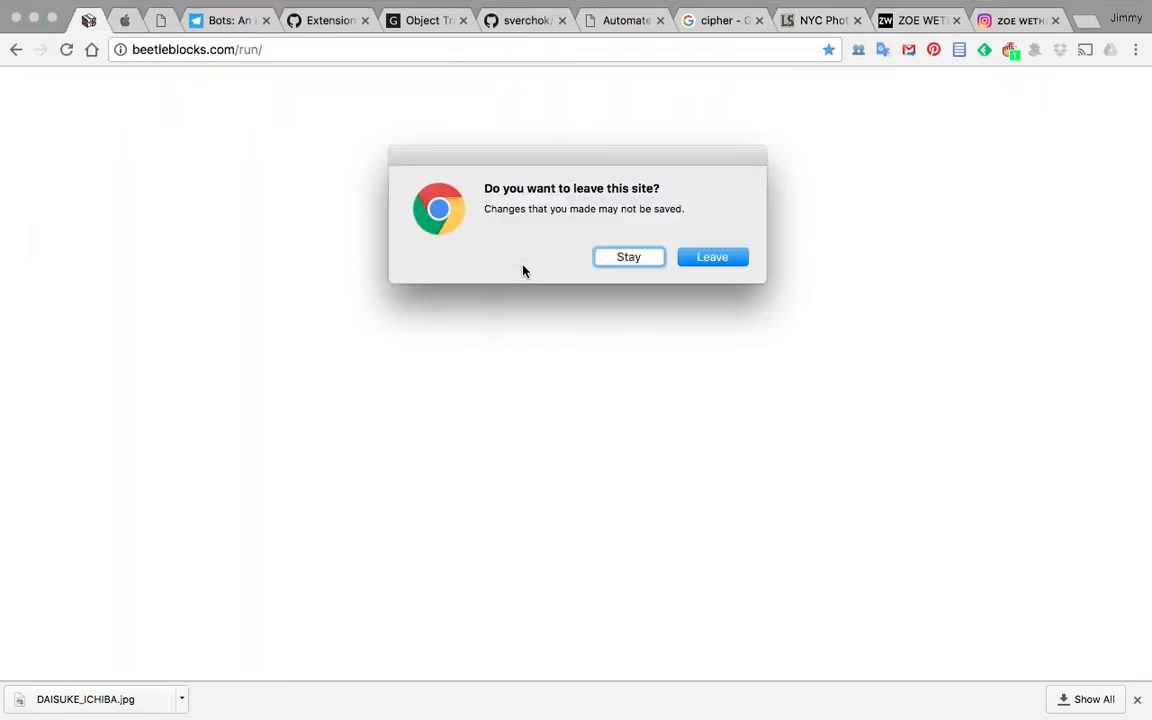
pyautogui.click(700, 254)
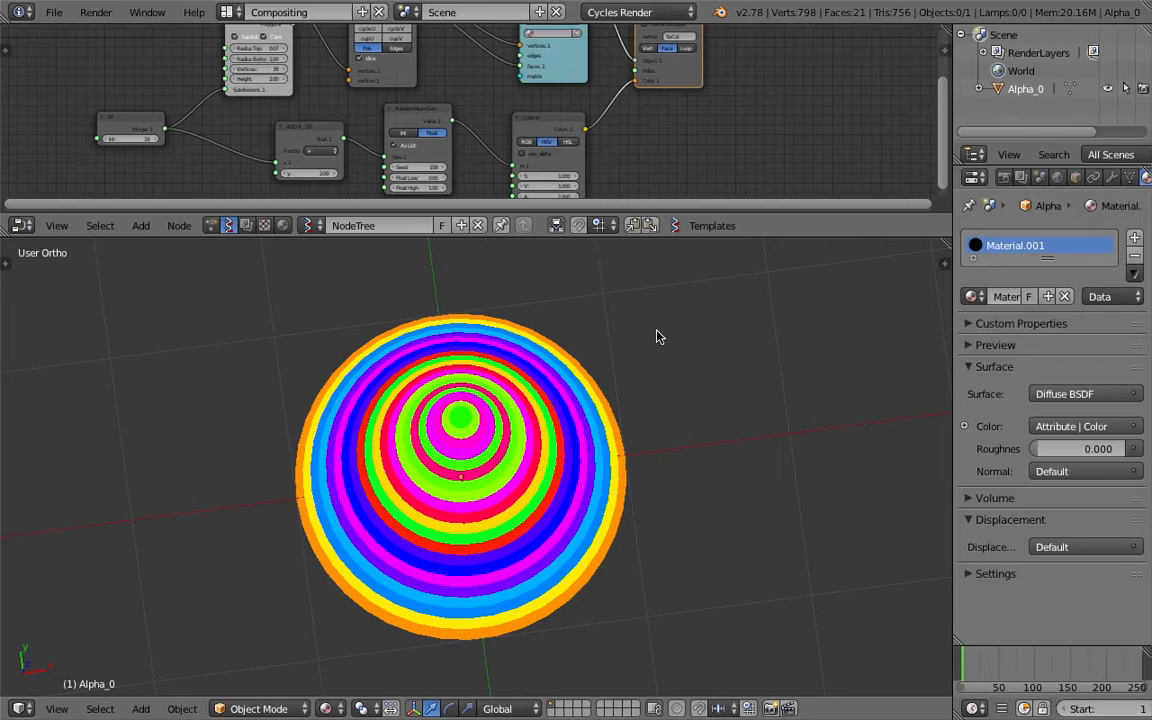
# Step: Inspect the multicoloured ring model at an angle and from the top view in Blender
pyautogui.moveTo(602, 390); pyautogui.dragTo(592, 395, button='middle')
pyautogui.click(57, 708)
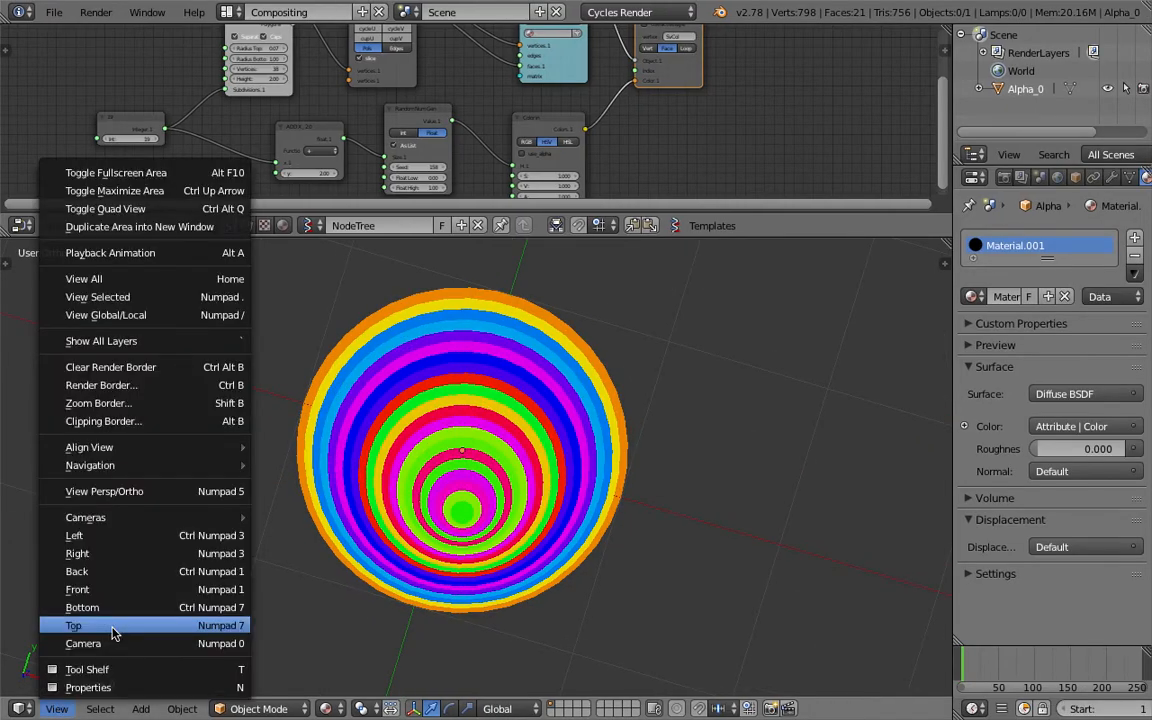
pyautogui.click(75, 621)
pyautogui.scroll(-1, 575, 453)
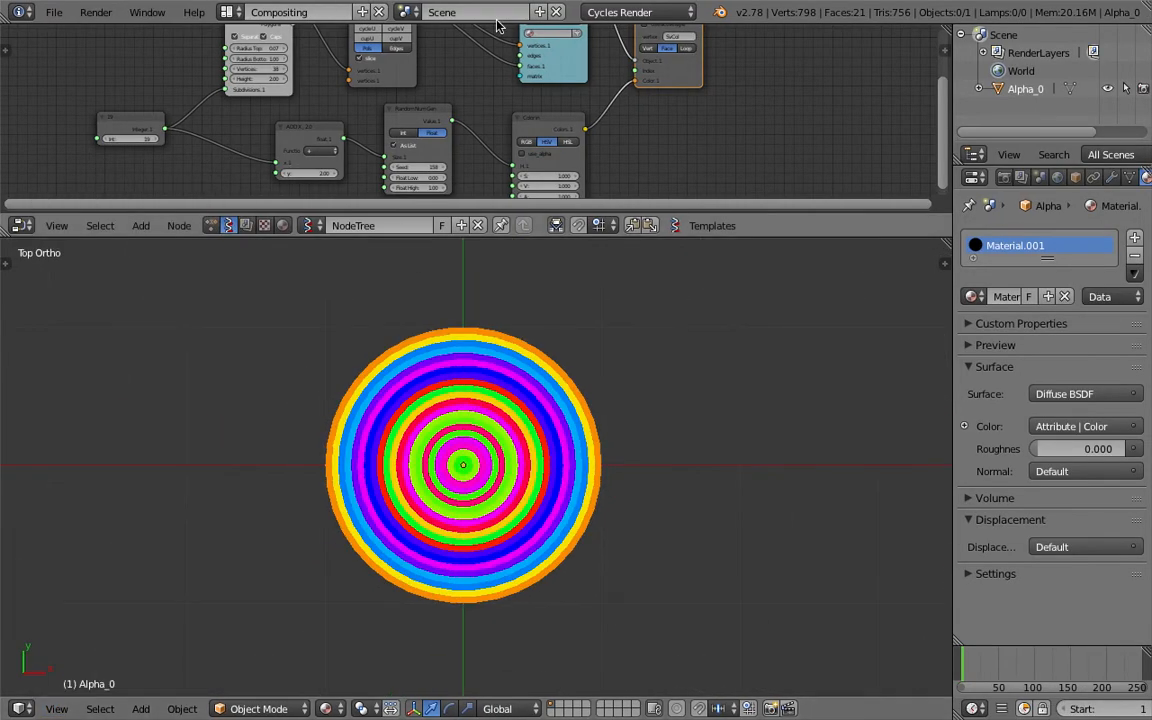
# Step: Enlarge the node editor area to examine the model's complete node tree
pyautogui.scroll(-2, 525, 128)
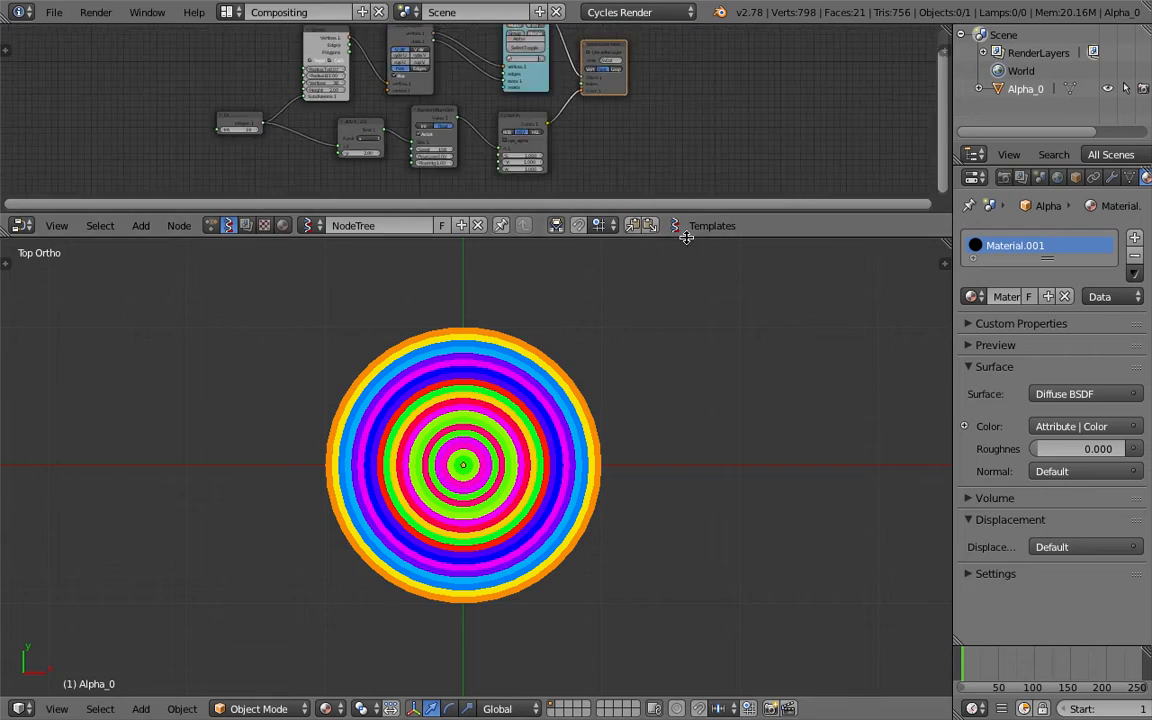
pyautogui.moveTo(687, 238); pyautogui.dragTo(687, 338)
pyautogui.scroll(1, 500, 200)
pyautogui.scroll(-2, 370, 170)
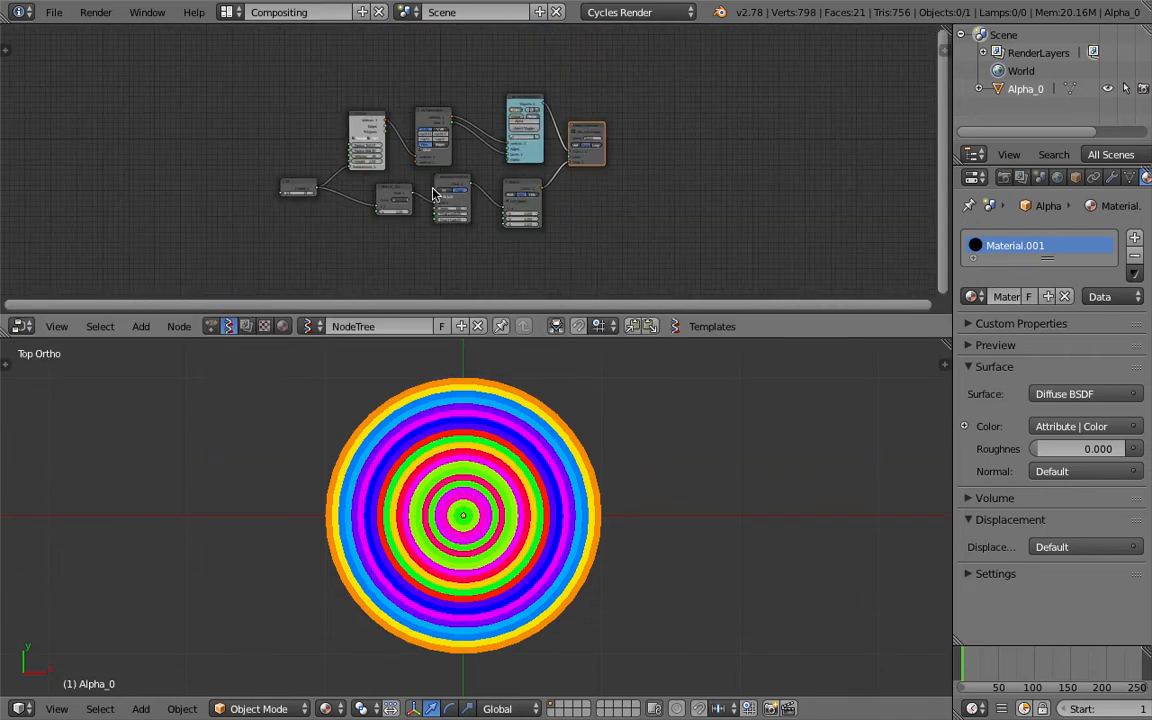
pyautogui.scroll(1, 430, 130)
# Step: Start a new file by reloading the start-up file
pyautogui.click(54, 12)
pyautogui.click(45, 33)
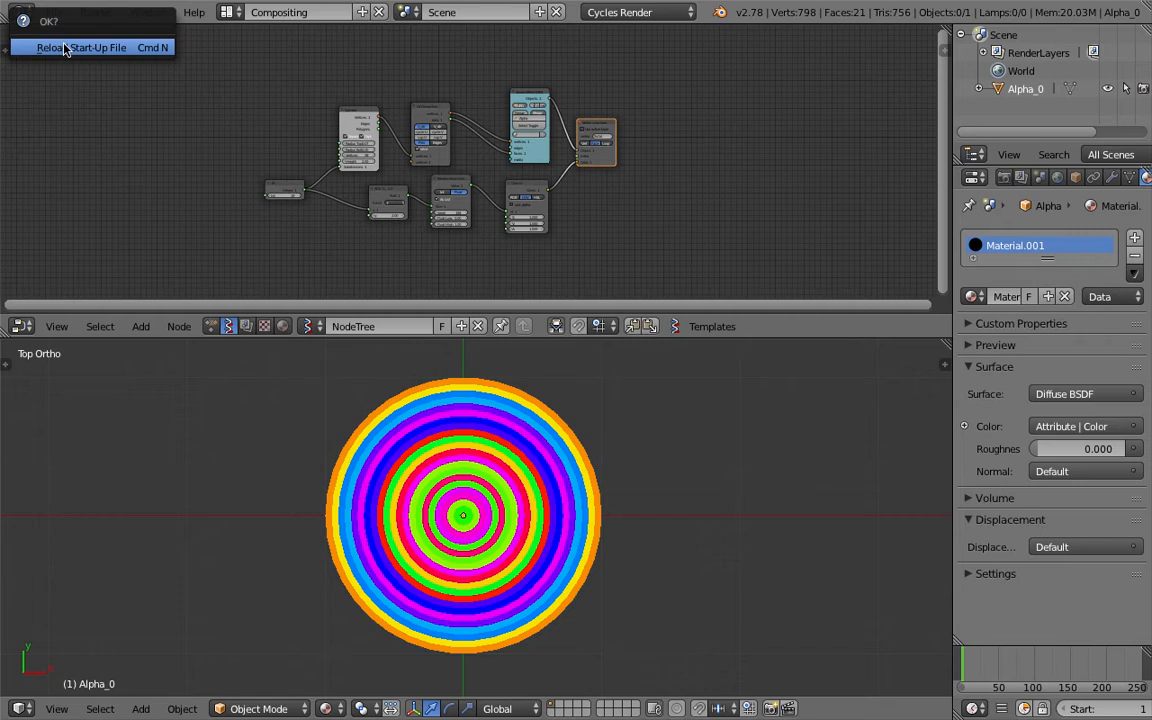
pyautogui.click(62, 44)
# Step: Delete the default camera, cube and lamp, and set the 3D view to Top
pyautogui.press('a')
pyautogui.press('a')
pyautogui.press('x')
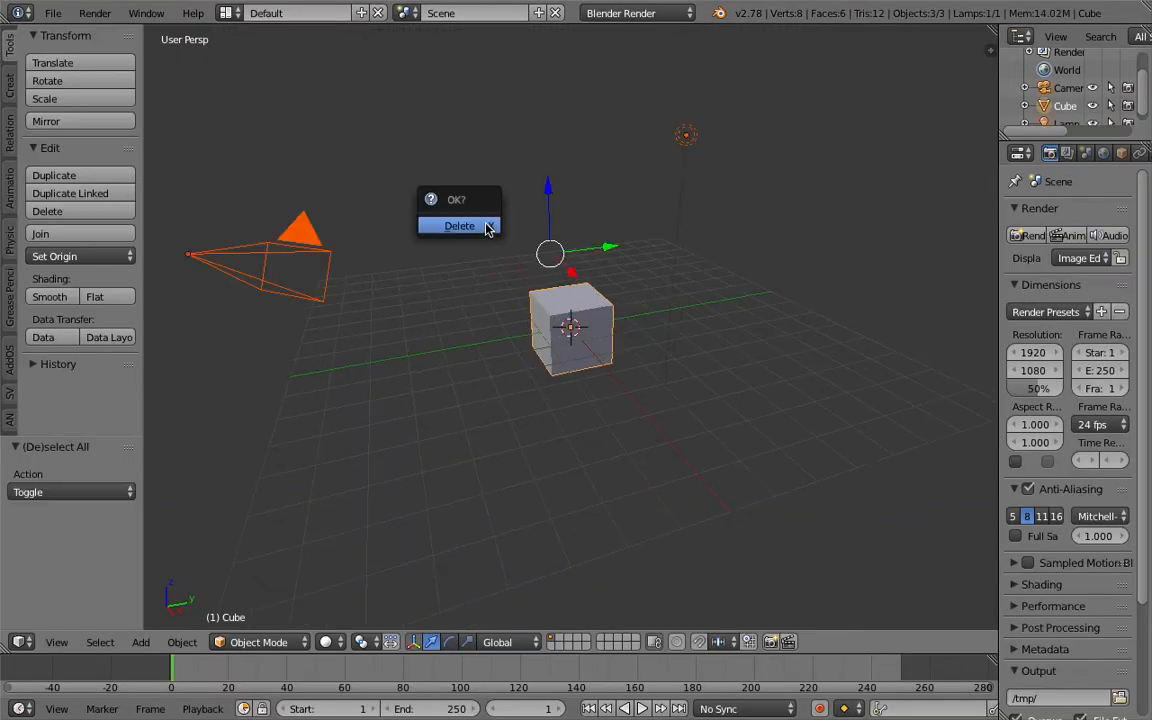
pyautogui.click(488, 225)
pyautogui.click(57, 642)
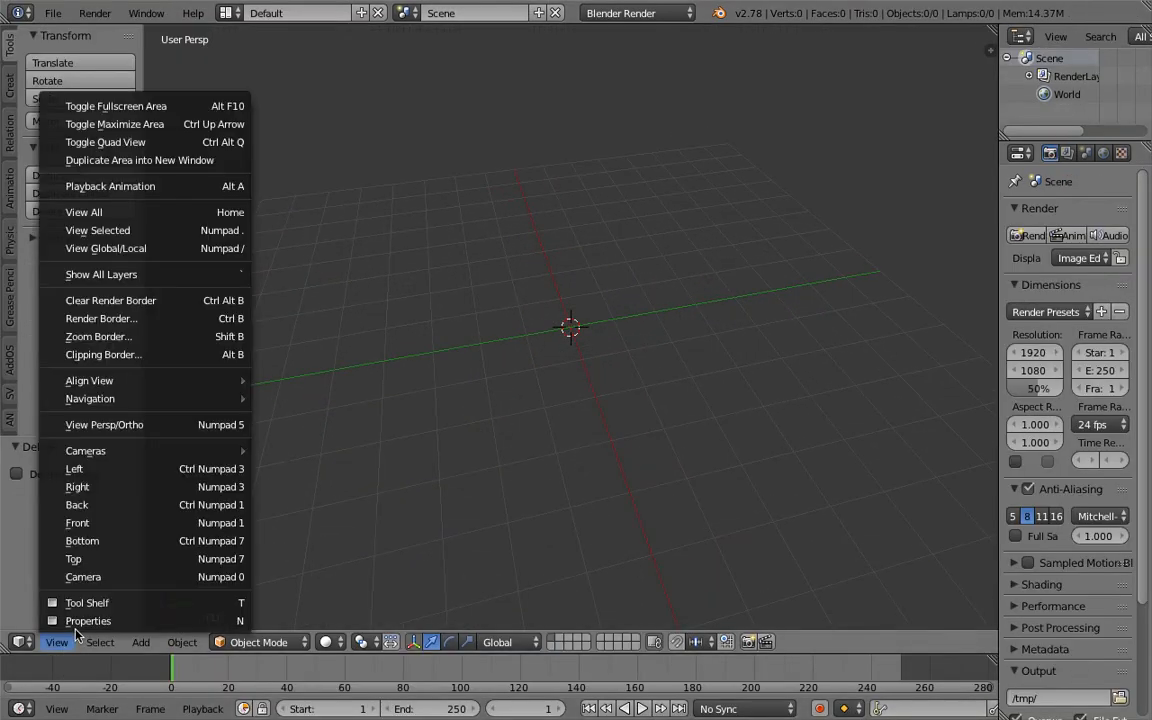
pyautogui.click(115, 561)
# Step: Switch to the Compositing screen layout and create a new Sverchok node tree in the node editor
pyautogui.click(227, 13)
pyautogui.click(240, 72)
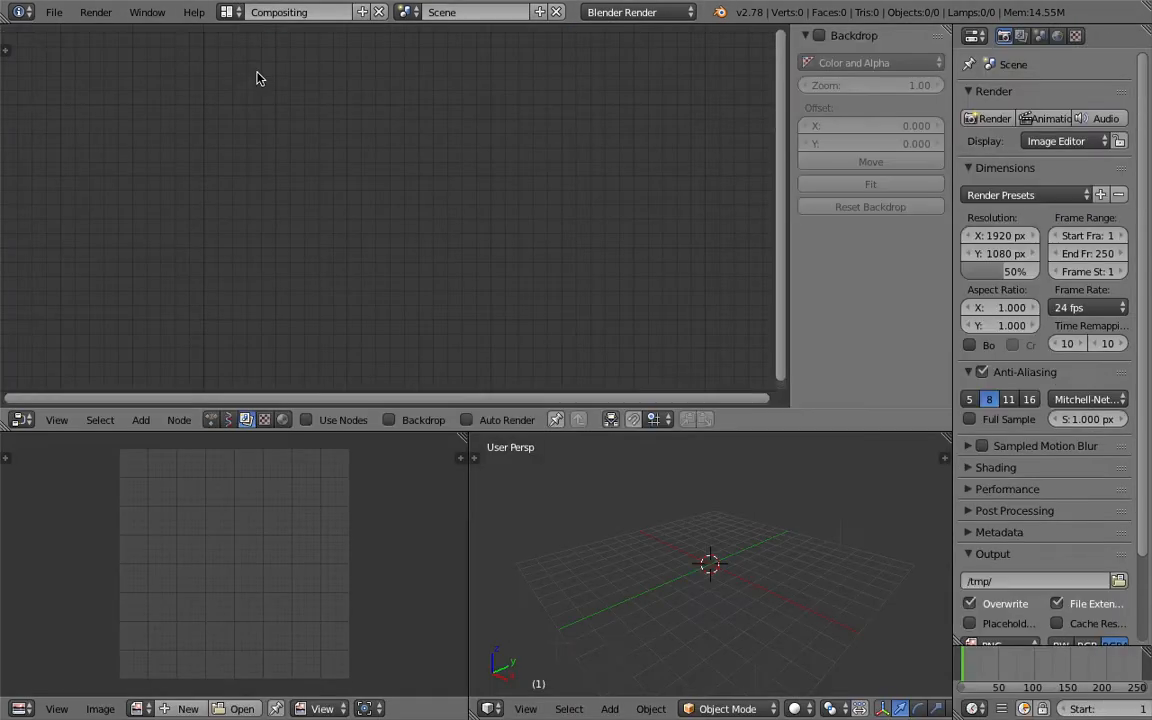
pyautogui.click(228, 419)
pyautogui.click(382, 419)
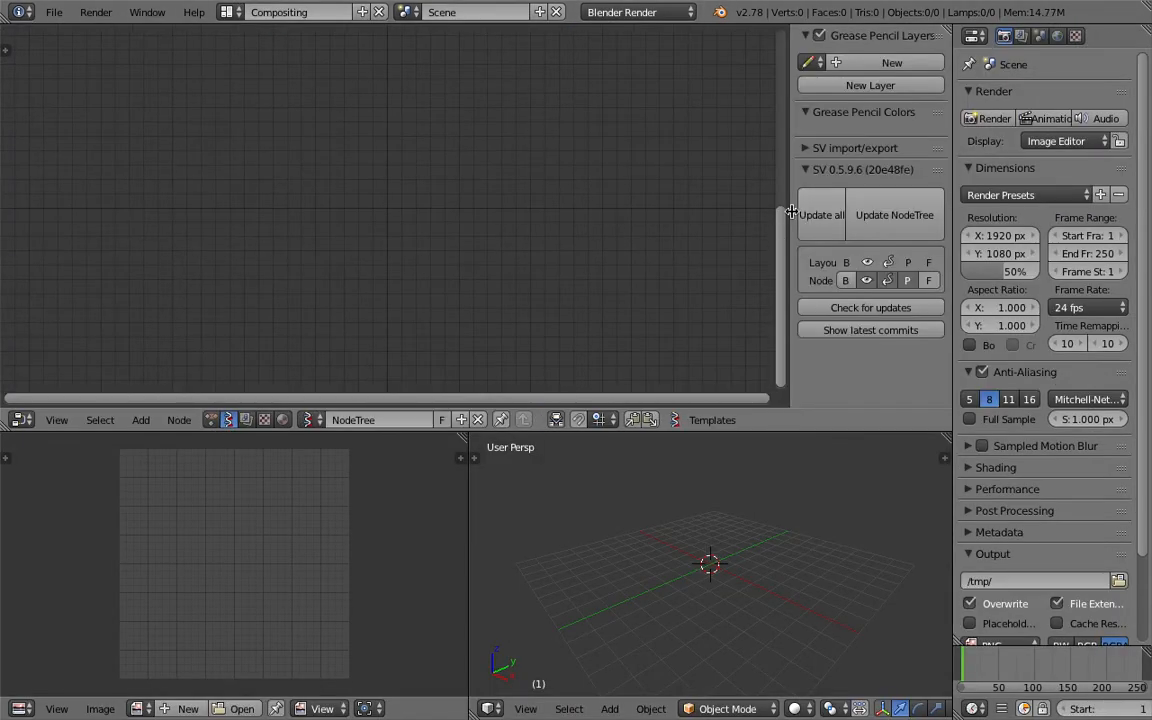
# Step: Save the file as circle_in_circle_in_color_001.blend on the Desktop, and merge the image editor area into the 3D view
pyautogui.press('n')
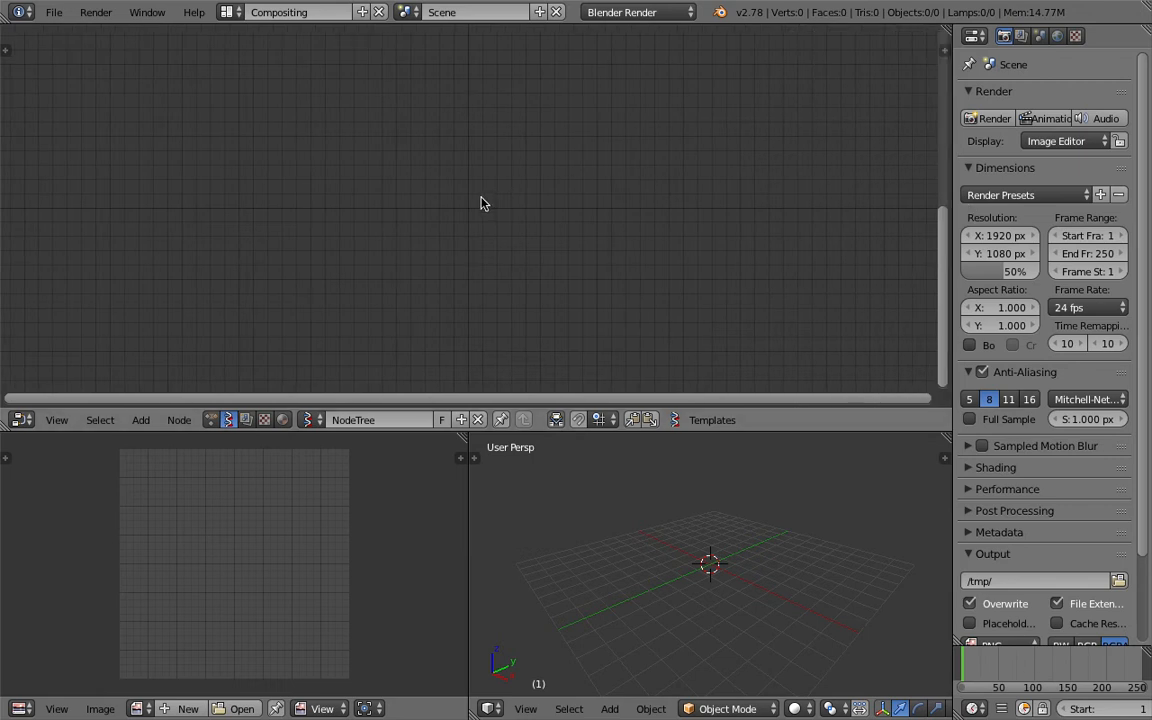
pyautogui.click(53, 14)
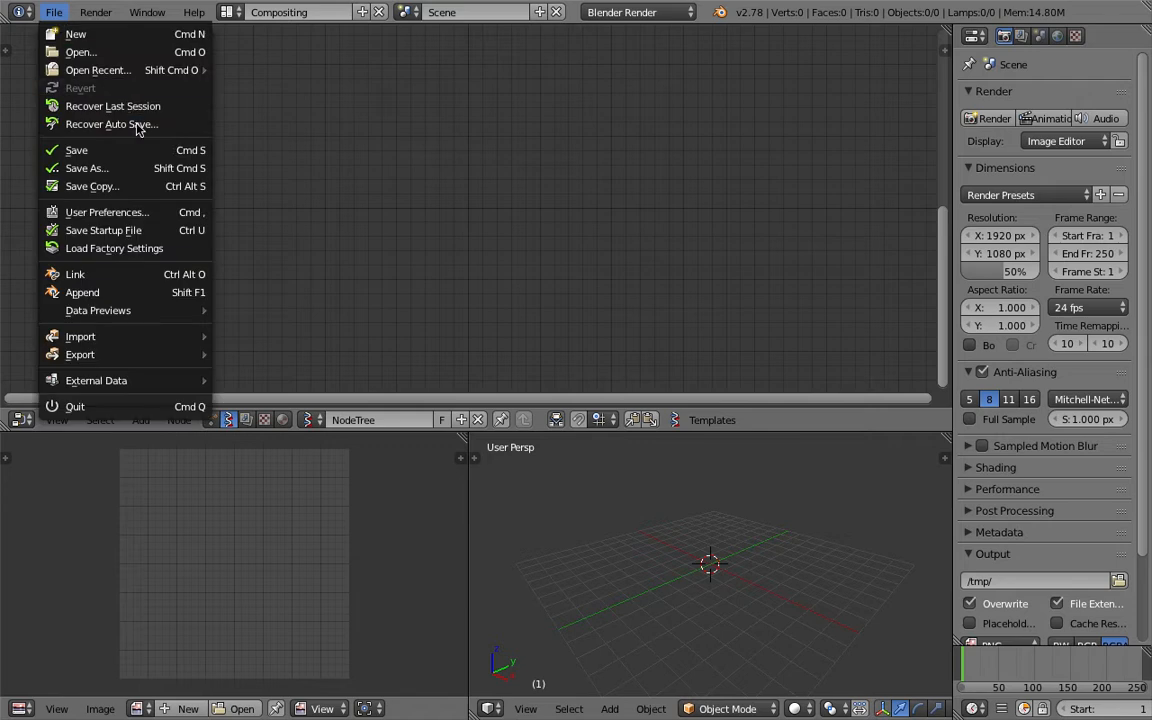
pyautogui.click(143, 167)
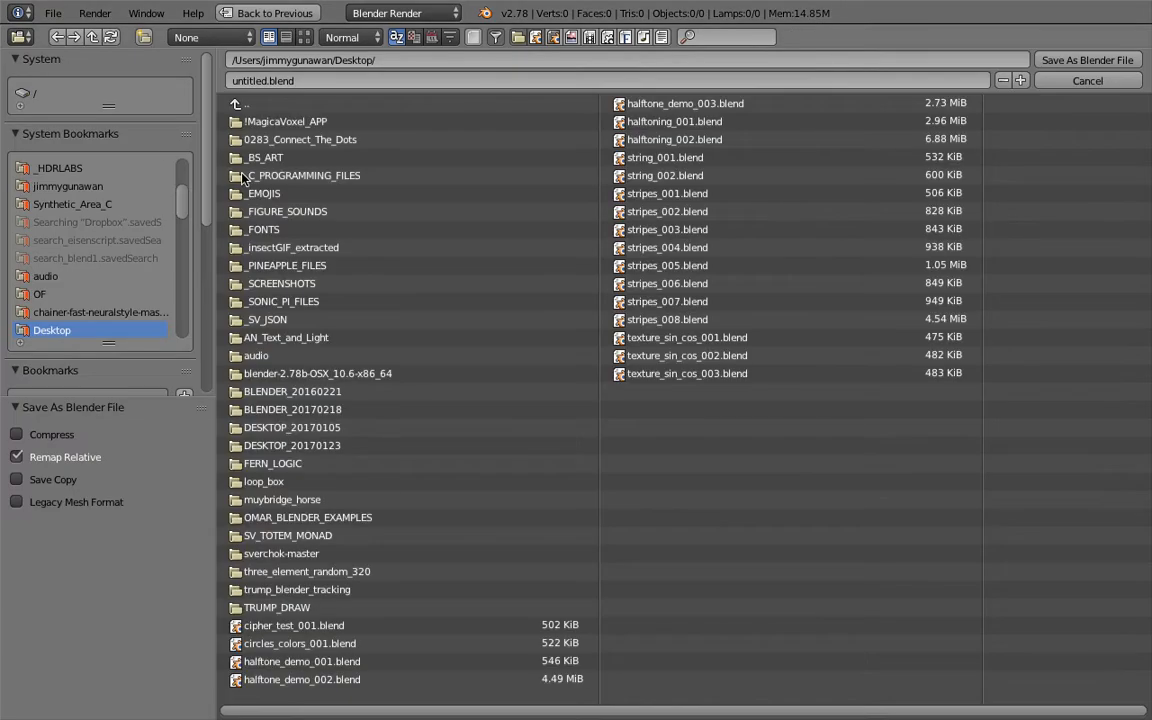
pyautogui.click(358, 80)
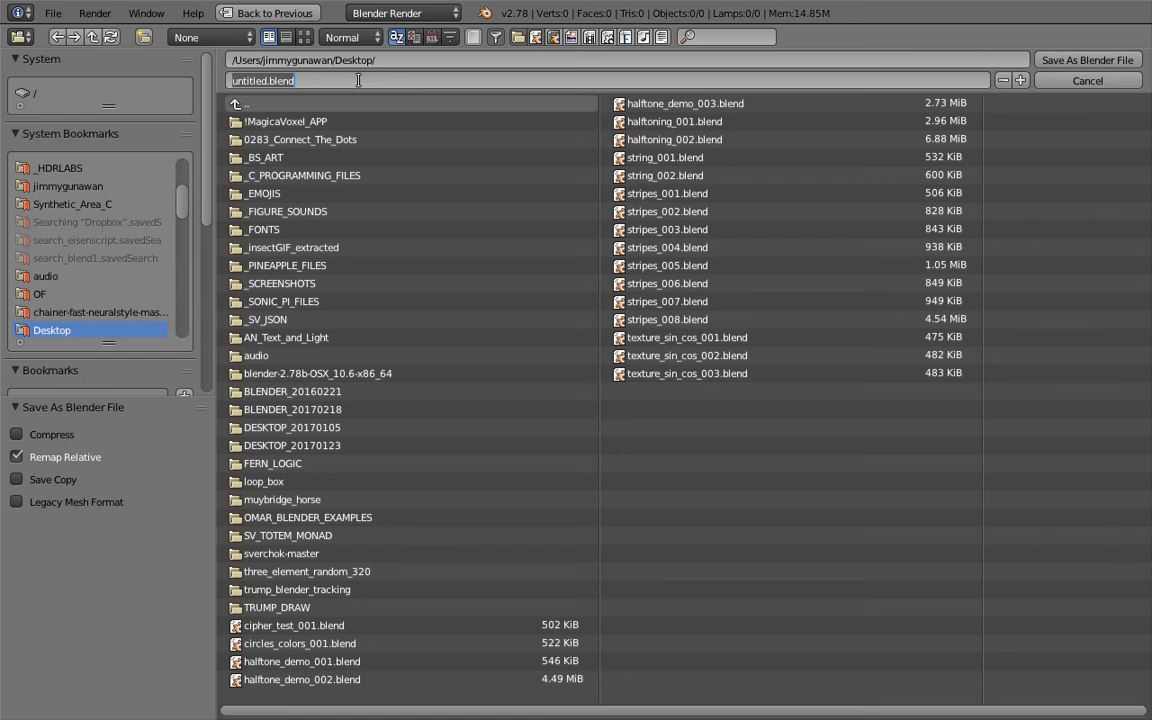
pyautogui.write('circle_in_circle_in_color_00')
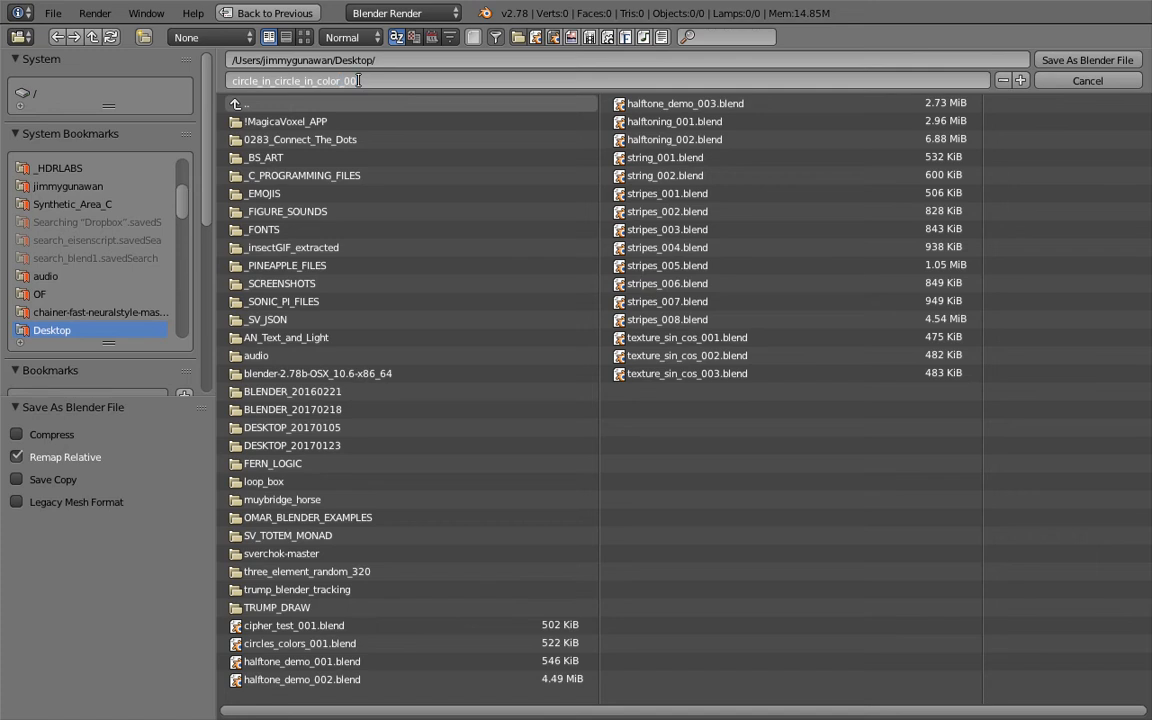
pyautogui.click(1088, 61)
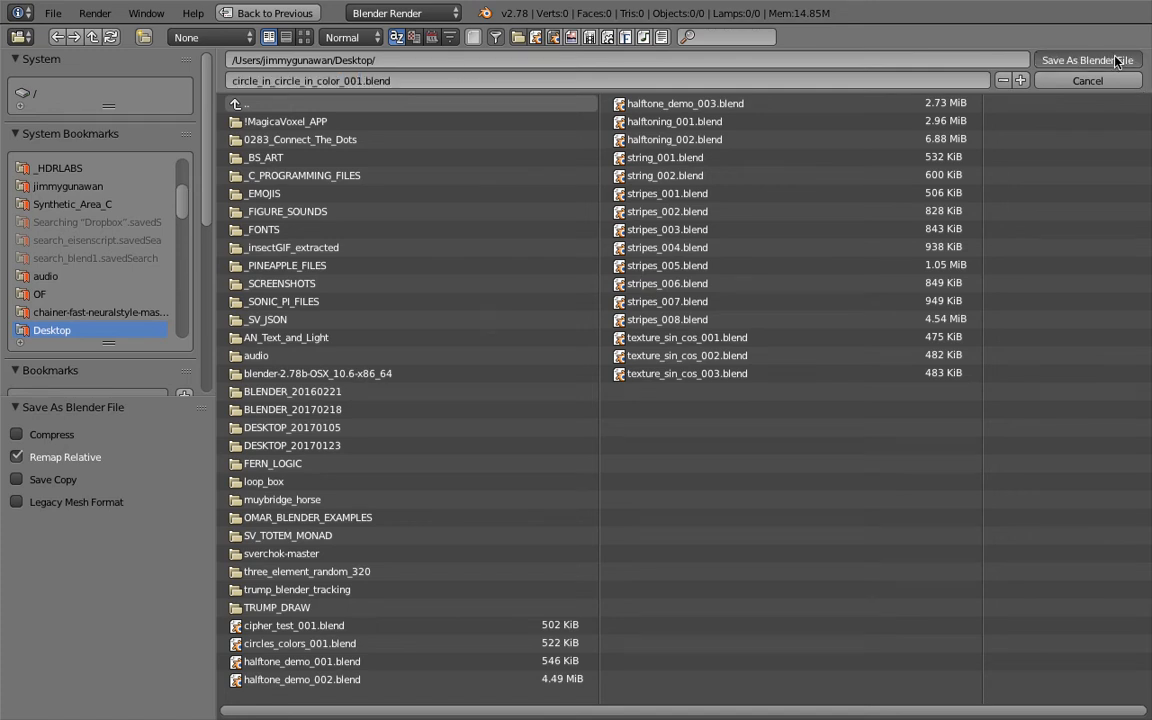
pyautogui.click(1088, 61)
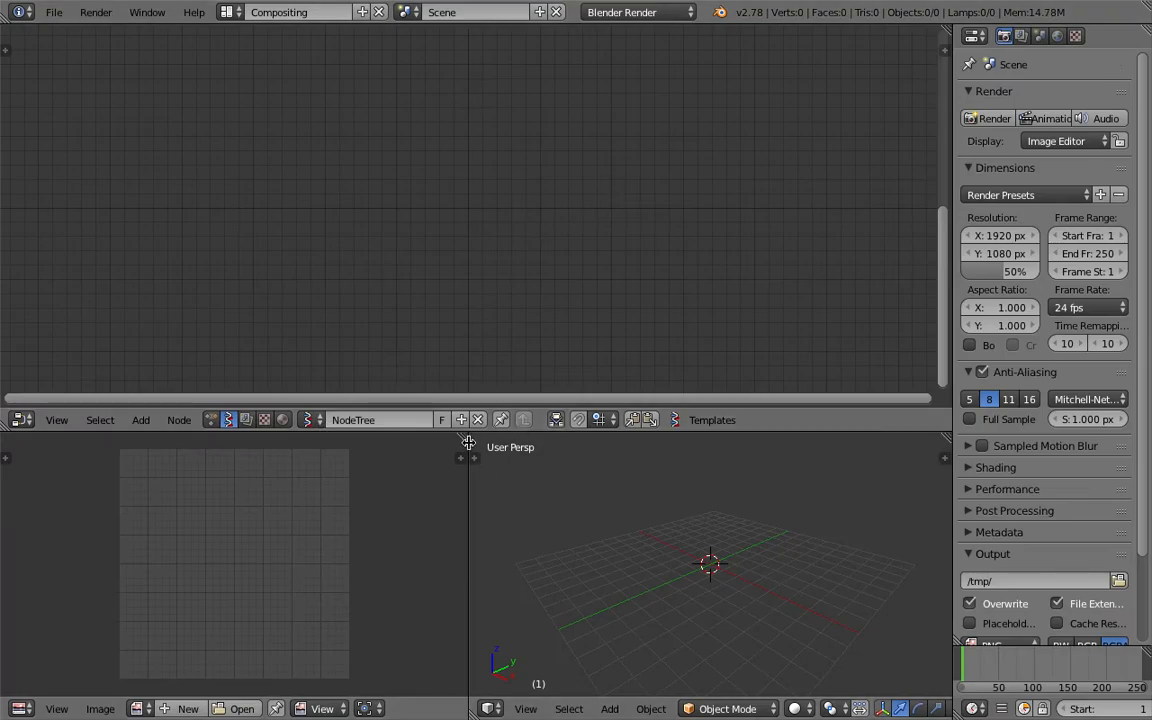
pyautogui.moveTo(470, 440); pyautogui.dragTo(300, 515)
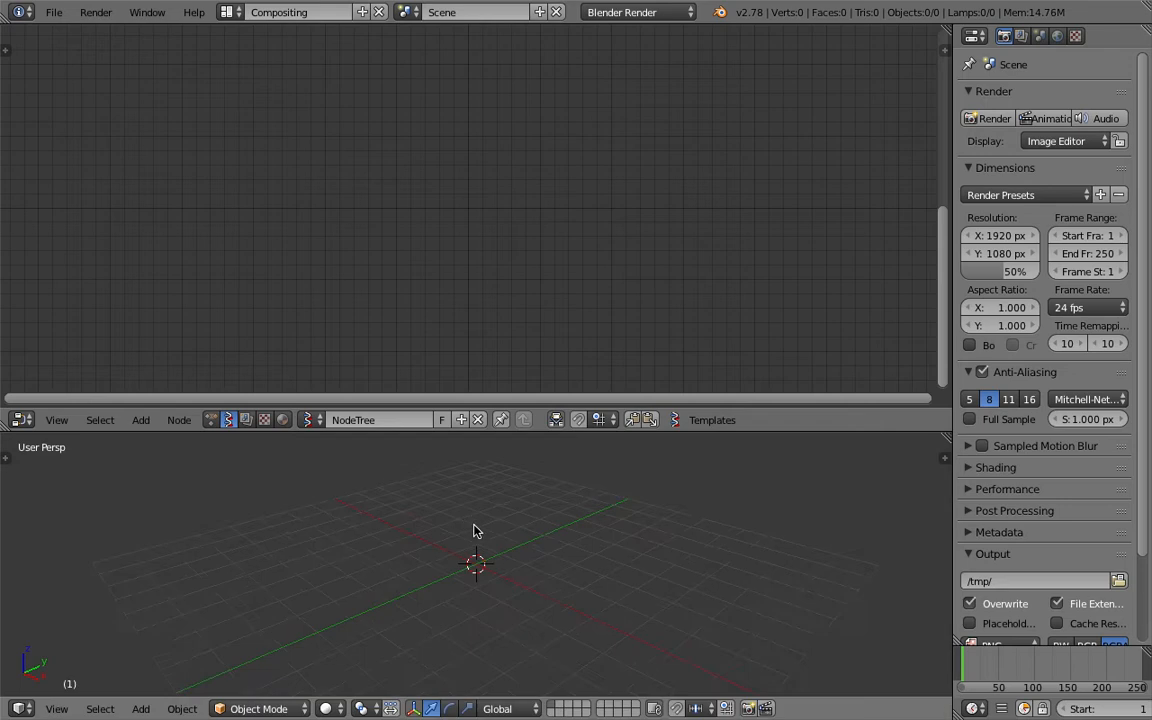
# Step: Add a Circle generator node to the node tree and save the file
pyautogui.hotkey('shift', 'a')
pyautogui.click(333, 235)
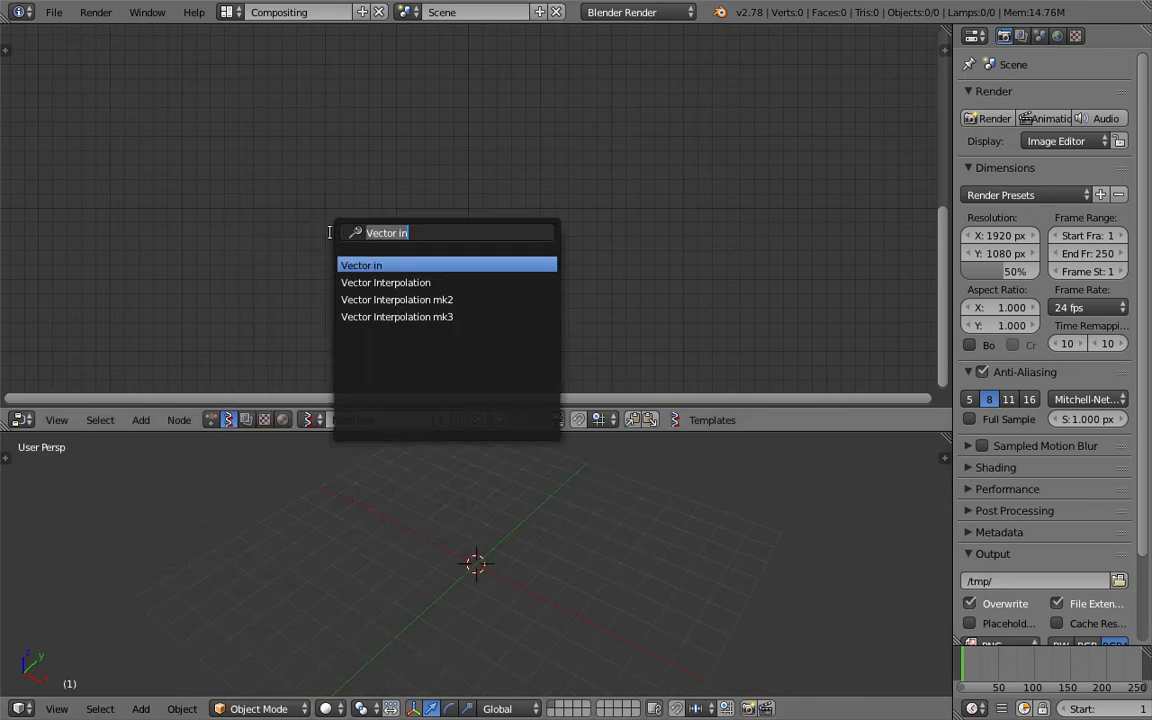
pyautogui.write('ci')
pyautogui.press('Return')
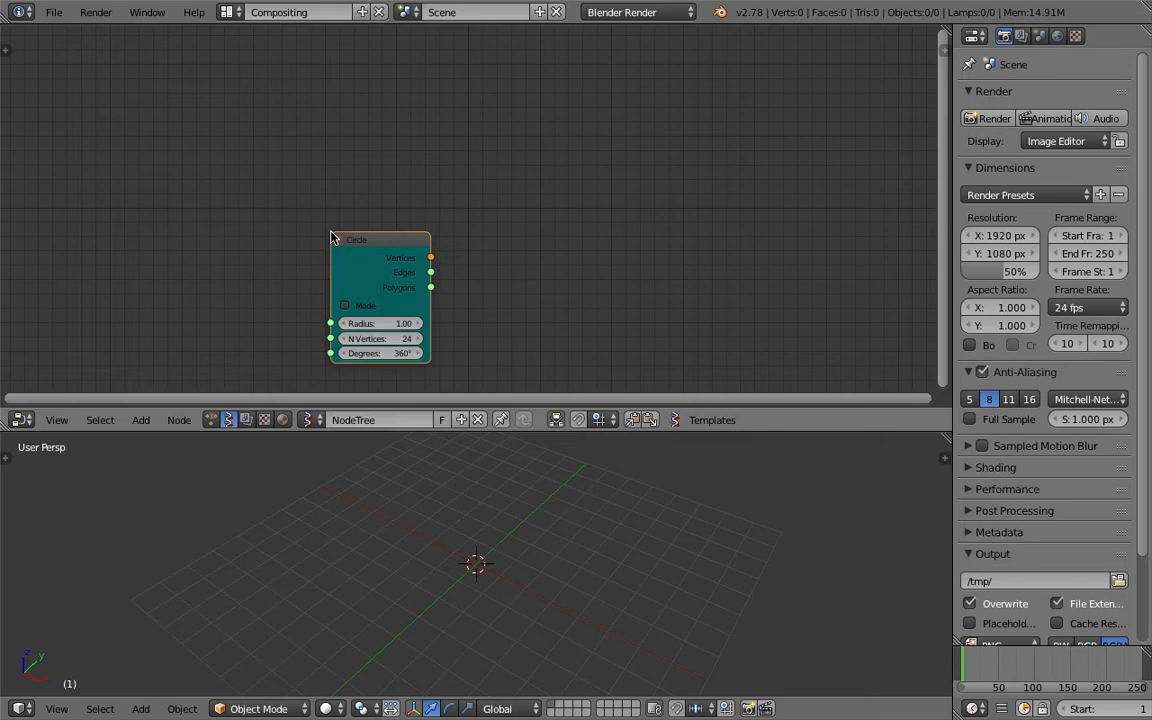
pyautogui.click(255, 117)
pyautogui.hotkey('ctrl', 's')
pyautogui.click(255, 117)
# Step: Add a Cylinder generator node to the tree near the Circle node
pyautogui.hotkey('shift', 'a')
pyautogui.click(614, 200)
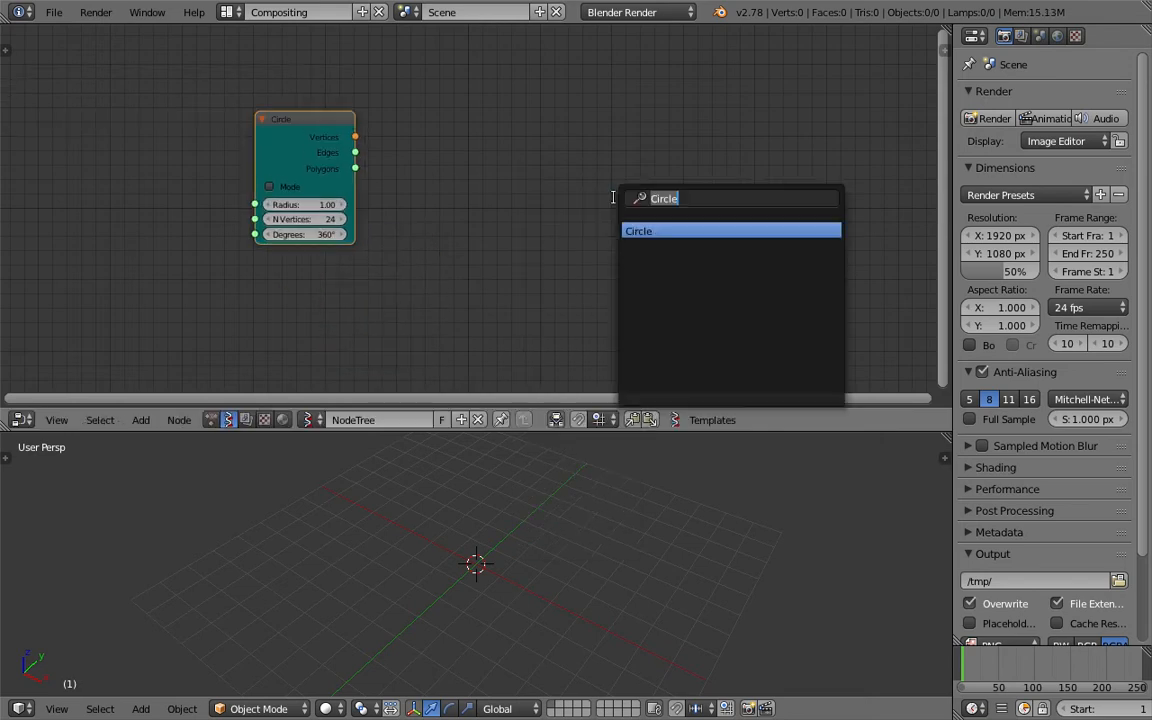
pyautogui.write('cyl')
pyautogui.press('Return')
pyautogui.click(348, 206)
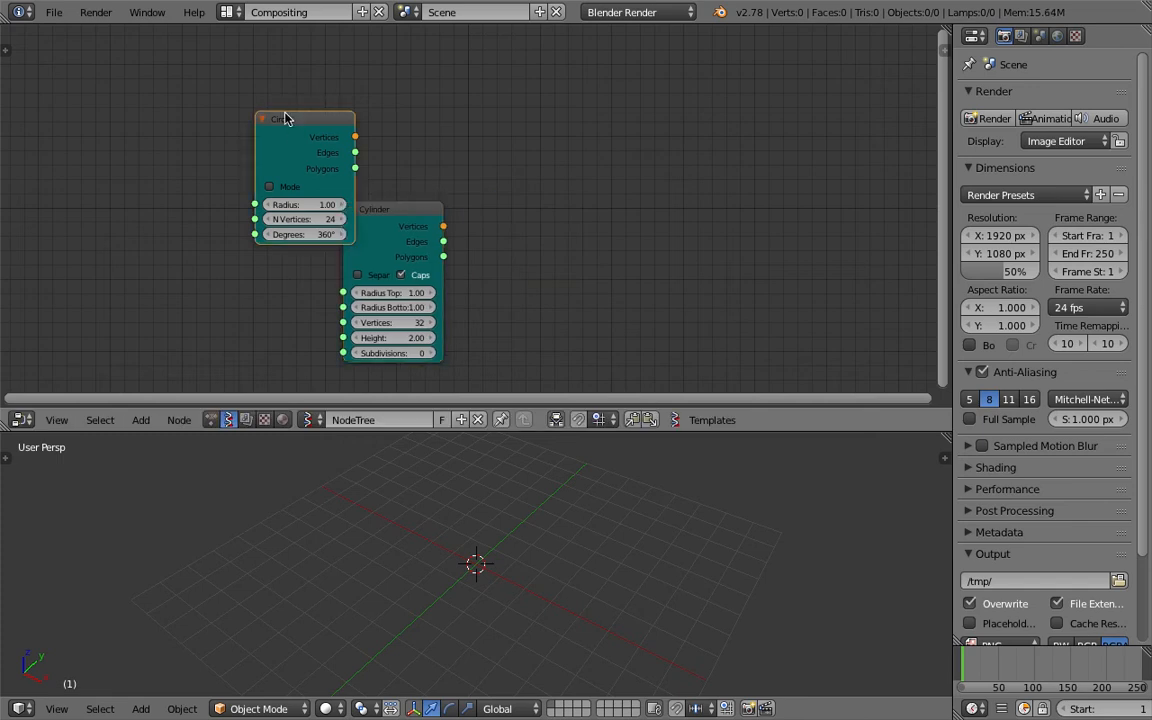
# Step: Arrange the two generator nodes so that they no longer overlap, with the Cylinder to the lower right of the Circle
pyautogui.moveTo(285, 116); pyautogui.dragTo(235, 60)
pyautogui.moveTo(365, 209); pyautogui.dragTo(238, 219)
pyautogui.moveTo(244, 70); pyautogui.dragTo(257, 77)
pyautogui.moveTo(366, 95); pyautogui.dragTo(379, 119, button='middle')
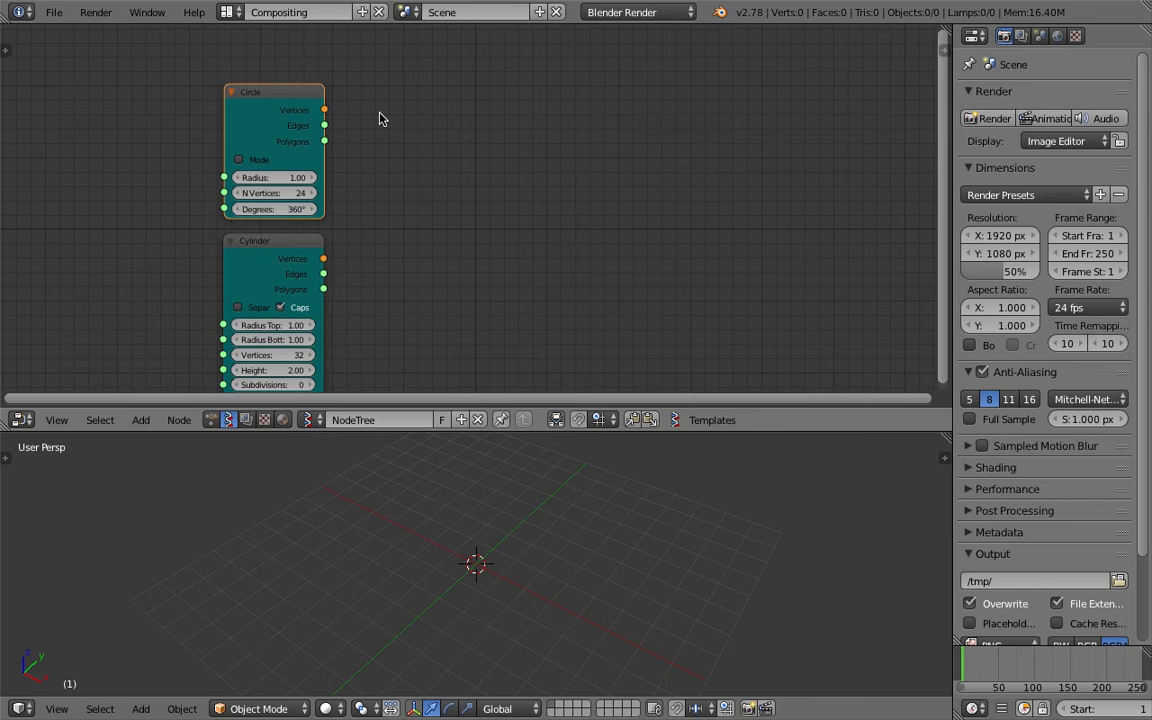
pyautogui.moveTo(404, 167); pyautogui.dragTo(401, 149, button='middle')
pyautogui.moveTo(296, 224); pyautogui.dragTo(420, 187)
pyautogui.moveTo(420, 187); pyautogui.dragTo(381, 182, button='middle')
pyautogui.moveTo(337, 187); pyautogui.dragTo(359, 160)
pyautogui.moveTo(434, 147); pyautogui.dragTo(377, 171, button='middle')
pyautogui.moveTo(534, 201); pyautogui.dragTo(532, 188, button='middle')
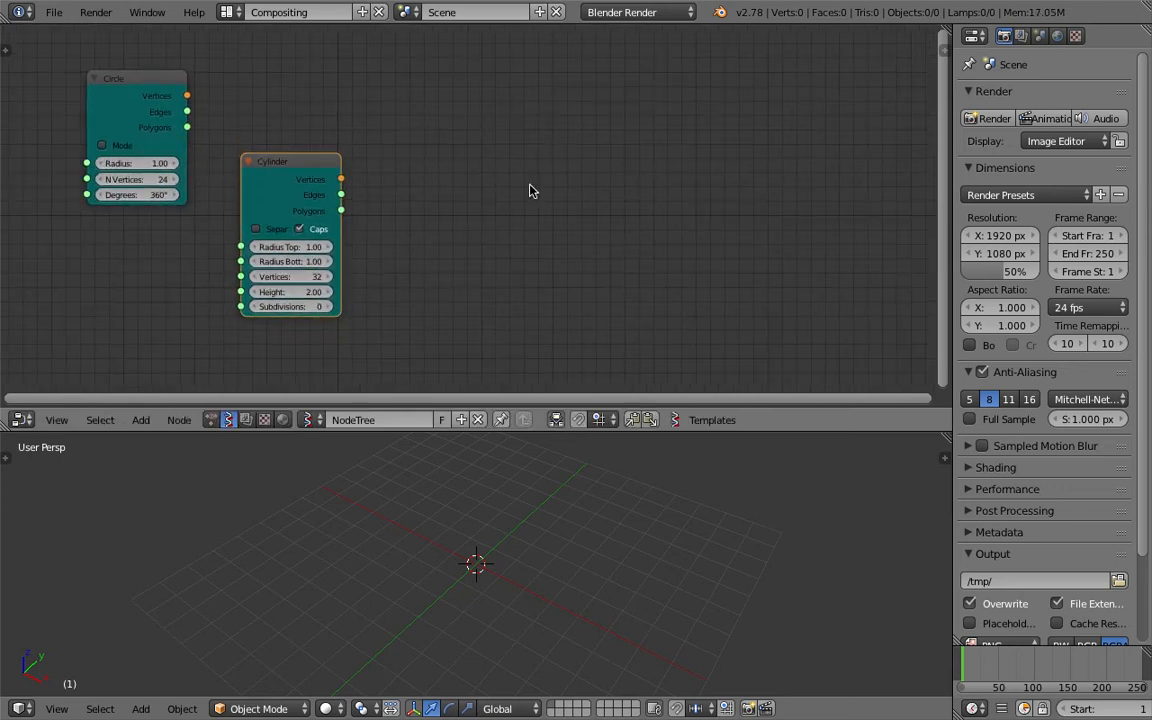
# Step: Add a UV Connection node and a Viewer BMeshMK2 node to the right of the Cylinder, and save the file
pyautogui.hotkey('ctrl', 'f')
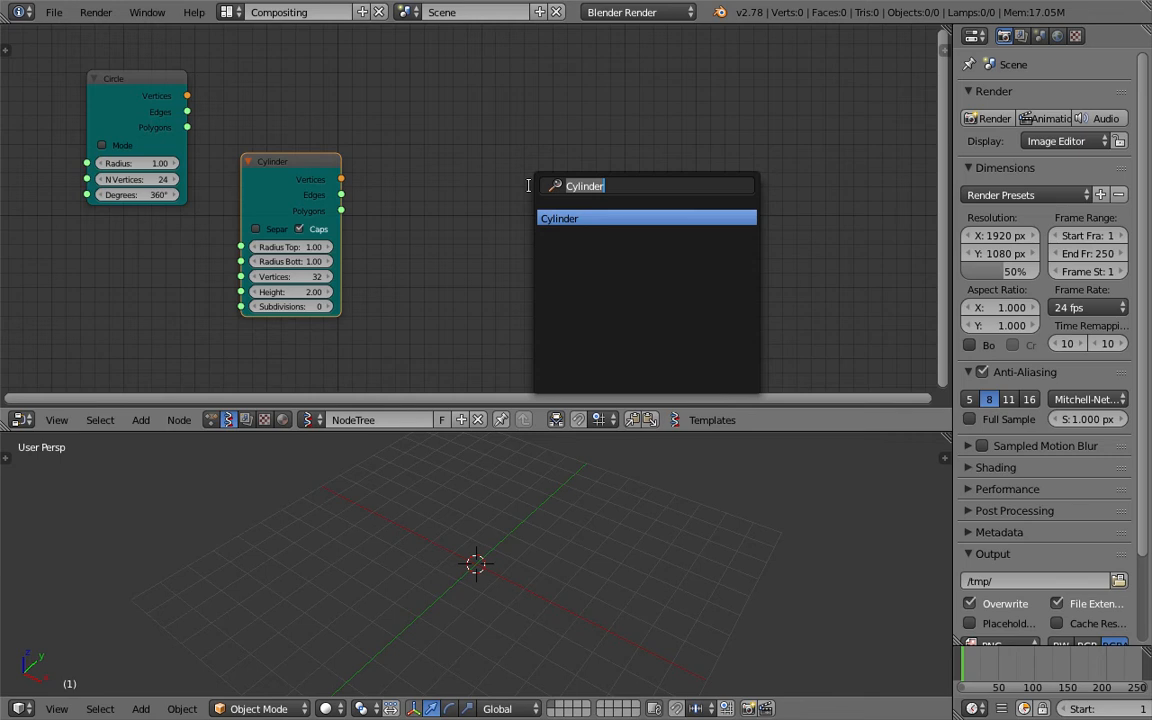
pyautogui.write('uv')
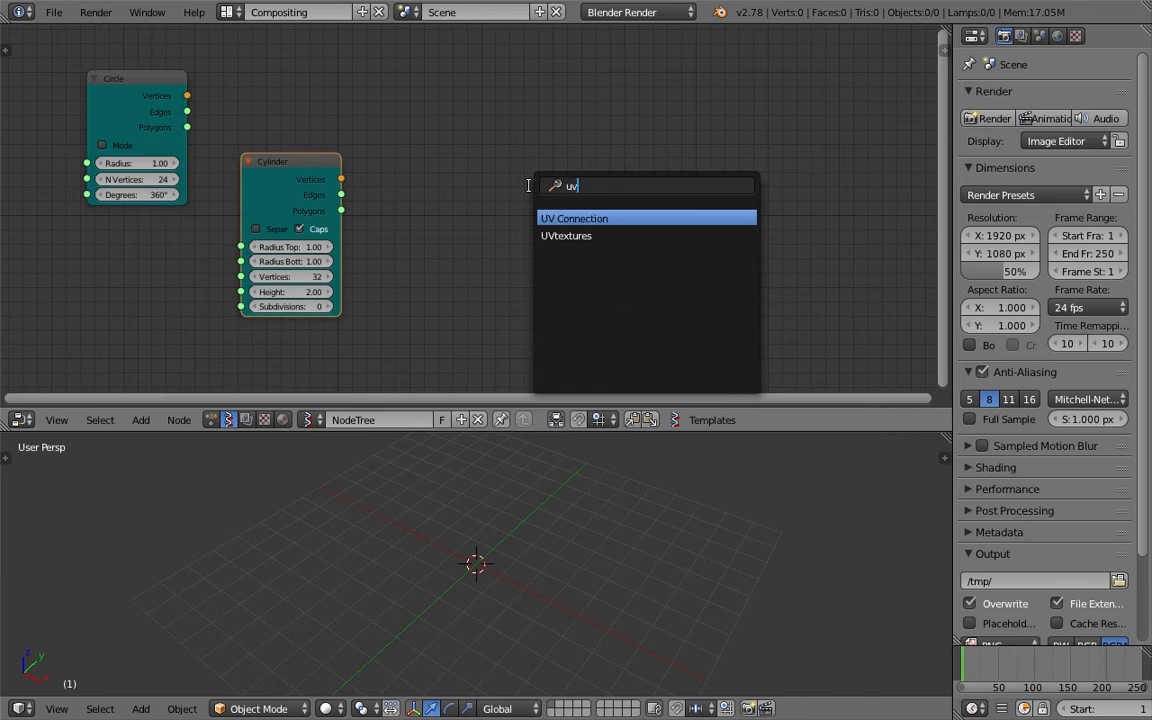
pyautogui.click(557, 220)
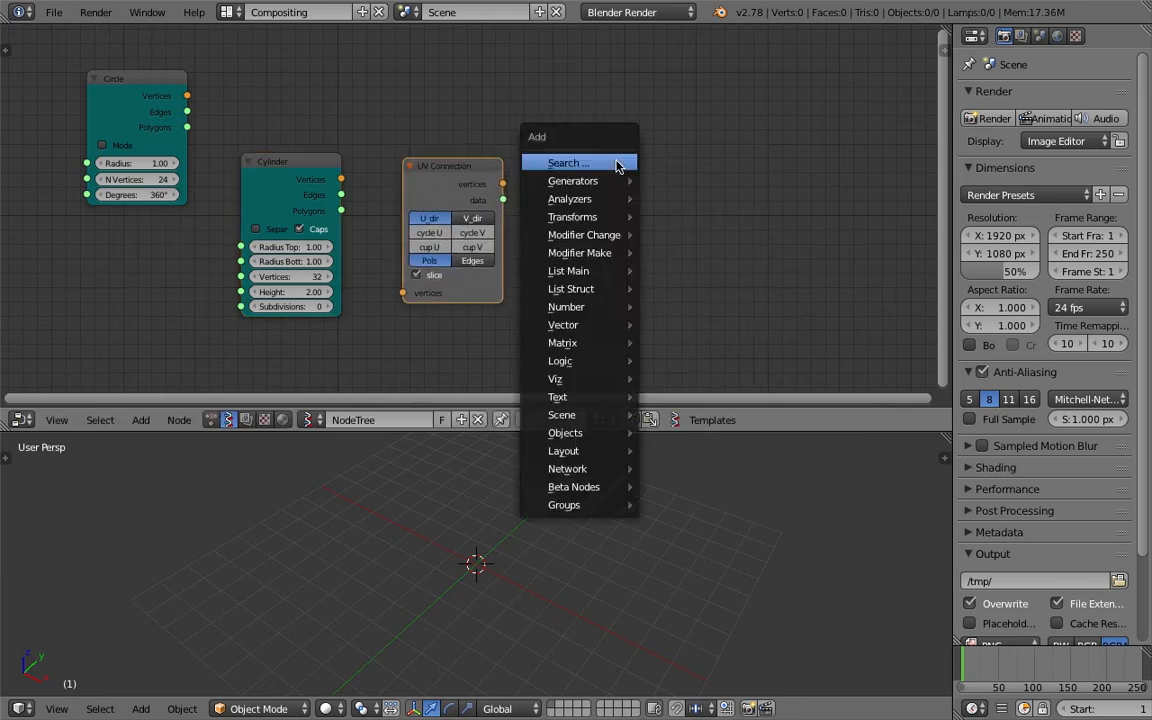
pyautogui.hotkey('ctrl', 'f')
pyautogui.write('bm')
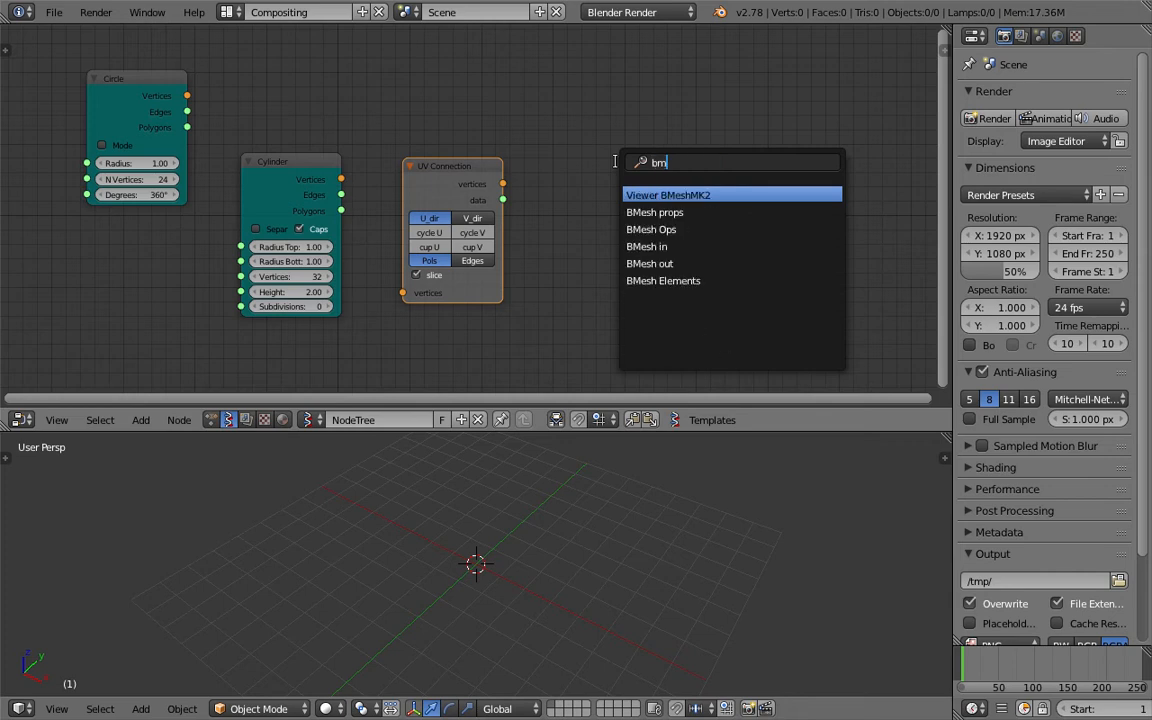
pyautogui.press('Return')
pyautogui.click(617, 165)
pyautogui.hotkey('ctrl', 's')
pyautogui.click(563, 160)
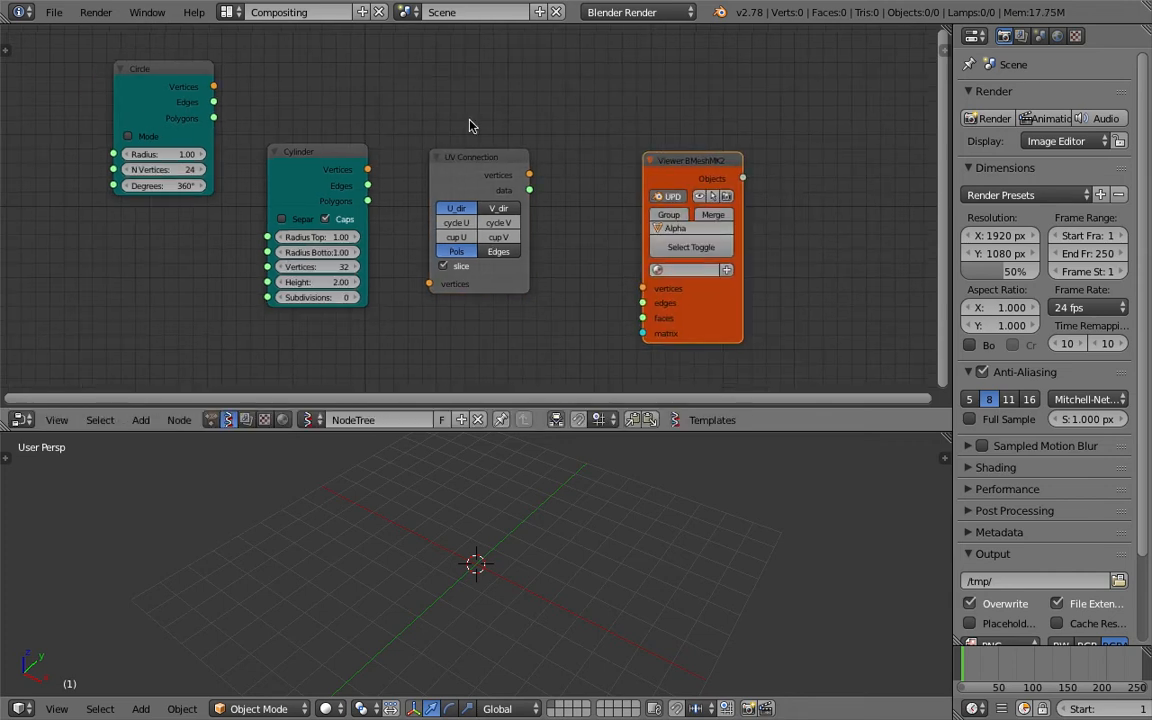
# Step: Link the Cylinder's Vertices output to the UV Connection's vertices input, and widen the Cylinder node with its Separate option enabled
pyautogui.moveTo(367, 169); pyautogui.dragTo(429, 284)
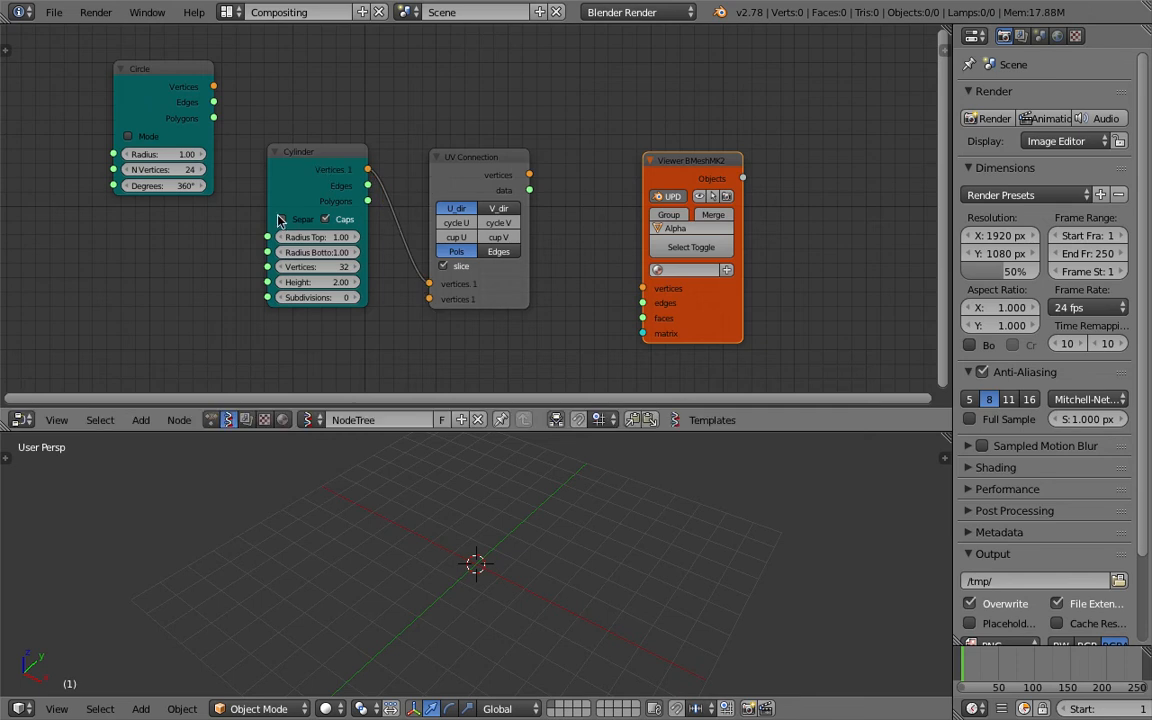
pyautogui.moveTo(268, 213); pyautogui.dragTo(244, 213)
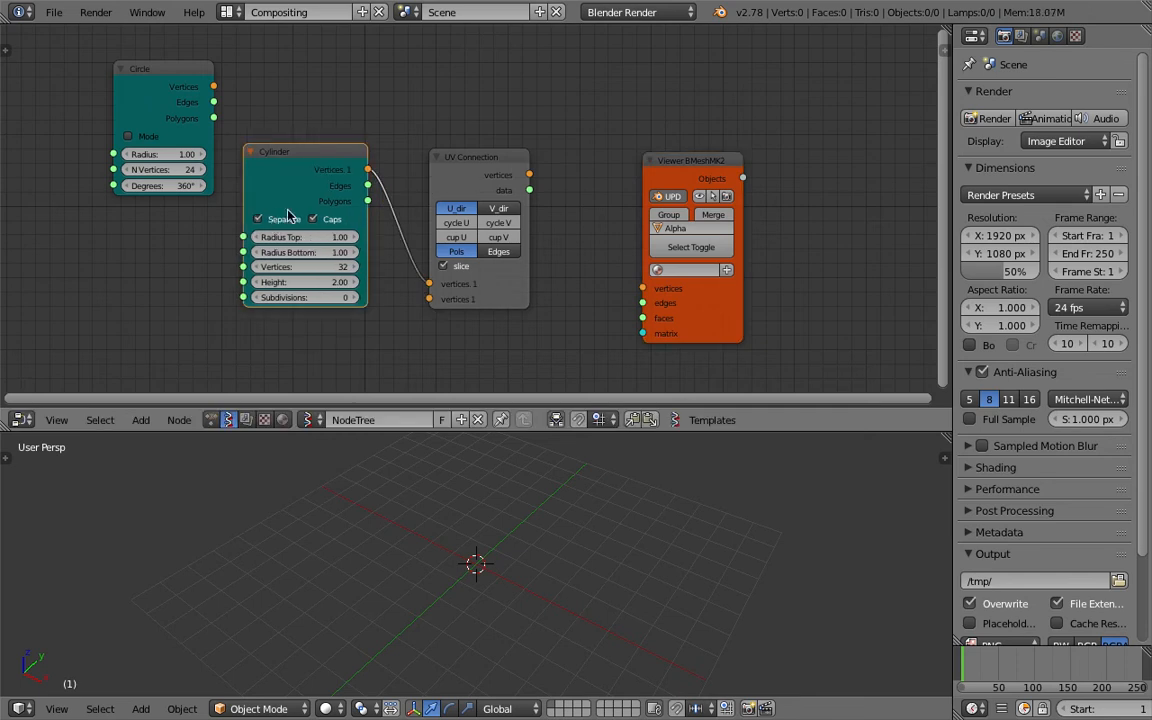
pyautogui.press('g')
pyautogui.click(318, 228)
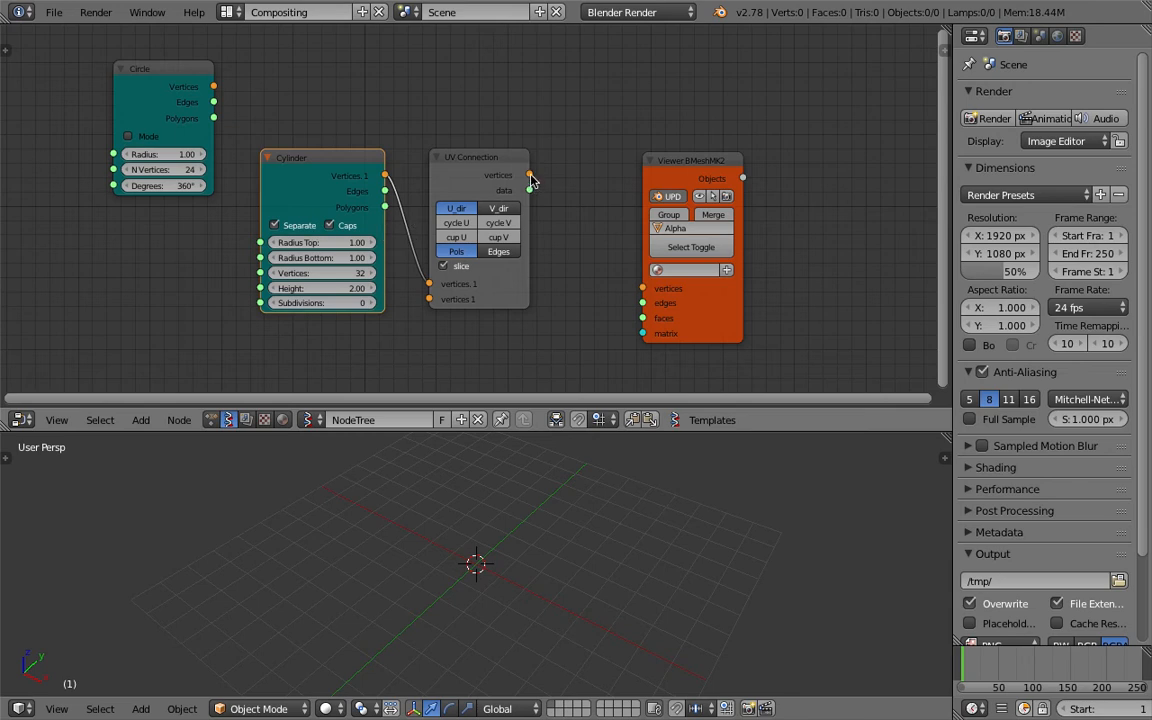
# Step: Link the UV Connection's vertices and data outputs to the vertices and faces inputs of the Viewer BMeshMK2 node
pyautogui.moveTo(532, 180); pyautogui.dragTo(548, 196)
pyautogui.moveTo(585, 240); pyautogui.dragTo(642, 288)
pyautogui.moveTo(529, 190); pyautogui.dragTo(603, 284)
pyautogui.moveTo(634, 320); pyautogui.dragTo(642, 318)
pyautogui.moveTo(527, 553); pyautogui.dragTo(471, 549, button='middle')
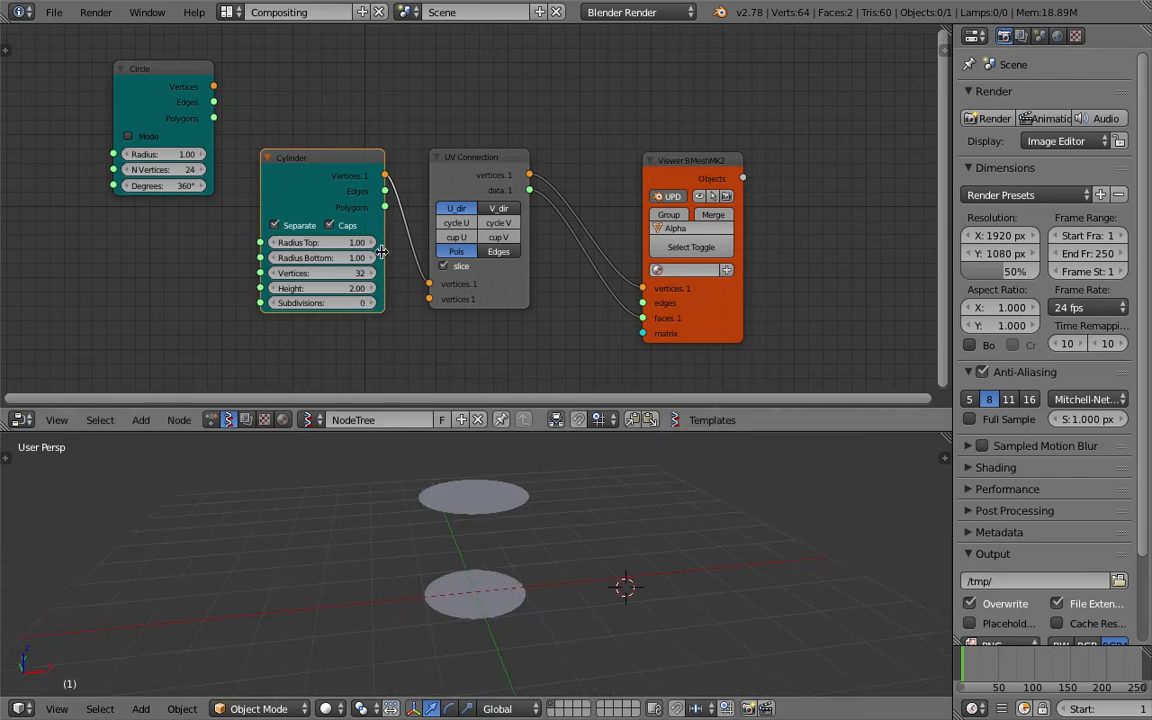
# Step: Set the Cylinder node's Radius Top to 0.43, Radius Bottom to 1.81 and Subdivisions to 4
pyautogui.moveTo(322, 242); pyautogui.dragTo(306, 242)
pyautogui.moveTo(340, 258); pyautogui.dragTo(370, 303)
pyautogui.moveTo(560, 520)
pyautogui.mouseDown(button='middle')
pyautogui.moveTo(596, 580)
pyautogui.moveTo(510, 592)
pyautogui.moveTo(487, 550)
pyautogui.moveTo(496, 530)
pyautogui.moveTo(501, 540)
pyautogui.moveTo(483, 548)
pyautogui.moveTo(495, 523)
pyautogui.moveTo(401, 489)
pyautogui.moveTo(575, 535)
pyautogui.mouseUp(button='middle')
# Step: Enable Ambient Occlusion in the 3D view's shading settings
pyautogui.press('n')
pyautogui.scroll(-5, 852, 655)
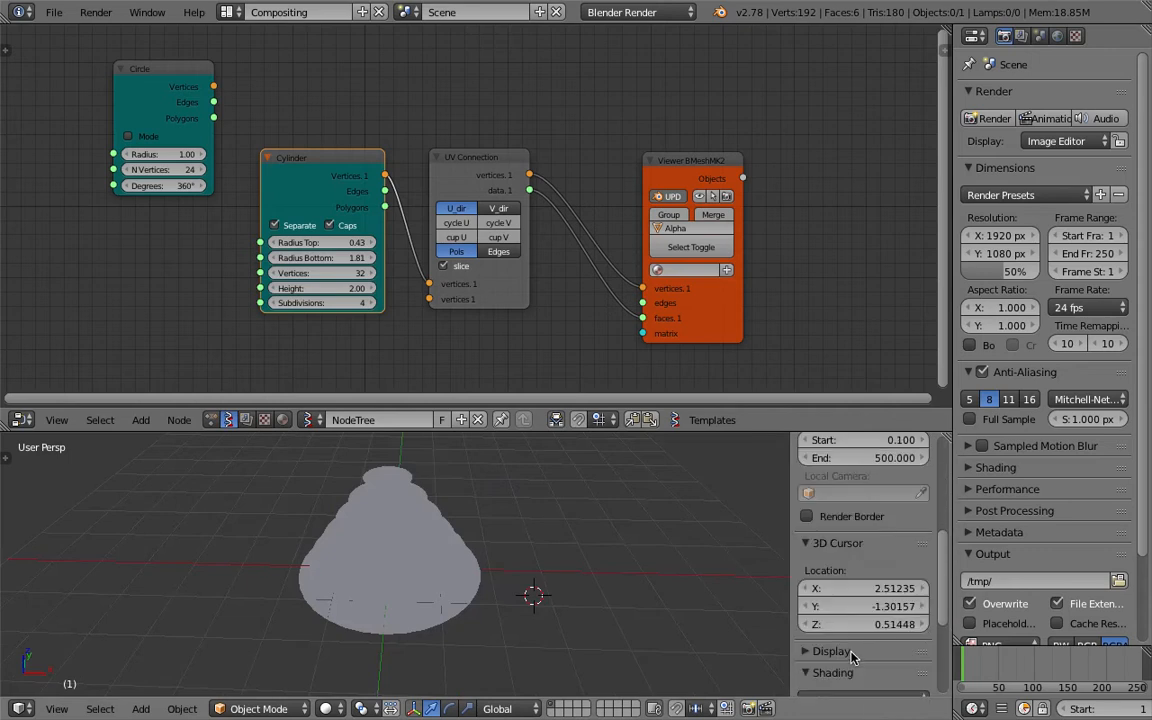
pyautogui.scroll(-5, 852, 655)
pyautogui.click(807, 616)
pyautogui.moveTo(505, 490)
pyautogui.mouseDown(button='middle')
pyautogui.moveTo(507, 472)
pyautogui.moveTo(511, 530)
pyautogui.moveTo(475, 565)
pyautogui.mouseUp(button='middle')
pyautogui.moveTo(475, 657); pyautogui.dragTo(470, 610, button='middle')
# Step: Arrange the Circle, Cylinder, UV Connection and Viewer nodes in a row along the upper part of the enlarged node editor
pyautogui.moveTo(480, 158); pyautogui.dragTo(486, 100)
pyautogui.moveTo(346, 167); pyautogui.dragTo(354, 107)
pyautogui.moveTo(145, 72); pyautogui.dragTo(65, 64)
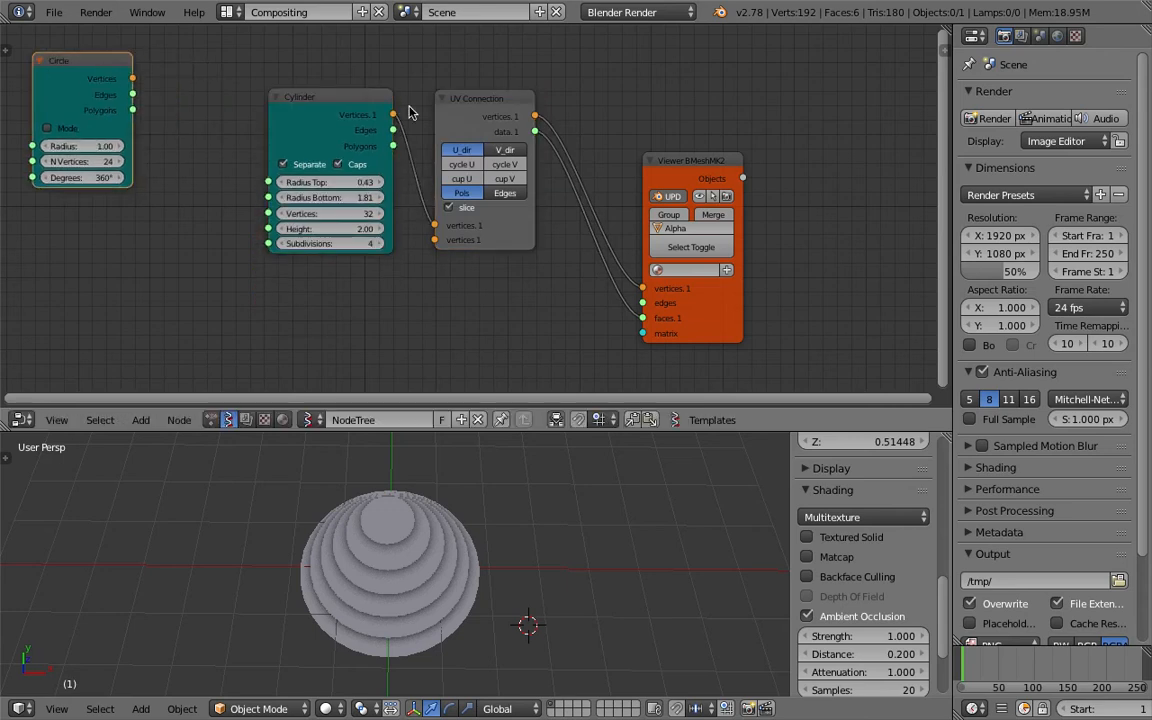
pyautogui.moveTo(438, 100); pyautogui.dragTo(415, 84)
pyautogui.moveTo(712, 168); pyautogui.dragTo(609, 90)
pyautogui.moveTo(591, 94); pyautogui.dragTo(561, 96, button='middle')
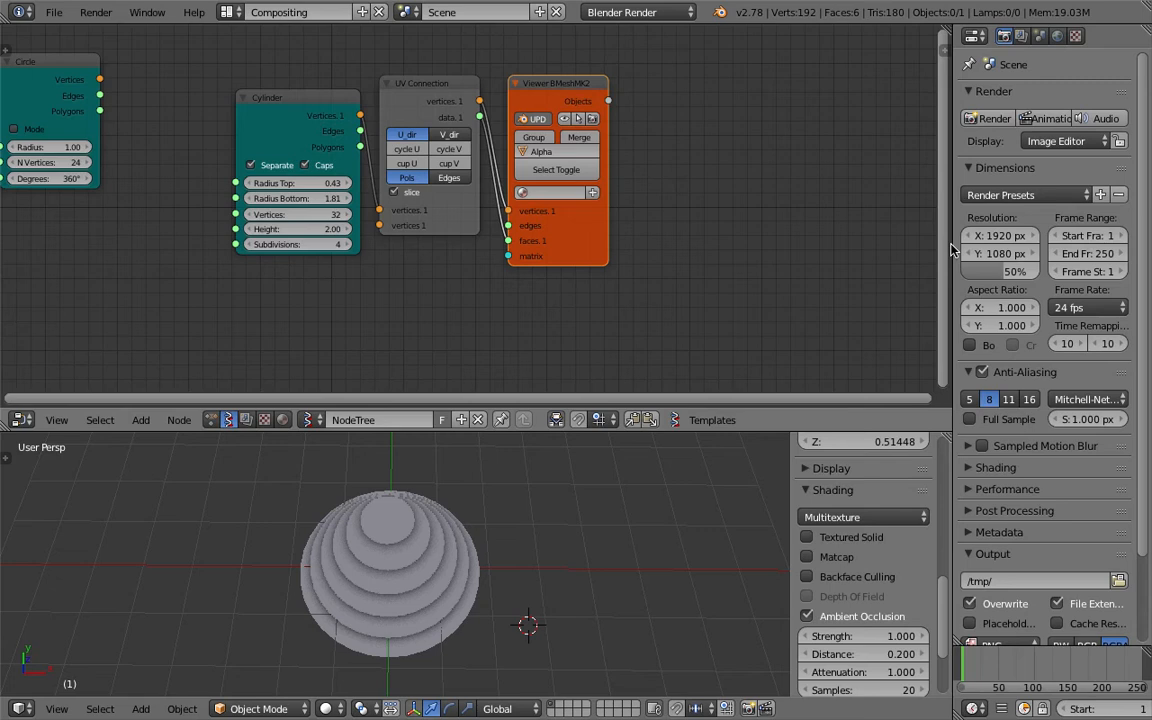
pyautogui.moveTo(953, 250); pyautogui.dragTo(983, 250)
pyautogui.scroll(-2, 850, 210)
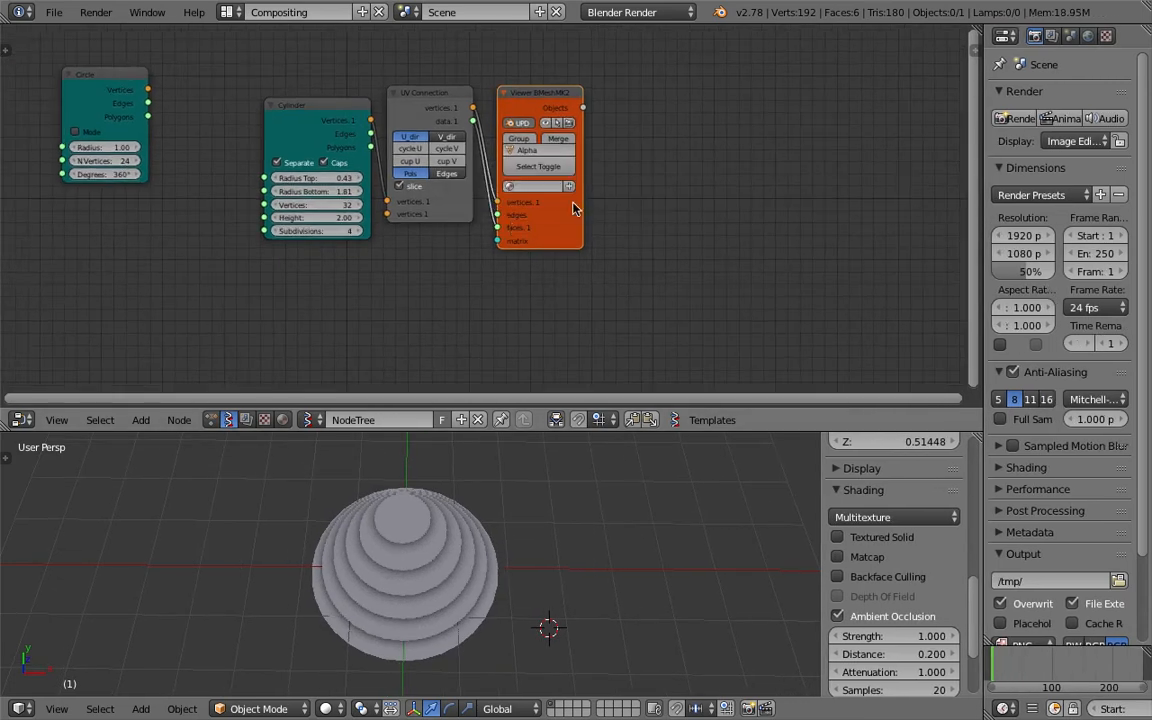
pyautogui.scroll(1, 643, 175)
pyautogui.scroll(1, 636, 180)
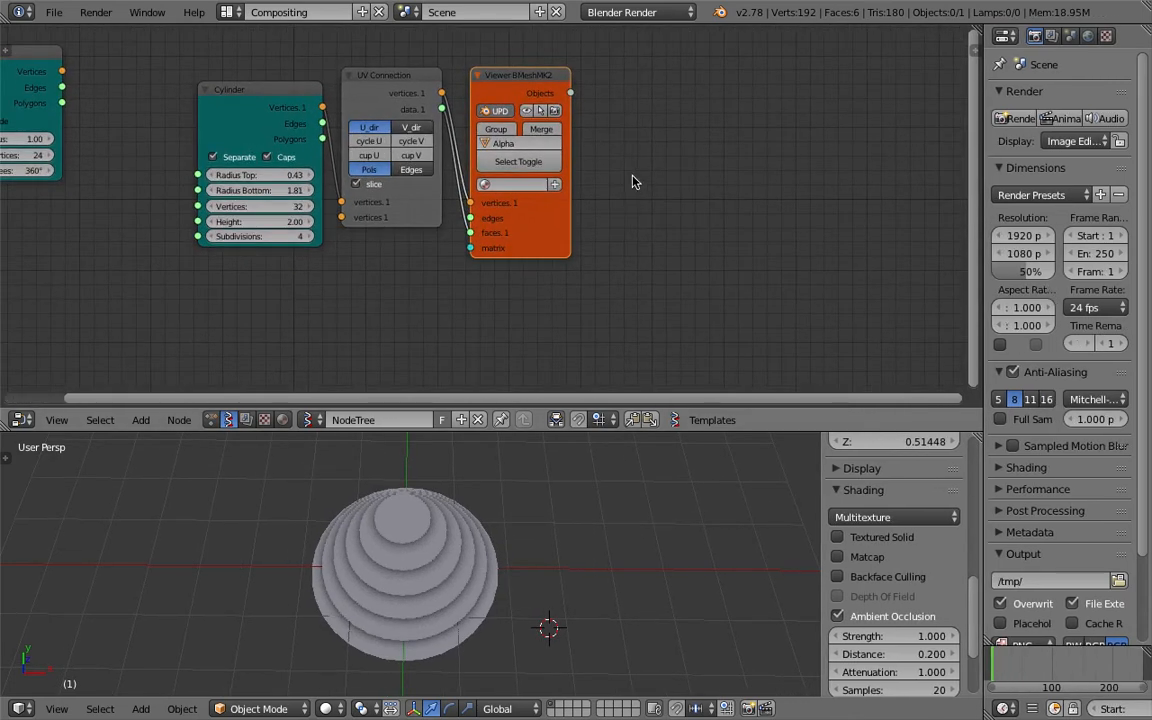
pyautogui.moveTo(545, 104); pyautogui.dragTo(583, 104)
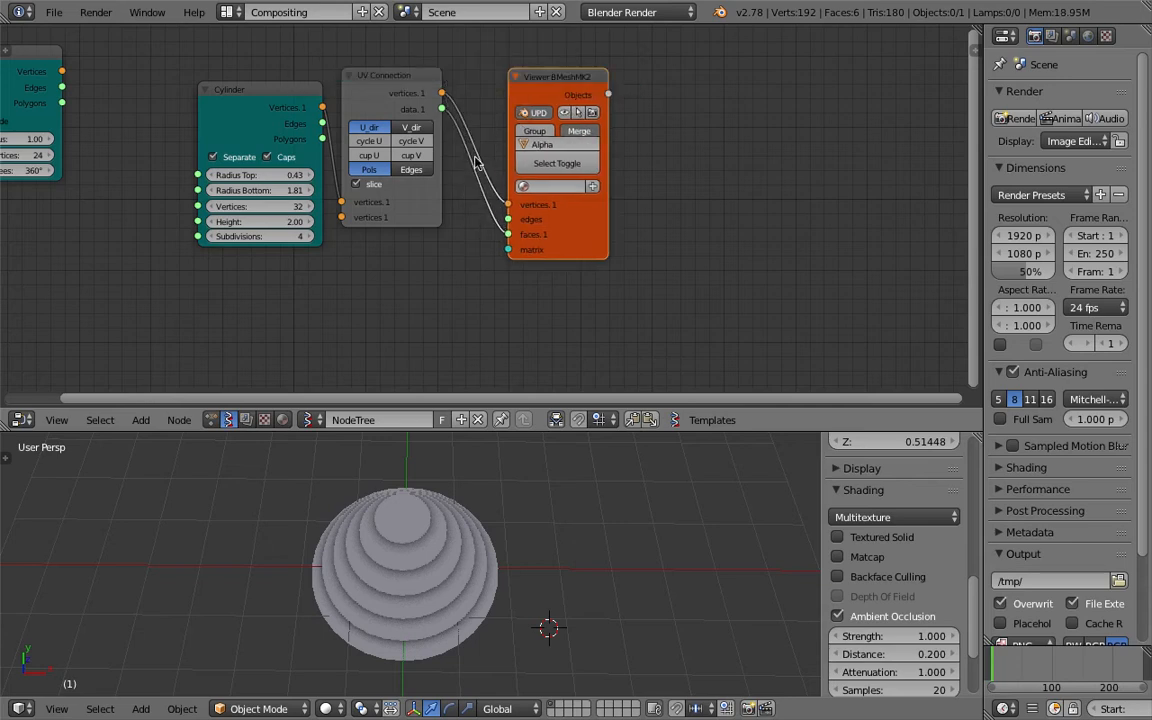
# Step: Toggle the UV Connection node's slice option off and back on to compare the result, and save over the existing file
pyautogui.click(370, 190)
pyautogui.click(370, 190)
pyautogui.click(370, 190)
pyautogui.click(370, 190)
pyautogui.hotkey('ctrl', 's')
pyautogui.press('Return')
pyautogui.moveTo(705, 164); pyautogui.dragTo(643, 160, button='middle')
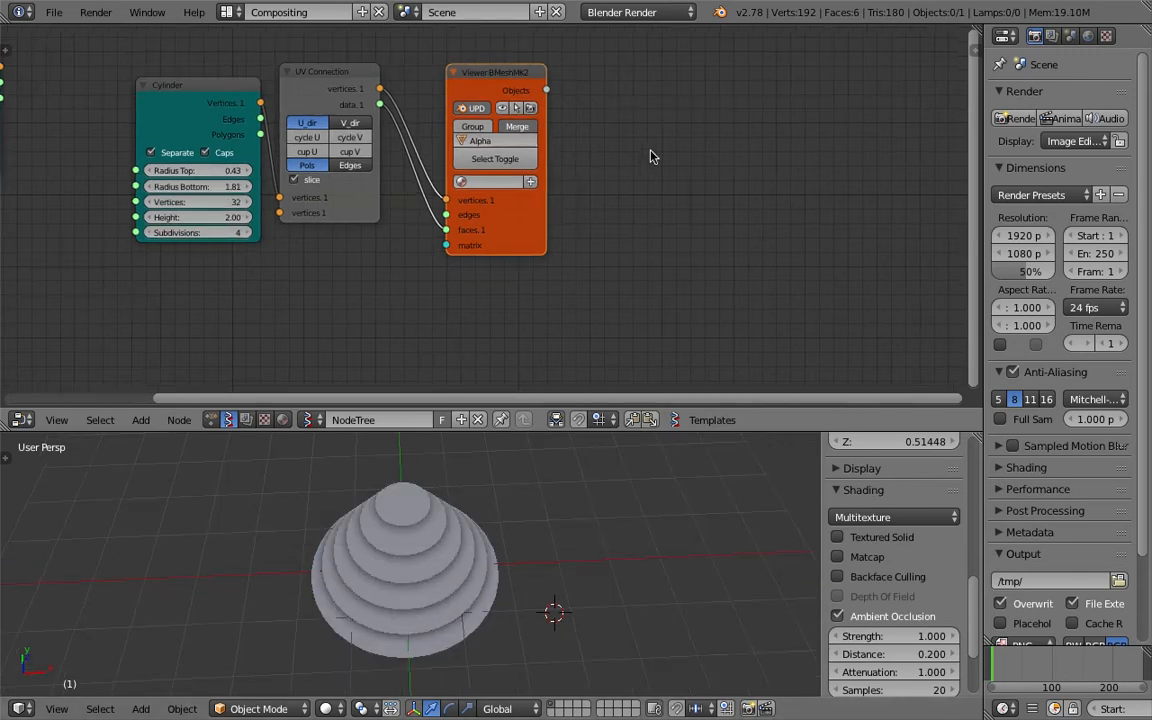
pyautogui.hotkey('ctrl', 'f')
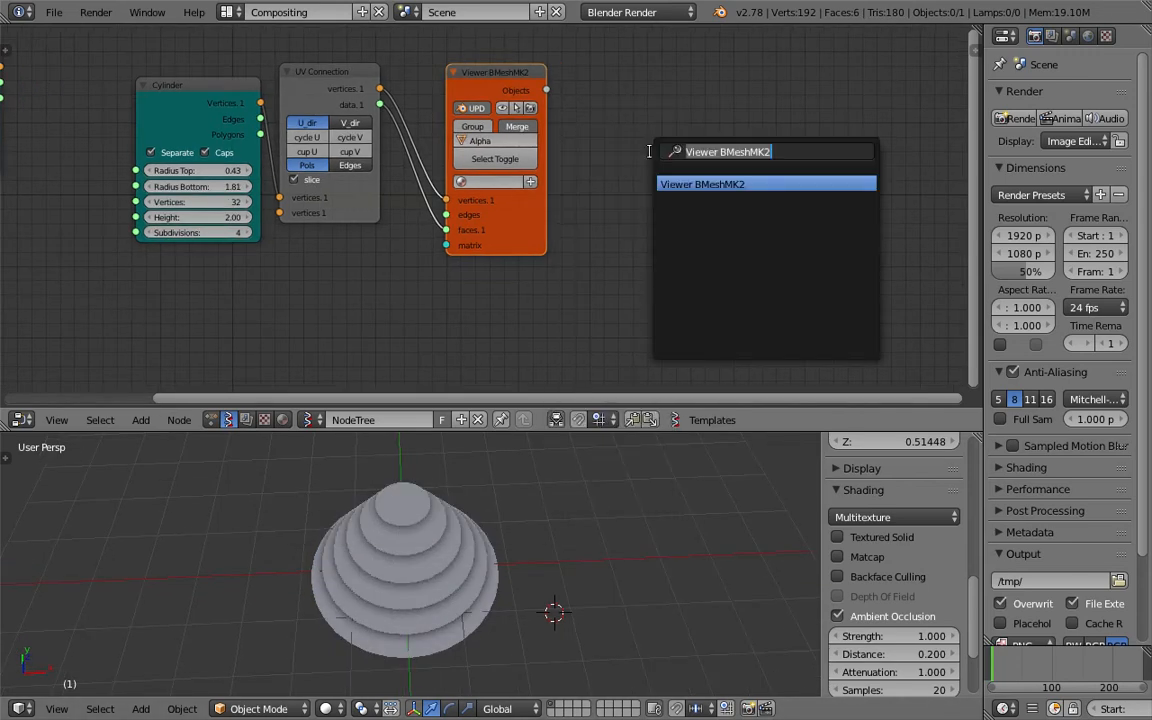
pyautogui.write('ob')
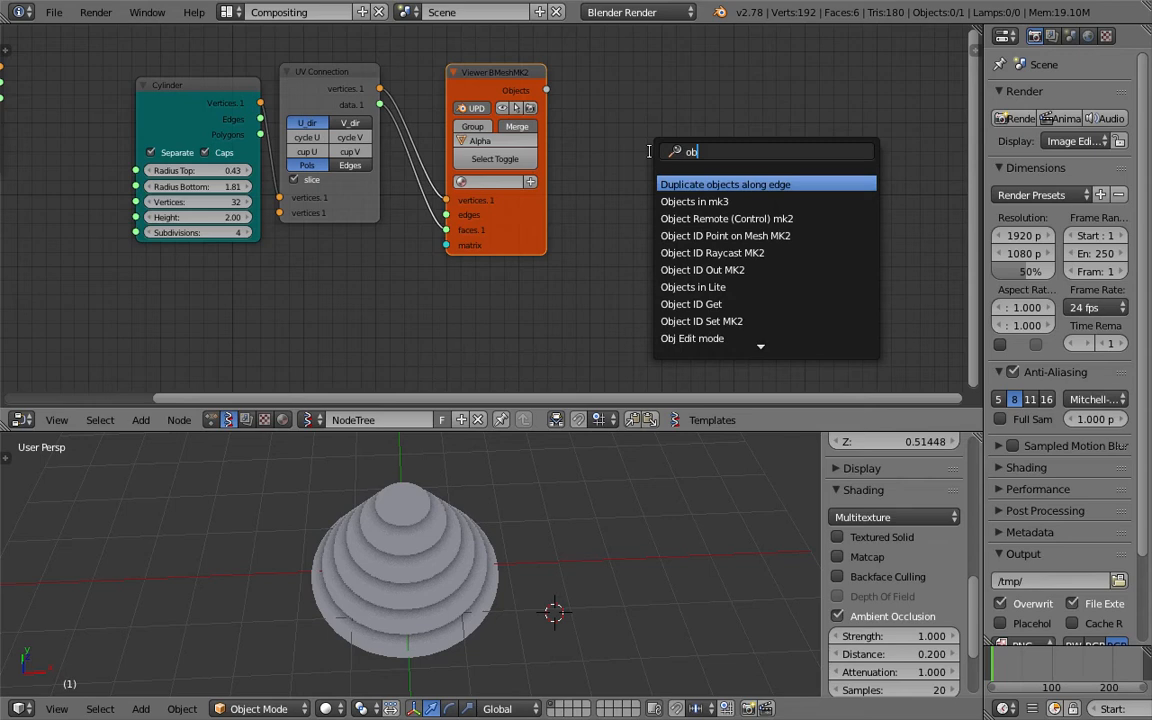
# Step: Switch the render engine to Cycles Render, and select the stacked-disc mesh with the Properties editor widened
pyautogui.click(640, 12)
pyautogui.click(648, 73)
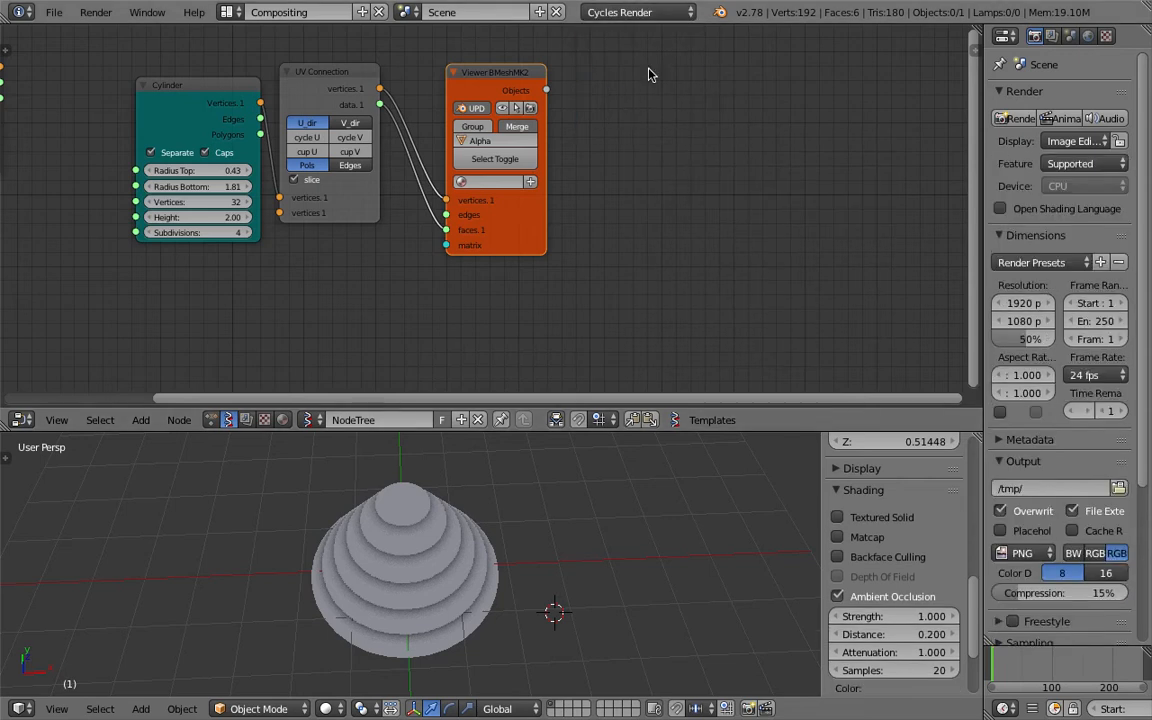
pyautogui.rightClick(452, 560)
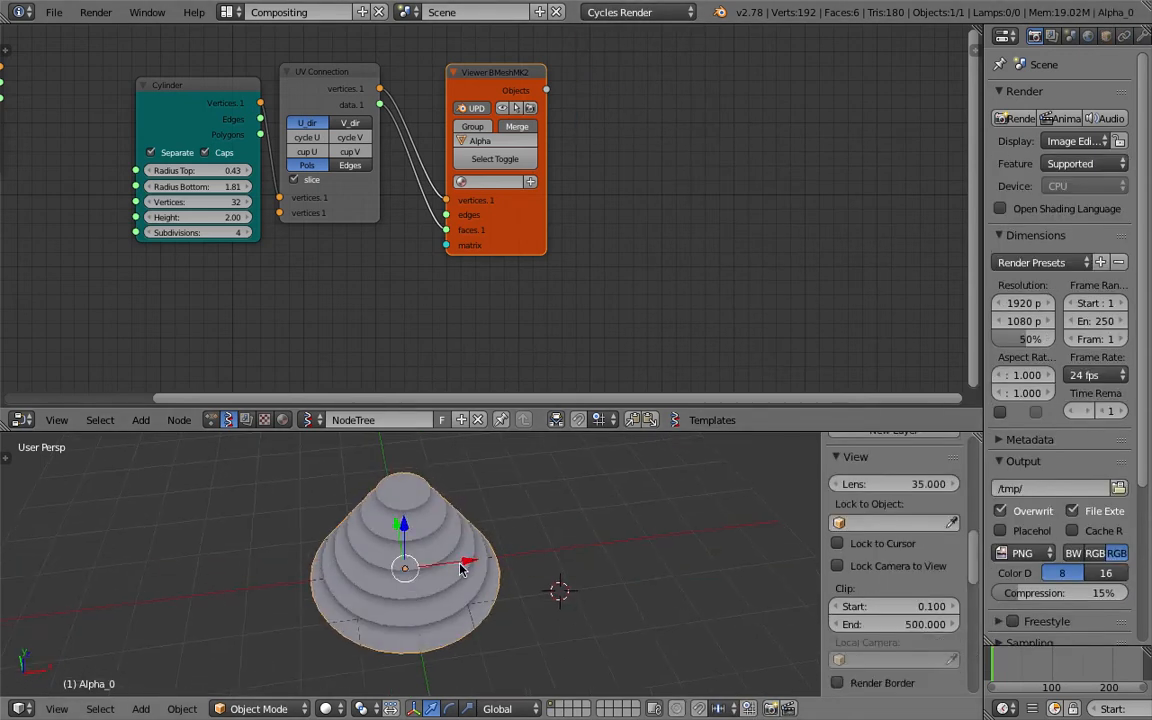
pyautogui.moveTo(985, 90); pyautogui.dragTo(926, 92)
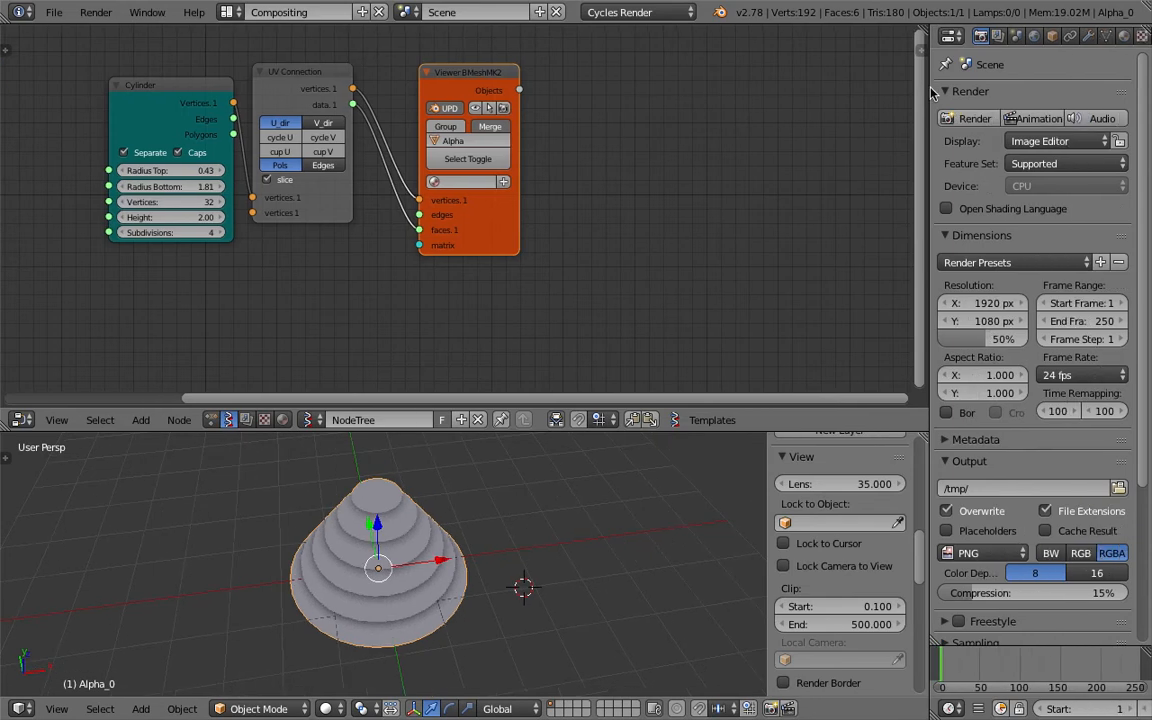
# Step: Add a new material to the selected stacked-disc mesh
pyautogui.click(1123, 37)
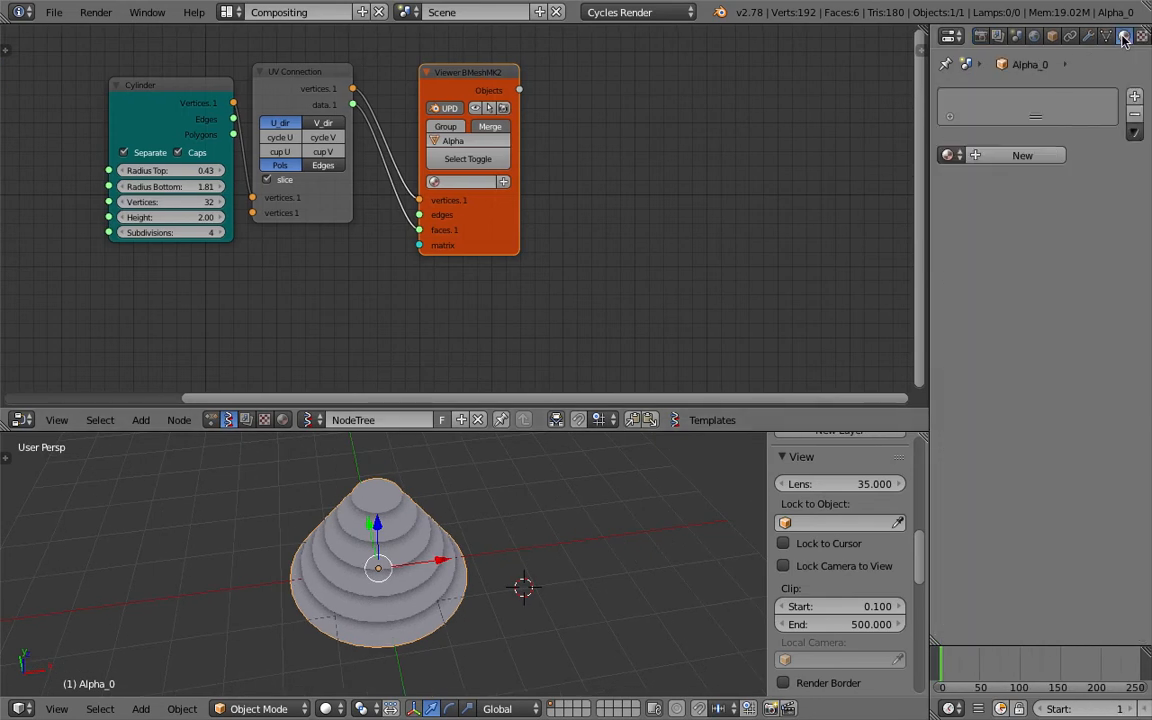
pyautogui.click(1024, 154)
pyautogui.moveTo(445, 530); pyautogui.dragTo(430, 518, button='middle')
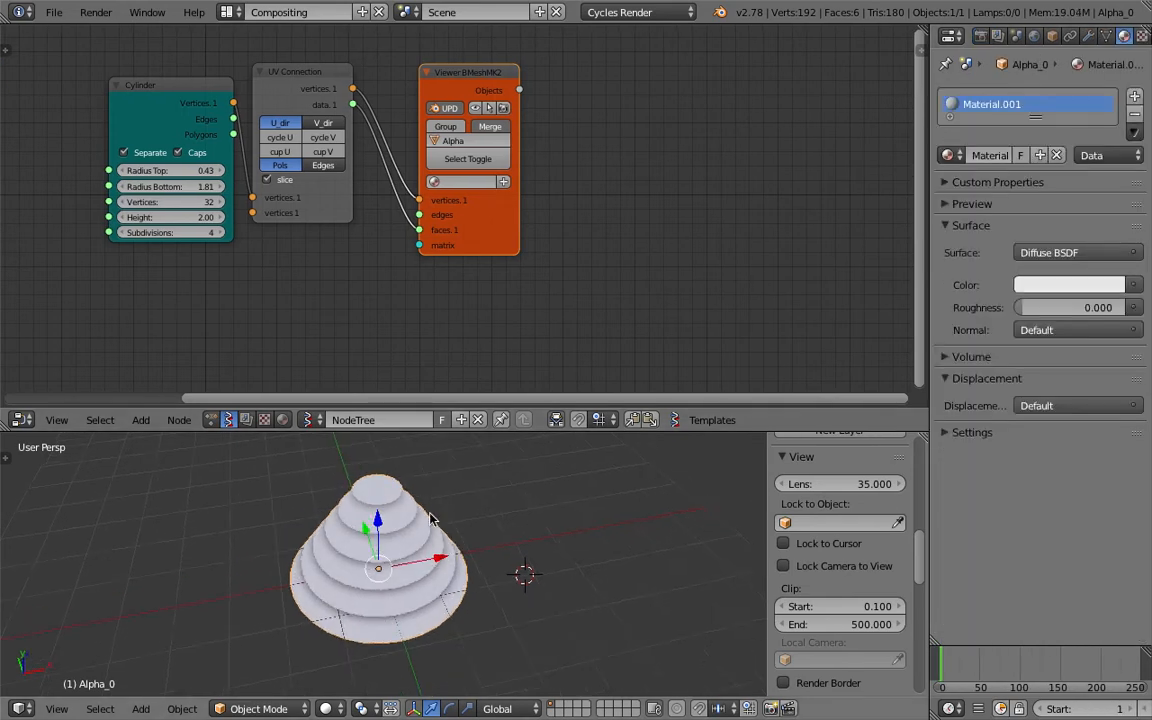
# Step: Add a Vertex color new node beyond the Viewer BMeshMK2 node
pyautogui.moveTo(468, 263); pyautogui.dragTo(442, 289, button='middle')
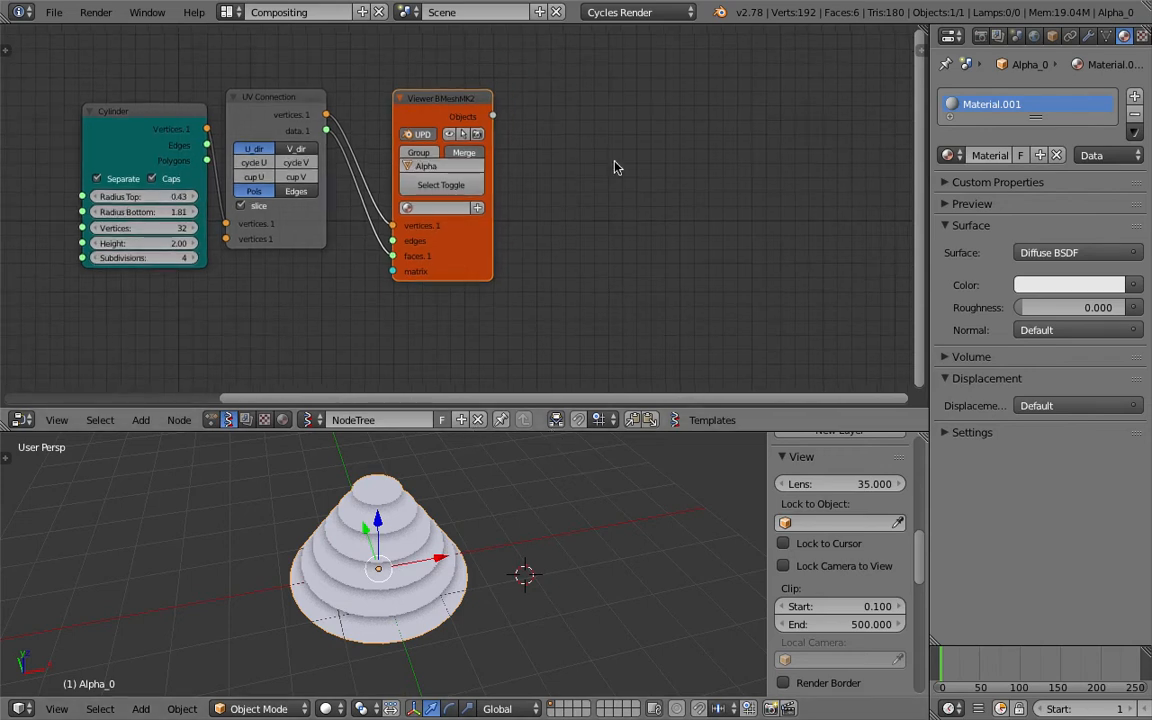
pyautogui.hotkey('shift', 'a')
pyautogui.click(629, 167)
pyautogui.write('color')
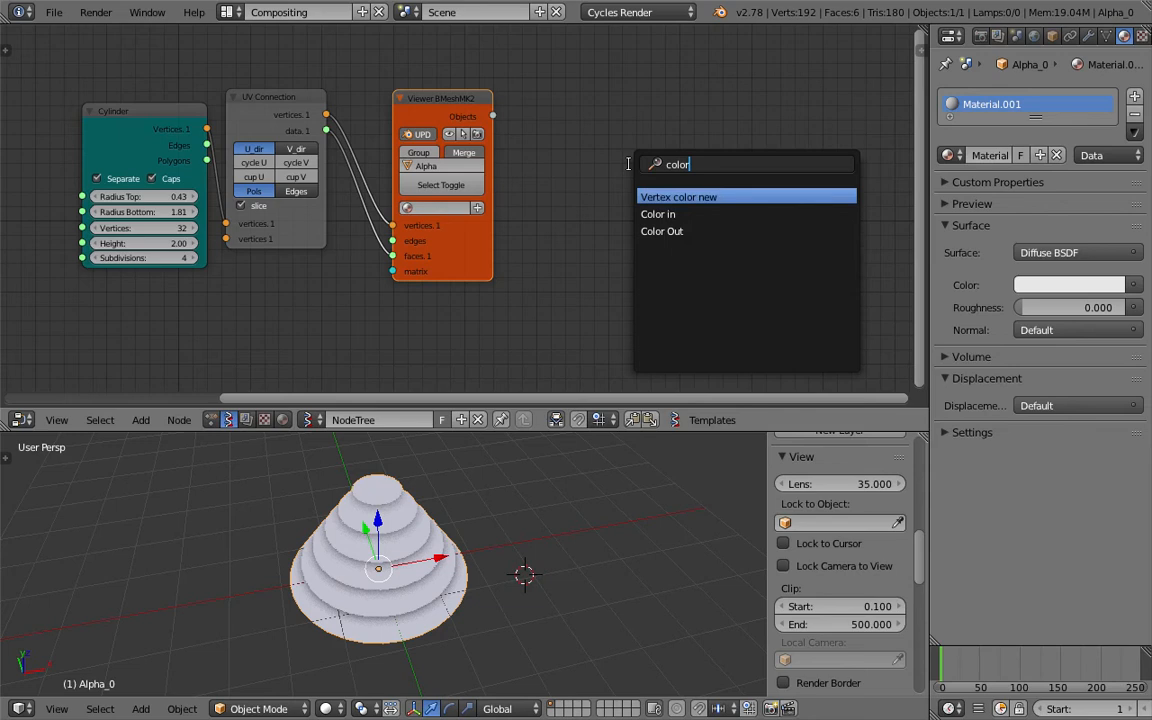
pyautogui.press('Return')
pyautogui.click(630, 168)
pyautogui.scroll(1, 612, 153)
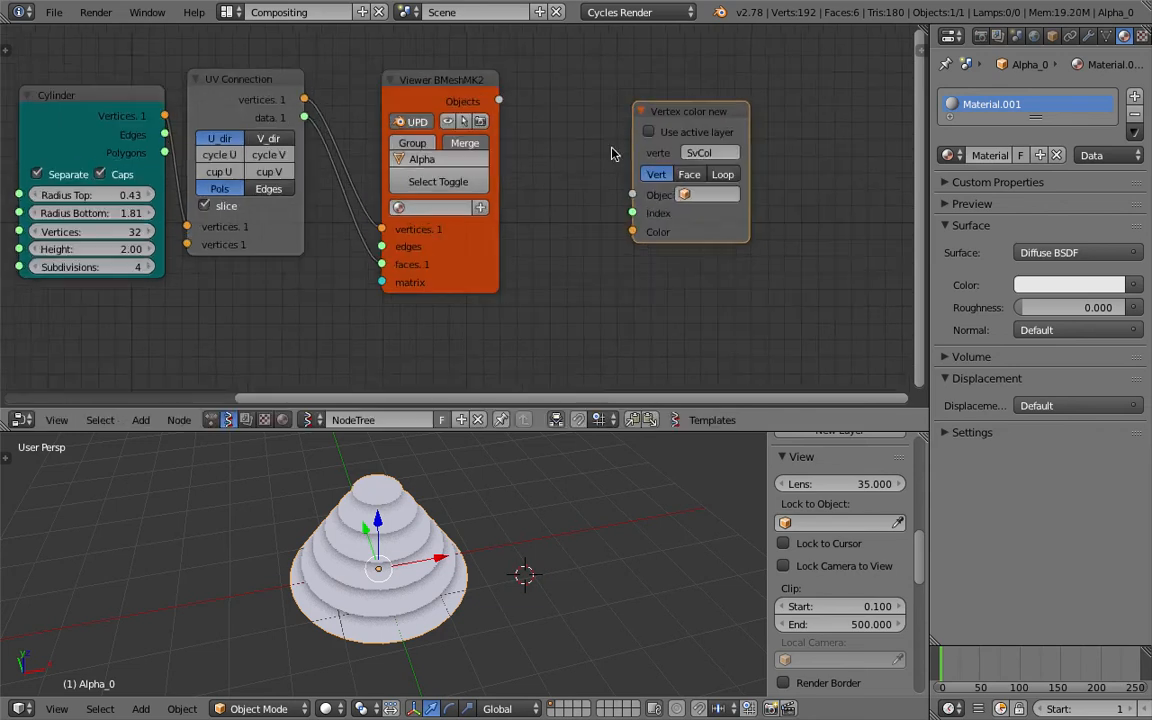
# Step: Connect the viewer's Objects output to the Vertex color new node, set it to Face mode, and save over the existing file
pyautogui.moveTo(499, 101); pyautogui.dragTo(632, 194)
pyautogui.click(689, 174)
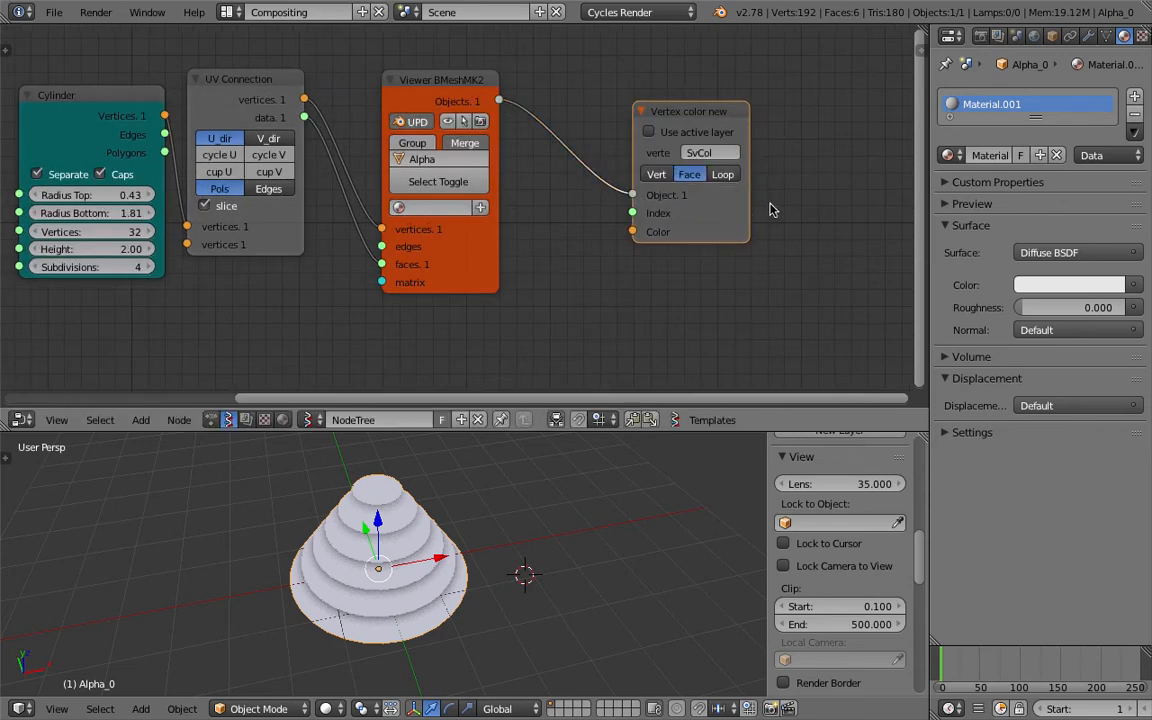
pyautogui.moveTo(741, 203); pyautogui.dragTo(587, 230, button='middle')
pyautogui.scroll(3, 587, 230)
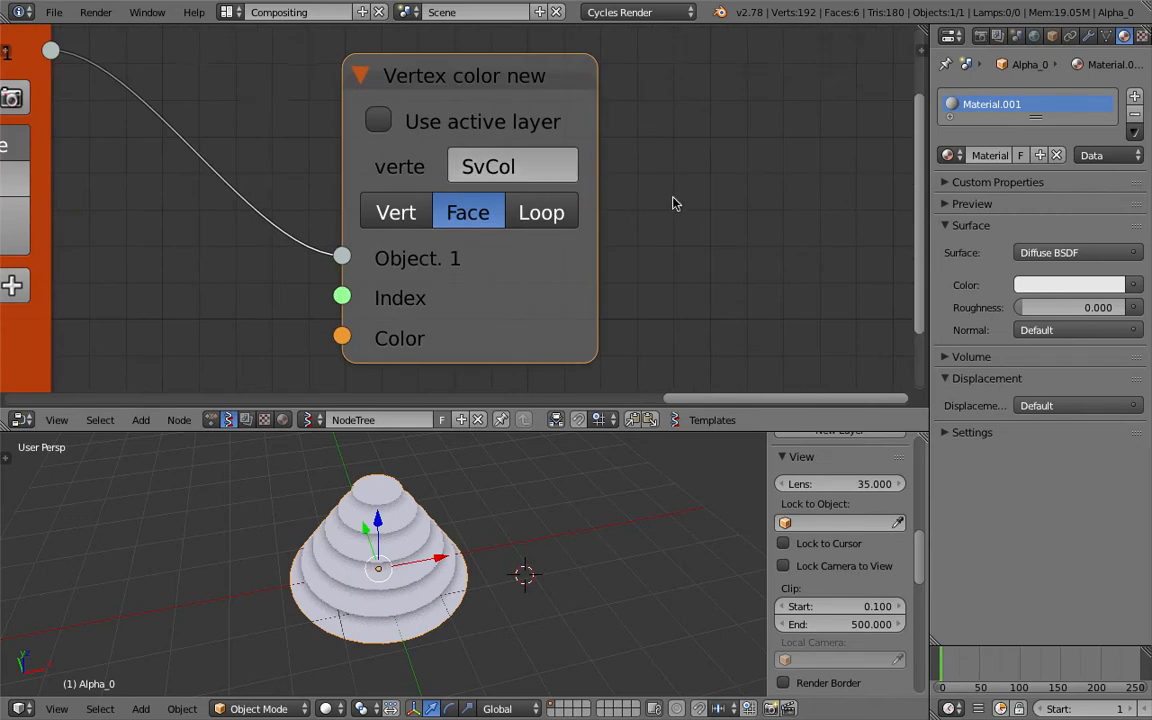
pyautogui.scroll(-4, 519, 179)
pyautogui.moveTo(637, 260); pyautogui.dragTo(599, 250, button='middle')
pyautogui.hotkey('ctrl', 's')
pyautogui.click(581, 237)
# Step: Split the node editor and show the mesh's material shader nodes in the new area, widening it
pyautogui.moveTo(921, 31); pyautogui.dragTo(553, 35)
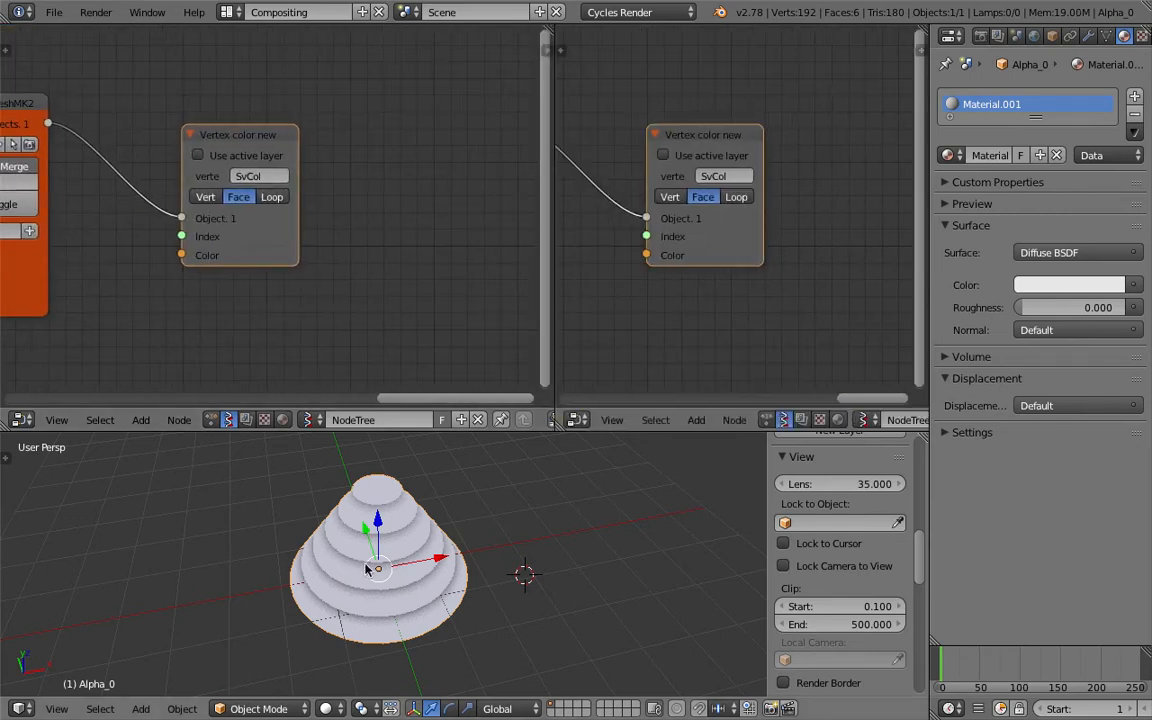
pyautogui.click(838, 419)
pyautogui.press('Home')
pyautogui.moveTo(692, 181); pyautogui.dragTo(756, 190, button='middle')
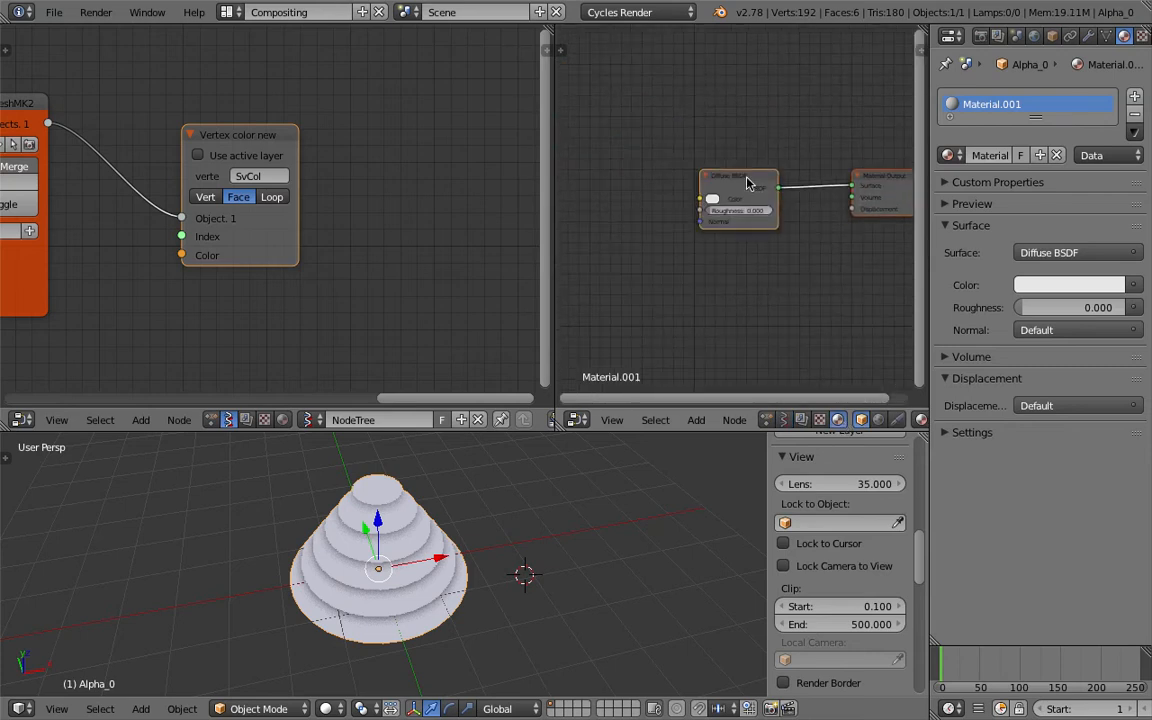
pyautogui.moveTo(552, 130); pyautogui.dragTo(403, 135)
pyautogui.scroll(1, 673, 189)
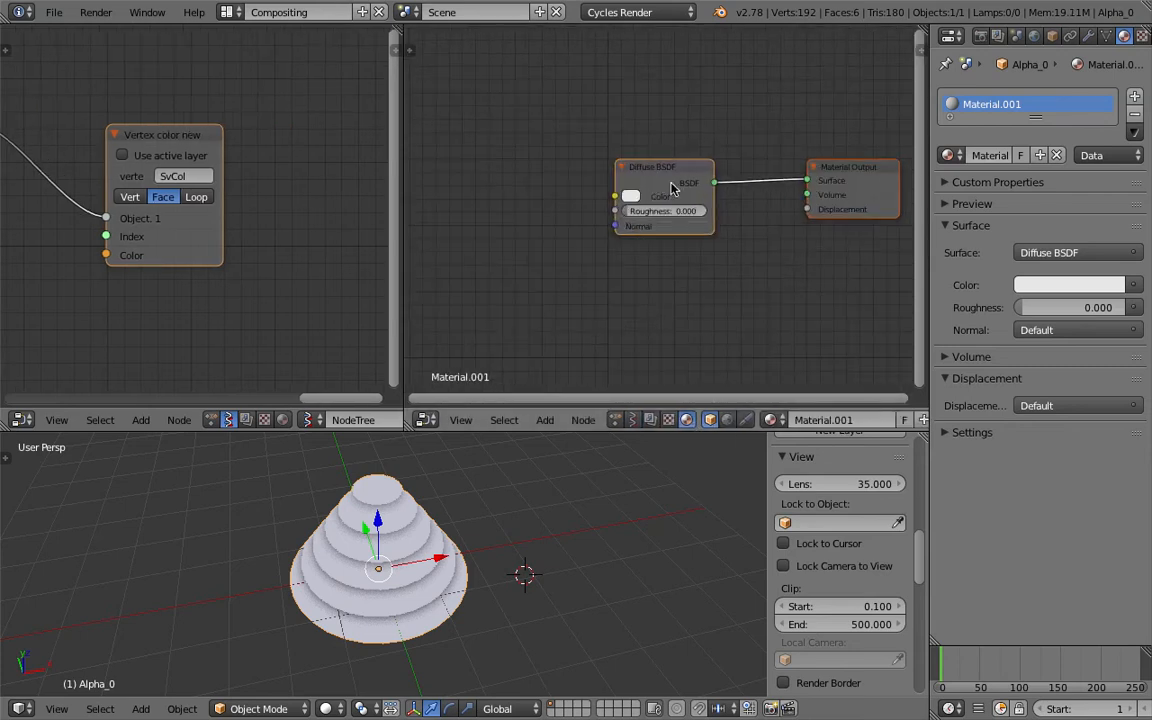
# Step: Add an Attribute node named SvCol and connect its Color output to the Diffuse BSDF's Color input
pyautogui.moveTo(678, 172); pyautogui.dragTo(715, 169)
pyautogui.moveTo(560, 124); pyautogui.dragTo(557, 131, button='middle')
pyautogui.hotkey('shift', 'a')
pyautogui.click(541, 127)
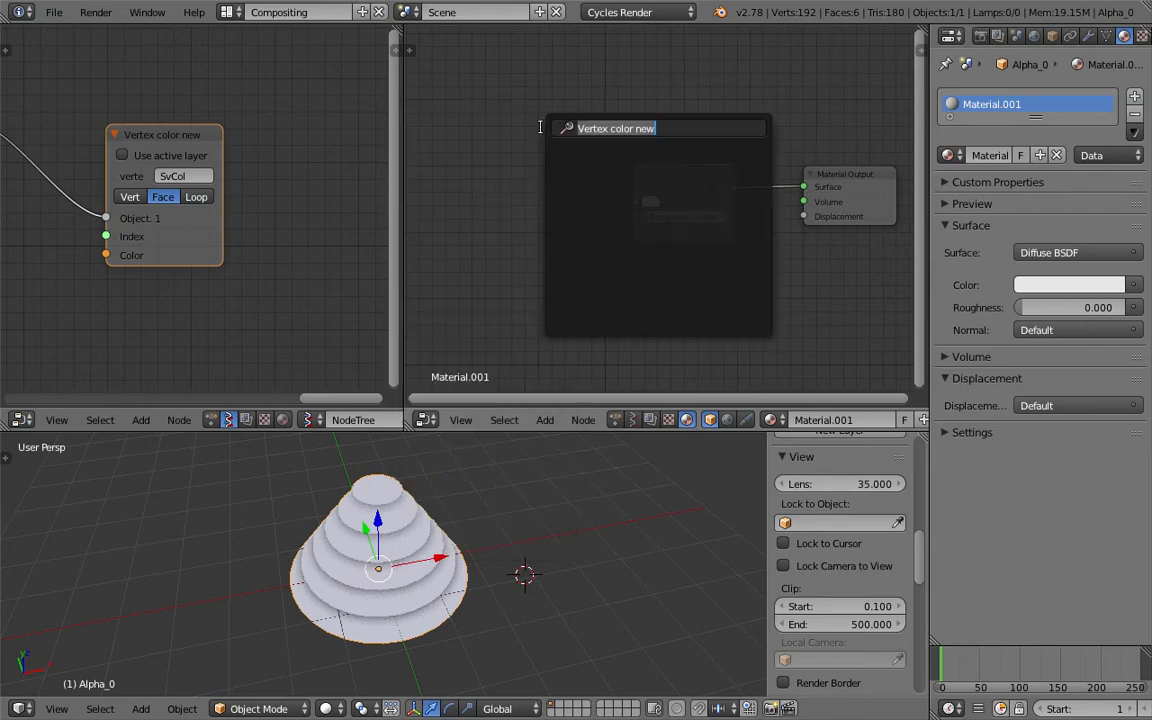
pyautogui.write('at')
pyautogui.press('Return')
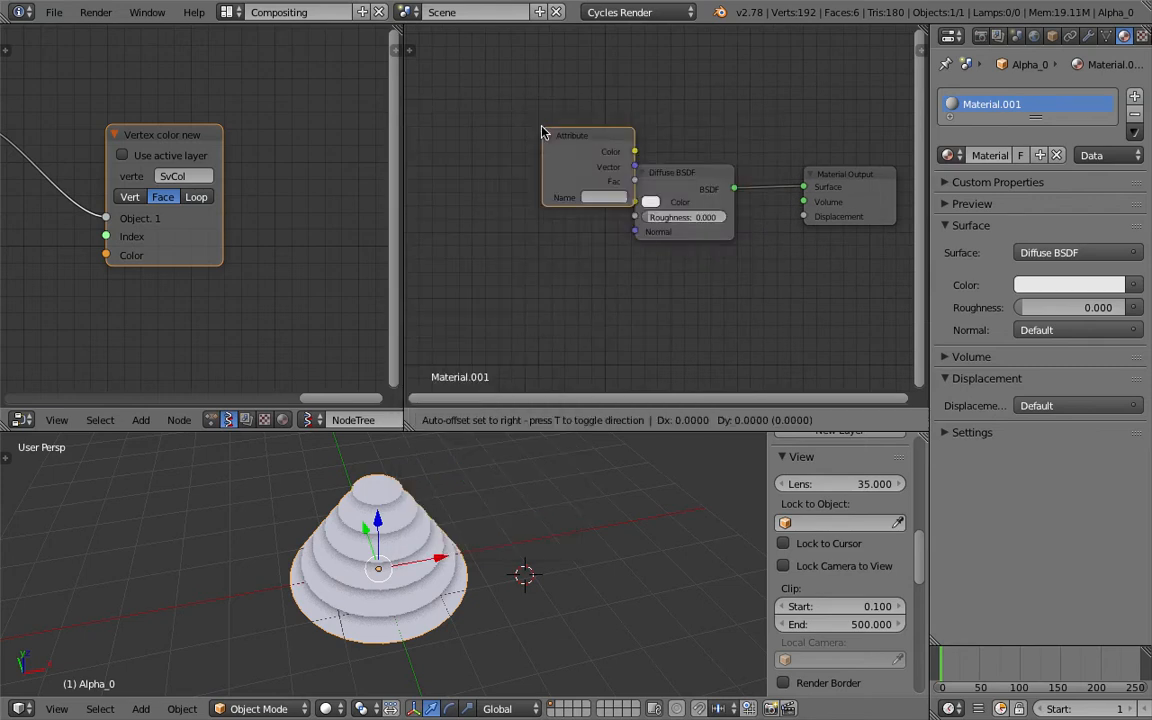
pyautogui.click(548, 191)
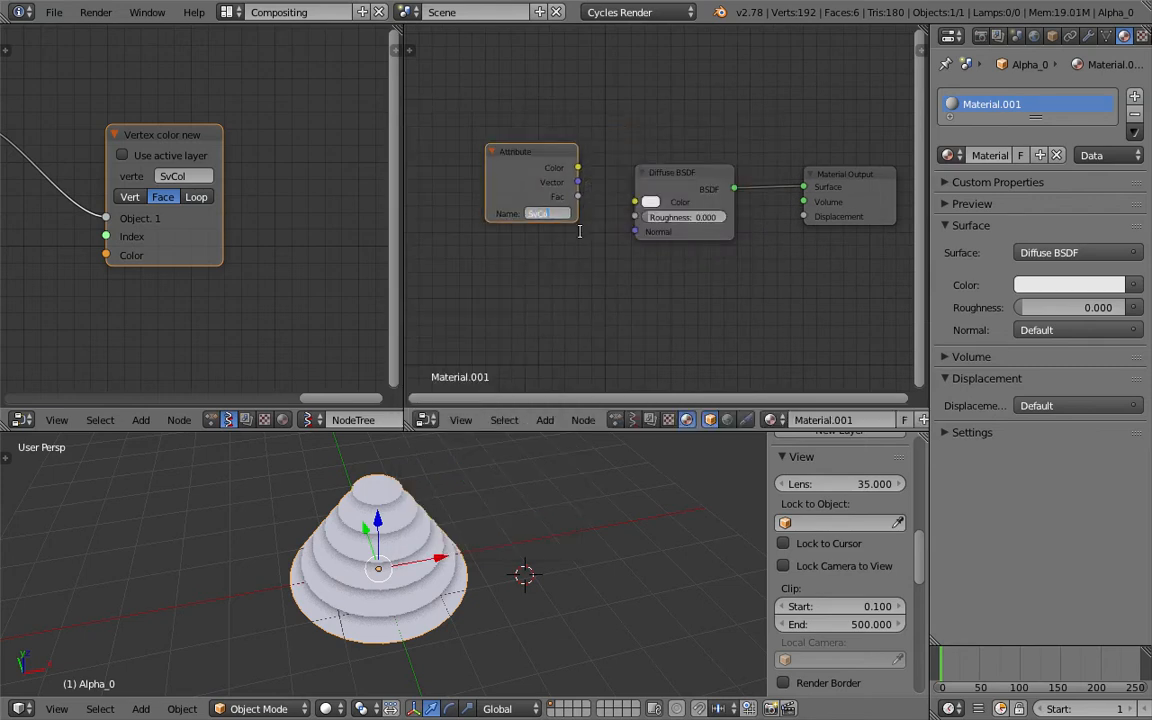
pyautogui.moveTo(578, 167); pyautogui.dragTo(635, 202)
# Step: Join the split node editors into a single Sverchok editor and set the 3D view's shading to Material
pyautogui.moveTo(399, 32); pyautogui.dragTo(610, 146)
pyautogui.moveTo(535, 156); pyautogui.dragTo(679, 177, button='middle')
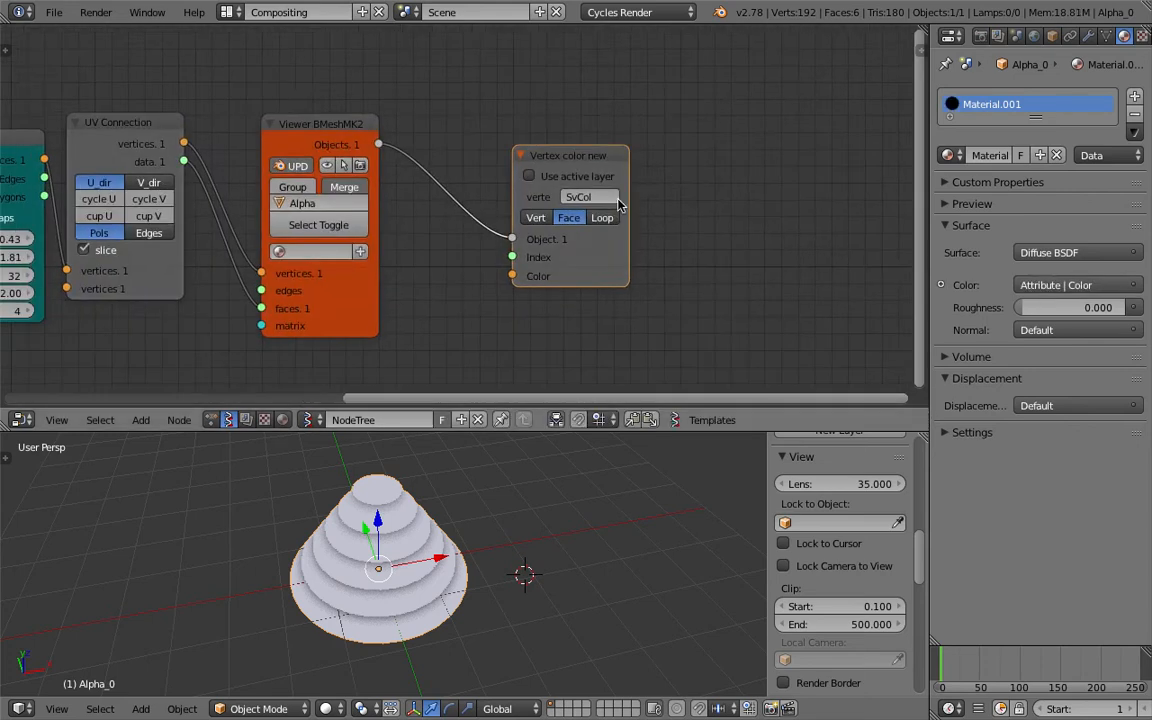
pyautogui.moveTo(620, 205); pyautogui.dragTo(804, 202, button='middle')
pyautogui.click(325, 708)
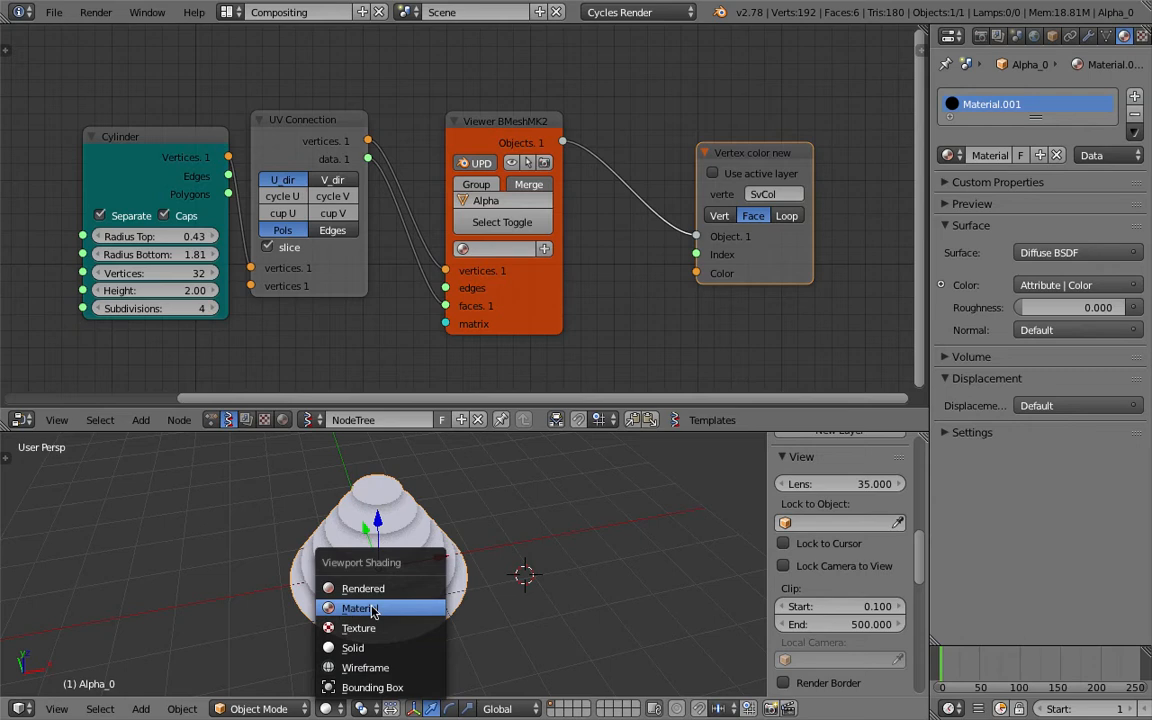
pyautogui.click(350, 607)
pyautogui.moveTo(485, 546); pyautogui.dragTo(490, 601, button='middle')
# Step: Add a Vector in node below the gap between the viewer and Vertex color new nodes
pyautogui.moveTo(592, 397); pyautogui.dragTo(564, 298, button='middle')
pyautogui.hotkey('shift', 'a')
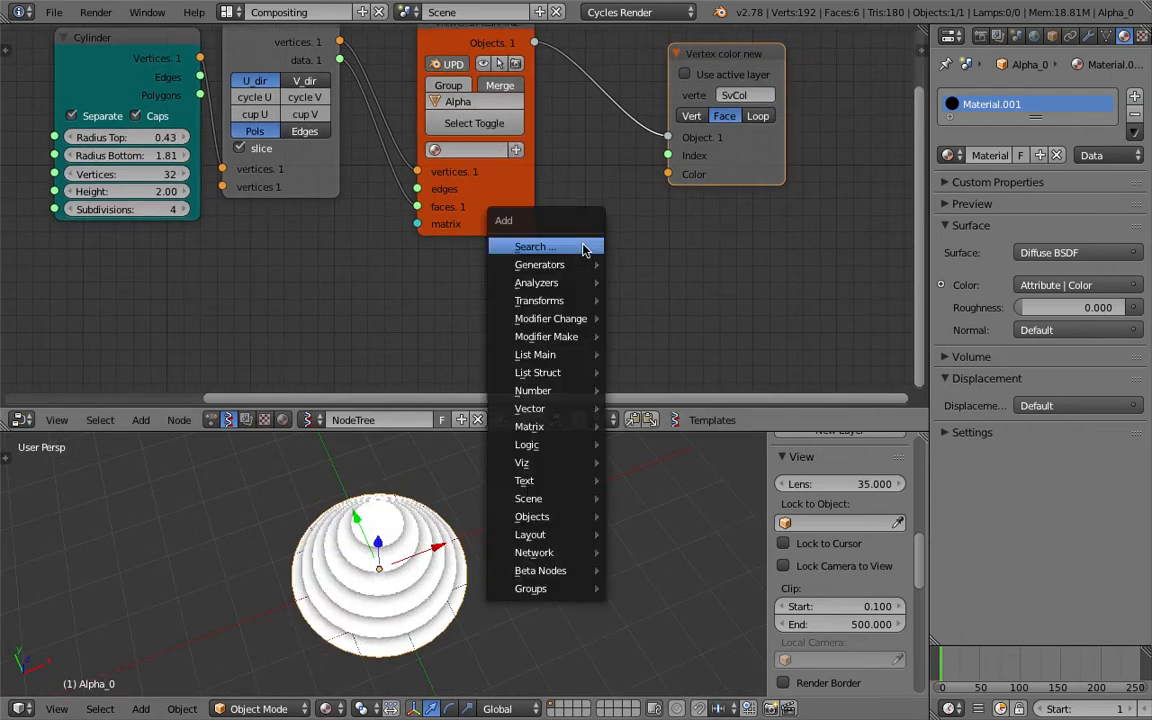
pyautogui.click(581, 245)
pyautogui.write('vector')
pyautogui.press('Down')
pyautogui.press('Return')
pyautogui.click(598, 252)
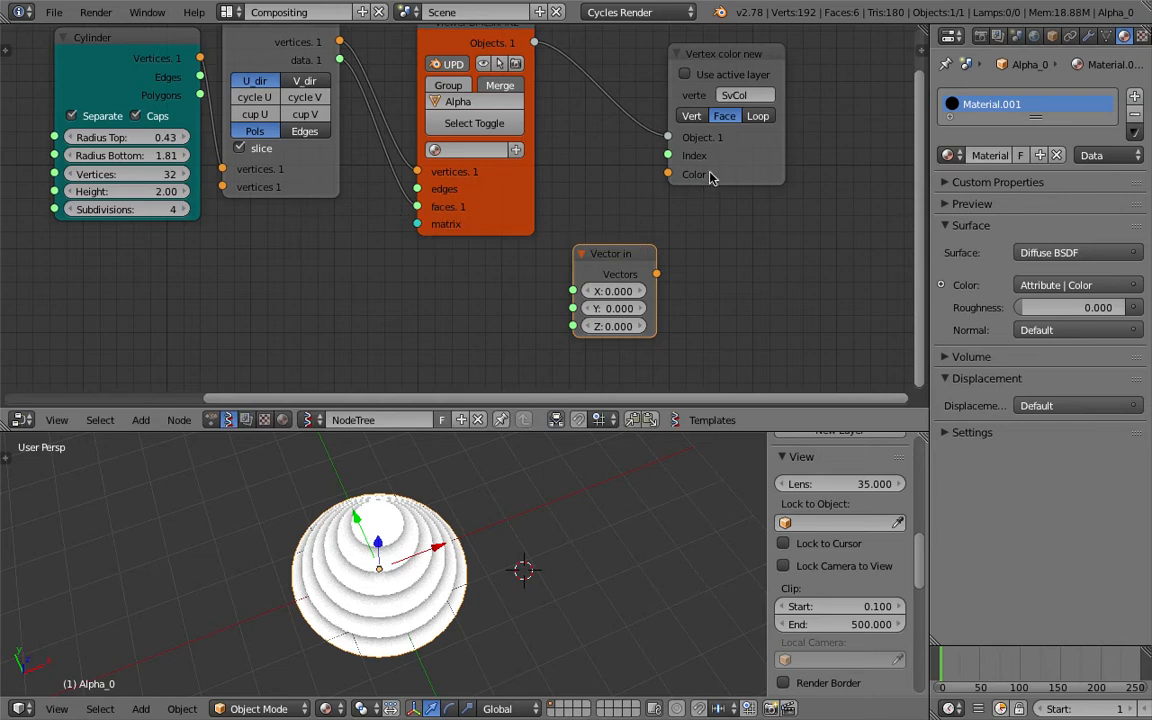
# Step: Connect the Vector in node to the Vertex color new node's Color input and set it to X 0.750, Y 0.660, Z 0.690
pyautogui.moveTo(710, 176); pyautogui.dragTo(795, 186)
pyautogui.moveTo(656, 273); pyautogui.dragTo(753, 181)
pyautogui.moveTo(605, 291); pyautogui.dragTo(590, 326)
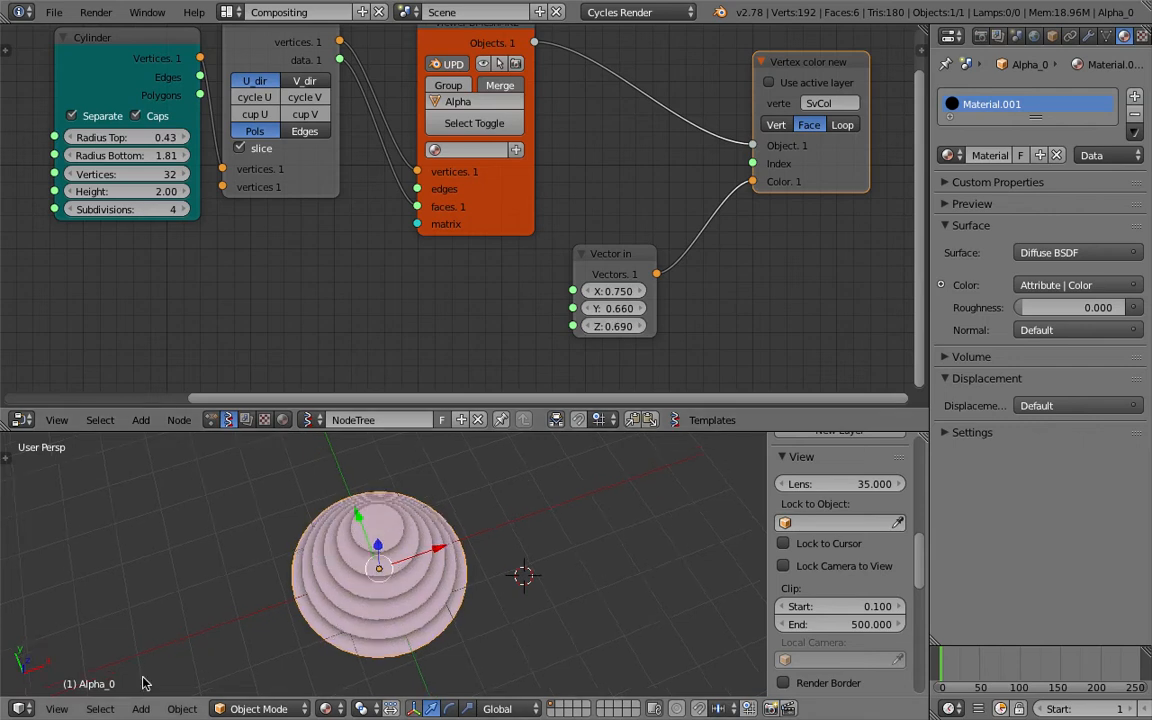
# Step: Switch the 3D view to the top view and save over the existing file
pyautogui.click(57, 708)
pyautogui.click(80, 626)
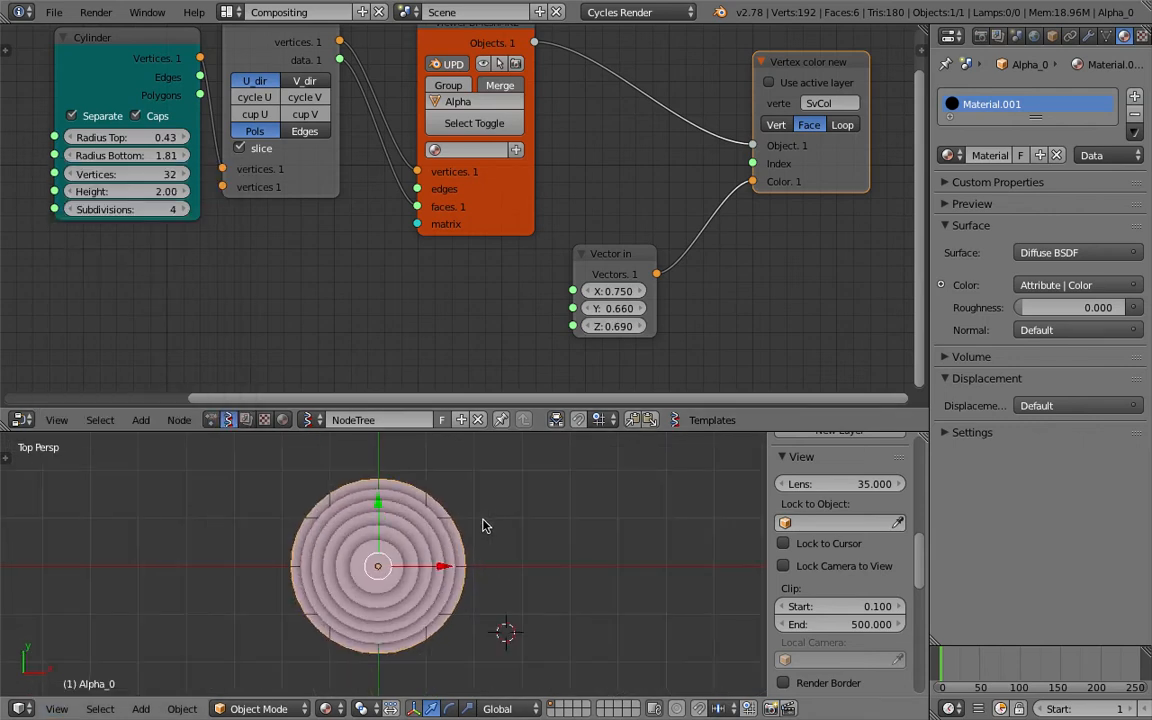
pyautogui.scroll(-2, 676, 247)
pyautogui.hotkey('ctrl', 's')
pyautogui.click(643, 249)
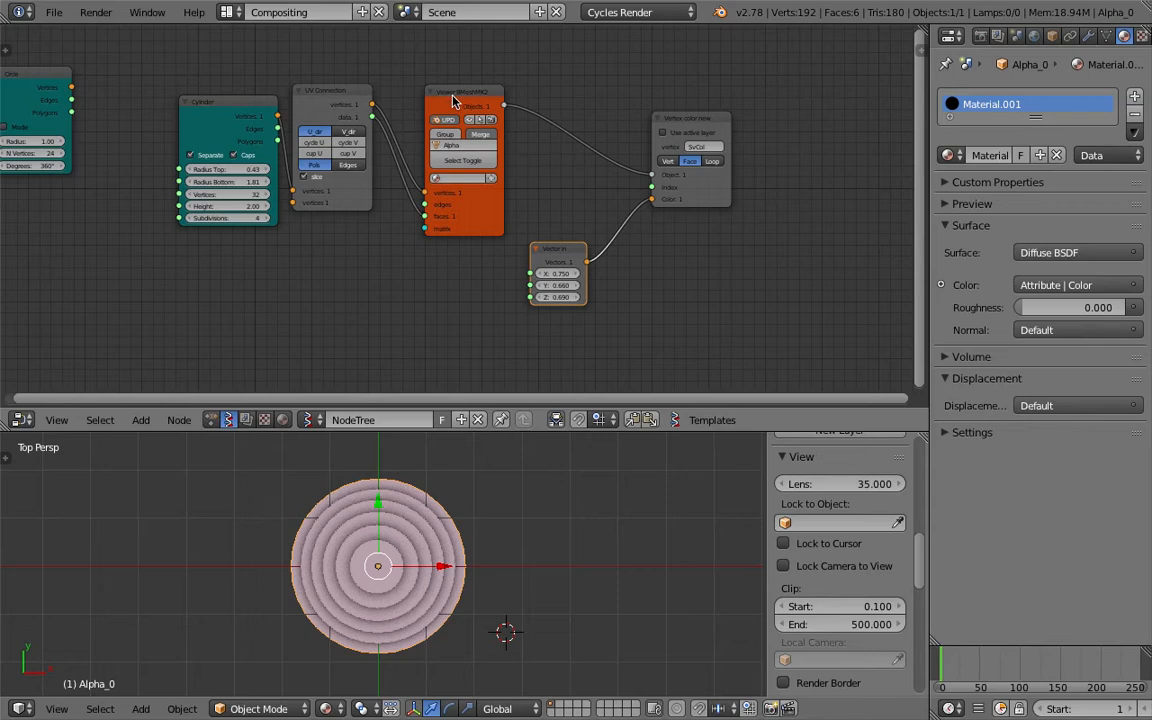
# Step: Rearrange the Cylinder, UV Connection, viewer and Vertex color new nodes along the upper part of the editor, and save over the file
pyautogui.moveTo(453, 96); pyautogui.dragTo(440, 85)
pyautogui.moveTo(252, 105); pyautogui.dragTo(247, 92)
pyautogui.moveTo(454, 92); pyautogui.dragTo(441, 88)
pyautogui.moveTo(340, 95); pyautogui.dragTo(343, 82)
pyautogui.moveTo(714, 119); pyautogui.dragTo(735, 115)
pyautogui.moveTo(627, 223); pyautogui.dragTo(656, 213, button='middle')
pyautogui.hotkey('ctrl', 's')
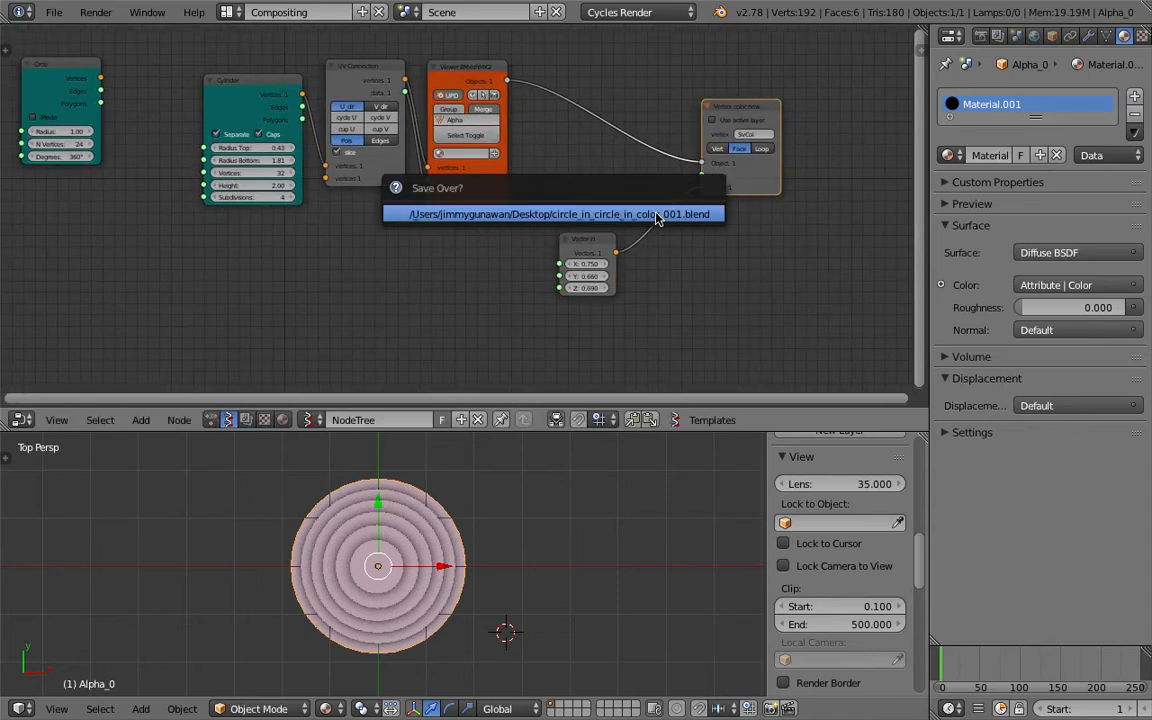
pyautogui.click(656, 214)
# Step: Replace the Vector in node with a Random Vector MK2 node and save over the existing file
pyautogui.press('x')
pyautogui.press('space')
pyautogui.write('rangom')
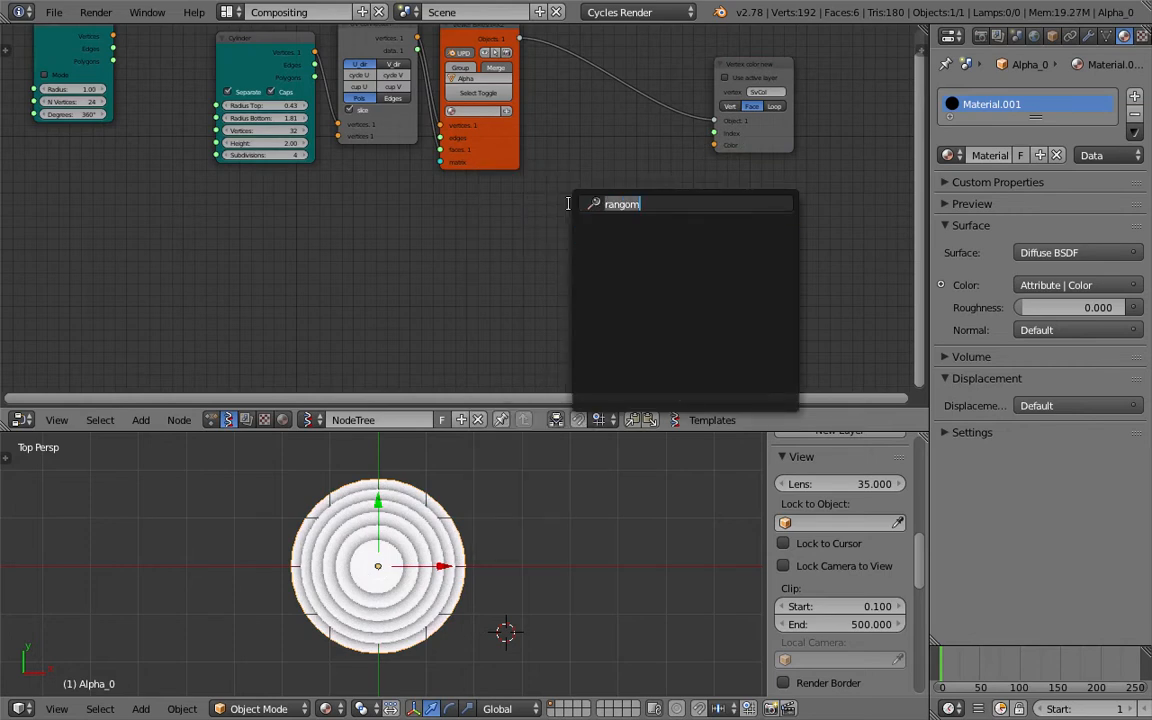
pyautogui.write('random')
pyautogui.press('Down')
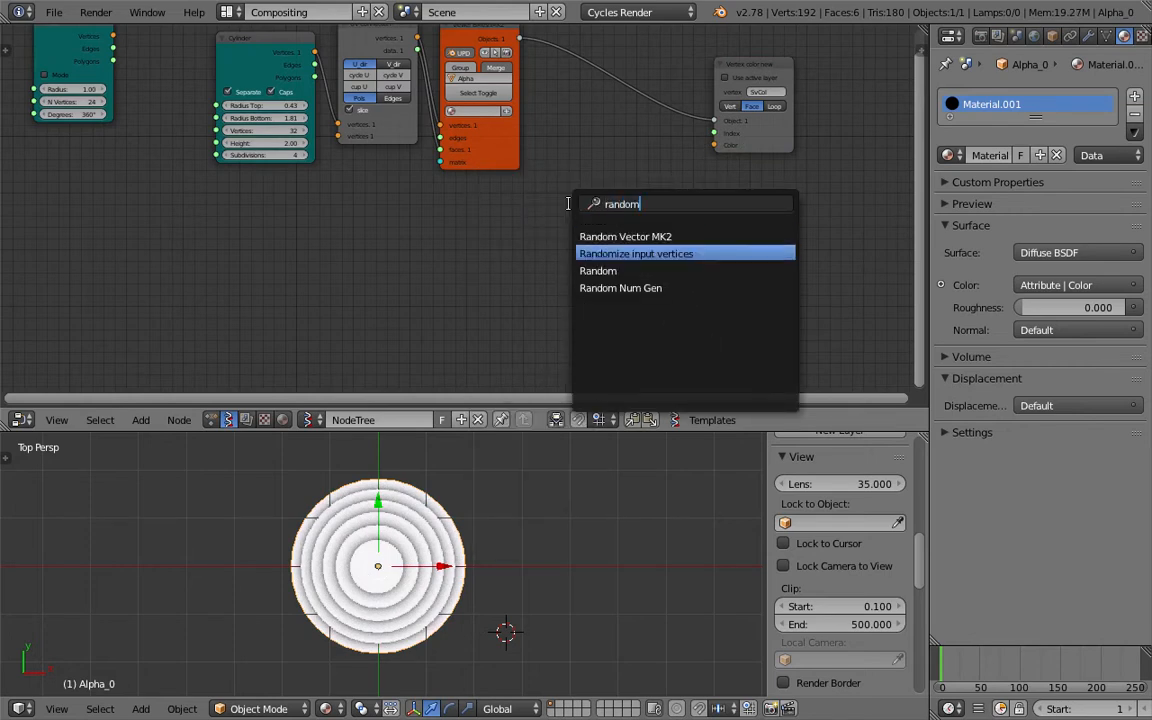
pyautogui.press('Down')
pyautogui.press('Up')
pyautogui.press('Up')
pyautogui.press('Return')
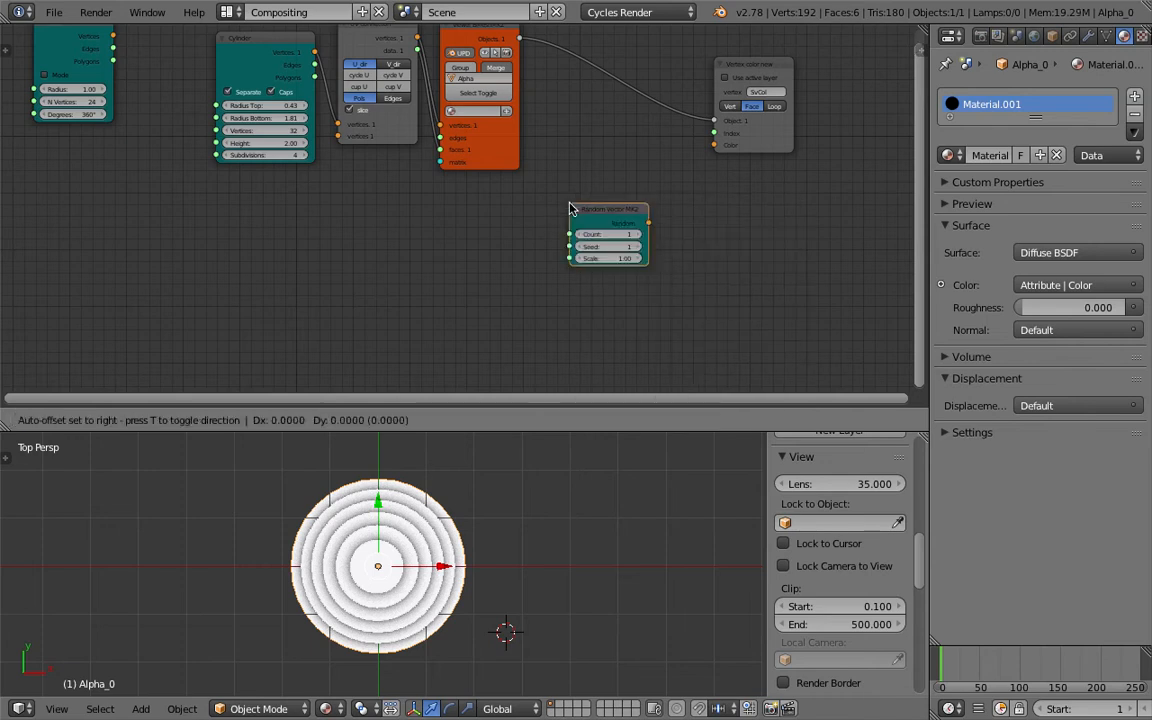
pyautogui.click(514, 208)
pyautogui.hotkey('ctrl', 's')
pyautogui.click(512, 208)
# Step: Position the Random Vector MK2 node below the viewer and connect its Random output to the Vertex color new node's Color input
pyautogui.scroll(5, 565, 215)
pyautogui.scroll(-1, 598, 224)
pyautogui.moveTo(603, 225); pyautogui.dragTo(576, 270, button='middle')
pyautogui.scroll(-3, 571, 265)
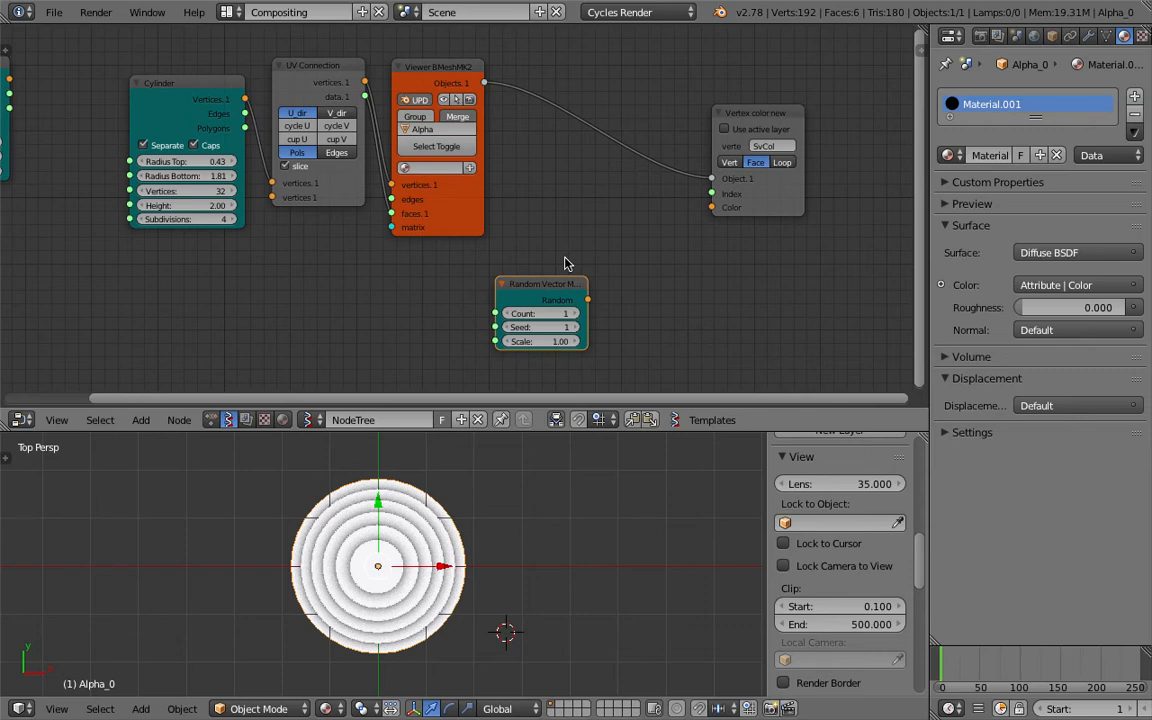
pyautogui.moveTo(557, 283); pyautogui.dragTo(572, 265)
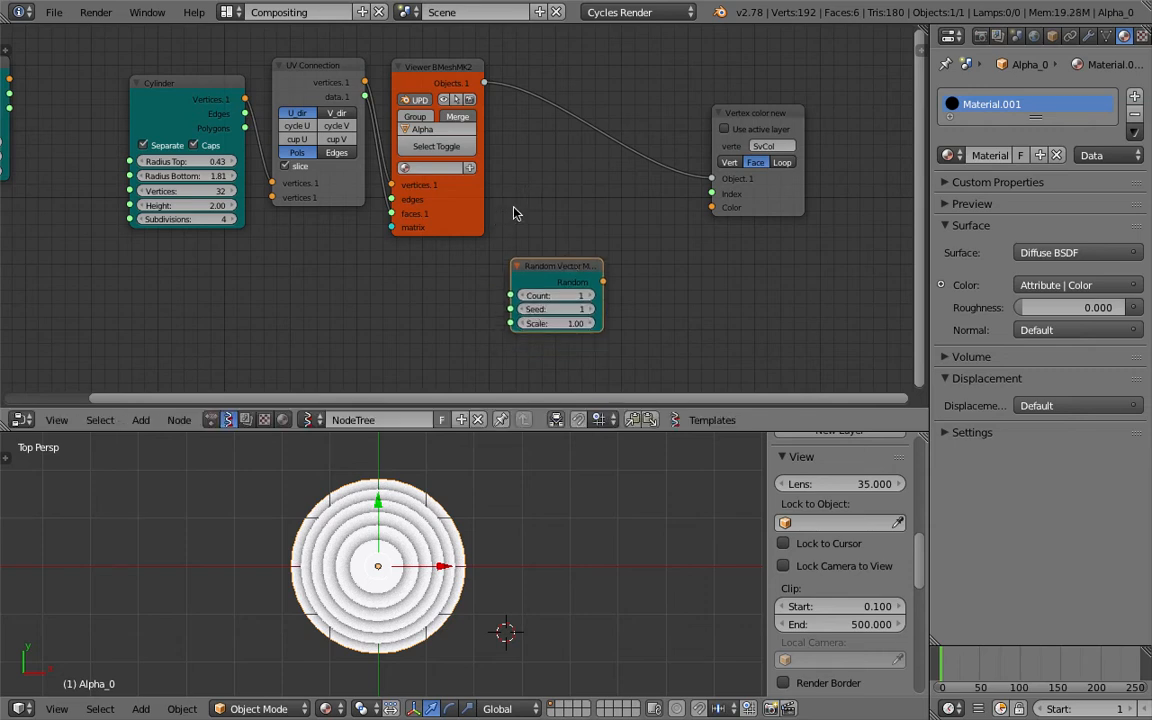
pyautogui.scroll(2, 513, 213)
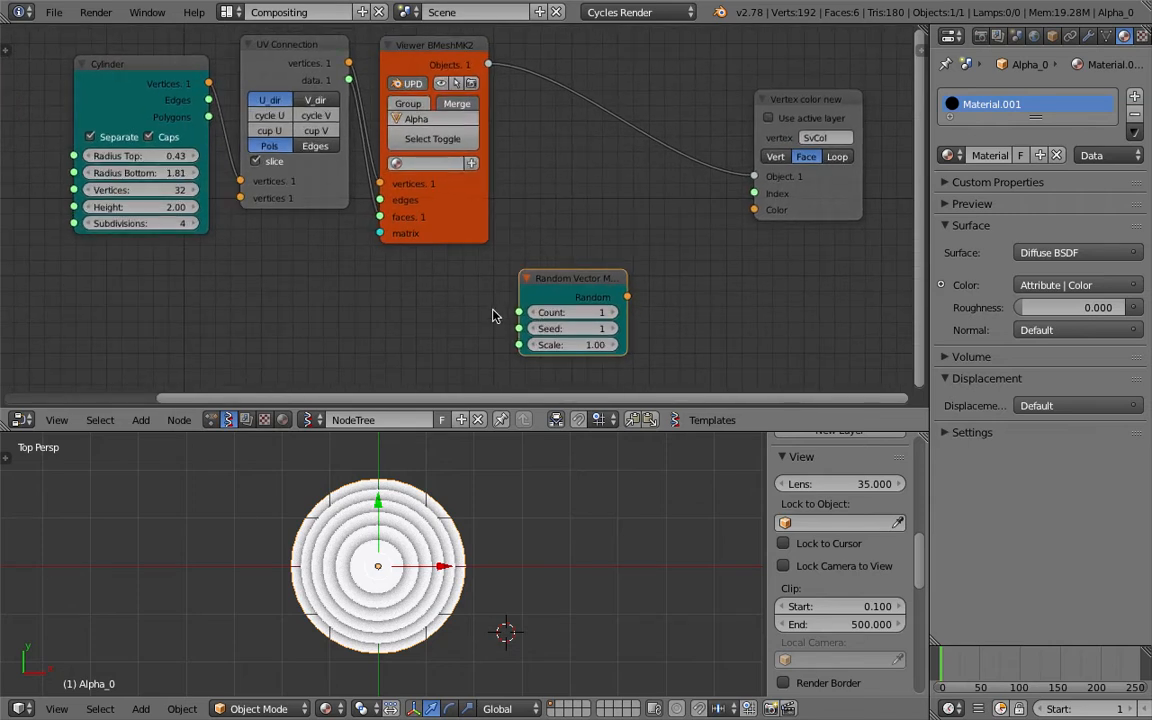
pyautogui.moveTo(556, 284); pyautogui.dragTo(542, 262)
pyautogui.moveTo(637, 228); pyautogui.dragTo(614, 229, button='middle')
pyautogui.moveTo(570, 265); pyautogui.dragTo(731, 210)
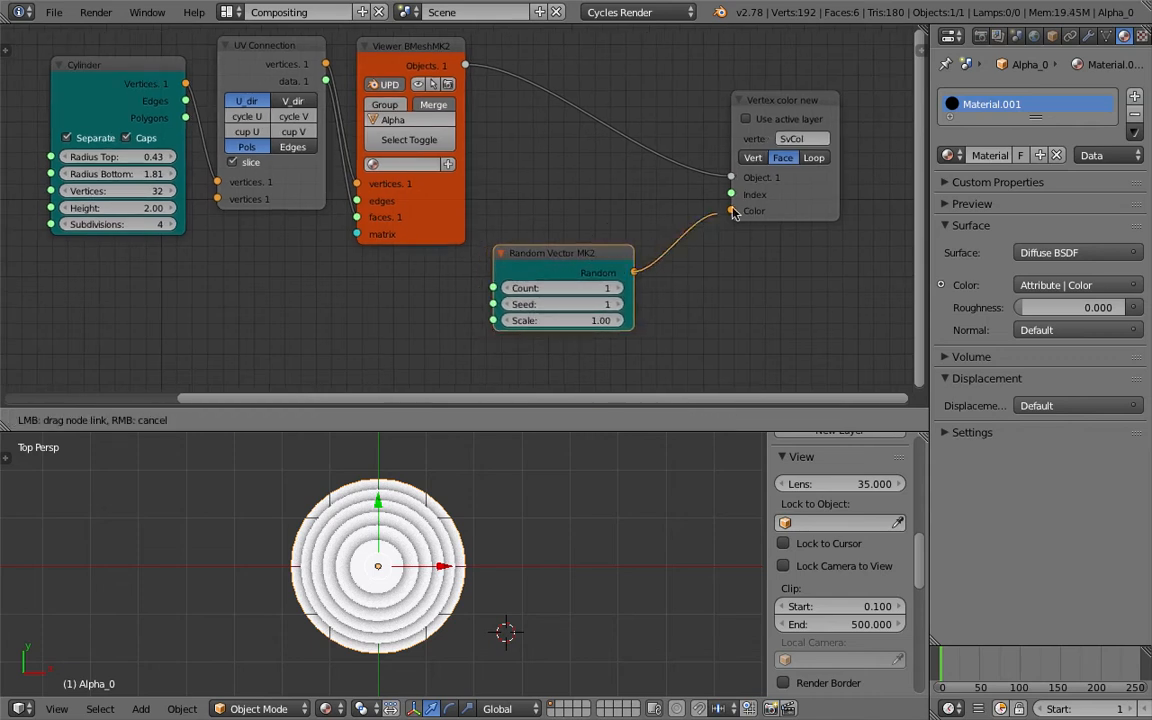
# Step: Set the Random Vector MK2 node's count to 5
pyautogui.click(617, 288)
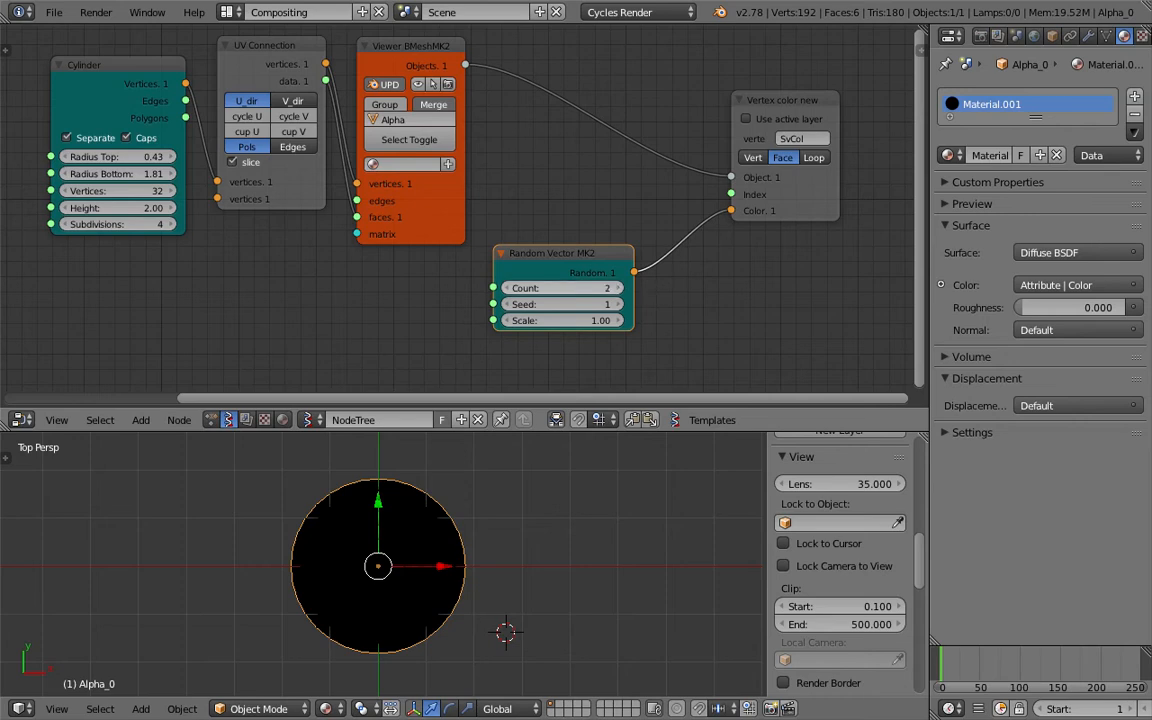
pyautogui.click(617, 288)
pyautogui.click(617, 288)
pyautogui.click(601, 288)
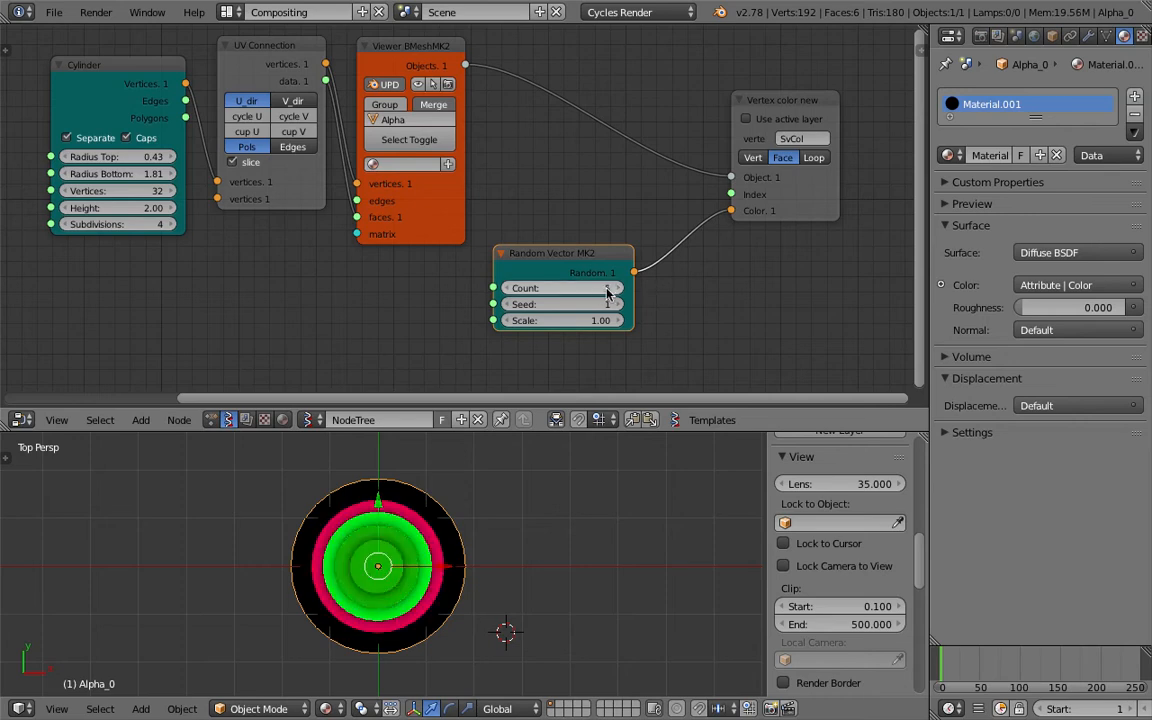
pyautogui.scroll(1, 573, 287)
pyautogui.scroll(-1, 651, 276)
# Step: Add a Stethoscope MK2 node connected to the Random Vector MK2 output and examine the vector values it lists
pyautogui.moveTo(678, 296); pyautogui.dragTo(641, 251, button='middle')
pyautogui.hotkey('shift', 'a')
pyautogui.click(650, 253)
pyautogui.write('ste')
pyautogui.click(687, 302)
pyautogui.moveTo(575, 232); pyautogui.dragTo(658, 369)
pyautogui.moveTo(658, 369); pyautogui.dragTo(610, 344, button='middle')
pyautogui.scroll(2, 612, 220)
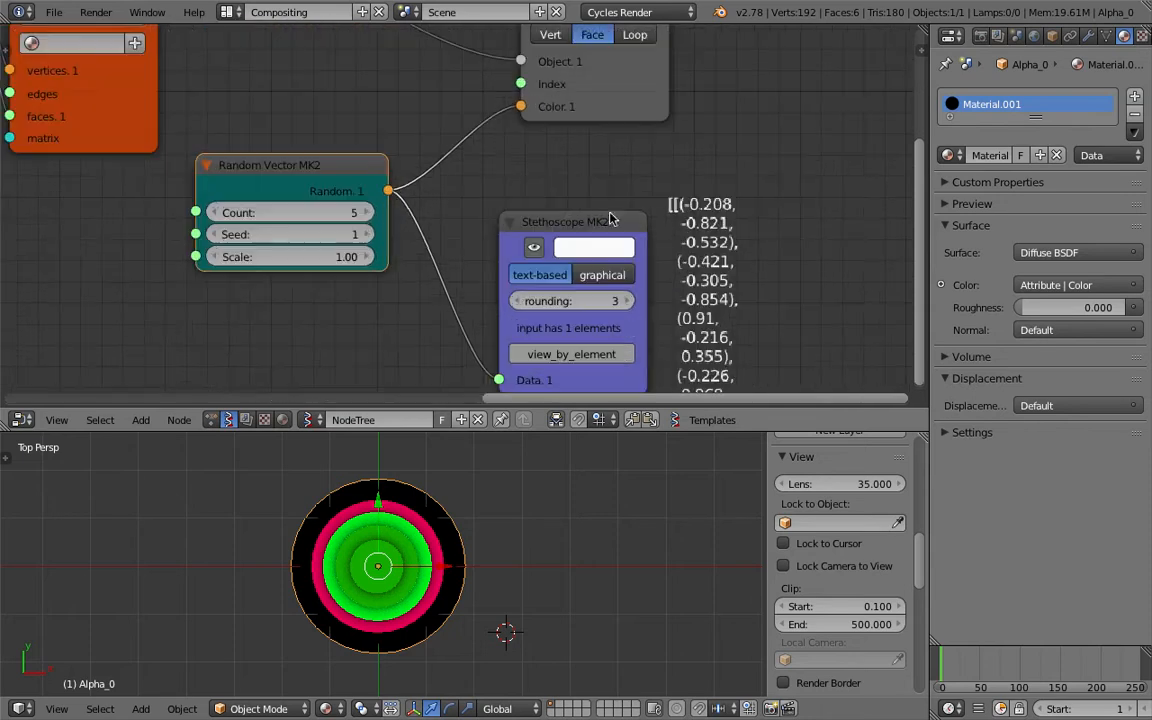
pyautogui.scroll(2, 612, 220)
pyautogui.scroll(2, 673, 200)
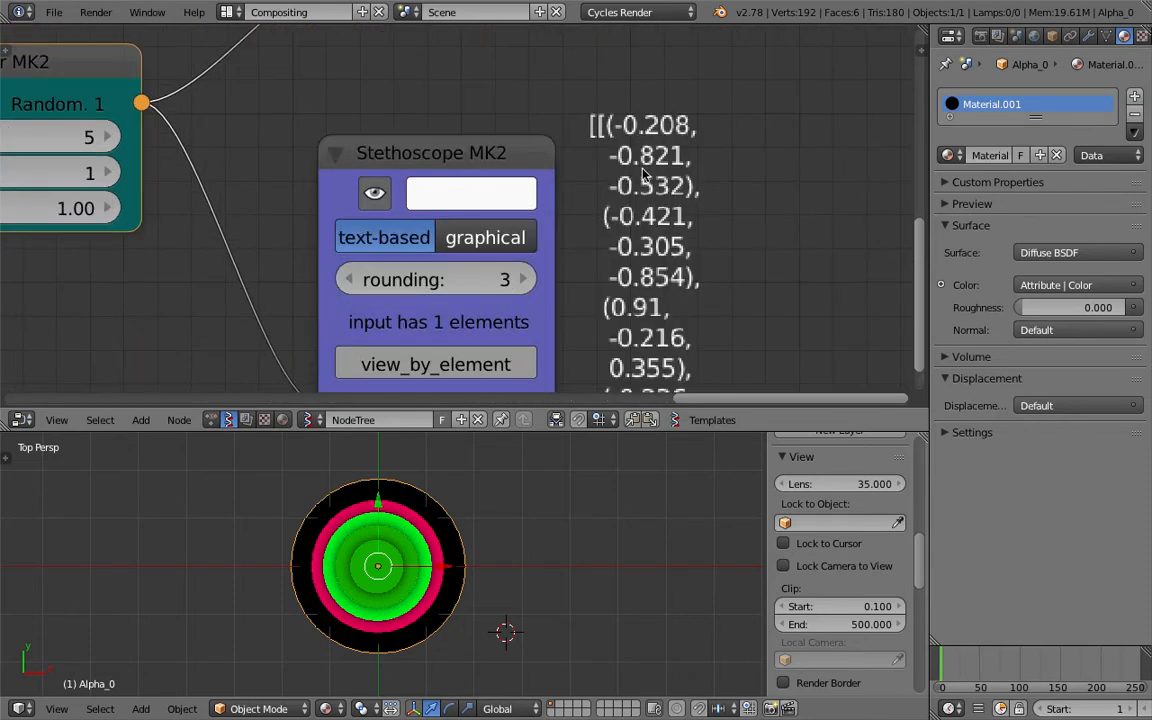
pyautogui.scroll(-2, 645, 175)
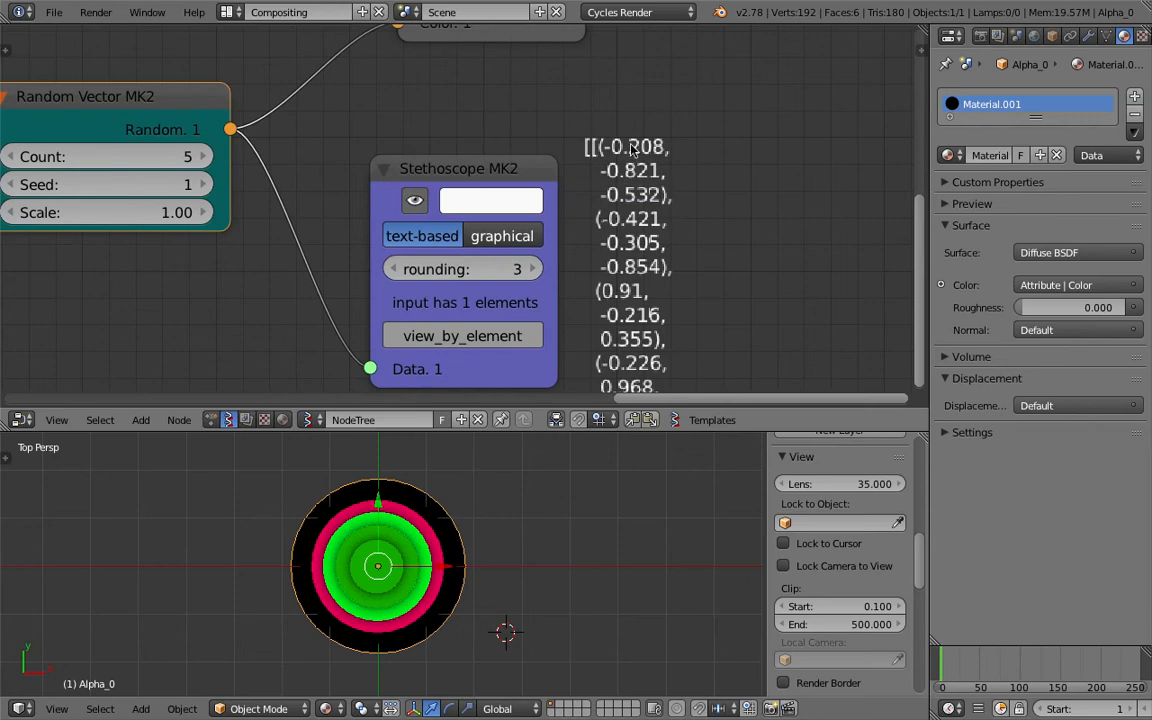
pyautogui.scroll(-1, 652, 170)
# Step: Move the Vertex color new and Stethoscope MK2 nodes farther from the Random Vector MK2 node, and save over the existing file
pyautogui.moveTo(568, 82); pyautogui.dragTo(806, 64)
pyautogui.moveTo(509, 187); pyautogui.dragTo(557, 180)
pyautogui.hotkey('ctrl', 's')
pyautogui.click(576, 174)
# Step: Play the timeline animation while viewing the Stethoscope MK2 node's vector list
pyautogui.moveTo(726, 205); pyautogui.dragTo(682, 200, button='middle')
pyautogui.hotkey('alt', 'a')
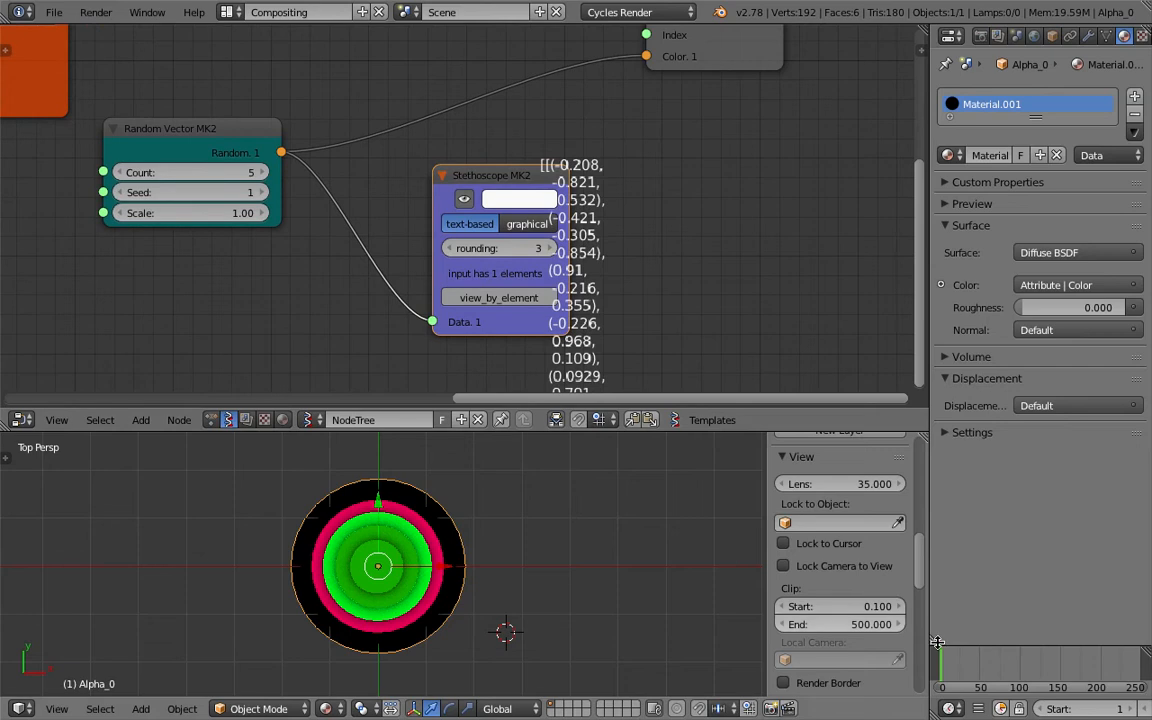
pyautogui.moveTo(639, 152); pyautogui.dragTo(647, 219, button='middle')
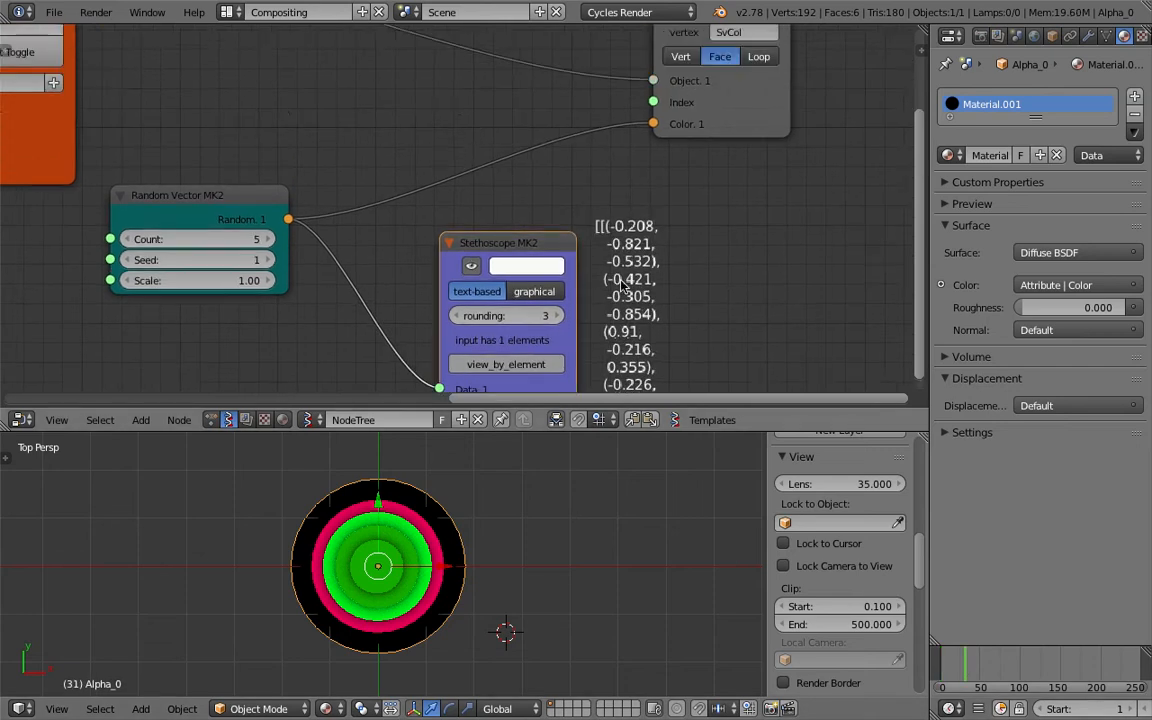
# Step: Switch the Stethoscope MK2 node from text-based to graphical display
pyautogui.moveTo(557, 251); pyautogui.dragTo(585, 211, button='middle')
pyautogui.scroll(-2, 590, 243)
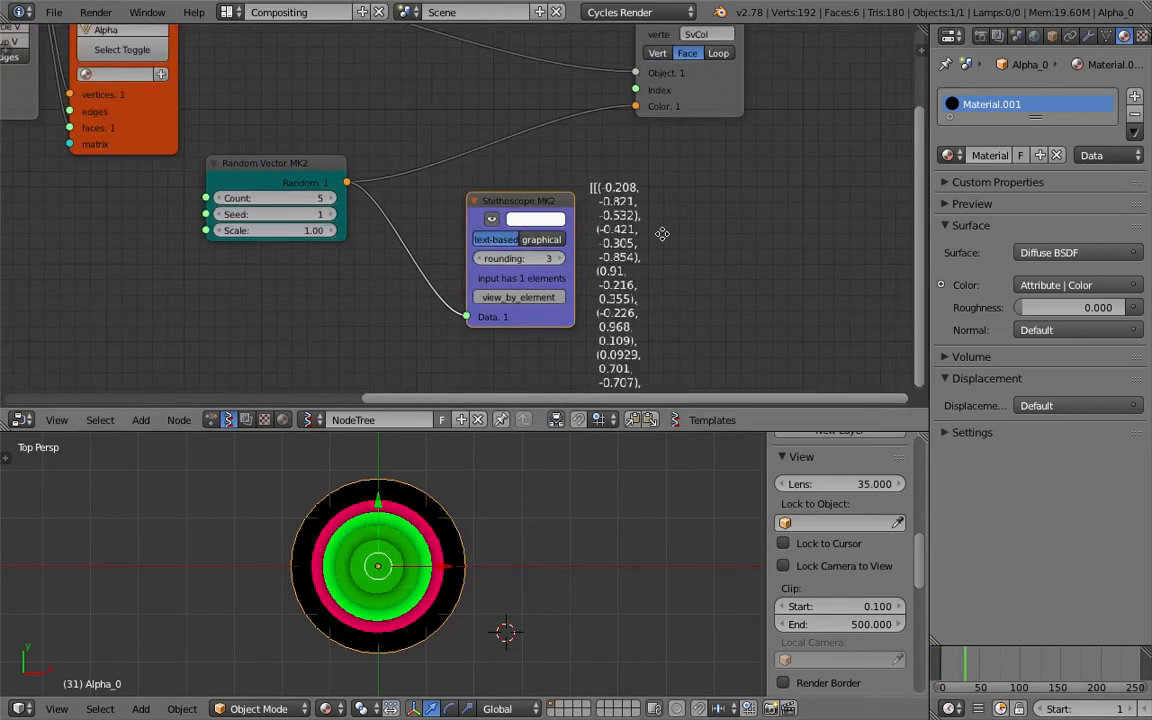
pyautogui.click(553, 221)
pyautogui.scroll(3, 650, 218)
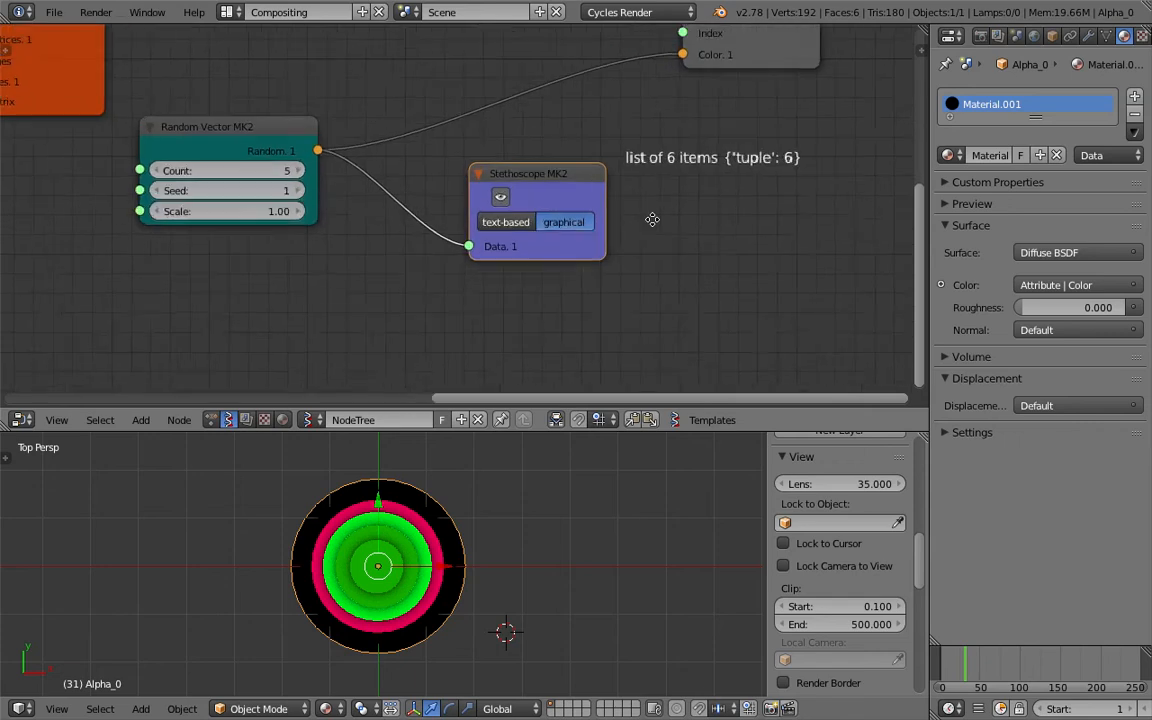
pyautogui.scroll(-1, 650, 220)
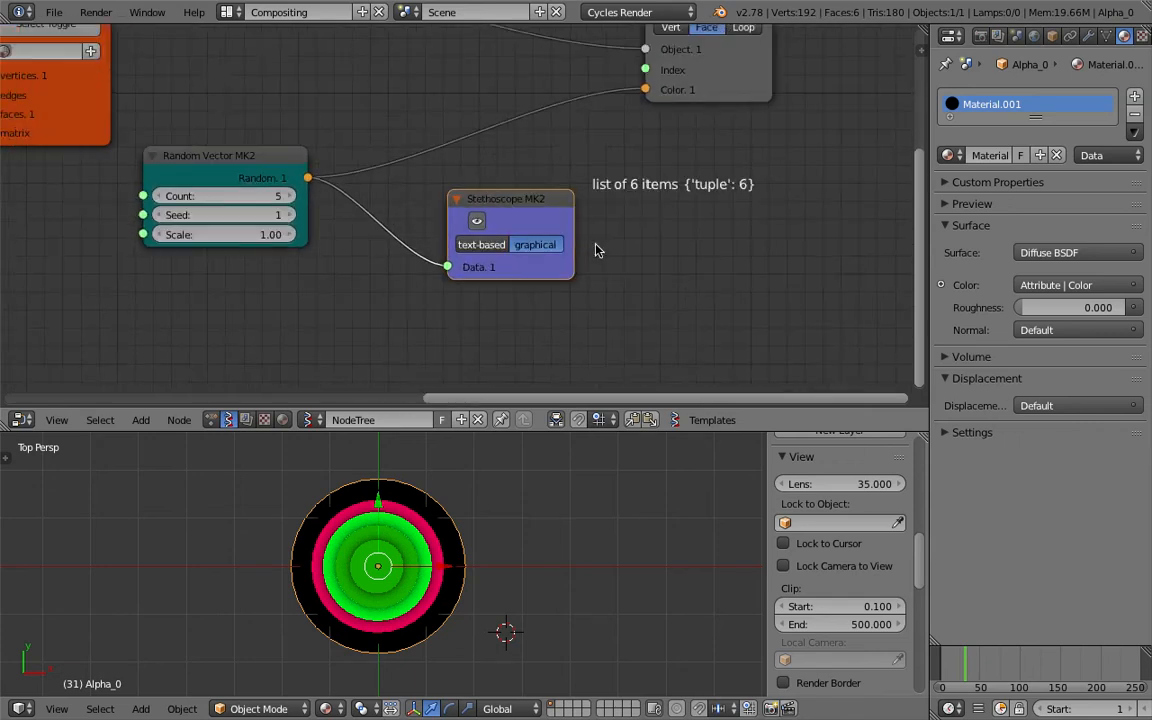
# Step: Set the Random Vector MK2 node's count to 8 and save over the existing file
pyautogui.moveTo(597, 249); pyautogui.dragTo(728, 254, button='middle')
pyautogui.click(428, 235)
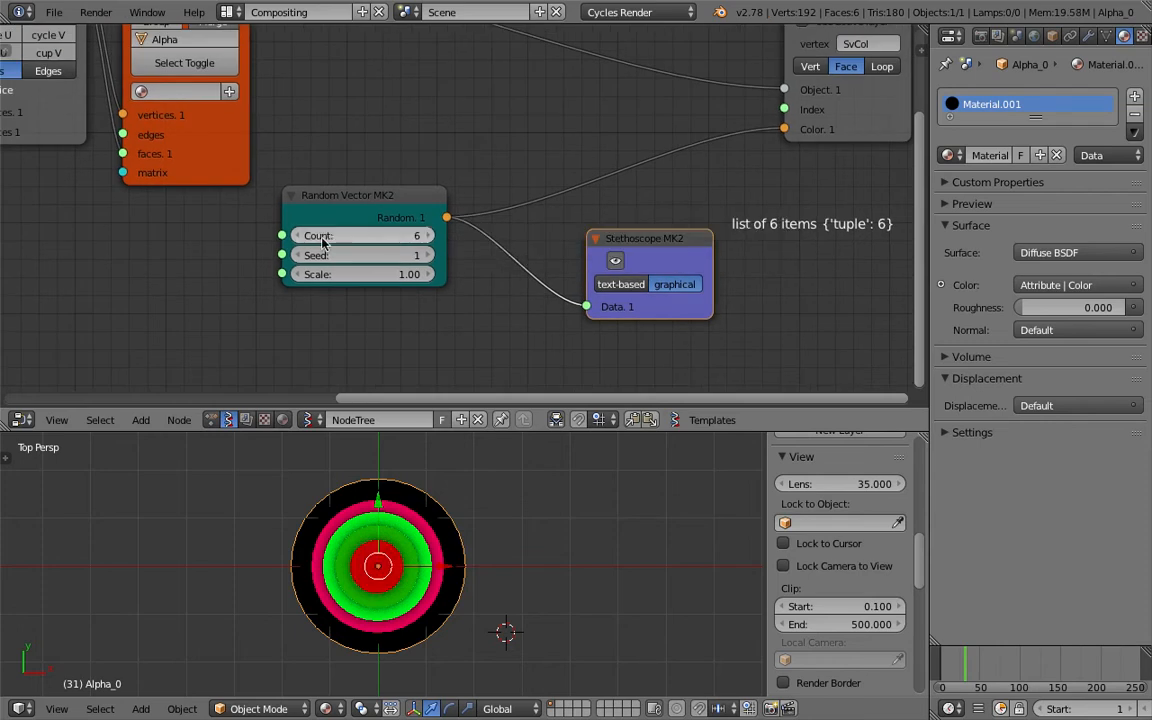
pyautogui.moveTo(307, 237)
pyautogui.mouseDown()
pyautogui.moveTo(340, 237)
pyautogui.moveTo(308, 237)
pyautogui.mouseUp()
pyautogui.hotkey('ctrl', 's')
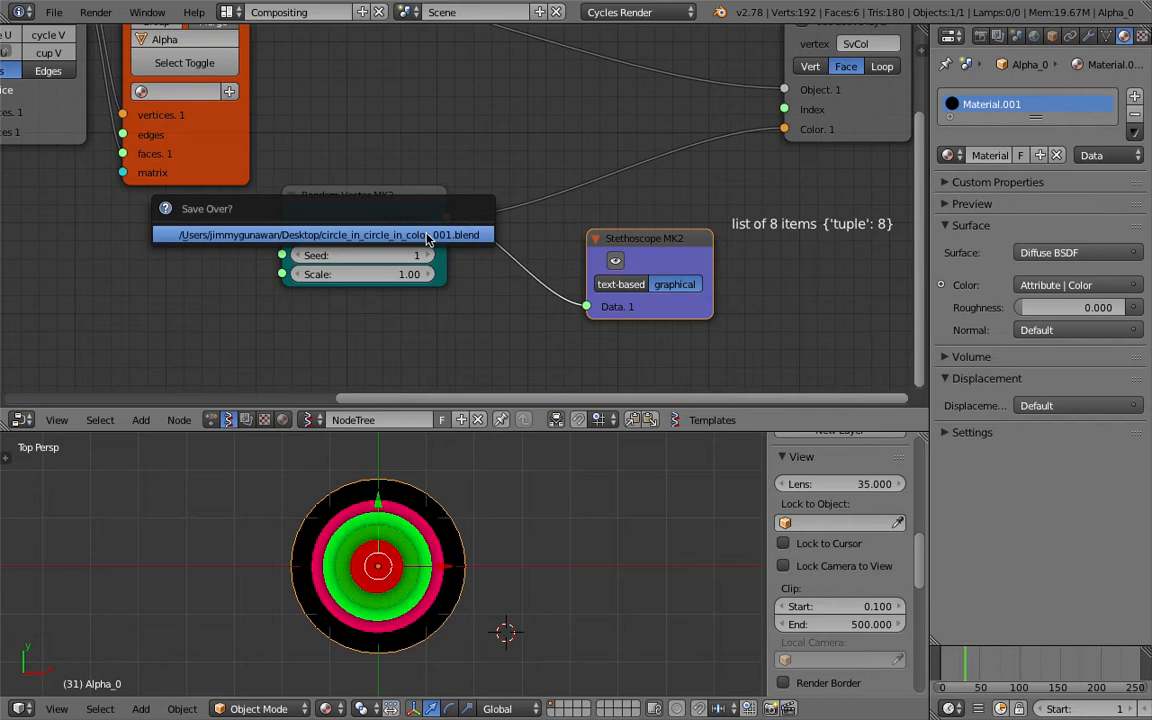
pyautogui.press('Return')
# Step: Delete the Stethoscope MK2 node and save over the existing file
pyautogui.scroll(-2, 580, 265)
pyautogui.moveTo(580, 265); pyautogui.dragTo(604, 277, button='middle')
pyautogui.click(619, 294)
pyautogui.press('x')
pyautogui.moveTo(509, 267); pyautogui.dragTo(549, 290, button='middle')
pyautogui.scroll(-1, 549, 290)
pyautogui.hotkey('ctrl', 's')
pyautogui.press('Return')
# Step: Display the 3D model as wireframe and examine its stacked circles against the Cylinder node's settings from an angled view
pyautogui.scroll(2, 420, 600)
pyautogui.moveTo(415, 612)
pyautogui.mouseDown(button='middle')
pyautogui.moveTo(430, 520)
pyautogui.moveTo(468, 463)
pyautogui.moveTo(395, 513)
pyautogui.moveTo(410, 535)
pyautogui.moveTo(470, 510)
pyautogui.moveTo(470, 442)
pyautogui.moveTo(455, 470)
pyautogui.mouseUp(button='middle')
pyautogui.press('z')
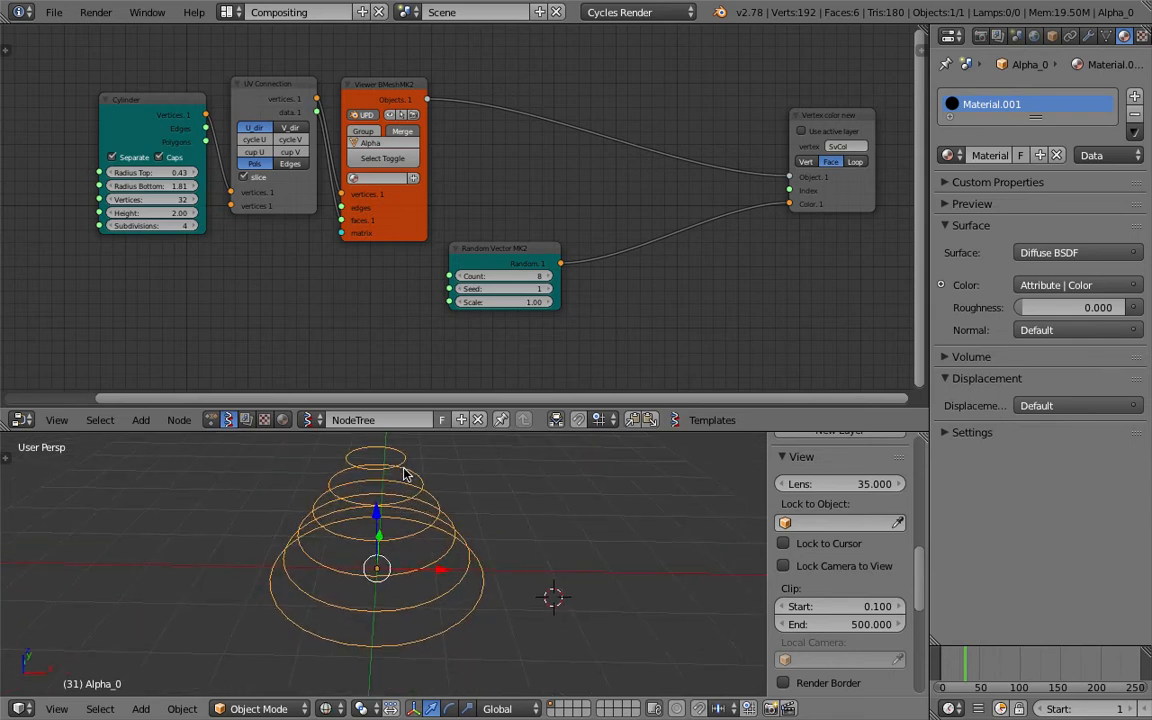
pyautogui.scroll(2, 250, 323)
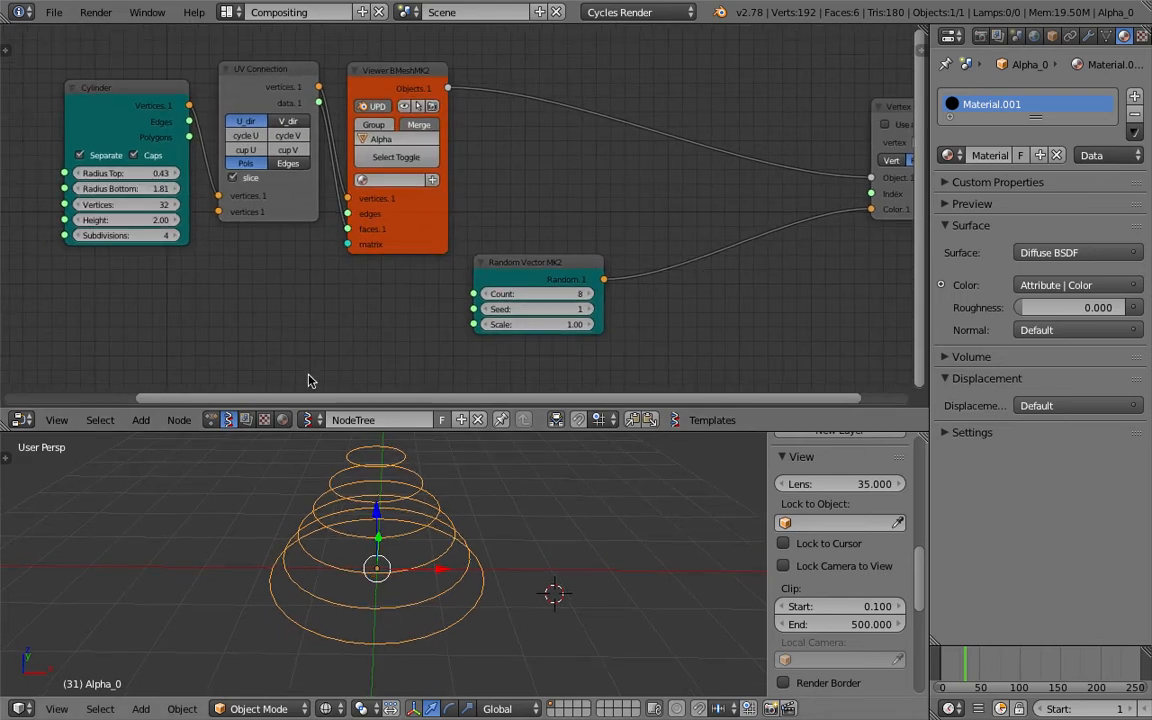
pyautogui.moveTo(147, 266); pyautogui.dragTo(267, 299, button='middle')
pyautogui.scroll(2, 267, 299)
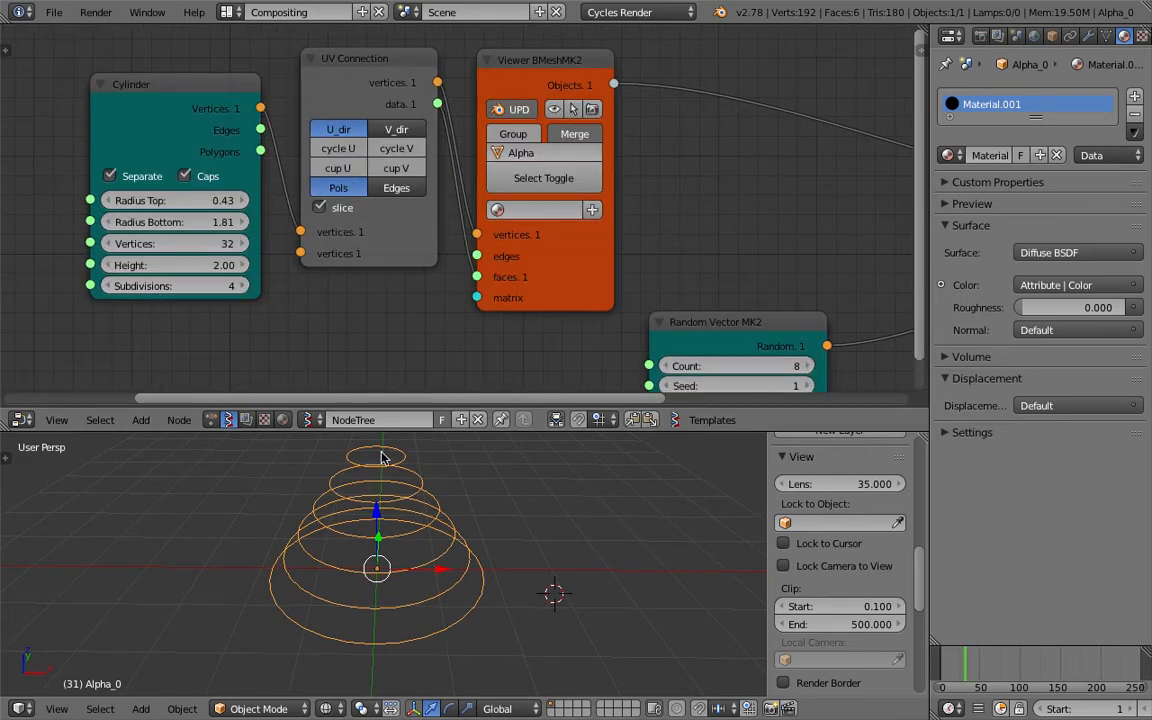
pyautogui.moveTo(405, 585); pyautogui.dragTo(476, 535, button='middle')
# Step: Add an Int node set to 4, connect it to the Cylinder node's Subdivisions input, and place it beside the Cylinder
pyautogui.scroll(-2, 257, 296)
pyautogui.hotkey('shift', 'a')
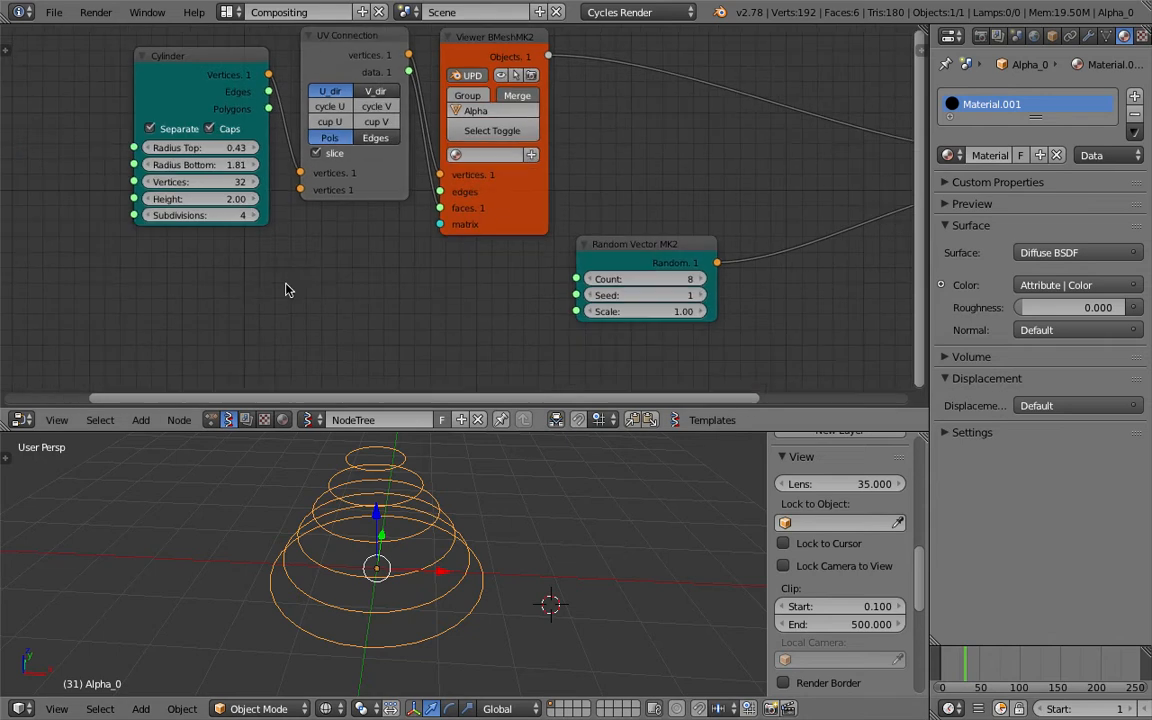
pyautogui.click(290, 296)
pyautogui.write('int')
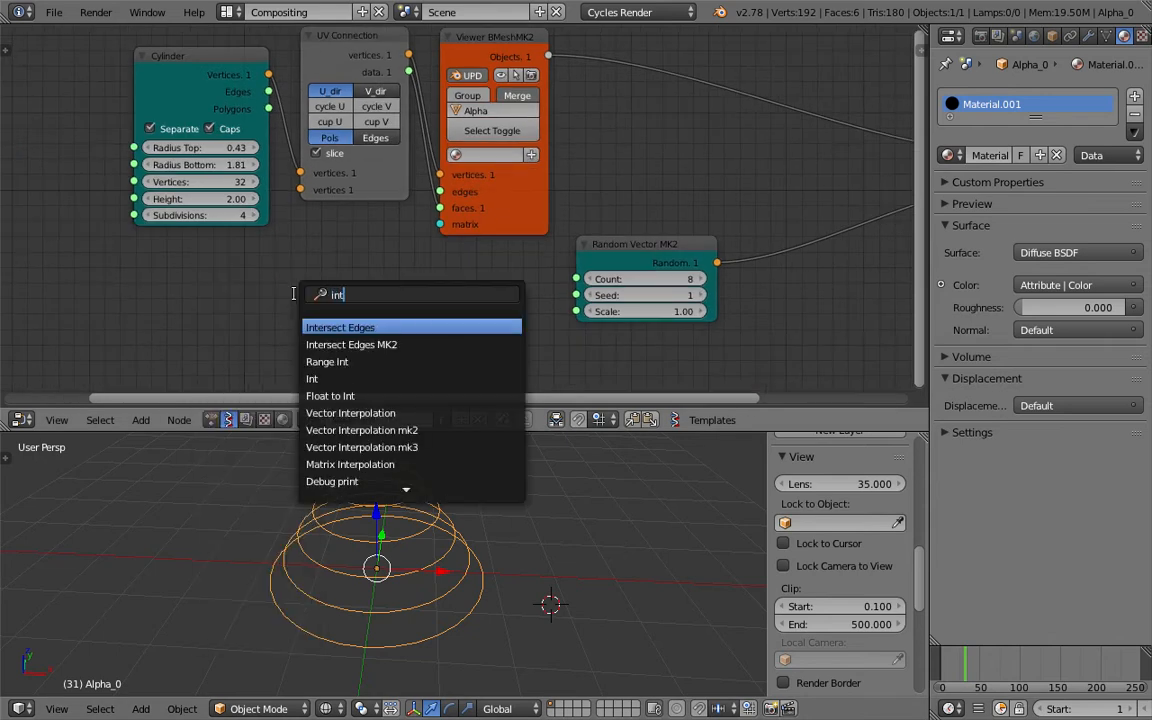
pyautogui.press('Down')
pyautogui.press('Down')
pyautogui.press('Down')
pyautogui.click(88, 302)
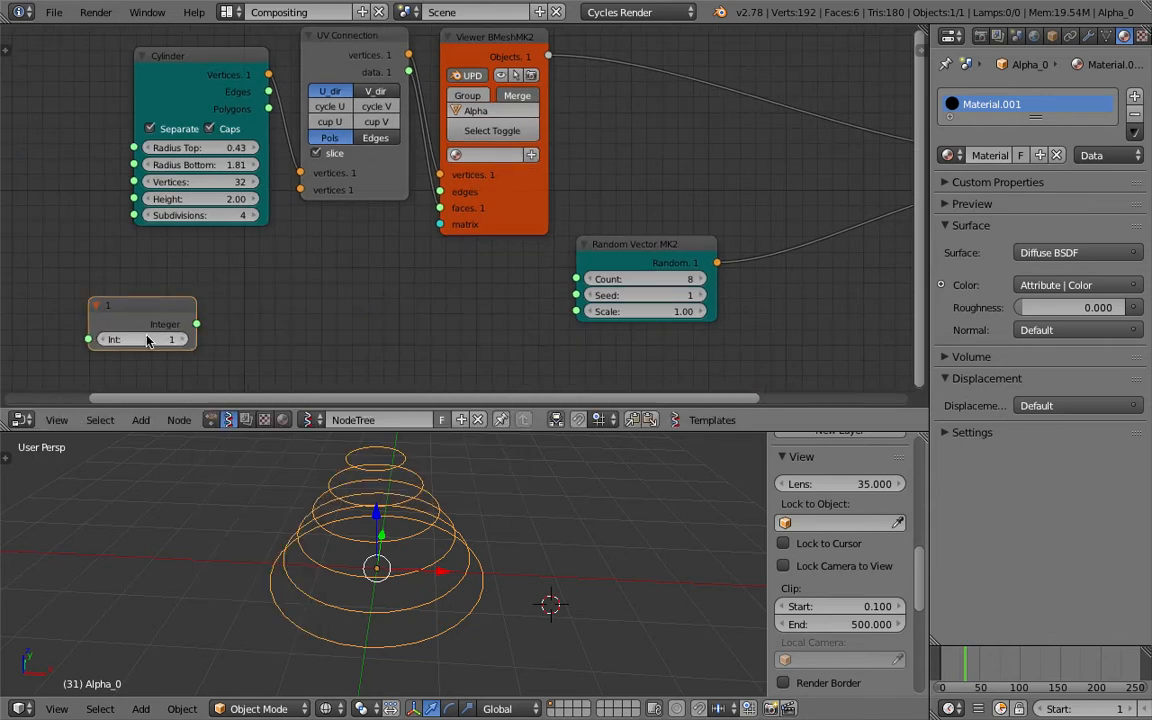
pyautogui.moveTo(196, 324); pyautogui.dragTo(134, 215)
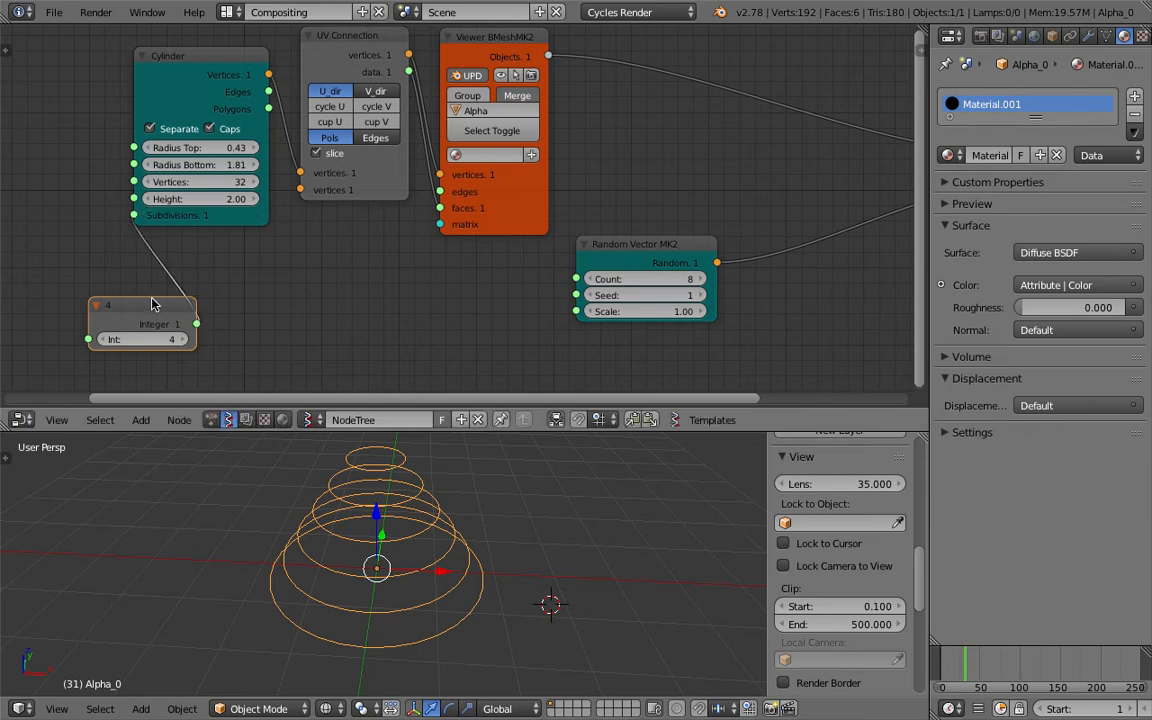
pyautogui.moveTo(154, 302); pyautogui.dragTo(71, 250)
# Step: Add a math node below the Cylinder node with the + function and y set to 2
pyautogui.moveTo(159, 278); pyautogui.dragTo(206, 265, button='middle')
pyautogui.hotkey('shift', 'a')
pyautogui.click(205, 277)
pyautogui.write('math')
pyautogui.press('Down')
pyautogui.press('Return')
pyautogui.click(250, 283)
pyautogui.click(312, 323)
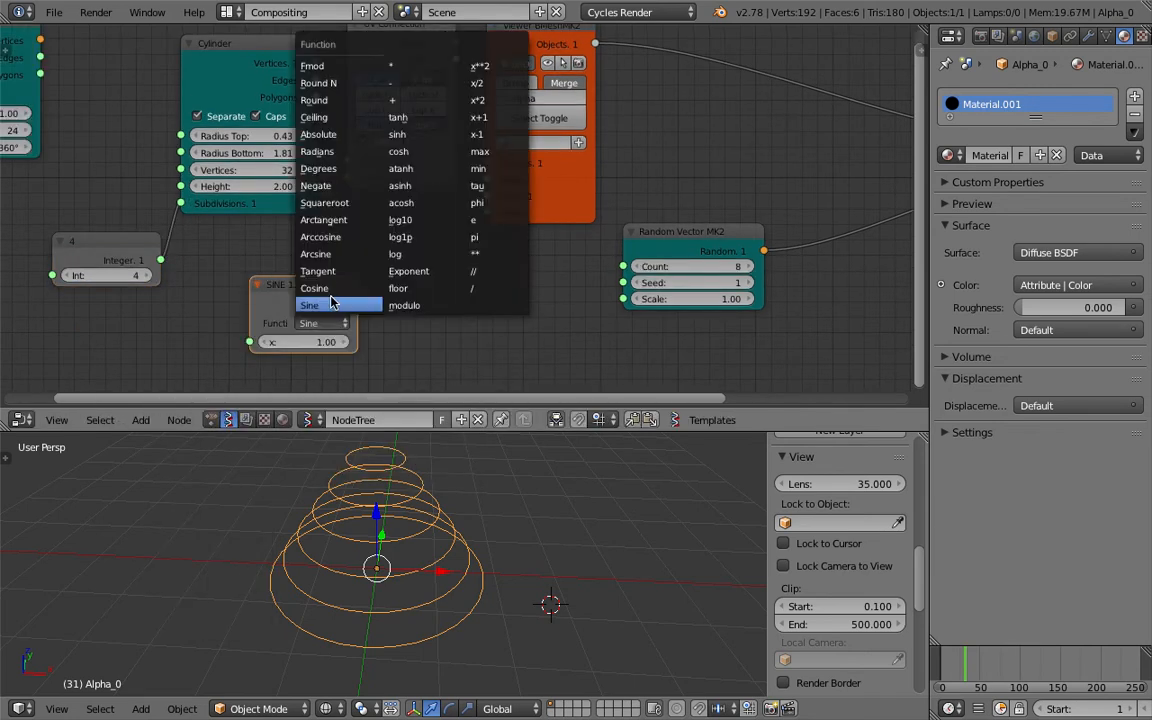
pyautogui.click(407, 101)
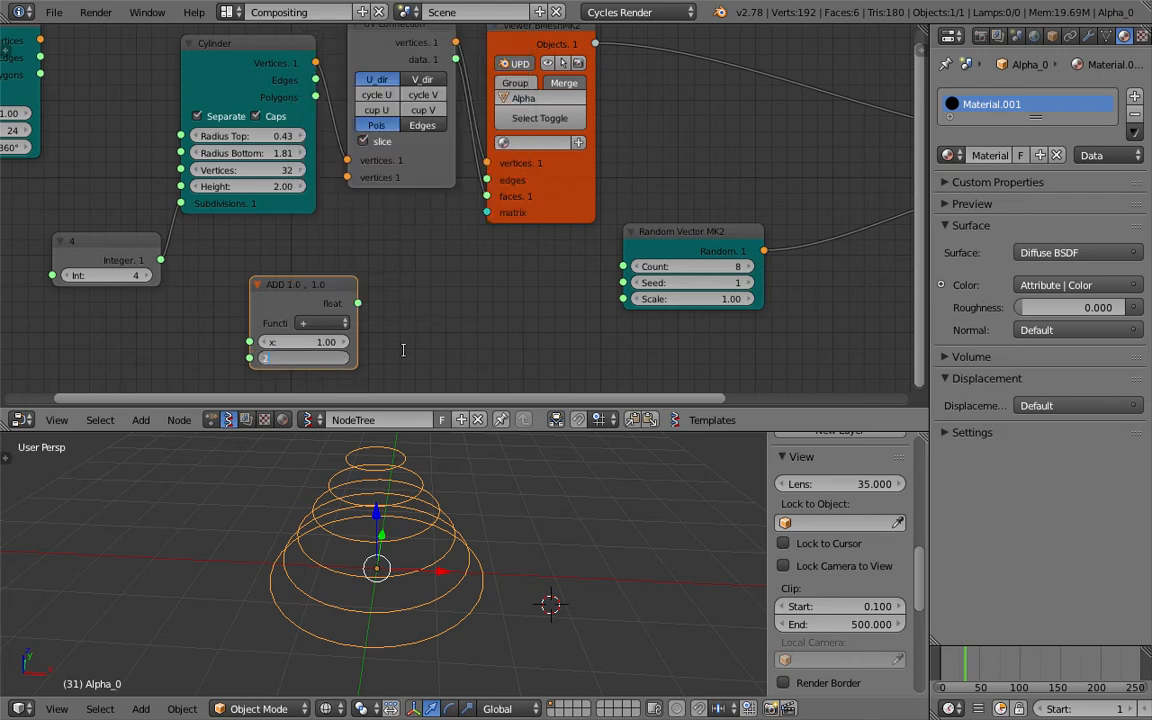
# Step: Connect the Int node to the addition's x and its output to the Random Vector MK2 count, and save over the file
pyautogui.moveTo(160, 260); pyautogui.dragTo(207, 295)
pyautogui.moveTo(257, 343); pyautogui.dragTo(250, 342)
pyautogui.moveTo(358, 303); pyautogui.dragTo(447, 308)
pyautogui.moveTo(579, 273); pyautogui.dragTo(623, 266)
pyautogui.moveTo(582, 287); pyautogui.dragTo(422, 283, button='middle')
pyautogui.hotkey('ctrl', 's')
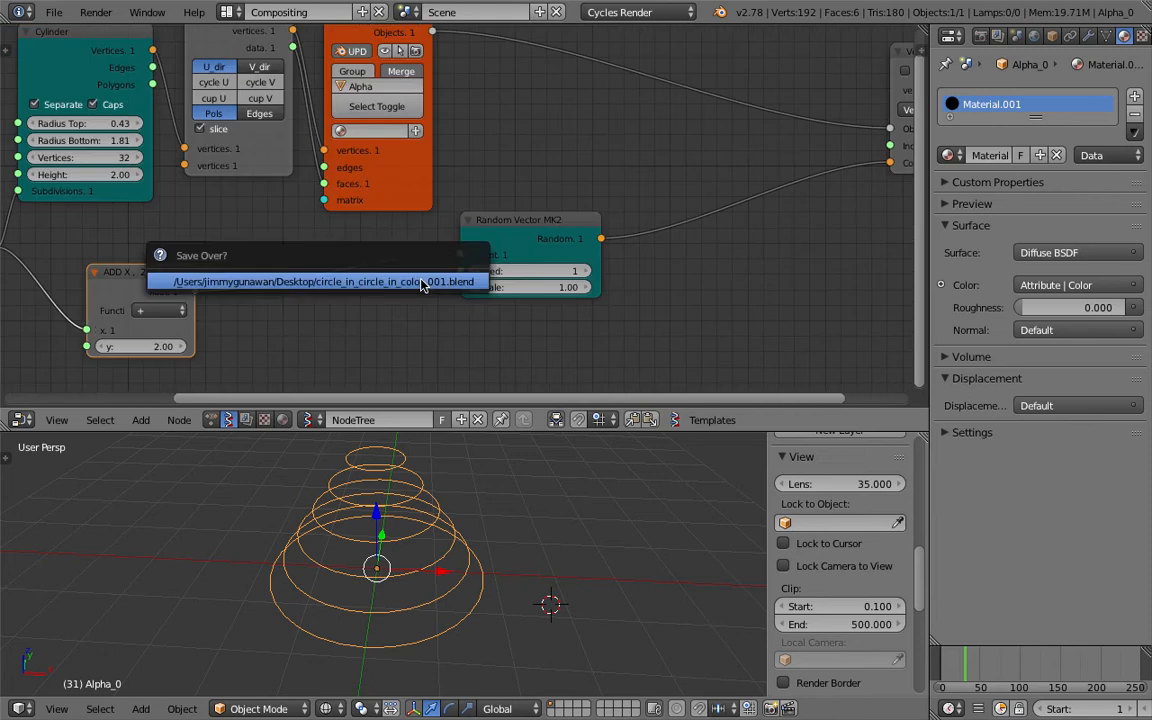
pyautogui.click(422, 283)
# Step: Insert a Float to Int node between the addition node and the Random Vector MK2 count, and save over the file
pyautogui.scroll(-2, 350, 283)
pyautogui.moveTo(232, 267); pyautogui.dragTo(236, 257)
pyautogui.click(236, 262)
pyautogui.press('space')
pyautogui.write('float')
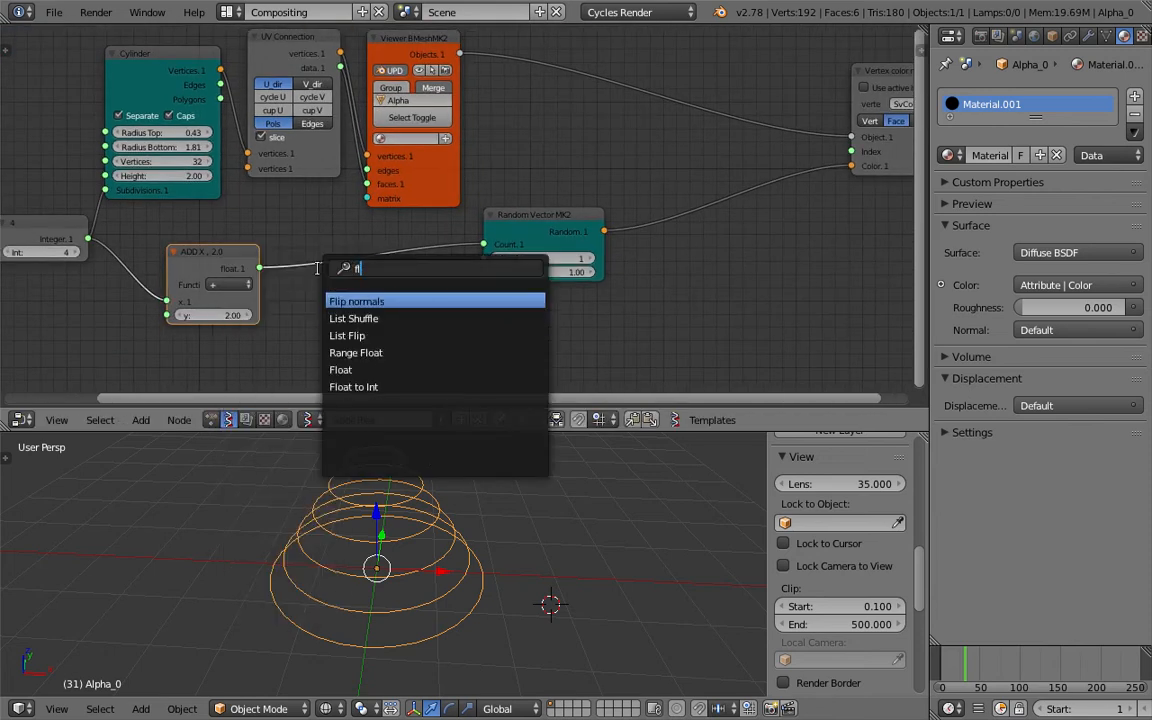
pyautogui.press('Down')
pyautogui.press('Down')
pyautogui.press('Return')
pyautogui.click(335, 262)
pyautogui.hotkey('ctrl', 's')
pyautogui.press('Return')
pyautogui.press('Home')
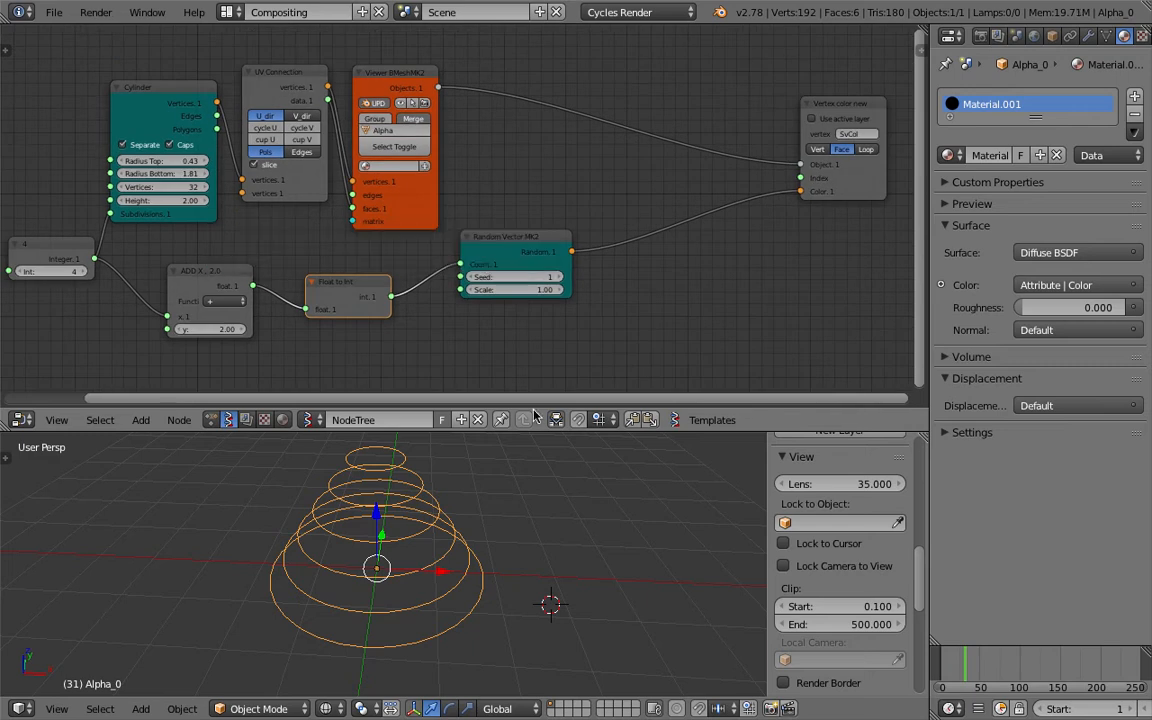
pyautogui.moveTo(480, 490); pyautogui.dragTo(230, 680, button='middle')
pyautogui.click(57, 709)
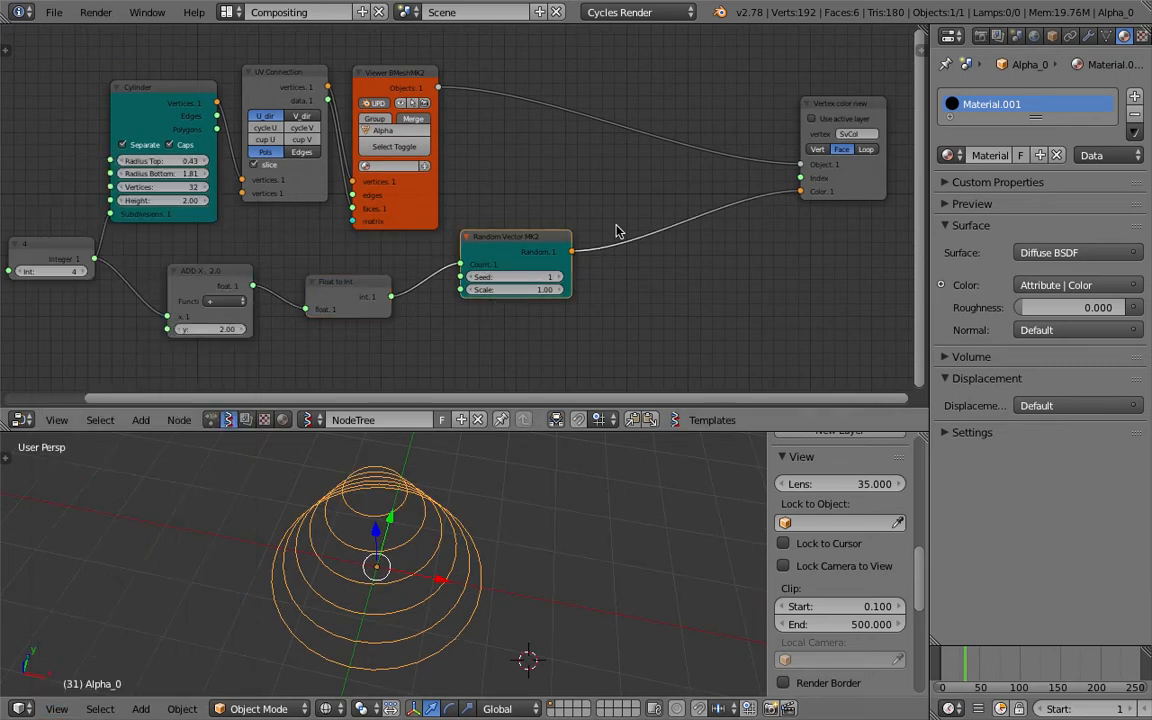
pyautogui.keyDown('ctrl'); pyautogui.hscroll(4, 740, 203); pyautogui.keyUp('ctrl')
pyautogui.keyDown('ctrl'); pyautogui.hscroll(-3, 560, 238); pyautogui.keyUp('ctrl')
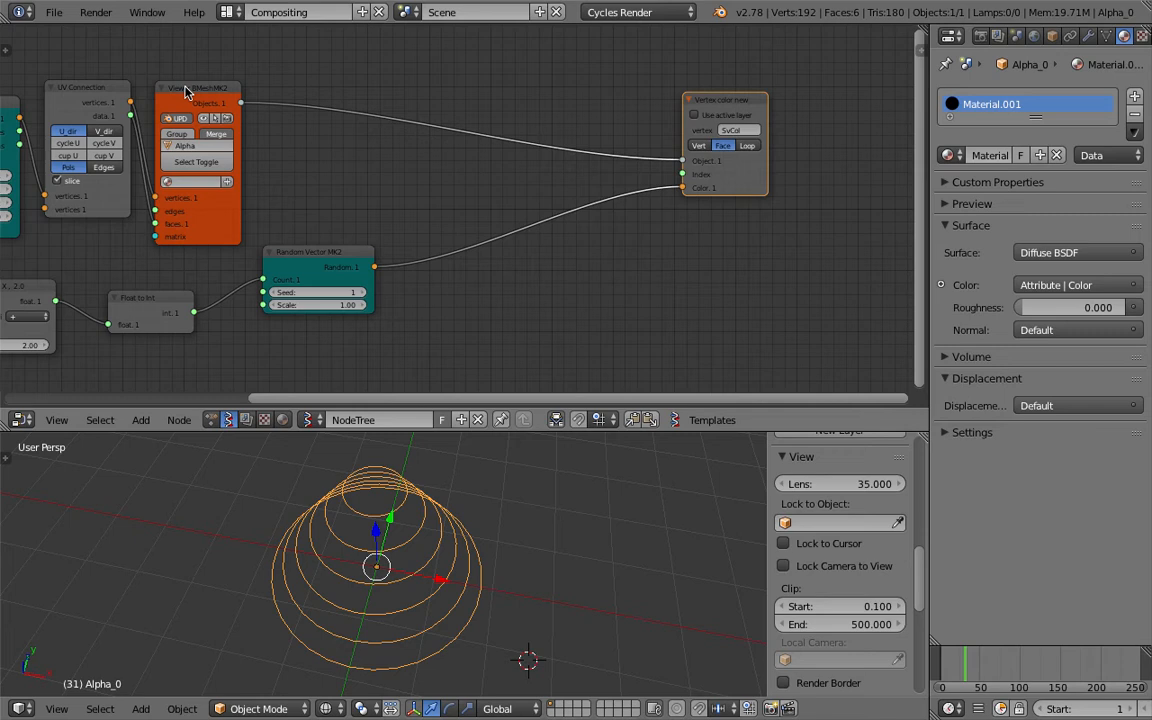
pyautogui.keyDown('shift'); pyautogui.scroll(-2, 449, 227); pyautogui.keyUp('shift')
pyautogui.scroll(1, 449, 227)
pyautogui.hotkey('shift', 'a')
pyautogui.click(483, 303)
pyautogui.write('vector')
pyautogui.press('Down')
pyautogui.press('Down')
pyautogui.press('Down')
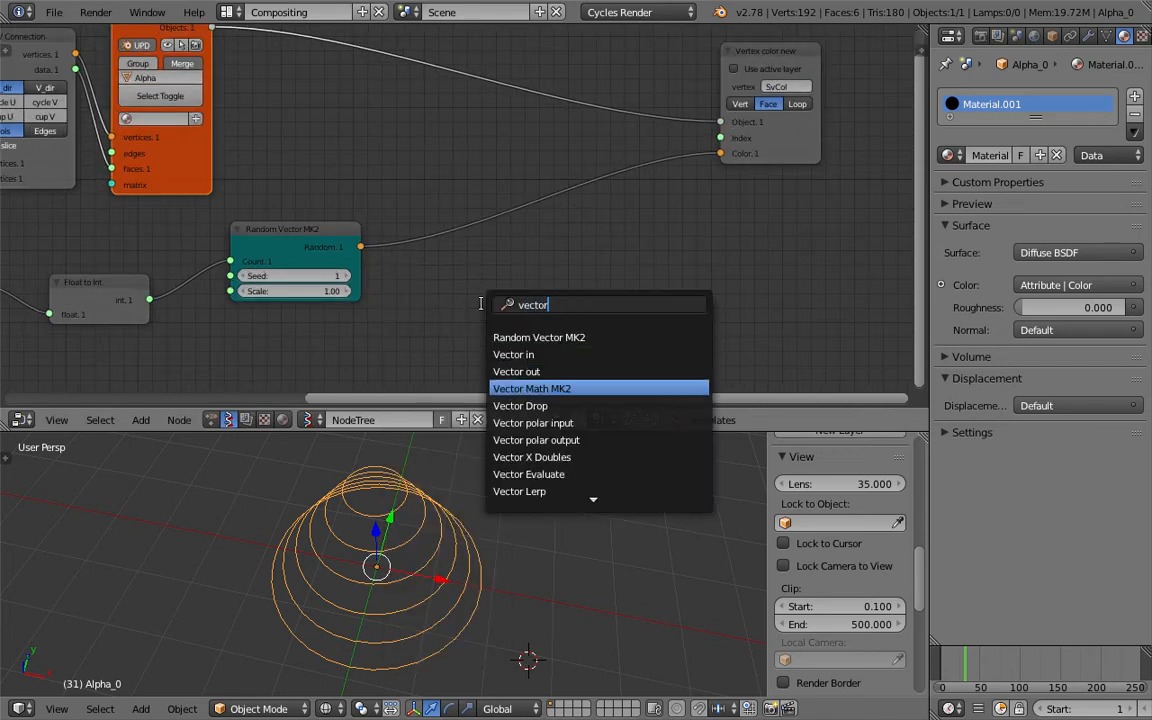
pyautogui.write('o')
pyautogui.press('Return')
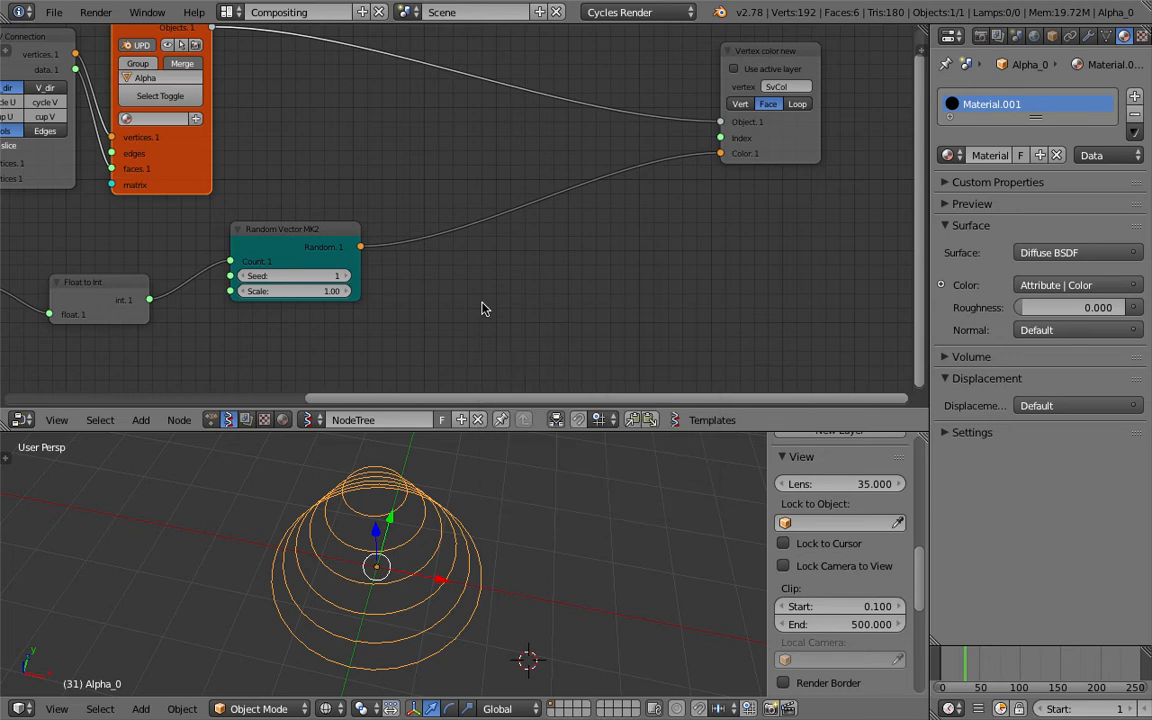
# Step: Insert a Vector out node into the link between the Random Vector MK2 and Vertex color new nodes
pyautogui.hotkey('shift', 'a')
pyautogui.click(483, 303)
pyautogui.write('vector o')
pyautogui.press('Return')
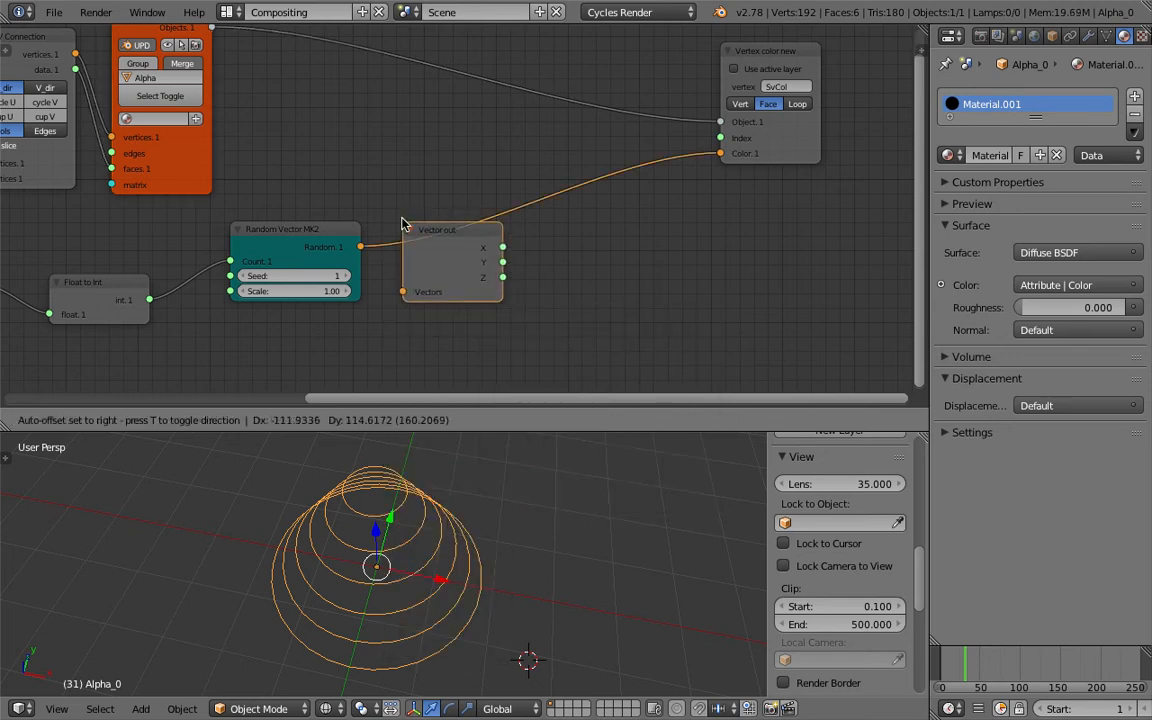
pyautogui.click(413, 216)
pyautogui.moveTo(392, 276); pyautogui.dragTo(375, 274, button='middle')
pyautogui.moveTo(476, 275); pyautogui.dragTo(446, 271, button='middle')
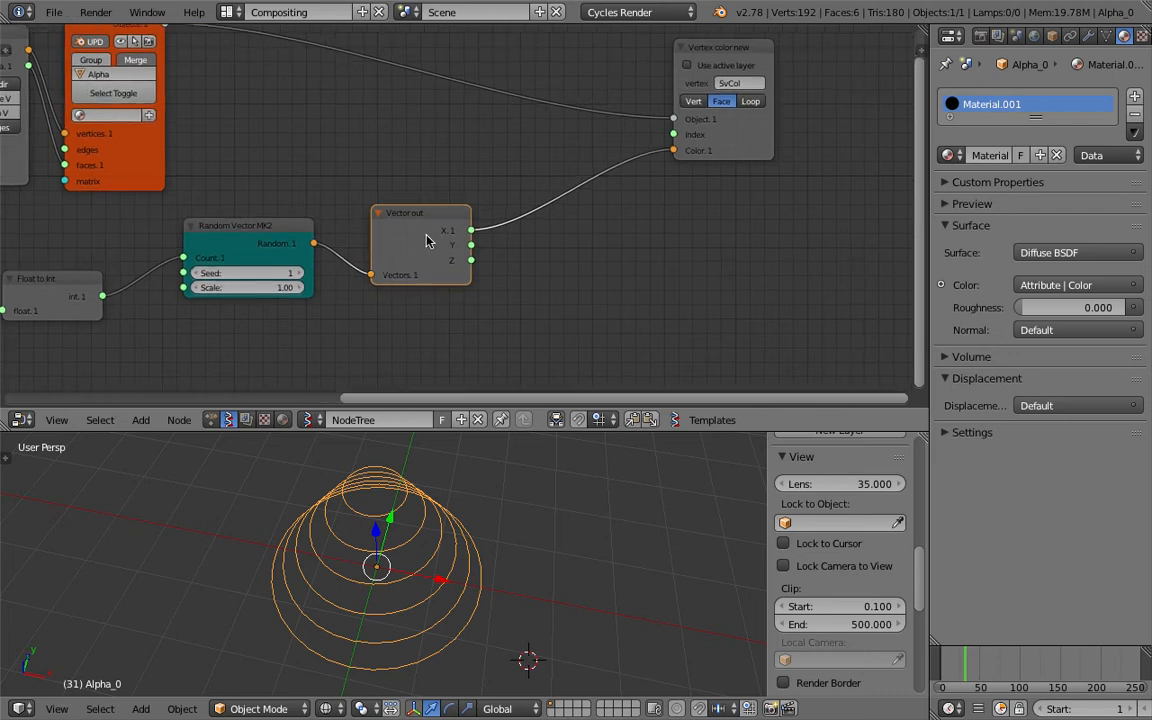
# Step: Space out the Vector out and Vertex color new nodes and insert a Vector in node into the link between them
pyautogui.moveTo(427, 236); pyautogui.dragTo(398, 217)
pyautogui.scroll(1, 447, 260)
pyautogui.moveTo(720, 100); pyautogui.dragTo(786, 100)
pyautogui.hotkey('shift', 'a')
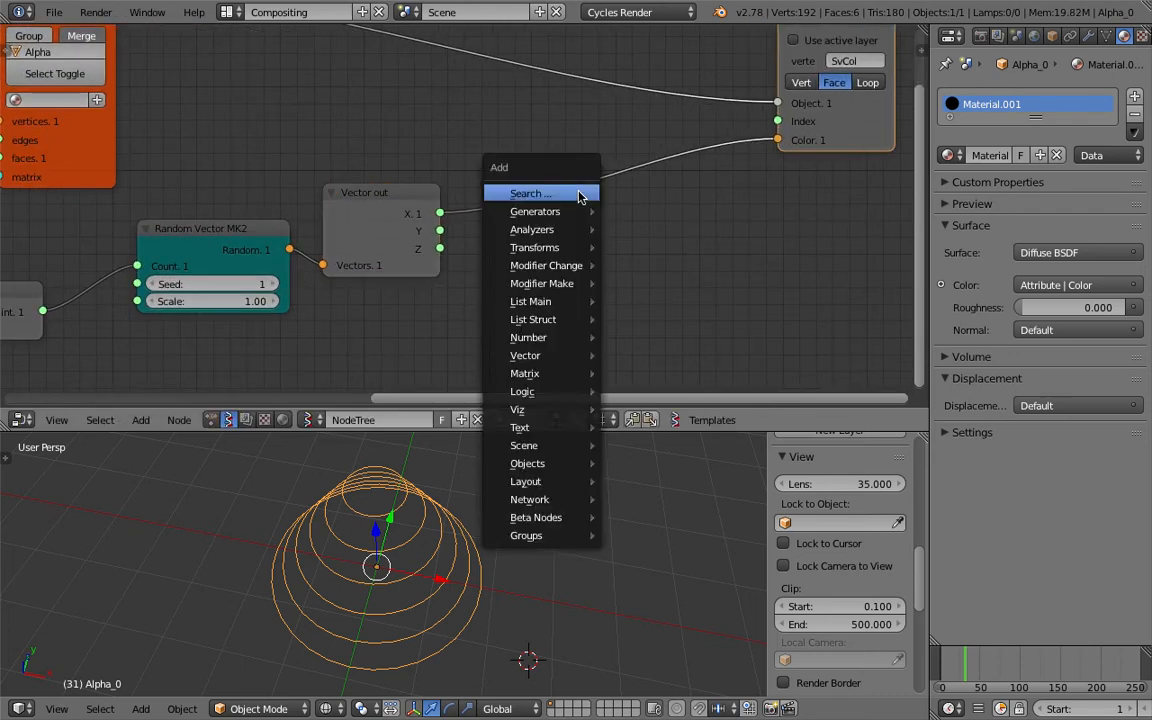
pyautogui.click(586, 193)
pyautogui.write('vec')
pyautogui.click(617, 246)
pyautogui.click(586, 178)
# Step: Add a math node with the Absolute function and insert it into the X link between Vector out and Vector in
pyautogui.hotkey('shift', 'a')
pyautogui.click(553, 285)
pyautogui.write('math')
pyautogui.press('Down')
pyautogui.press('Return')
pyautogui.click(500, 285)
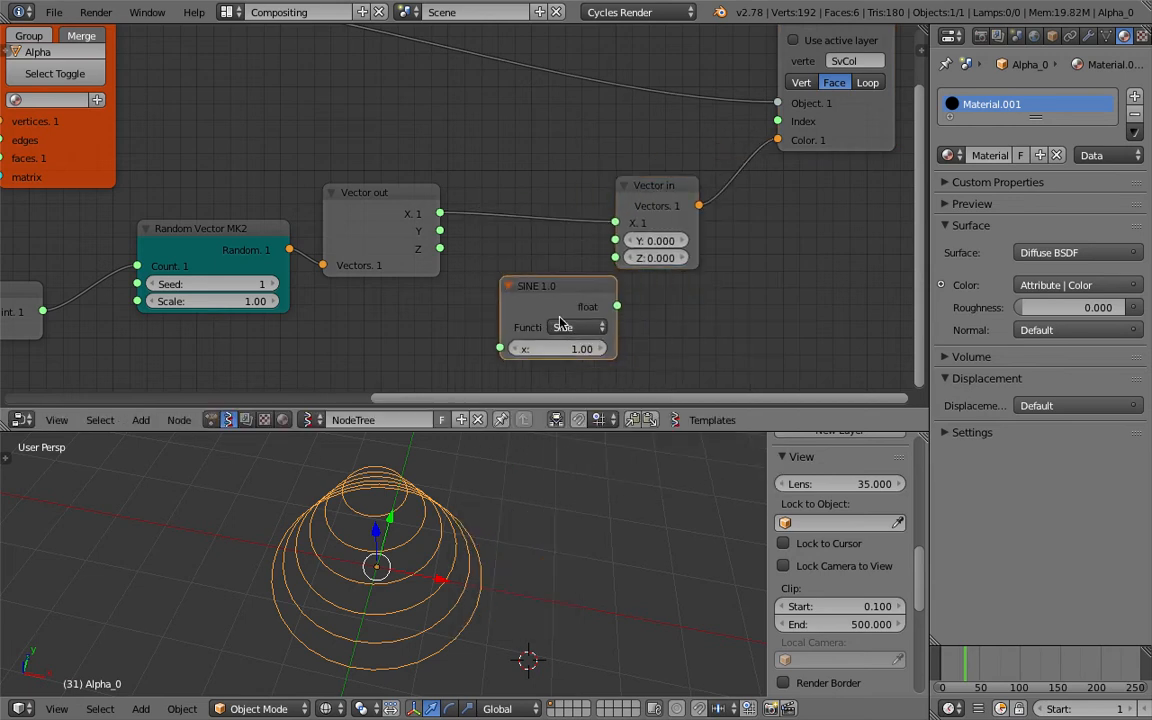
pyautogui.click(573, 328)
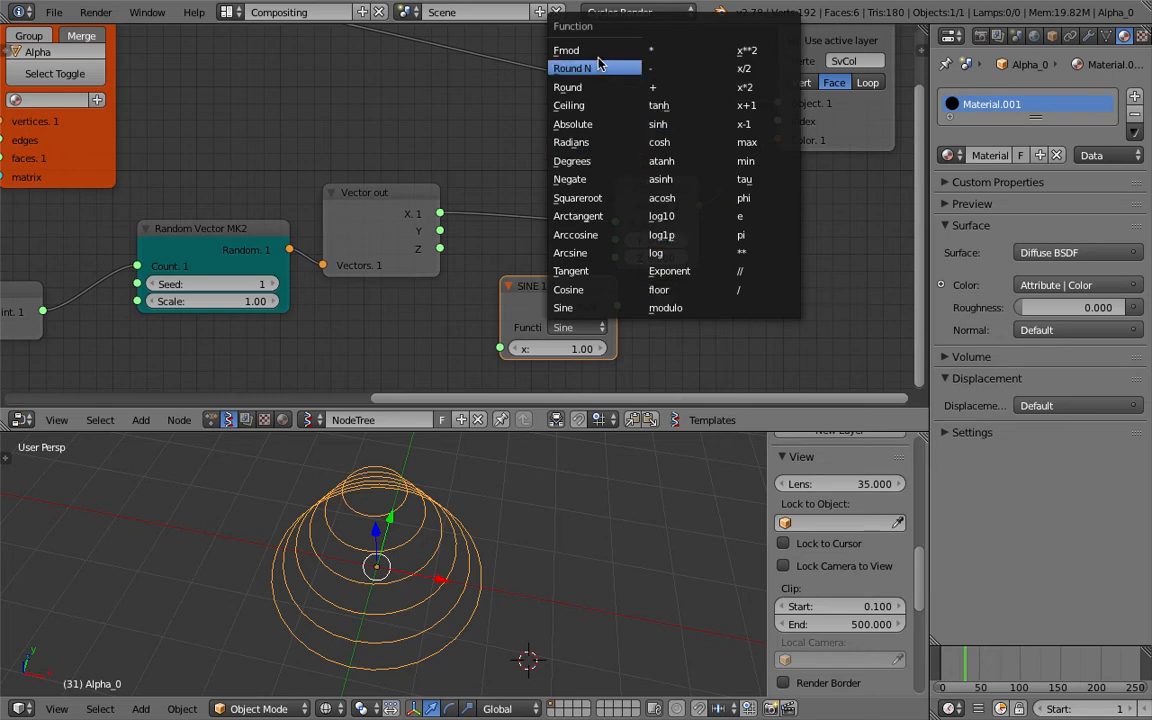
pyautogui.click(572, 124)
pyautogui.moveTo(585, 290); pyautogui.dragTo(532, 140)
# Step: Duplicate the Absolute math node twice and stack the copies below it
pyautogui.hotkey('shift', 'd')
pyautogui.click(549, 259)
pyautogui.hotkey('shift', 'd')
pyautogui.click(549, 358)
# Step: Route the Y and Z components from Vector out through the two duplicated Absolute nodes into Vector in
pyautogui.moveTo(525, 294); pyautogui.dragTo(521, 260, button='middle')
pyautogui.scroll(-1, 521, 259)
pyautogui.moveTo(436, 194); pyautogui.dragTo(493, 259)
pyautogui.moveTo(601, 220); pyautogui.dragTo(650, 273)
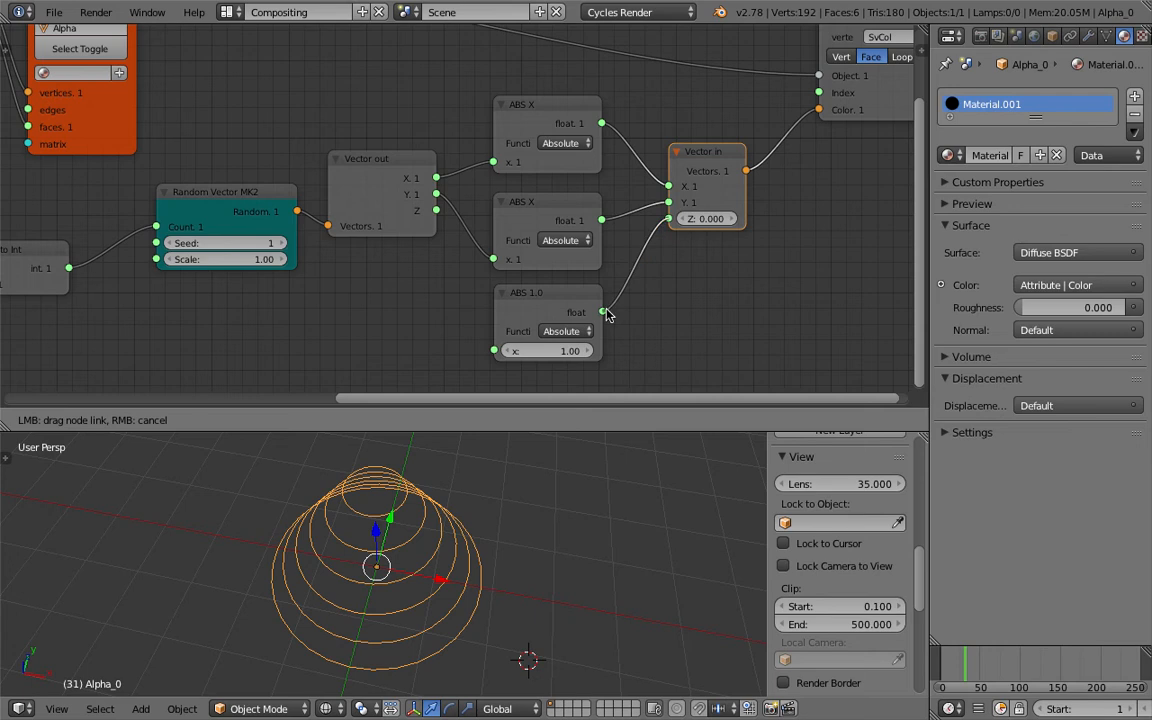
pyautogui.moveTo(605, 312); pyautogui.dragTo(603, 312)
pyautogui.moveTo(494, 350); pyautogui.dragTo(436, 210)
# Step: Show the model from the top with Material viewport shading
pyautogui.moveTo(571, 204); pyautogui.dragTo(340, 187, button='middle')
pyautogui.scroll(-1, 531, 230)
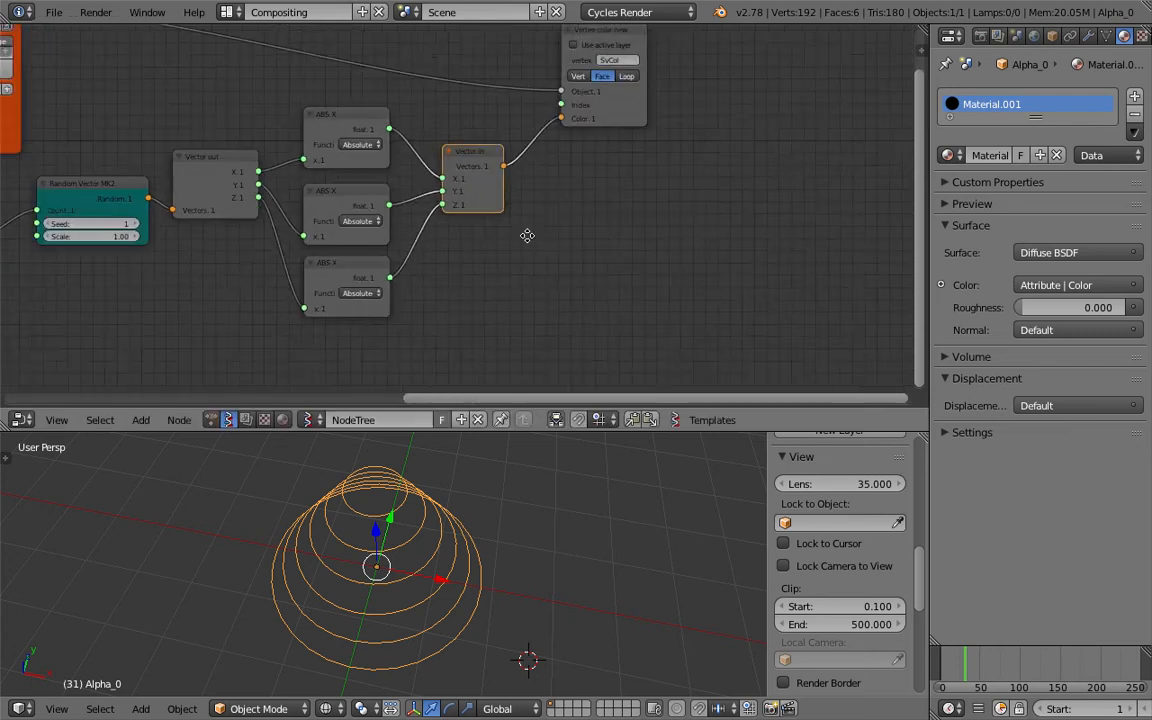
pyautogui.scroll(-2, 531, 230)
pyautogui.moveTo(531, 230); pyautogui.dragTo(682, 243, button='middle')
pyautogui.click(57, 708)
pyautogui.click(90, 620)
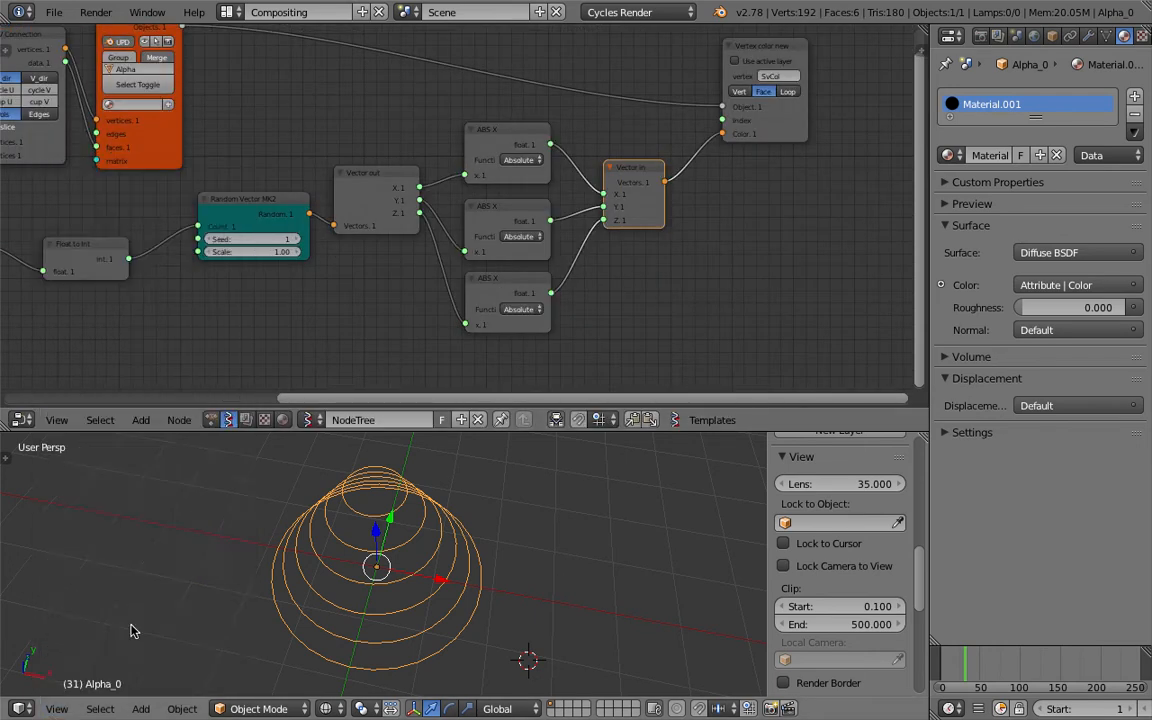
pyautogui.click(325, 708)
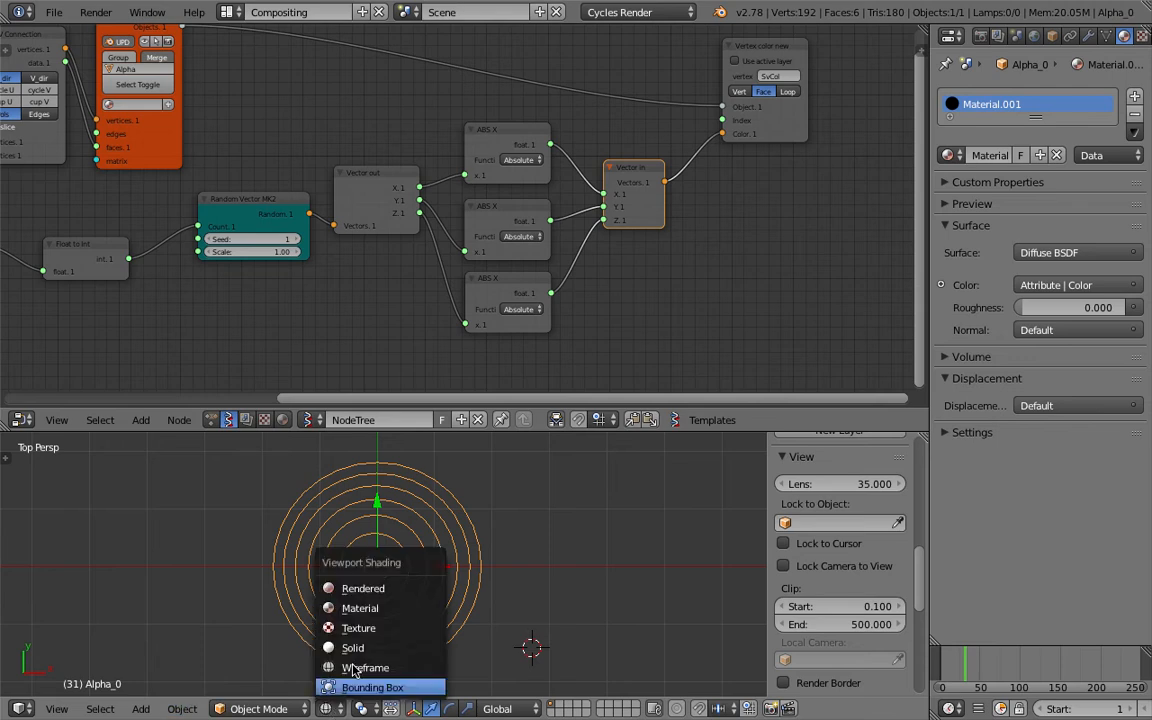
pyautogui.click(358, 607)
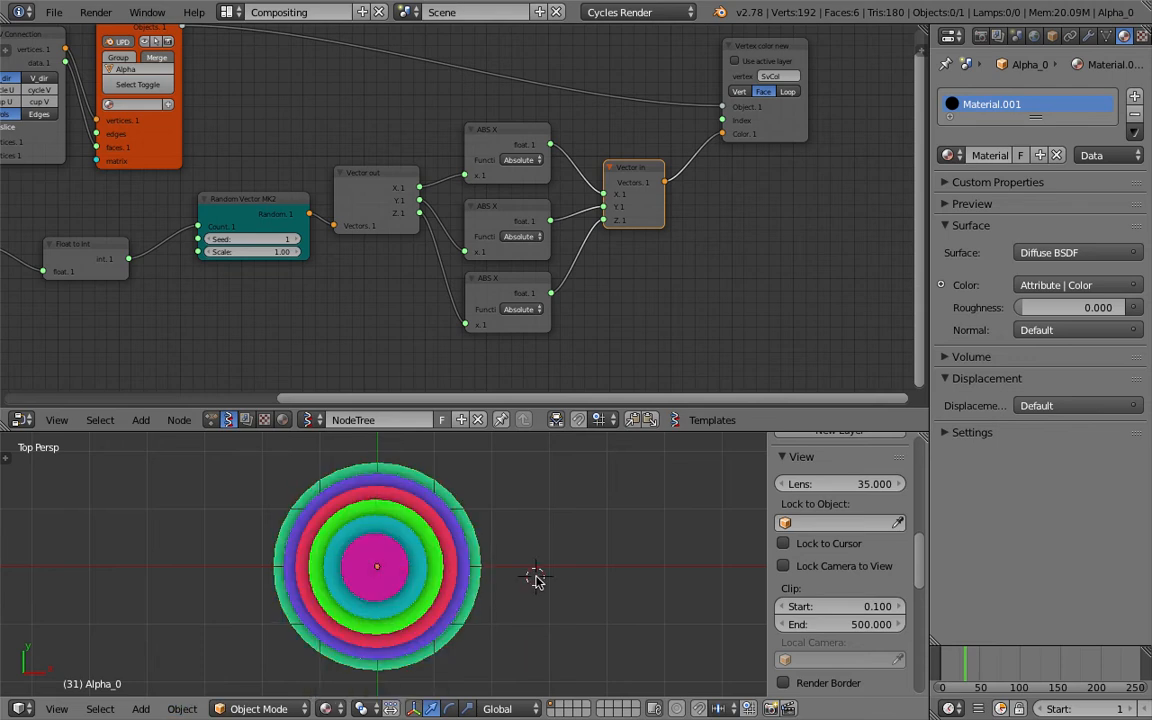
# Step: Save over the existing file
pyautogui.hotkey('ctrl', 's')
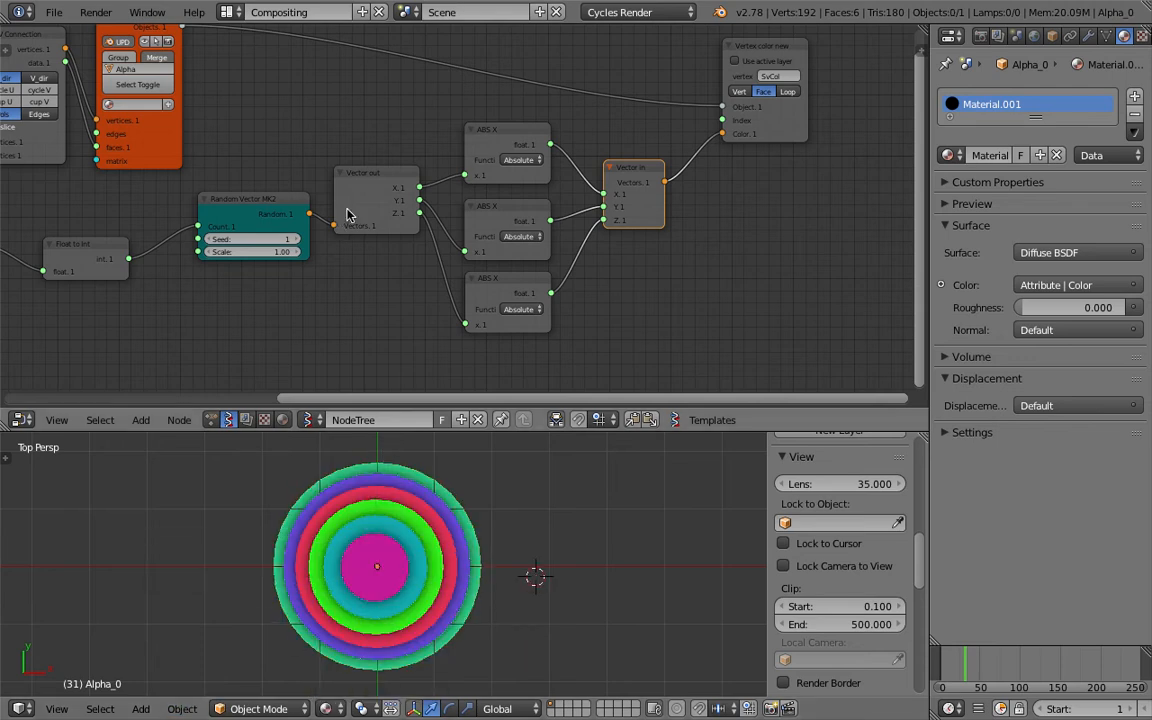
pyautogui.scroll(-1, 347, 226)
pyautogui.hotkey('ctrl', 's')
pyautogui.moveTo(347, 226); pyautogui.dragTo(410, 222, button='middle')
pyautogui.click(494, 224)
# Step: Set the Random Vector MK2 node's seed to 97 and view the recoloured circles from the side and the whole node tree
pyautogui.scroll(1, 402, 222)
pyautogui.scroll(1, 402, 228)
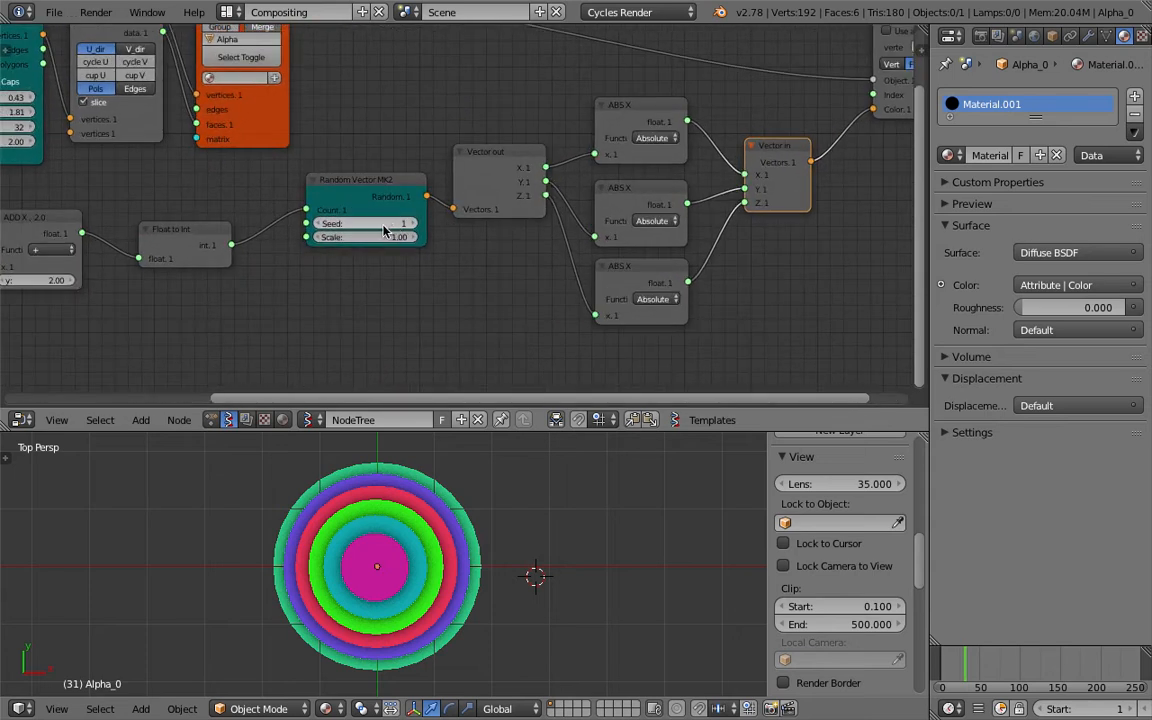
pyautogui.moveTo(380, 223); pyautogui.dragTo(515, 223)
pyautogui.moveTo(450, 596); pyautogui.dragTo(419, 476, button='middle')
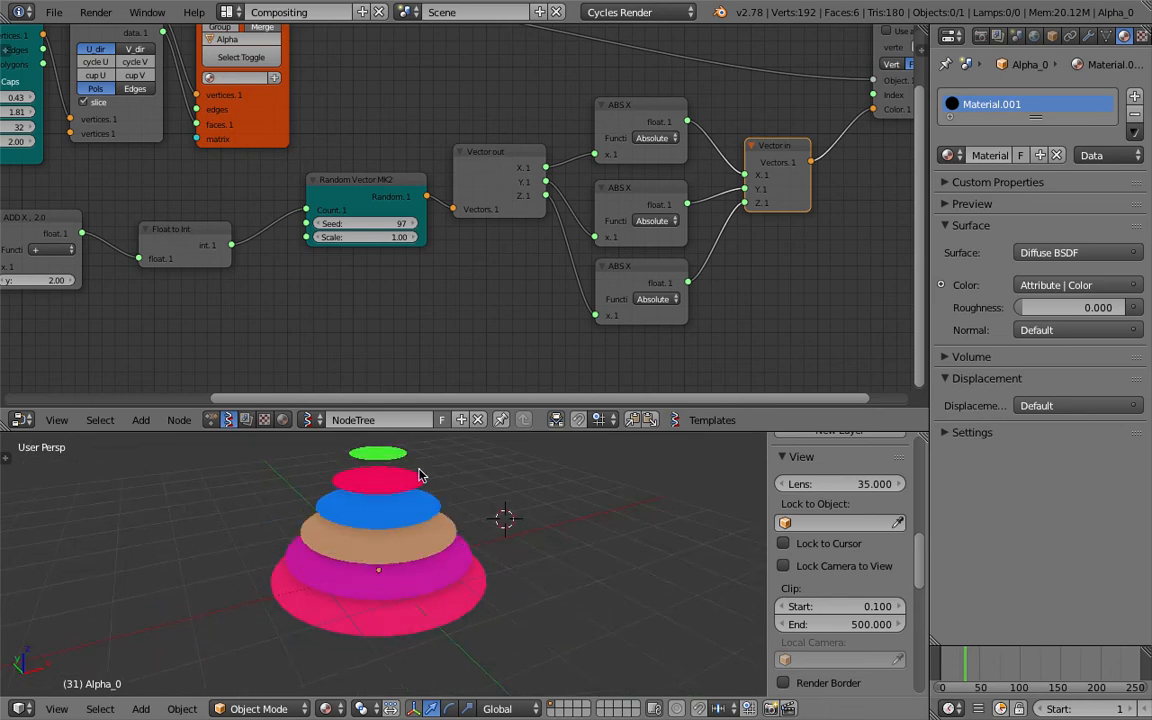
pyautogui.press('Home')
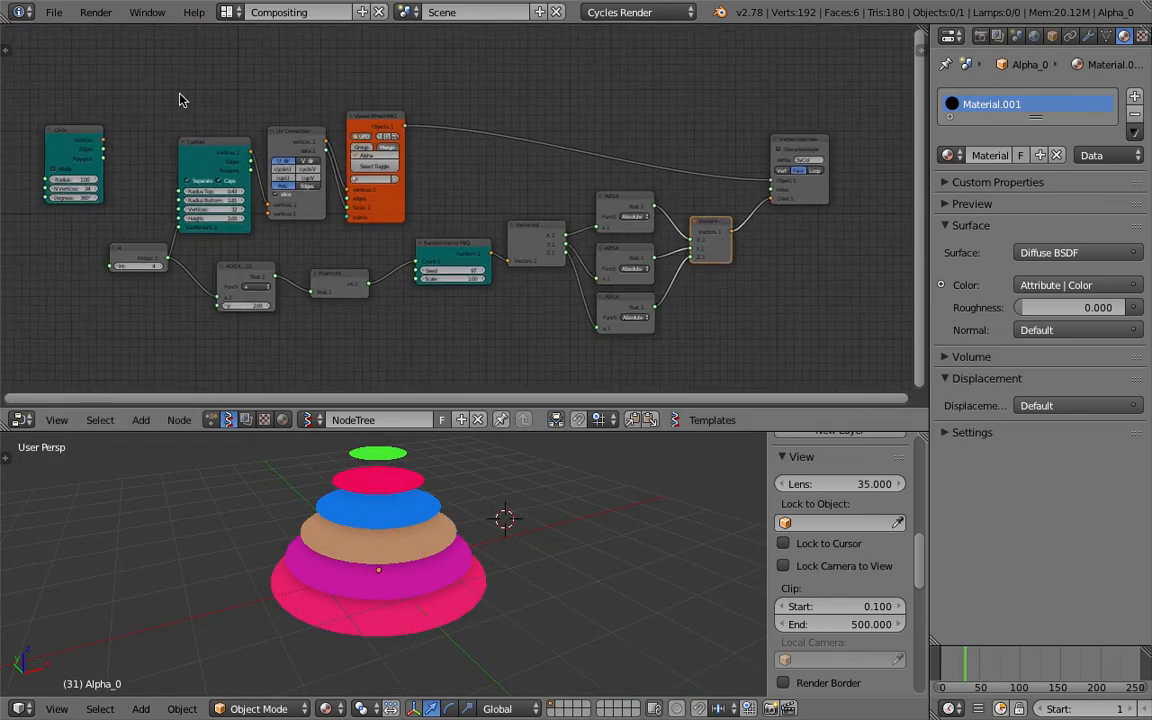
# Step: Delete the unused Circle node and rename the node tree CircleRandomColor
pyautogui.click(85, 138)
pyautogui.press('x')
pyautogui.press('Home')
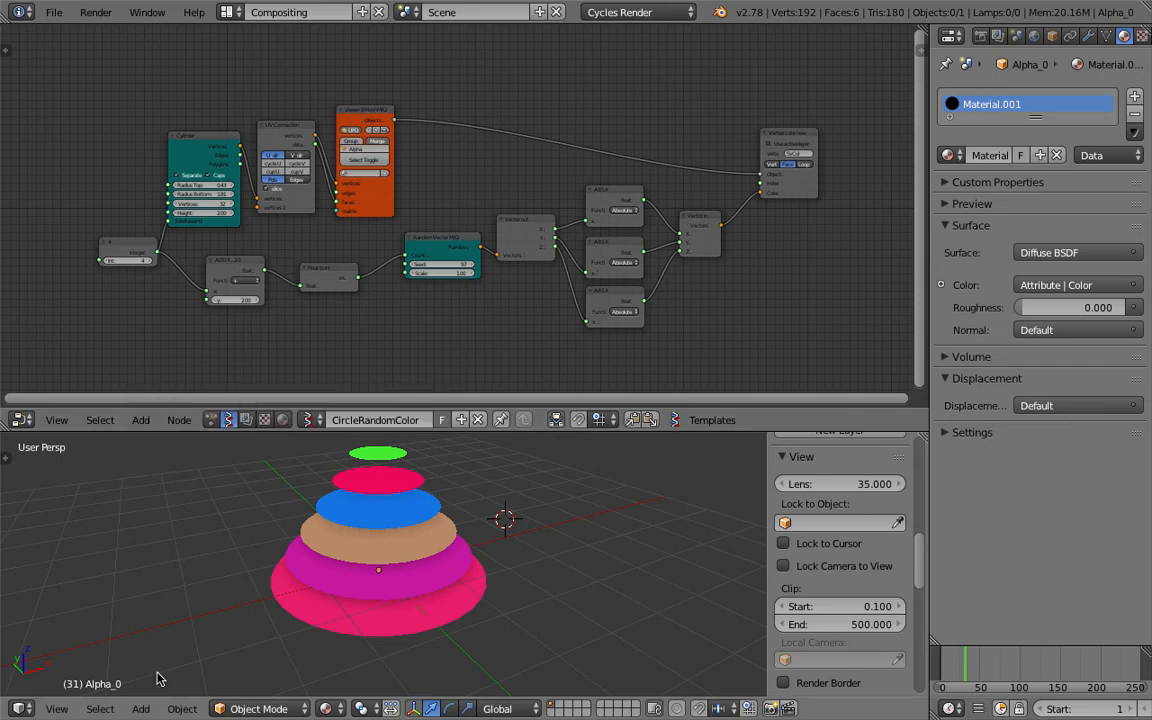
# Step: Show the circles from the top in the 3D view
pyautogui.click(57, 708)
pyautogui.click(90, 622)
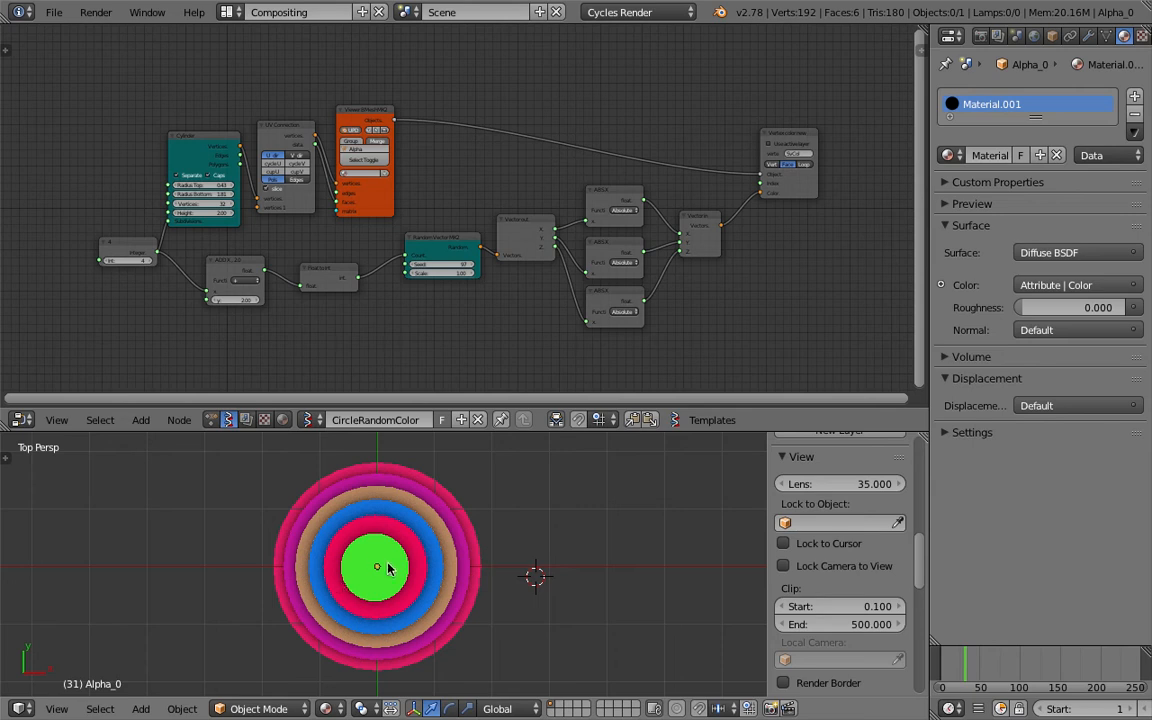
pyautogui.moveTo(395, 573); pyautogui.dragTo(420, 575, button='middle')
pyautogui.click(57, 708)
pyautogui.click(92, 624)
# Step: Try several values in the integer node that drives the Cylinder's subdivisions, including 0, and set it to 2
pyautogui.scroll(1, 147, 180)
pyautogui.moveTo(147, 177); pyautogui.dragTo(168, 167, button='middle')
pyautogui.moveTo(93, 258); pyautogui.dragTo(130, 258)
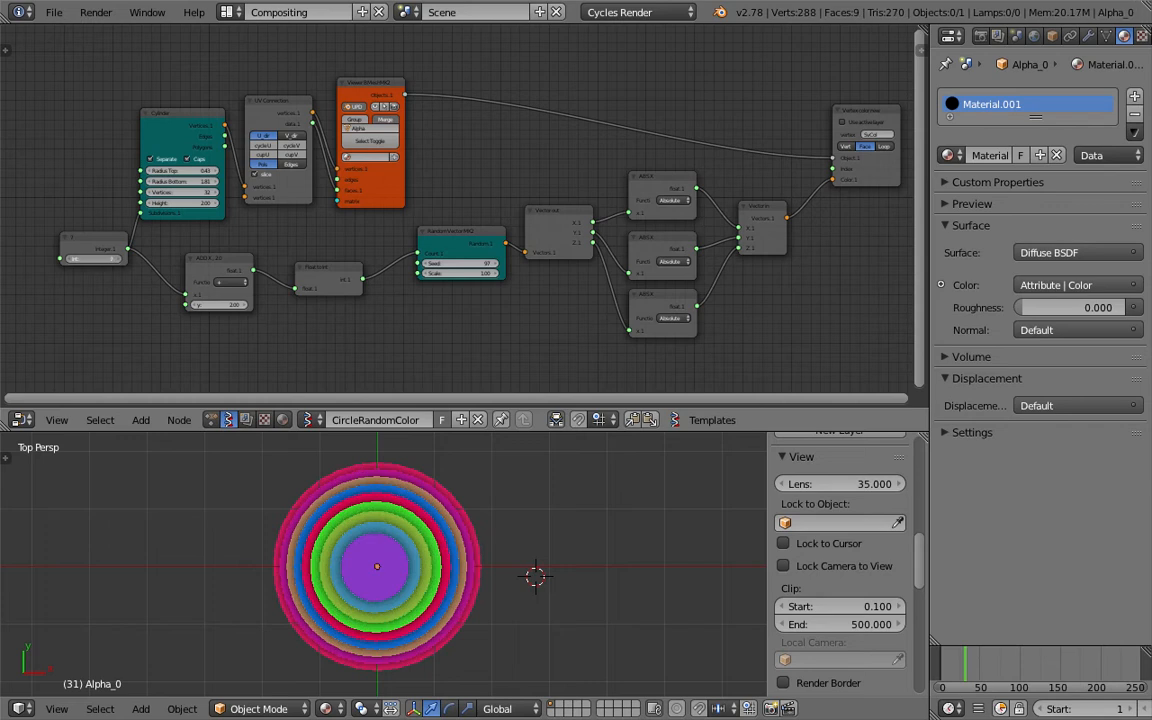
pyautogui.moveTo(107, 268); pyautogui.dragTo(113, 290)
pyautogui.click(68, 261)
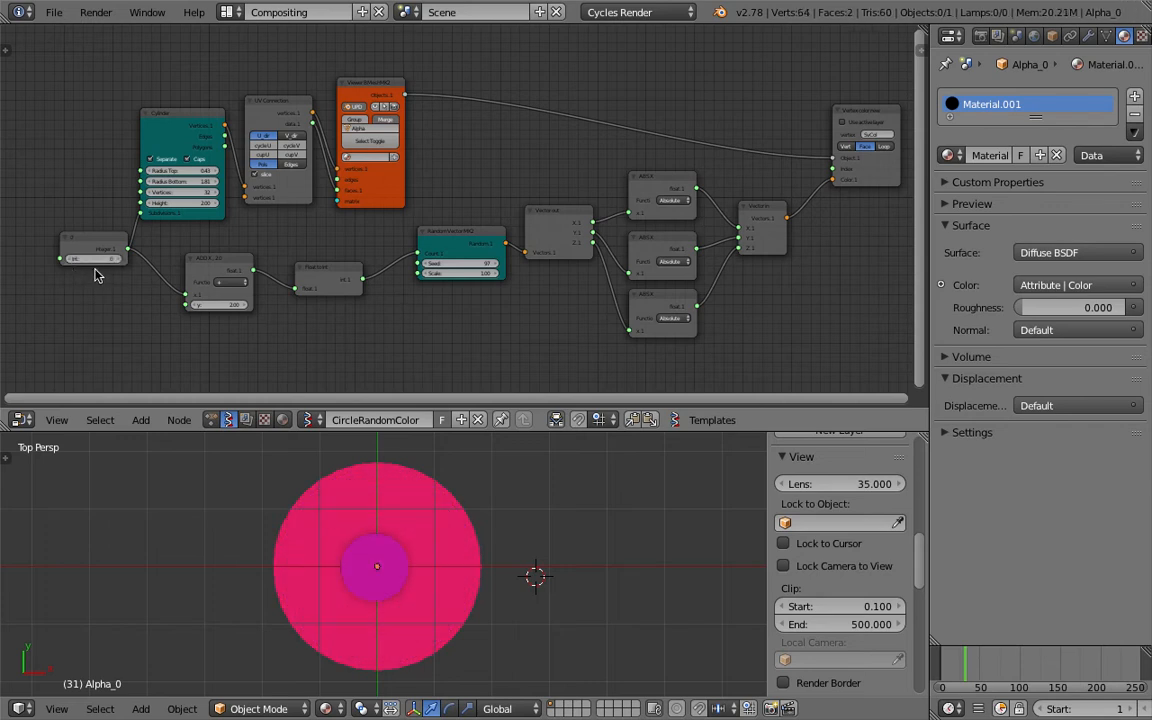
pyautogui.click(118, 258)
# Step: Save over the existing file and set the Random Vector MK2 node's seed to 209
pyautogui.scroll(2, 520, 300)
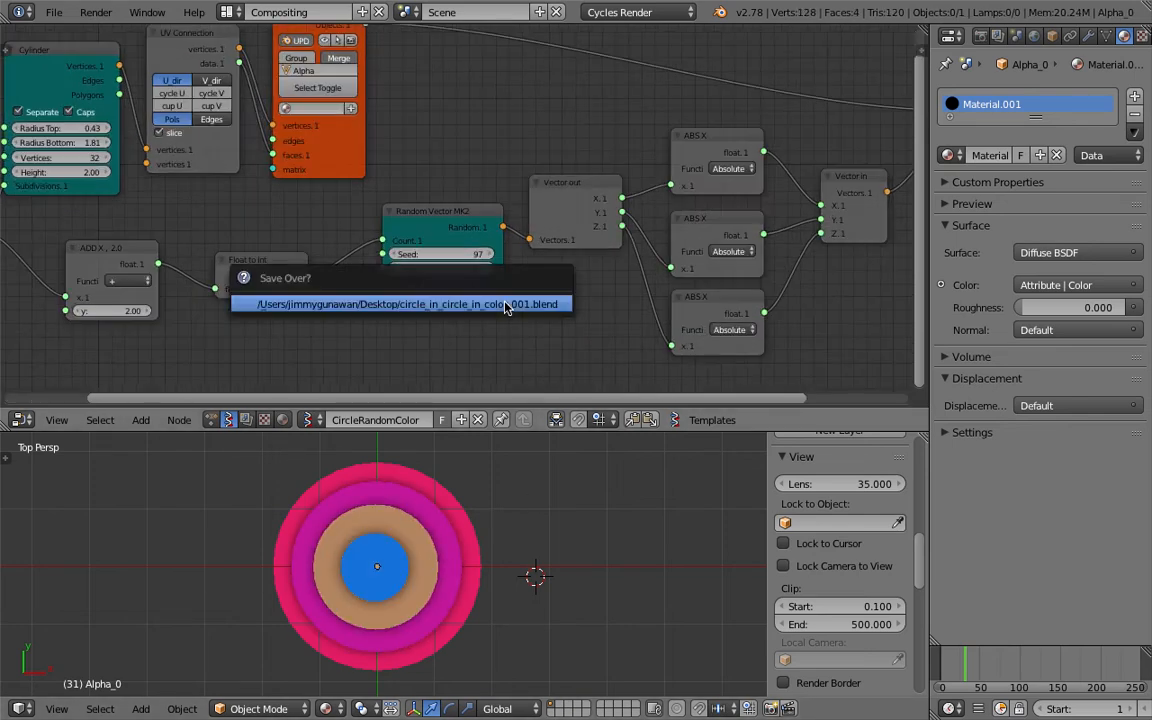
pyautogui.moveTo(458, 254); pyautogui.dragTo(545, 254)
pyautogui.scroll(-2, 458, 254)
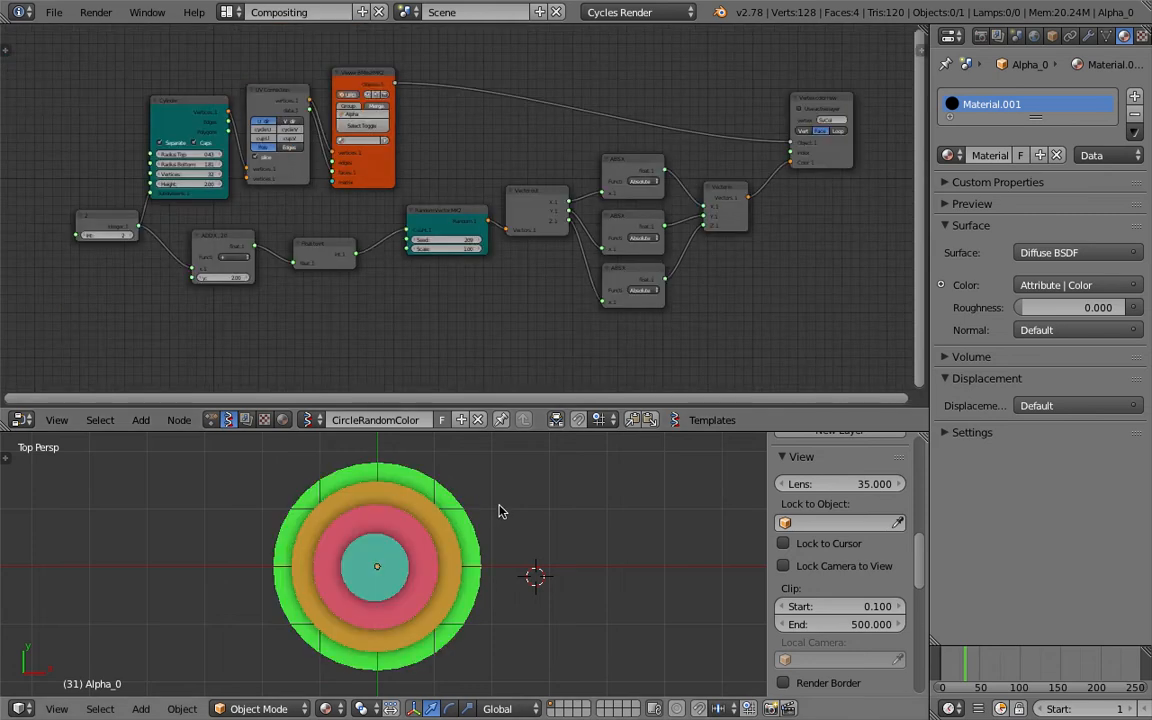
# Step: Examine the recoloured stacked circles from farther away and from the side
pyautogui.scroll(-5, 455, 522)
pyautogui.scroll(2, 442, 535)
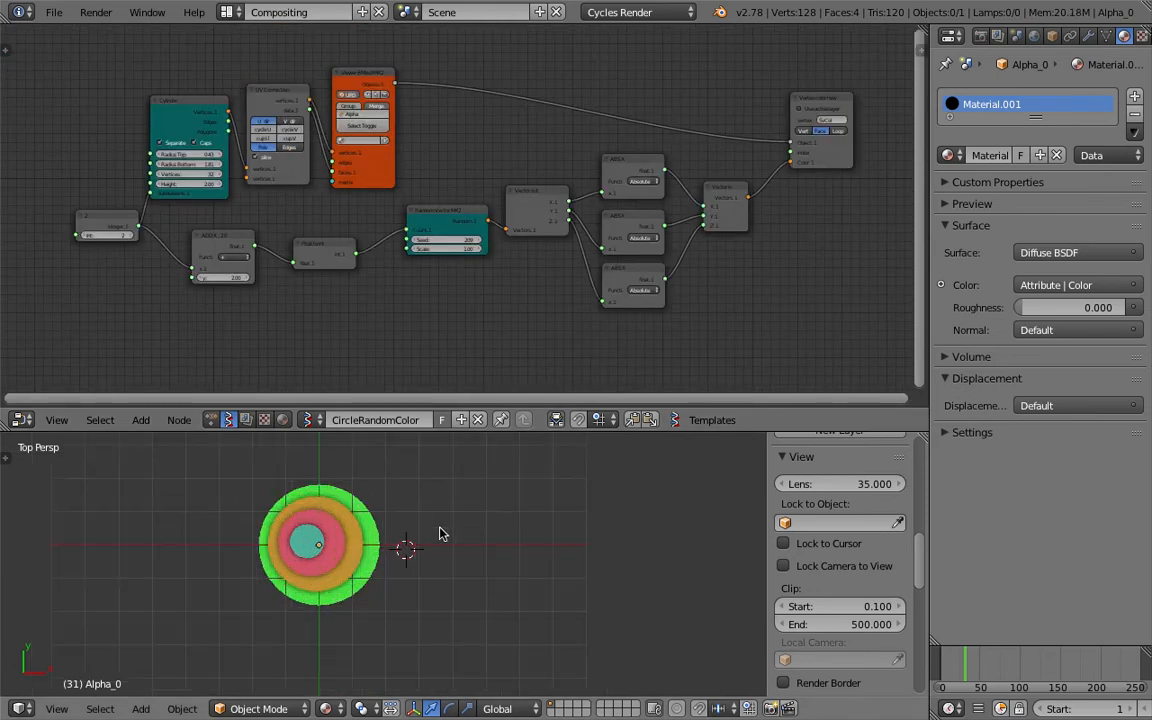
pyautogui.scroll(-1, 442, 548)
pyautogui.moveTo(442, 548); pyautogui.dragTo(428, 556, button='middle')
pyautogui.scroll(-3, 428, 556)
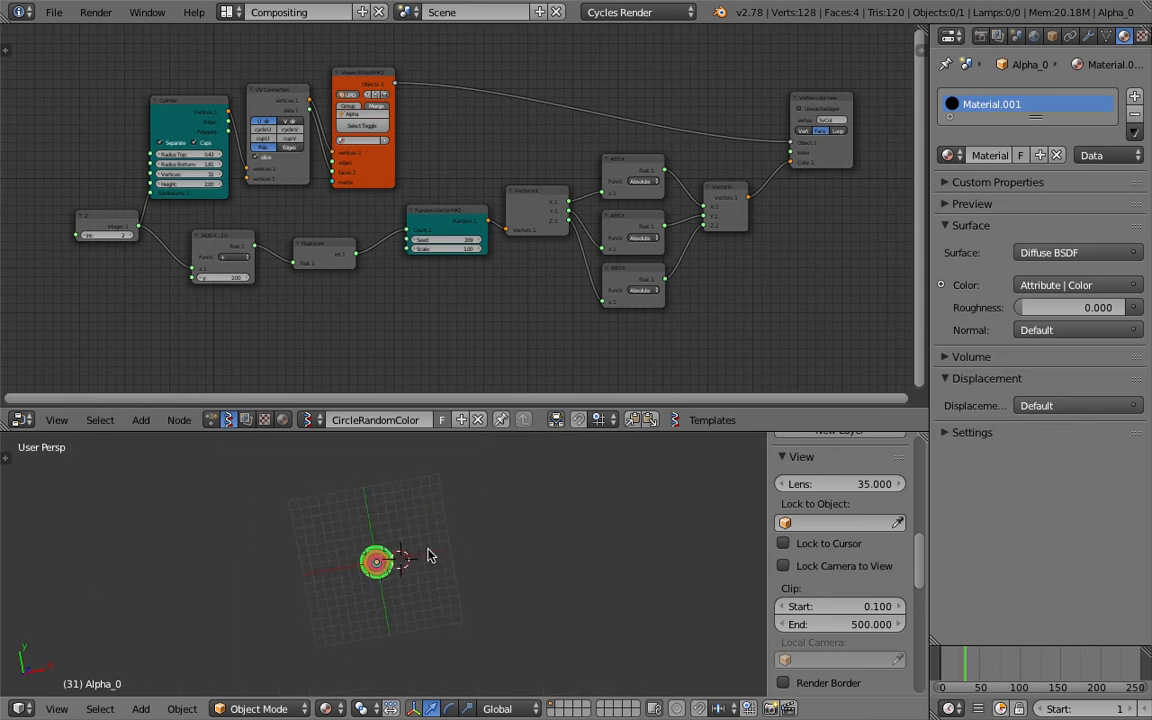
pyautogui.keyDown('shift'); pyautogui.moveTo(519, 524); pyautogui.dragTo(488, 570, button='middle'); pyautogui.keyUp('shift')
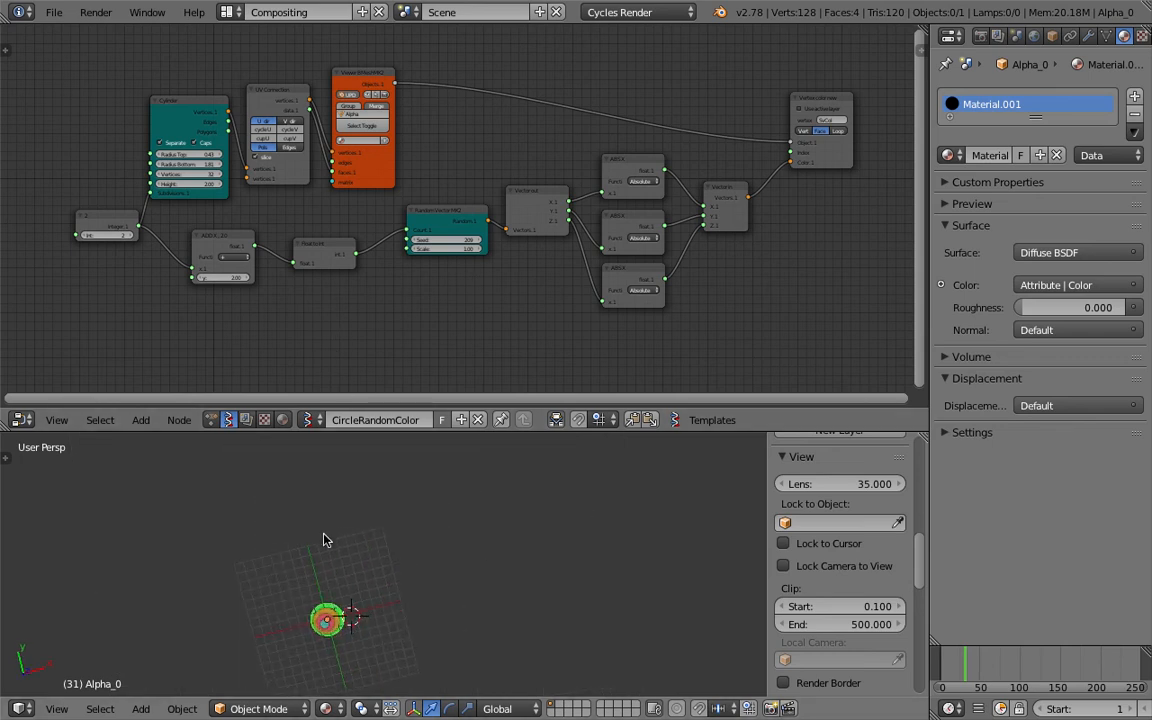
pyautogui.moveTo(322, 605); pyautogui.dragTo(318, 594, button='middle')
pyautogui.keyDown('shift'); pyautogui.moveTo(318, 594); pyautogui.dragTo(411, 557, button='middle'); pyautogui.keyUp('shift')
pyautogui.scroll(5, 411, 557)
pyautogui.moveTo(500, 660); pyautogui.dragTo(440, 570, button='middle')
# Step: Switch the 3D view back to the top view and save over the existing file
pyautogui.click(57, 708)
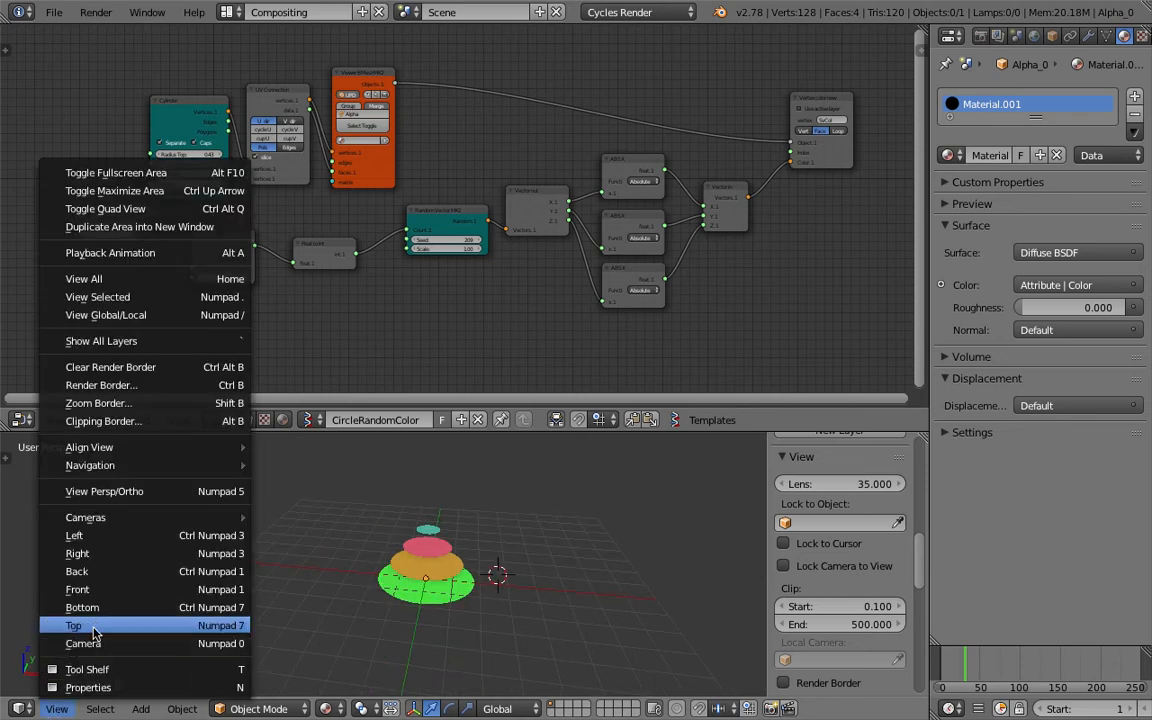
pyautogui.click(120, 645)
pyautogui.hotkey('ctrl', 's')
pyautogui.click(390, 471)
pyautogui.keyDown('shift'); pyautogui.moveTo(390, 471); pyautogui.dragTo(392, 523, button='middle'); pyautogui.keyUp('shift')
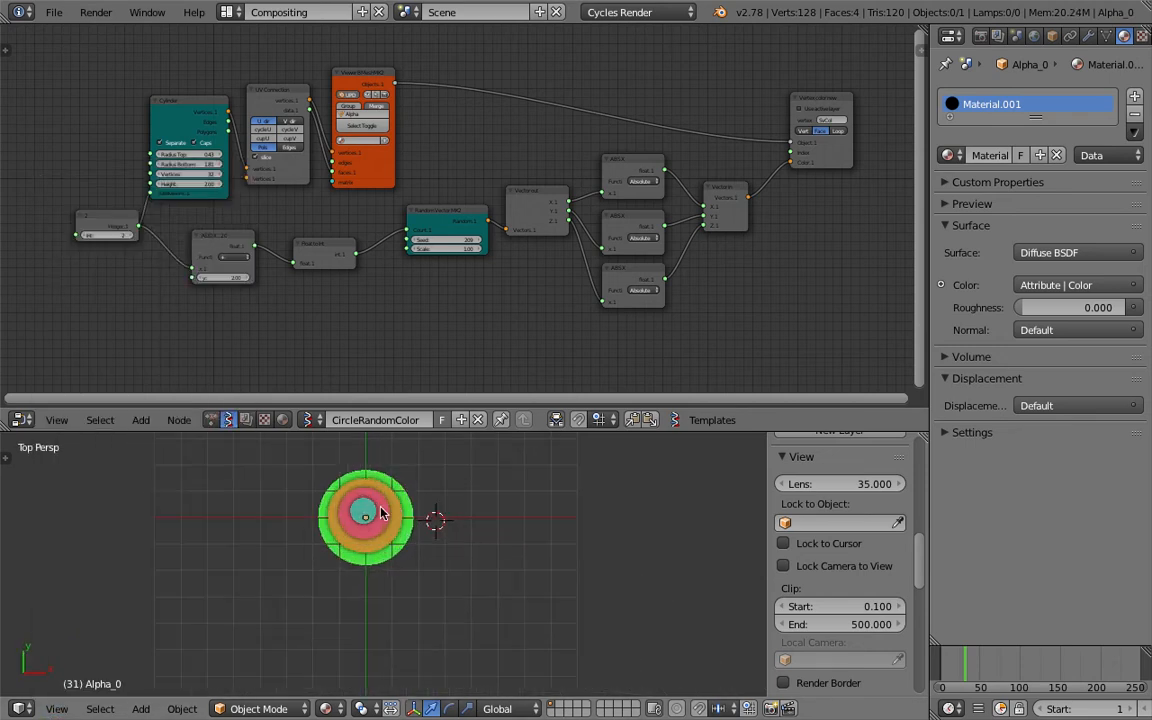
# Step: Spread out the viewer, UV Connection and Cylinder nodes, moving them up to make room in the node tree
pyautogui.moveTo(370, 266); pyautogui.dragTo(402, 295, button='middle')
pyautogui.moveTo(404, 197); pyautogui.dragTo(476, 156)
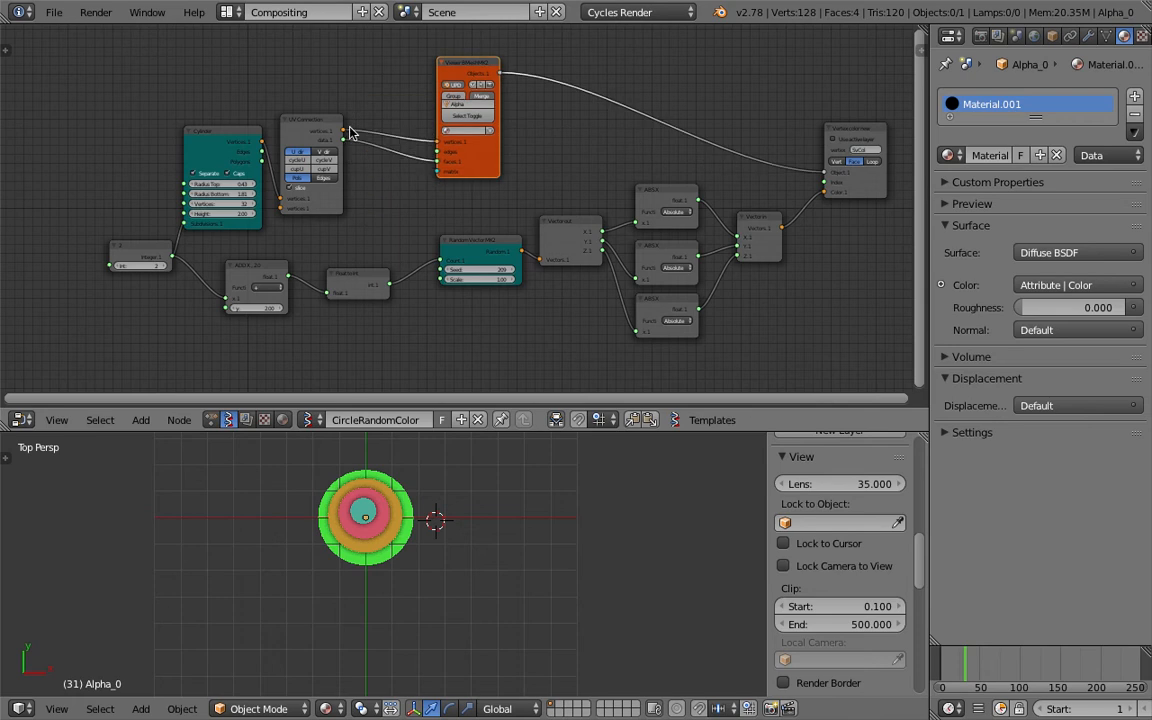
pyautogui.moveTo(312, 121); pyautogui.dragTo(322, 76)
pyautogui.moveTo(215, 131); pyautogui.dragTo(227, 110)
pyautogui.scroll(2, 466, 215)
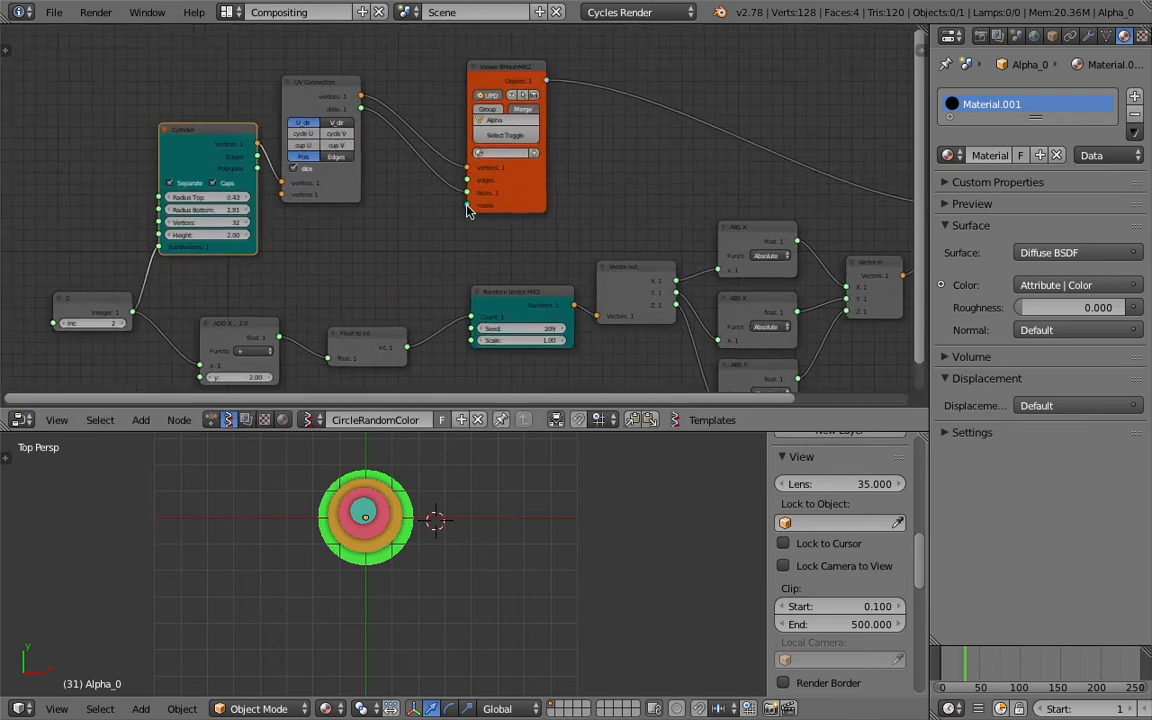
pyautogui.moveTo(474, 206); pyautogui.dragTo(502, 205, button='middle')
pyautogui.scroll(-3, 504, 212)
pyautogui.moveTo(453, 244); pyautogui.dragTo(534, 279, button='middle')
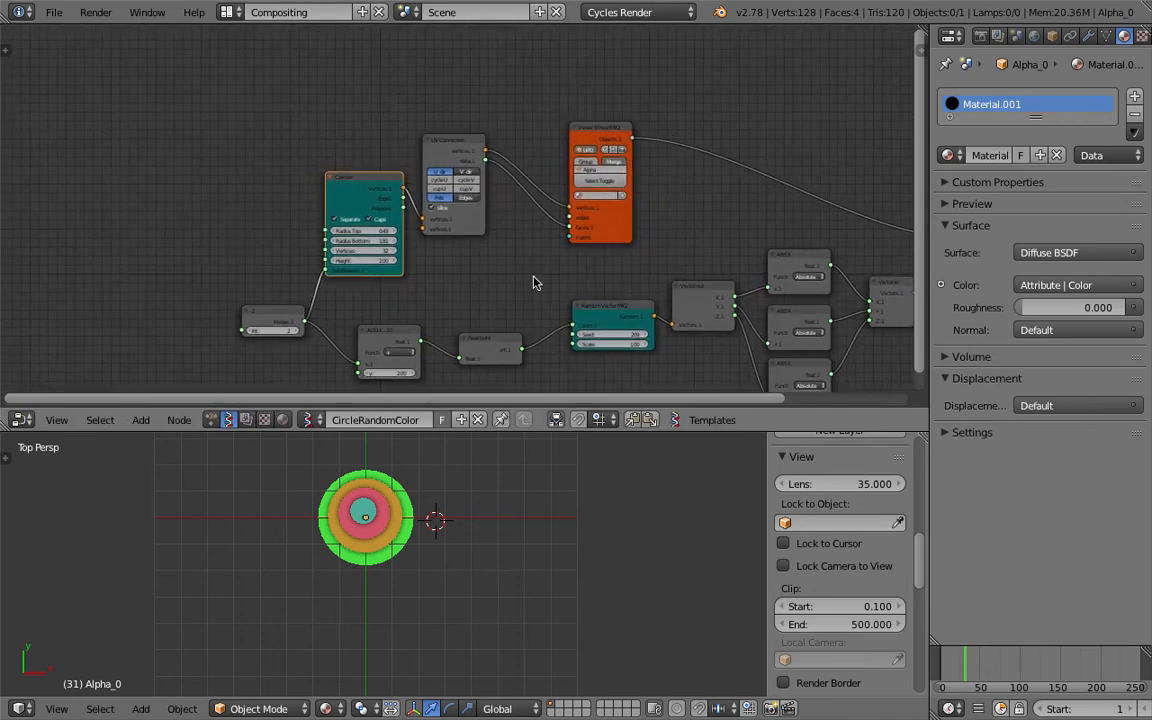
# Step: Add a Plane node above the Cylinder node
pyautogui.moveTo(350, 62); pyautogui.dragTo(362, 157, button='middle')
pyautogui.hotkey('shift', 'a')
pyautogui.click(360, 152)
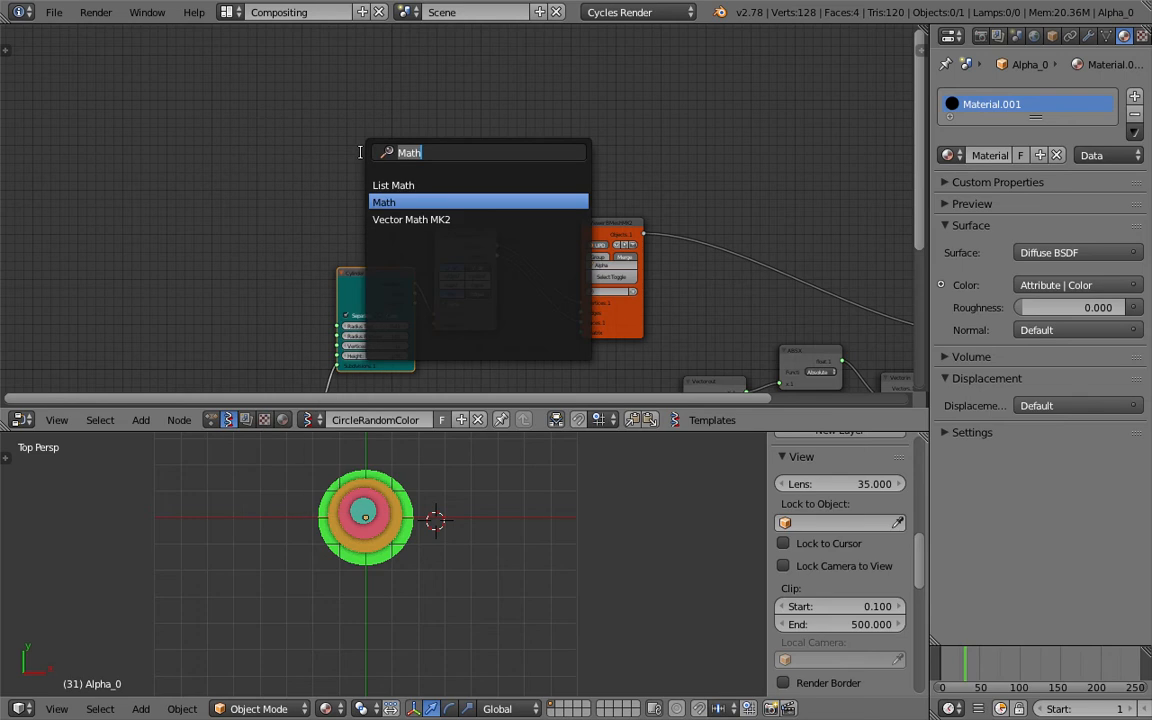
pyautogui.write('plan')
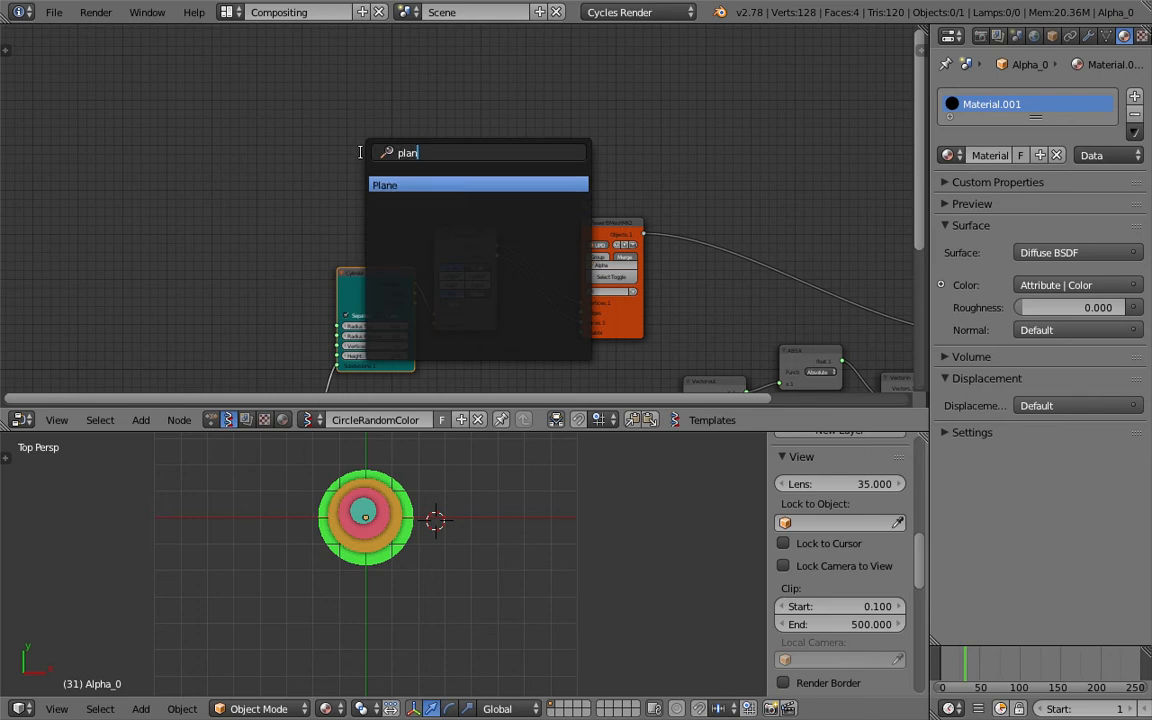
pyautogui.press('Return')
pyautogui.click(333, 130)
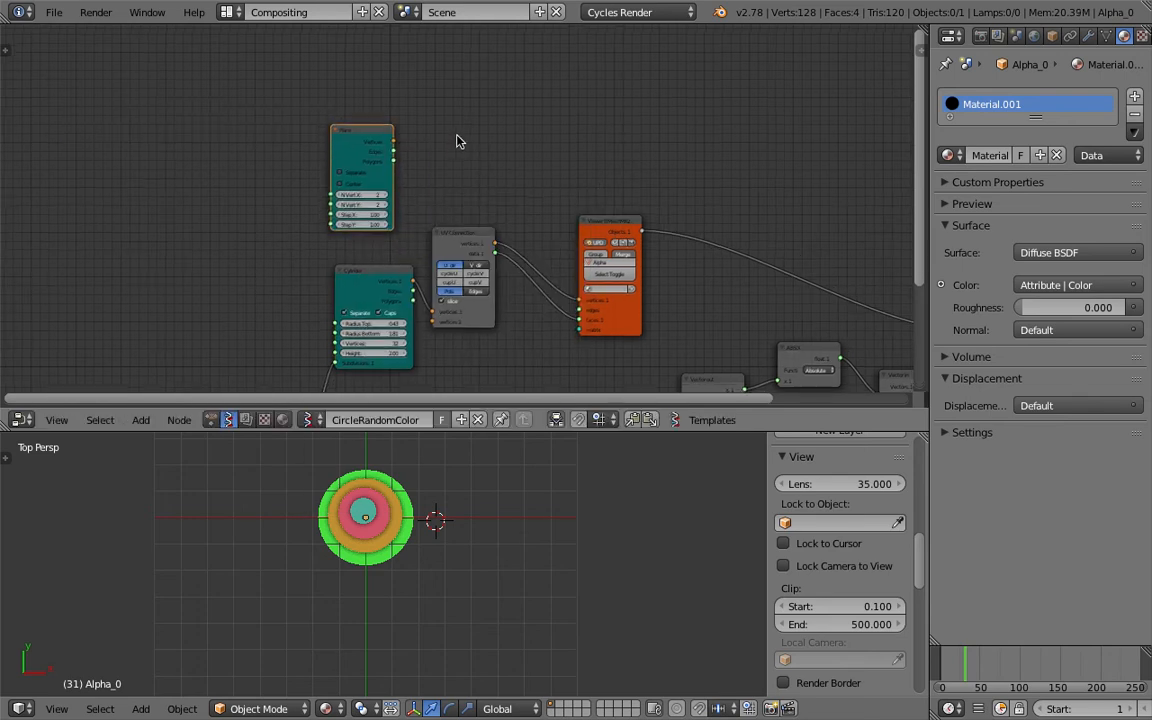
# Step: Connect the Plane node's vertices to the viewer's matrix input, increase its X and Y steps, and save over the file
pyautogui.scroll(1, 410, 122)
pyautogui.moveTo(379, 128); pyautogui.dragTo(578, 331)
pyautogui.moveTo(344, 212); pyautogui.dragTo(445, 212)
pyautogui.keyDown('shift'); pyautogui.moveTo(521, 545); pyautogui.dragTo(400, 518, button='middle'); pyautogui.keyUp('shift')
pyautogui.hotkey('ctrl', 's')
pyautogui.click(470, 609)
# Step: Delete the Plane node and save over the existing file
pyautogui.moveTo(667, 291); pyautogui.dragTo(359, 205, button='middle')
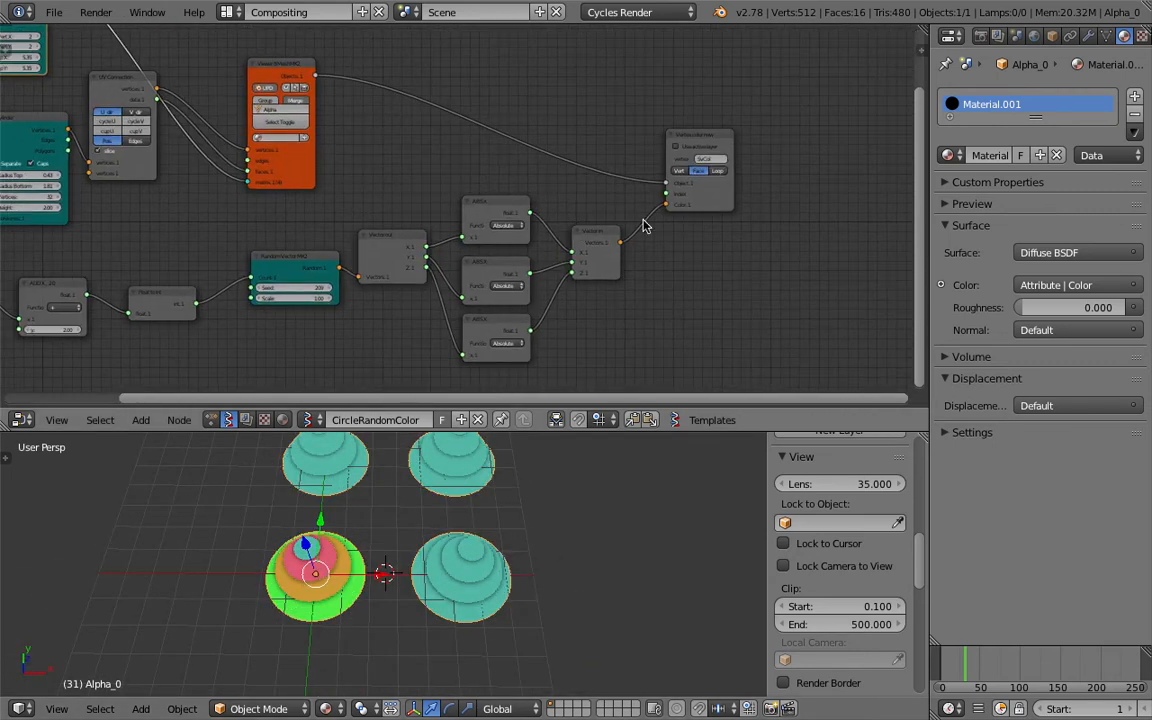
pyautogui.moveTo(739, 188); pyautogui.dragTo(668, 221, button='middle')
pyautogui.moveTo(537, 167); pyautogui.dragTo(769, 187, button='middle')
pyautogui.moveTo(507, 504); pyautogui.dragTo(425, 520, button='middle')
pyautogui.moveTo(307, 158); pyautogui.dragTo(355, 210, button='middle')
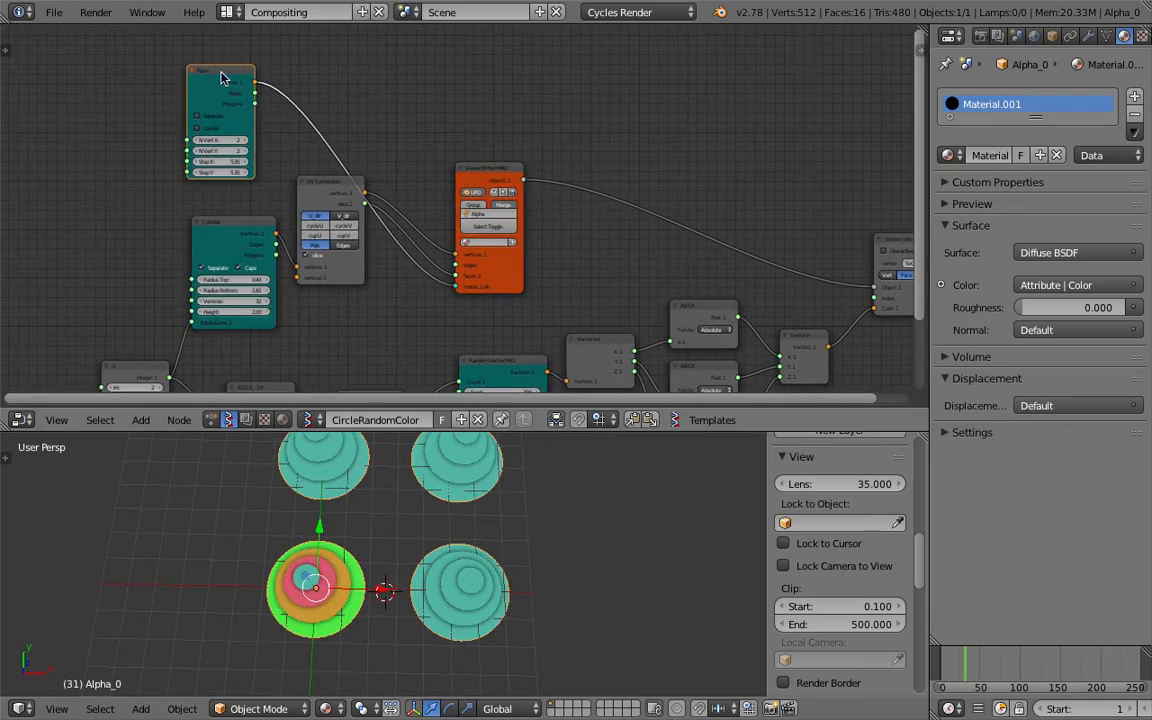
pyautogui.press('x')
pyautogui.keyDown('shift'); pyautogui.scroll(-3, 290, 141); pyautogui.keyUp('shift')
pyautogui.hotkey('ctrl', 's')
pyautogui.click(290, 150)
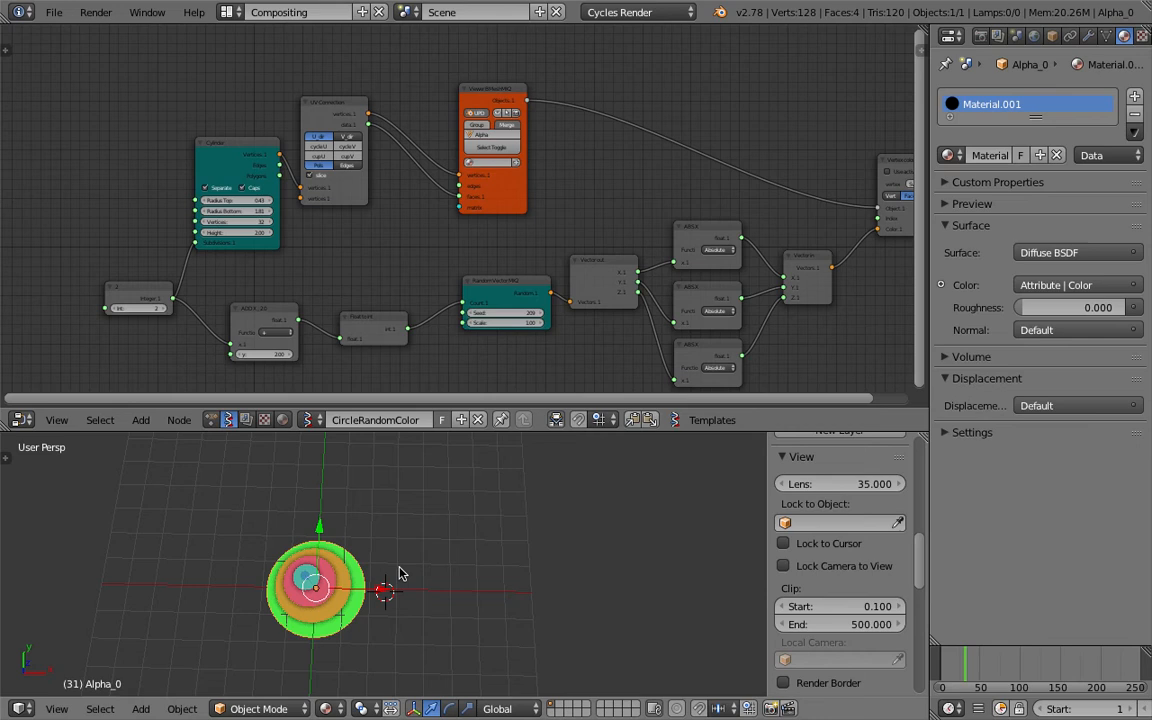
# Step: Show the single set of circles from the top and save over the existing file
pyautogui.moveTo(398, 496); pyautogui.dragTo(360, 525, button='middle')
pyautogui.click(57, 708)
pyautogui.click(80, 617)
pyautogui.hotkey('ctrl', 's')
pyautogui.click(522, 579)
# Step: Narrow the properties editor to widen the node editor and 3D view, and save over the existing file
pyautogui.moveTo(560, 300); pyautogui.dragTo(452, 247, button='middle')
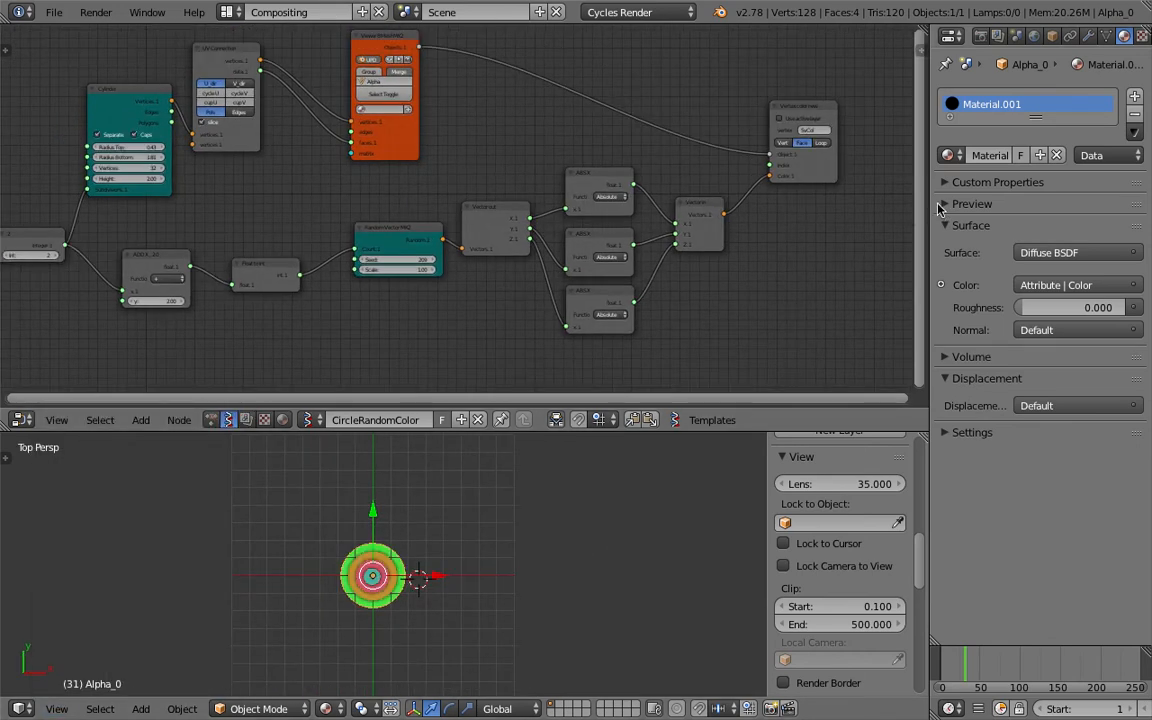
pyautogui.moveTo(933, 203); pyautogui.dragTo(1075, 203)
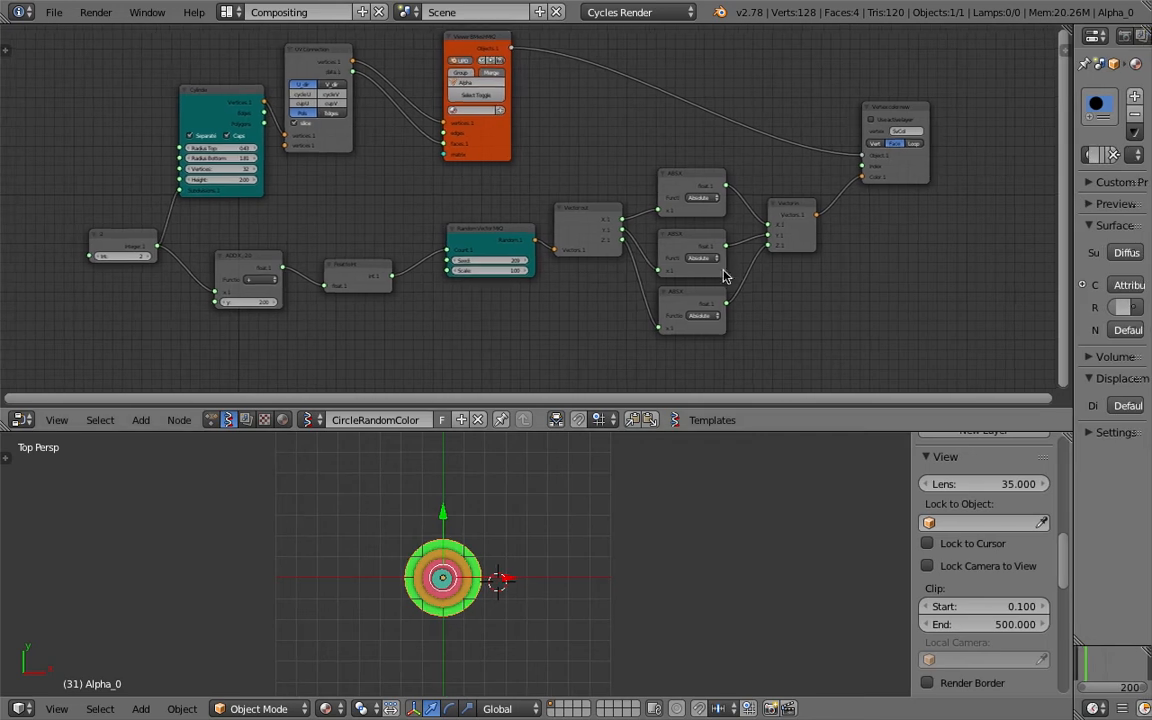
pyautogui.hotkey('ctrl', 's')
pyautogui.click(650, 273)
pyautogui.moveTo(650, 273); pyautogui.dragTo(624, 237, button='middle')
# Step: Move the Vertex color new node farther from the Vector in node and save over the existing file
pyautogui.click(780, 168)
pyautogui.moveTo(877, 138); pyautogui.dragTo(931, 147)
pyautogui.hotkey('ctrl', 's')
pyautogui.click(931, 151)
# Step: Add a Color in node below the Vector in node and save over the existing file
pyautogui.moveTo(849, 265); pyautogui.dragTo(825, 249, button='middle')
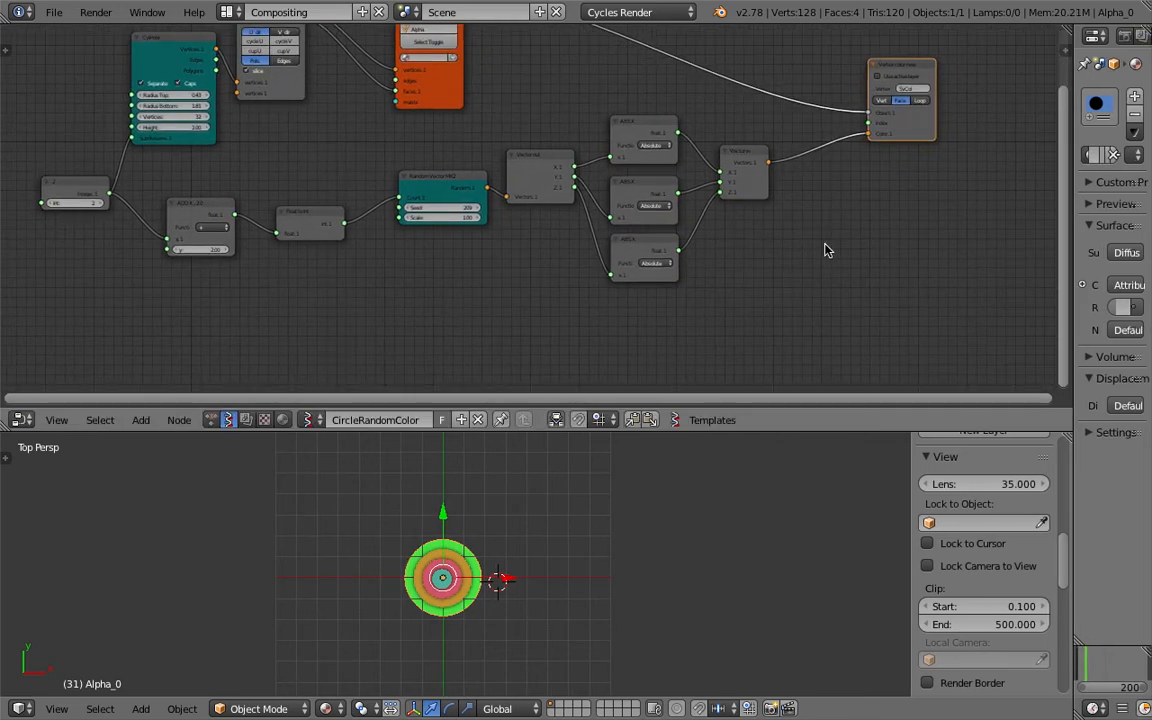
pyautogui.hotkey('shift', 'a')
pyautogui.click(826, 246)
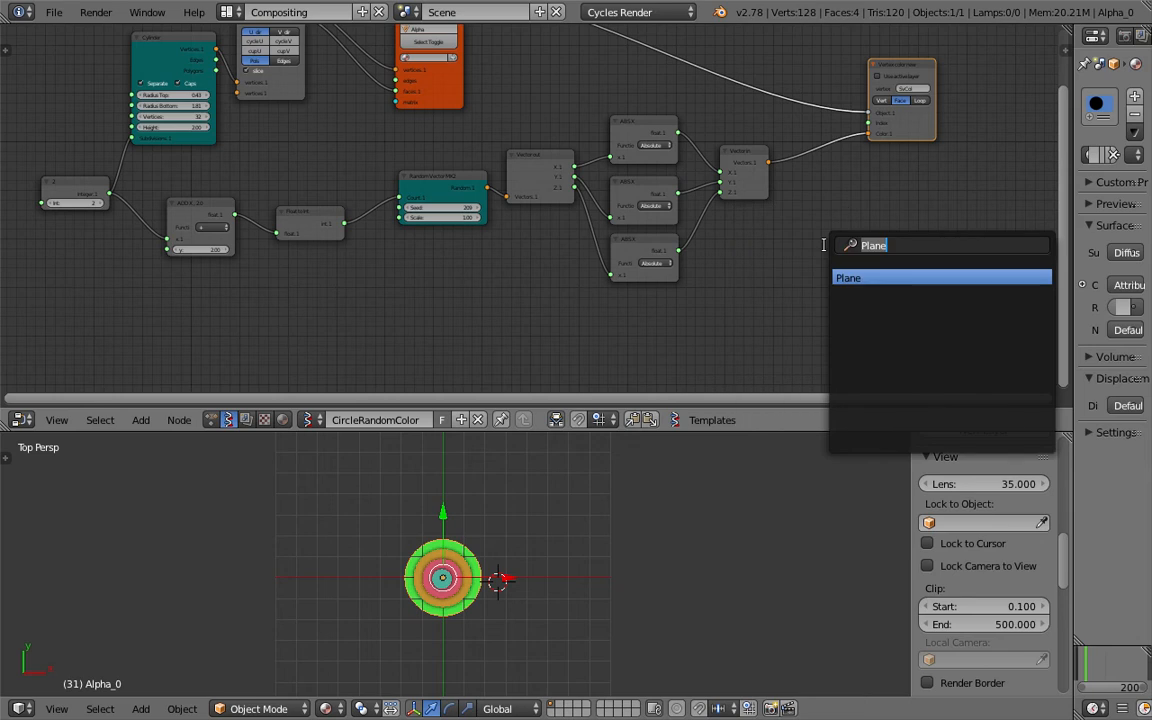
pyautogui.write('color')
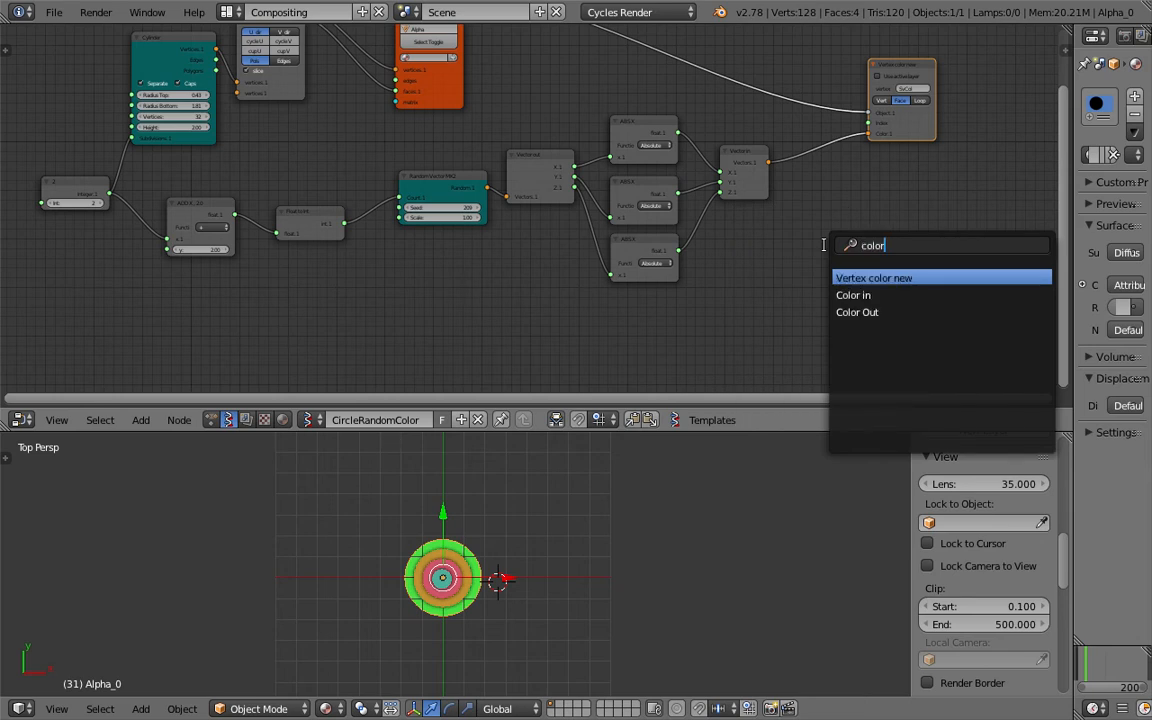
pyautogui.press('Down')
pyautogui.press('Return')
pyautogui.click(748, 250)
pyautogui.hotkey('ctrl', 's')
pyautogui.click(748, 250)
# Step: Place the Color in node beneath the three Absolute nodes, set it to HSV mode, and save over the file
pyautogui.moveTo(748, 250); pyautogui.dragTo(707, 228, button='middle')
pyautogui.scroll(1, 697, 227)
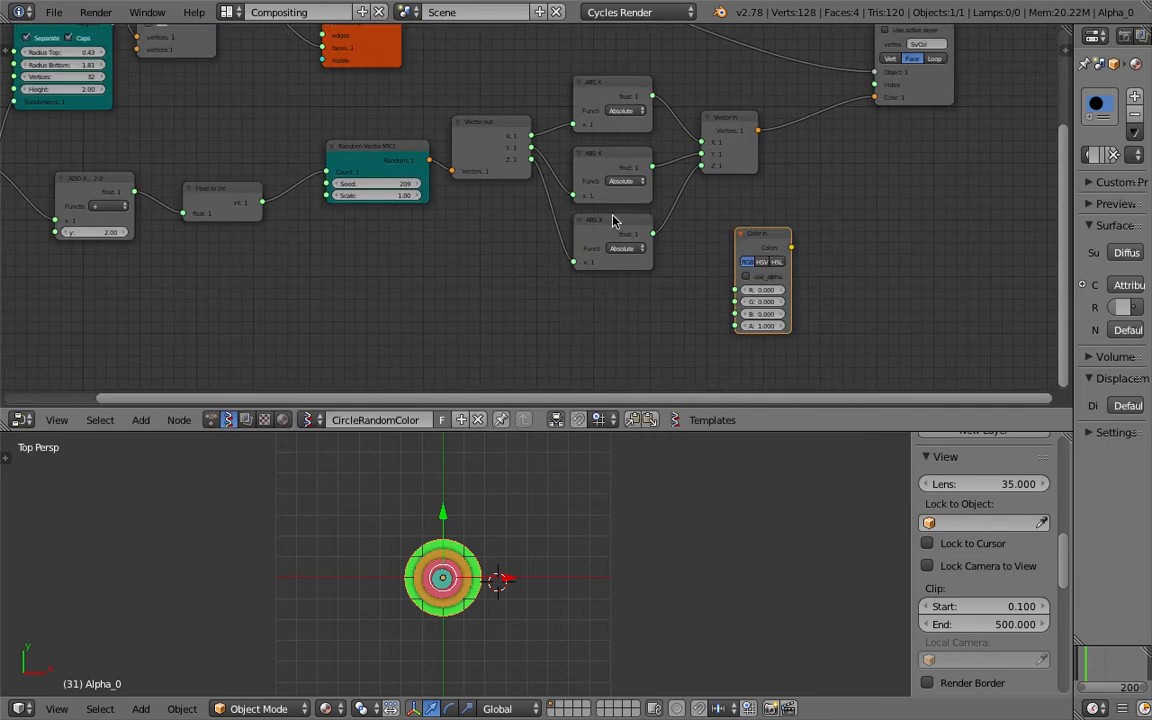
pyautogui.moveTo(760, 233); pyautogui.dragTo(622, 275)
pyautogui.moveTo(656, 311); pyautogui.dragTo(660, 298, button='middle')
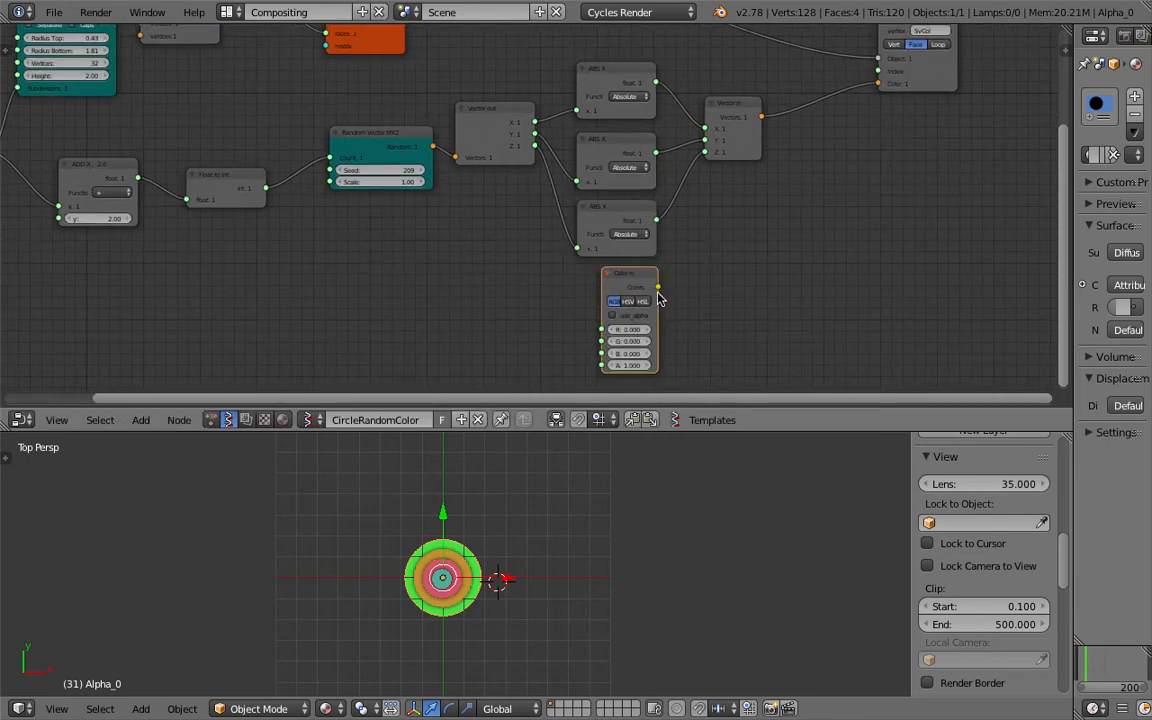
pyautogui.scroll(1, 714, 231)
pyautogui.moveTo(645, 283)
pyautogui.mouseDown()
pyautogui.moveTo(714, 231)
pyautogui.moveTo(666, 309)
pyautogui.moveTo(650, 306)
pyautogui.mouseUp()
pyautogui.scroll(-1, 694, 301)
pyautogui.hotkey('ctrl', 's')
pyautogui.click(663, 296)
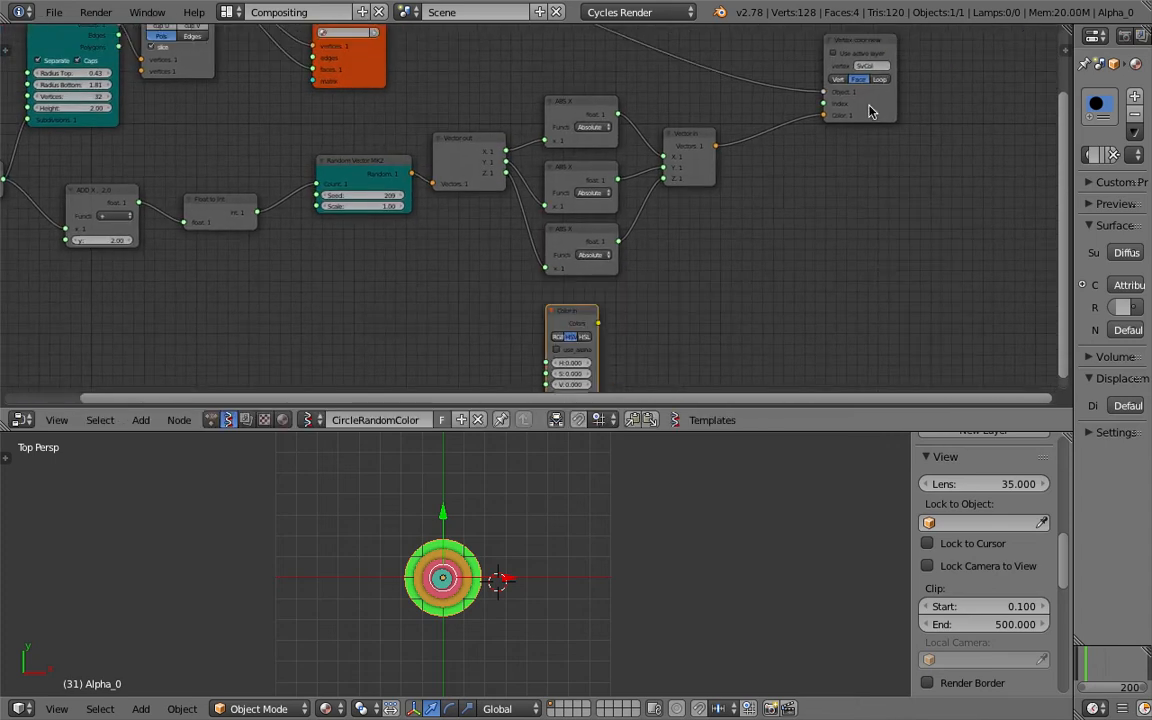
# Step: Shift the Vertex color new node farther out to free space beside Vector in, and save over the file
pyautogui.moveTo(869, 112); pyautogui.dragTo(942, 126)
pyautogui.scroll(2, 520, 550)
pyautogui.hotkey('ctrl', 's')
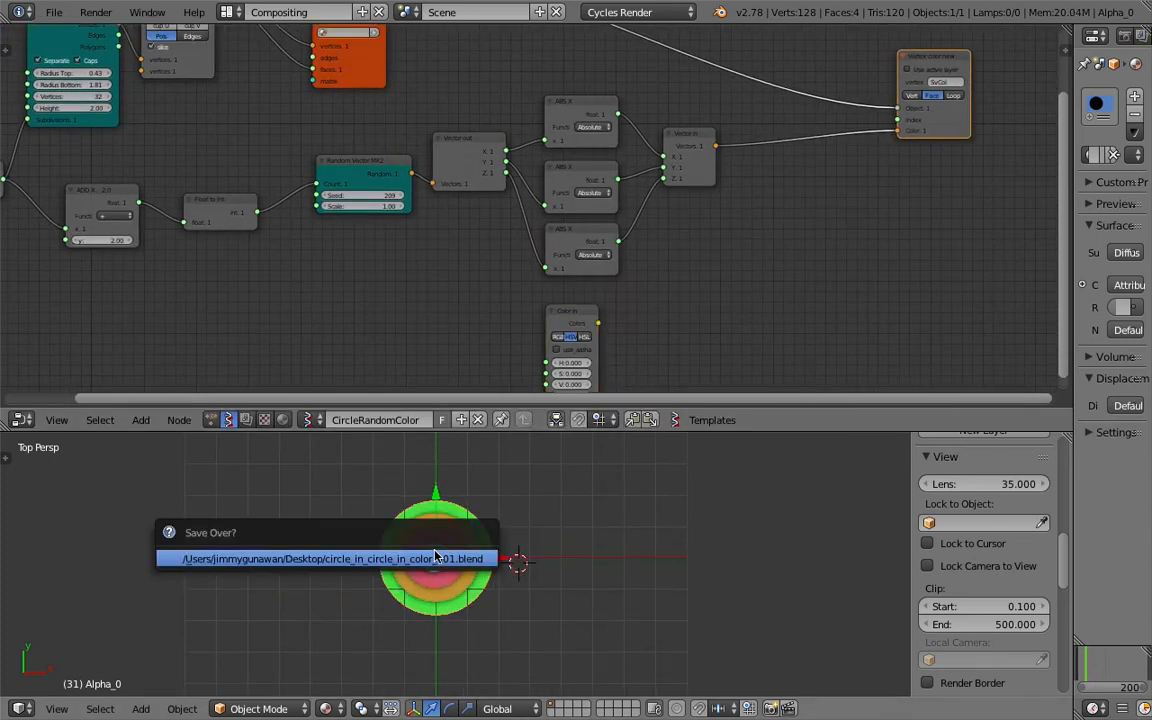
pyautogui.click(433, 555)
# Step: Add a Random Num Gen node below the Random Vector MK2 node
pyautogui.moveTo(764, 247); pyautogui.dragTo(718, 243, button='middle')
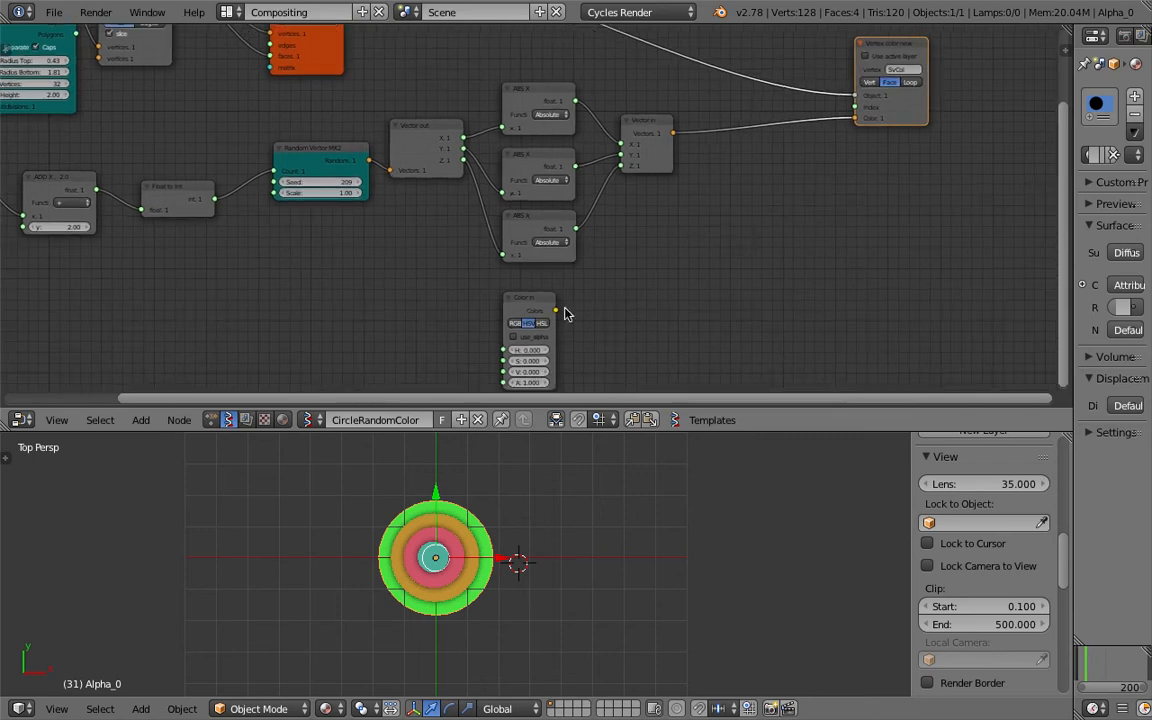
pyautogui.moveTo(557, 311); pyautogui.dragTo(596, 309)
pyautogui.moveTo(609, 304)
pyautogui.mouseDown(button='middle')
pyautogui.moveTo(629, 293)
pyautogui.moveTo(609, 310)
pyautogui.mouseUp(button='middle')
pyautogui.hotkey('ctrl', 'f')
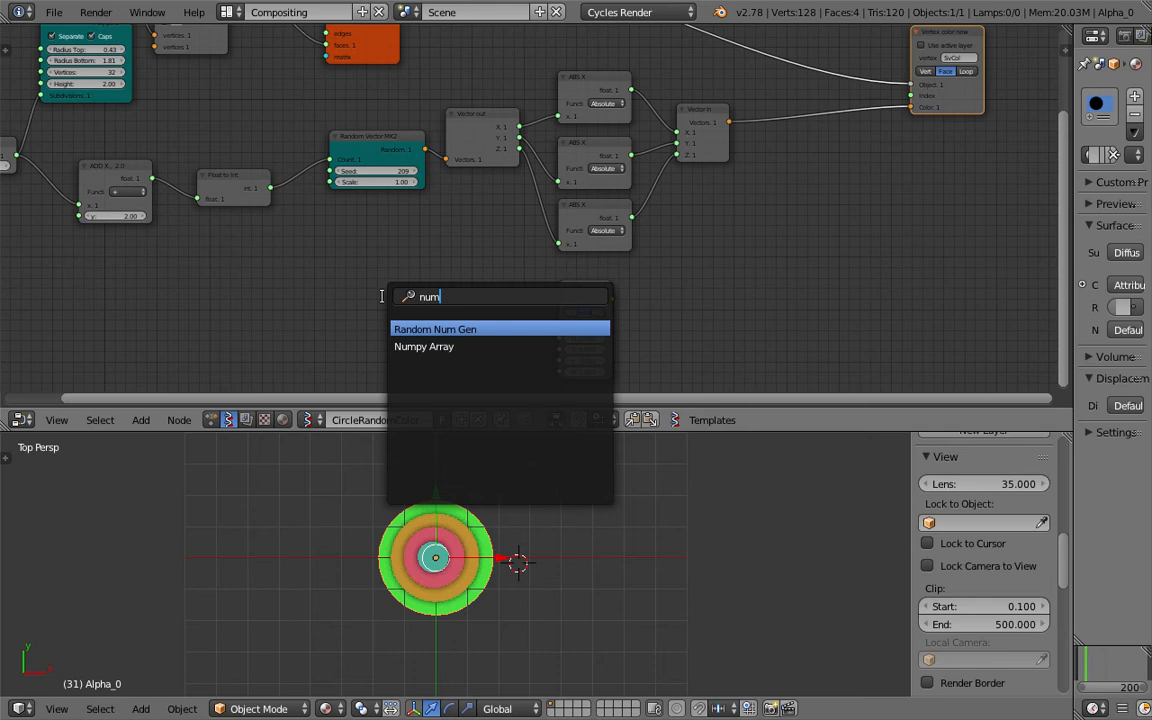
pyautogui.press('Return')
pyautogui.click(305, 252)
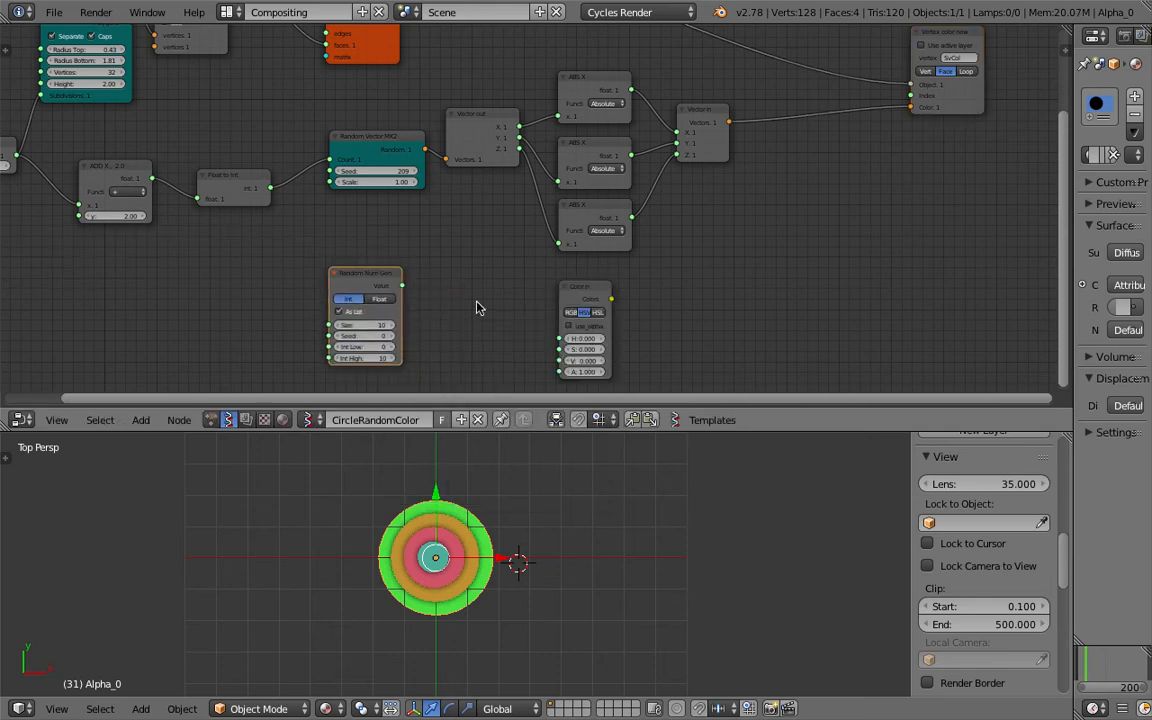
# Step: Add a Range Float node below Random Vector MK2 and place the Random Num Gen node underneath it
pyautogui.hotkey('ctrl', 'f')
pyautogui.write('range f')
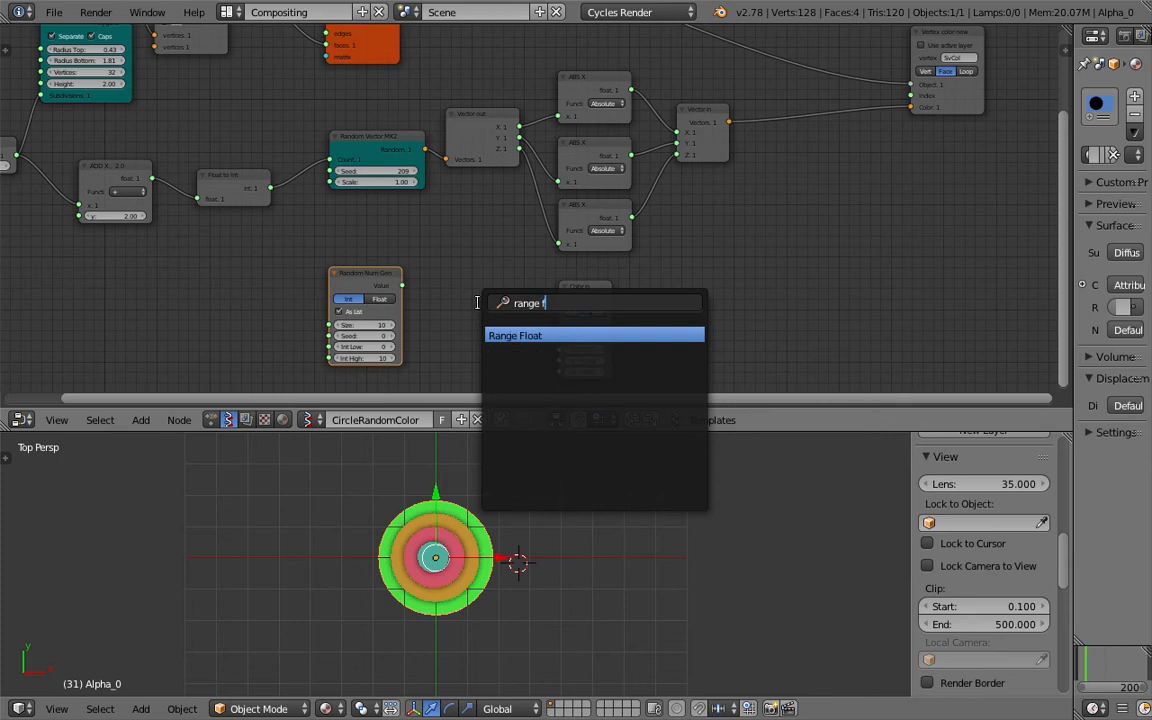
pyautogui.press('Return')
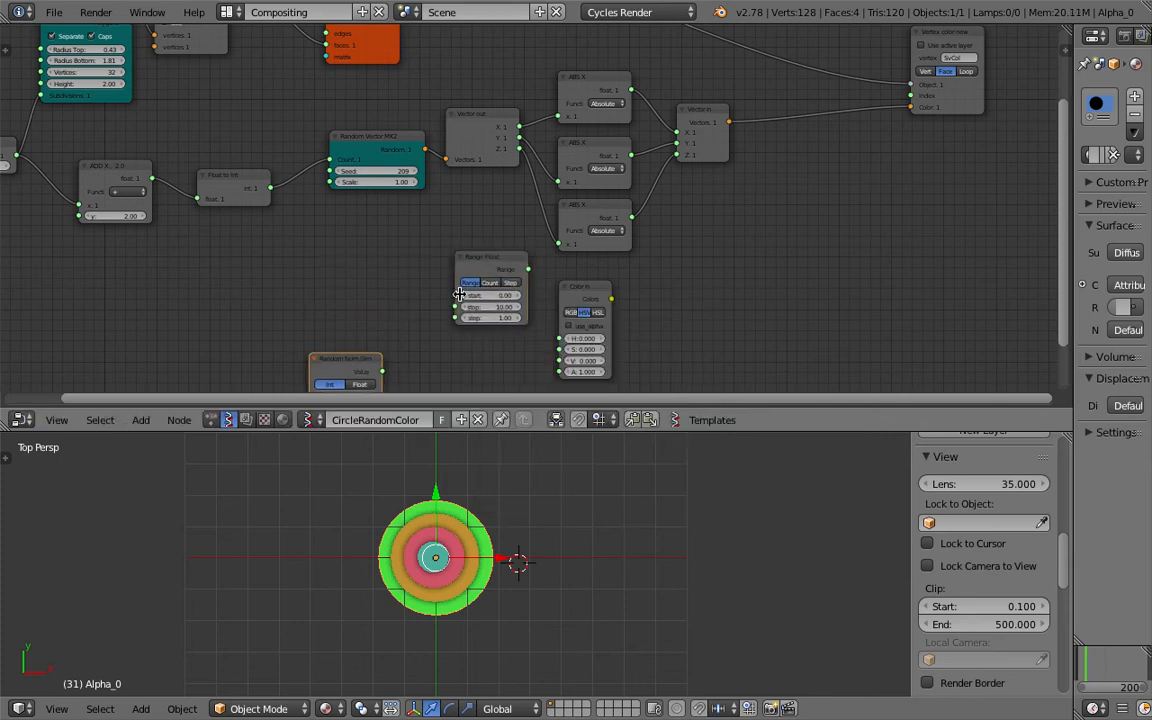
pyautogui.click(340, 260)
pyautogui.moveTo(360, 356); pyautogui.dragTo(375, 353)
pyautogui.moveTo(385, 362); pyautogui.dragTo(400, 333, button='middle')
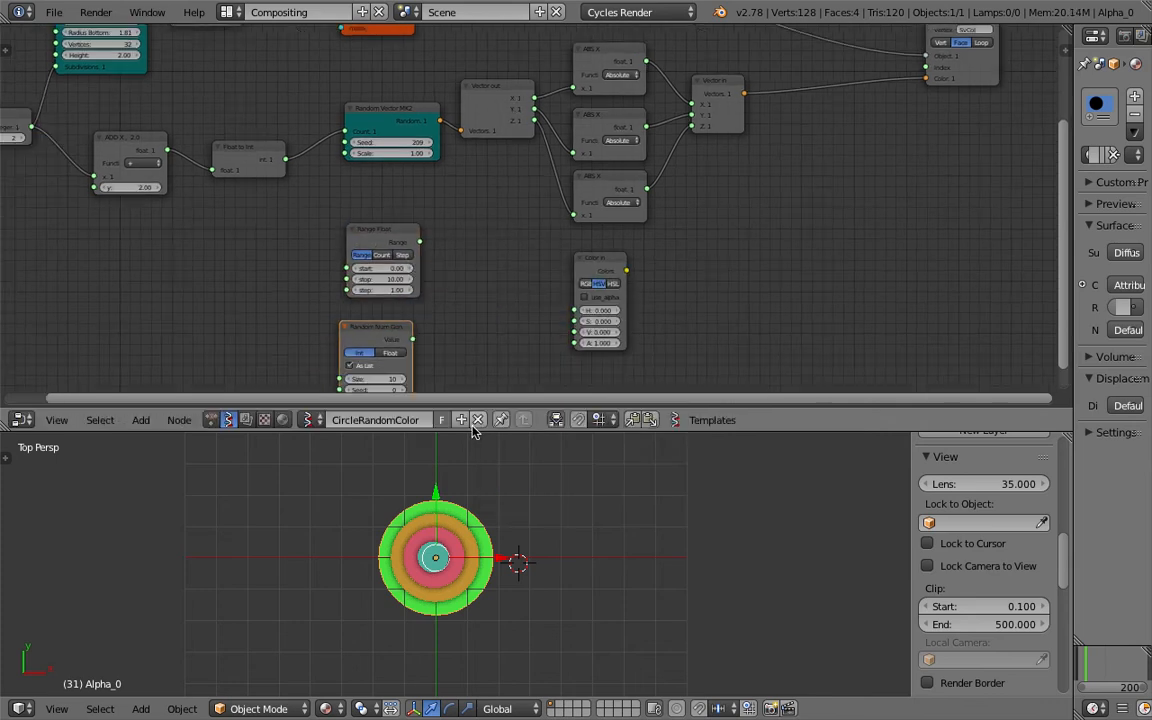
# Step: Widen the Color in node so its HSV fields are readable, and save over the file
pyautogui.moveTo(440, 432); pyautogui.dragTo(440, 540)
pyautogui.scroll(1, 422, 398)
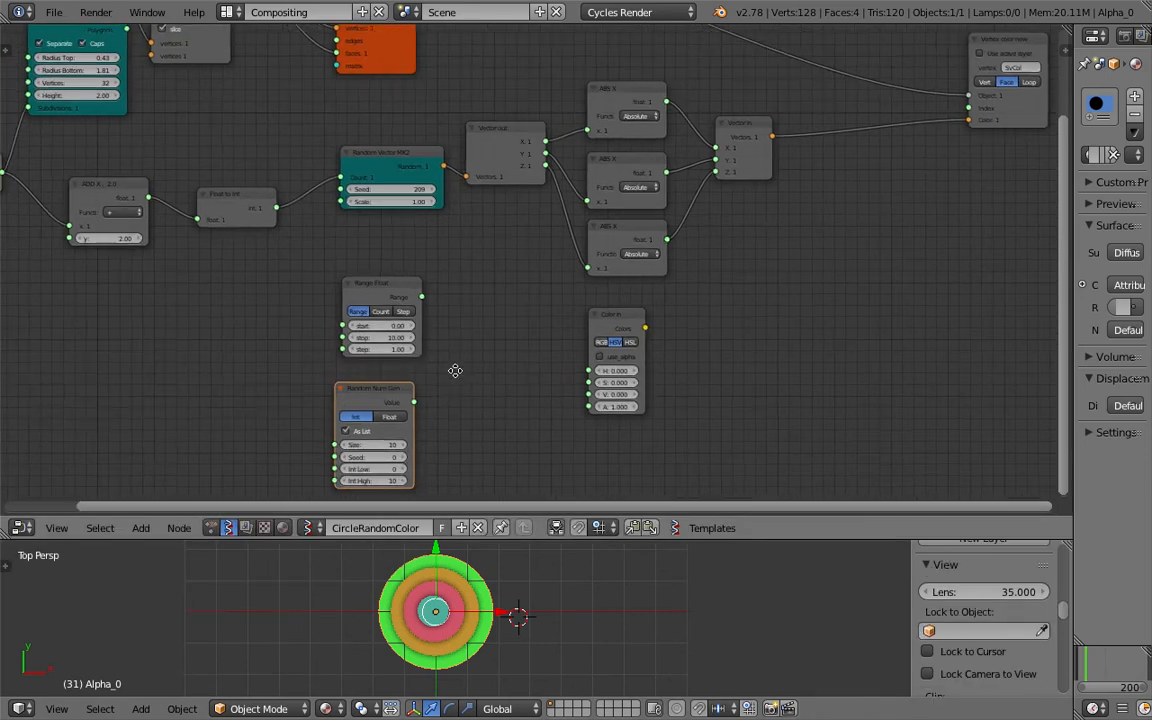
pyautogui.scroll(1, 560, 355)
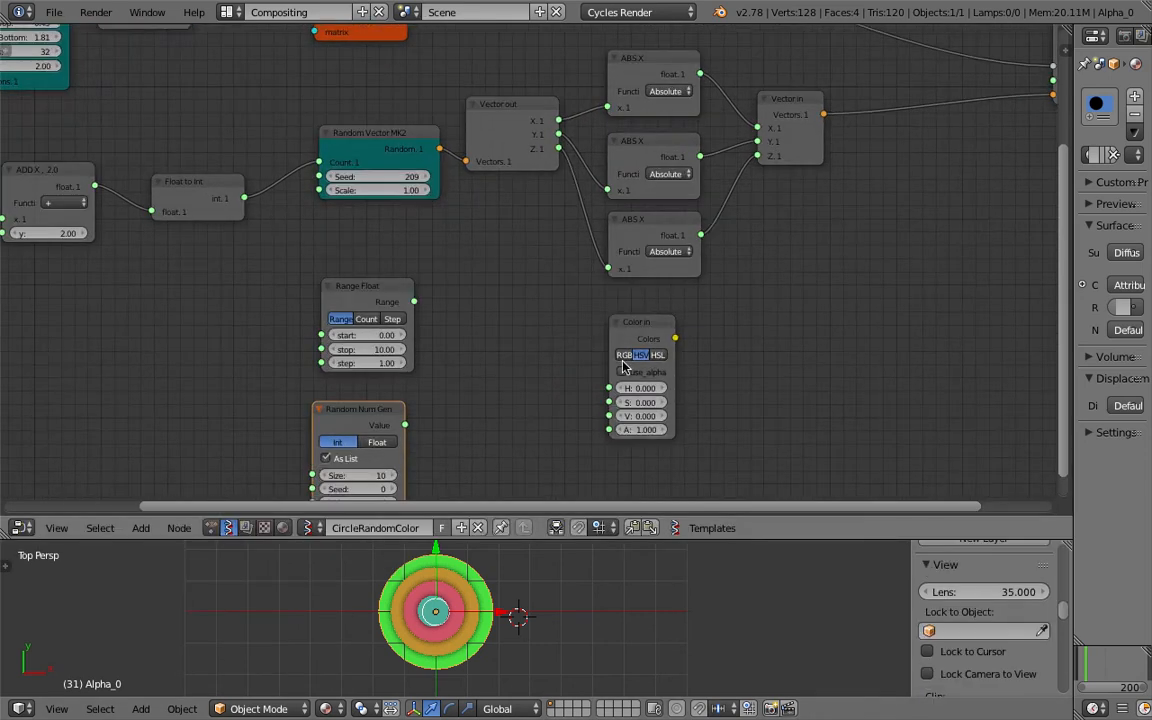
pyautogui.click(672, 372)
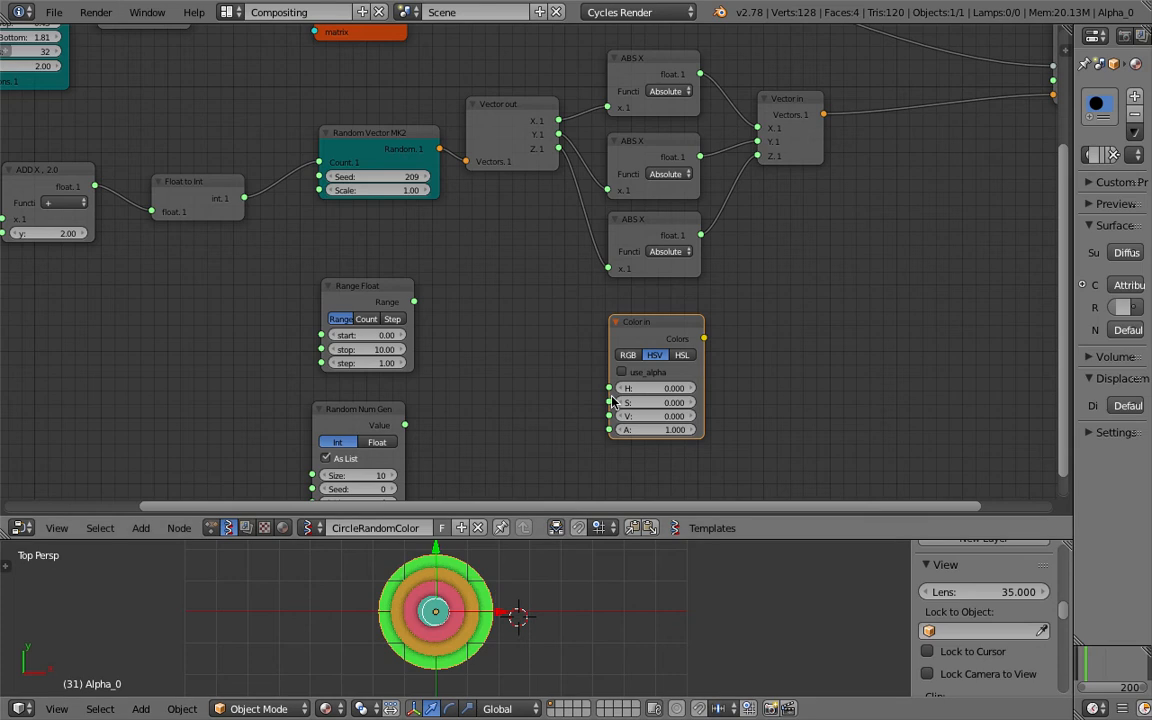
pyautogui.scroll(-1, 607, 385)
pyautogui.hotkey('ctrl', 's')
pyautogui.press('Return')
# Step: Connect the Color in node's Colors output to the Color input of Vertex color new
pyautogui.moveTo(678, 330); pyautogui.dragTo(705, 350, button='middle')
pyautogui.moveTo(699, 350); pyautogui.dragTo(732, 337)
pyautogui.moveTo(883, 213); pyautogui.dragTo(975, 157)
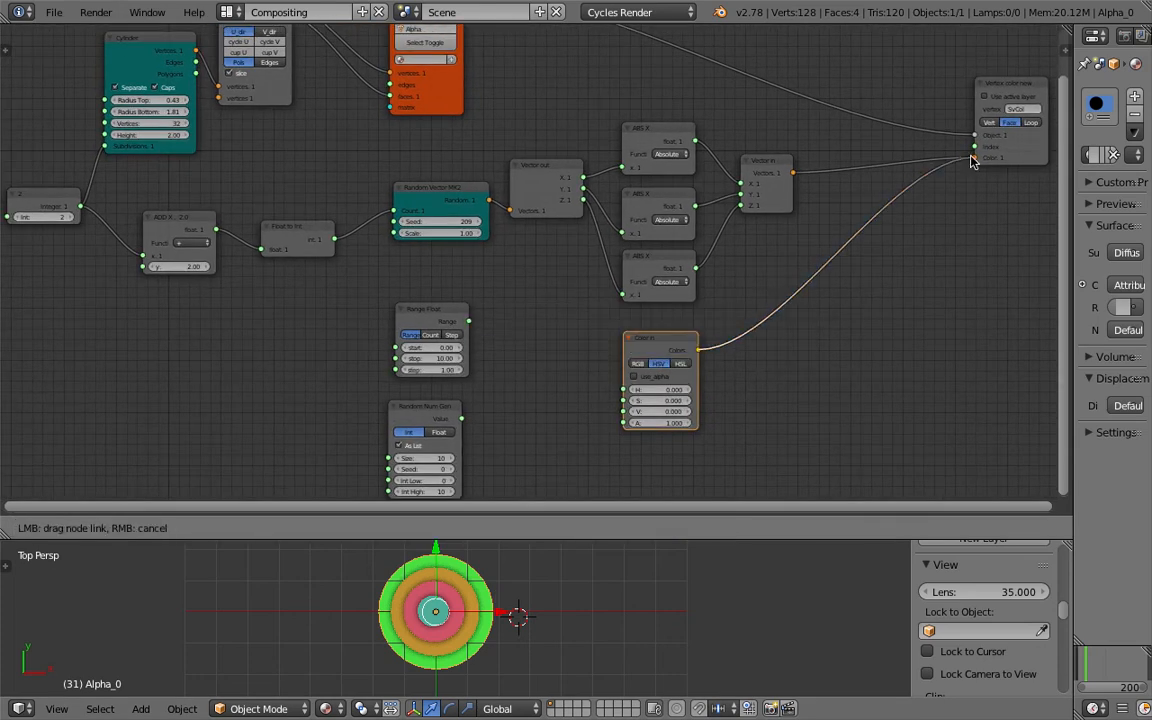
# Step: Set the Color in node's saturation and value to 1.000 and its hue to 0.150, and save over the file
pyautogui.moveTo(712, 345); pyautogui.dragTo(743, 343, button='middle')
pyautogui.scroll(1, 743, 343)
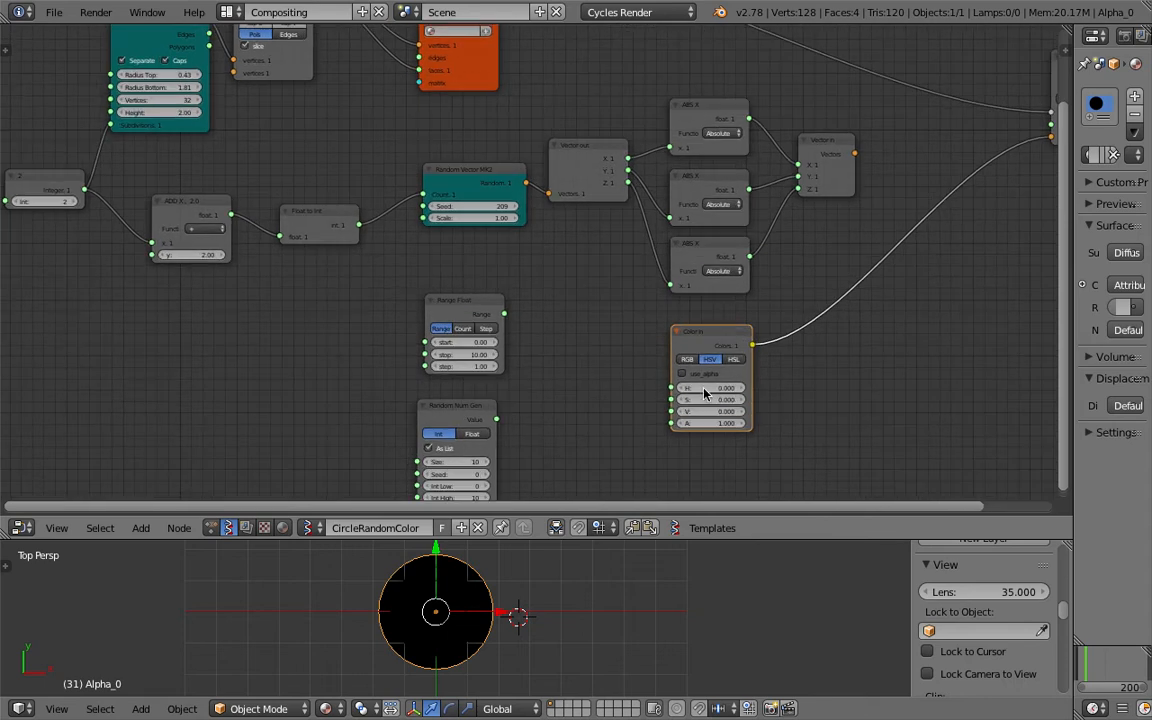
pyautogui.scroll(1, 705, 393)
pyautogui.click(745, 410)
pyautogui.write('1')
pyautogui.press('Return')
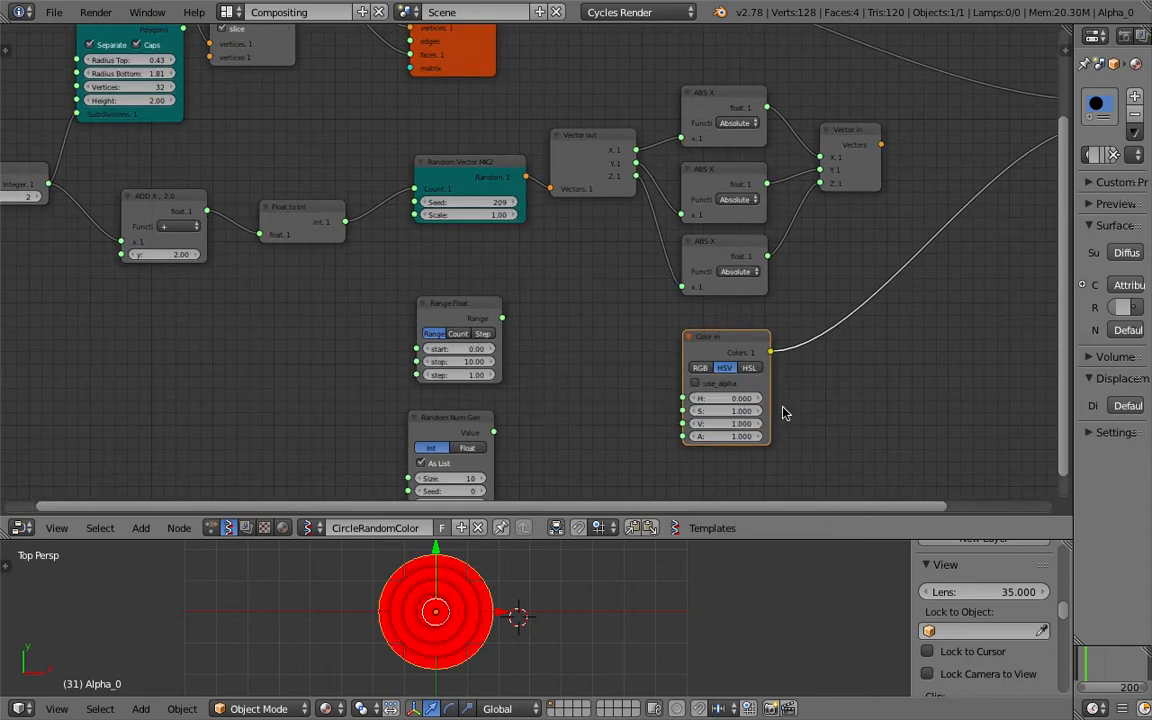
pyautogui.moveTo(733, 399)
pyautogui.mouseDown()
pyautogui.moveTo(746, 399)
pyautogui.moveTo(728, 399)
pyautogui.mouseUp()
pyautogui.hotkey('ctrl', 's')
pyautogui.click(728, 398)
# Step: Align the Range Float node directly beneath Random Vector MK2 and save over the file
pyautogui.moveTo(505, 312); pyautogui.dragTo(513, 290, button='middle')
pyautogui.moveTo(480, 293); pyautogui.dragTo(475, 284)
pyautogui.moveTo(475, 284); pyautogui.dragTo(557, 311, button='middle')
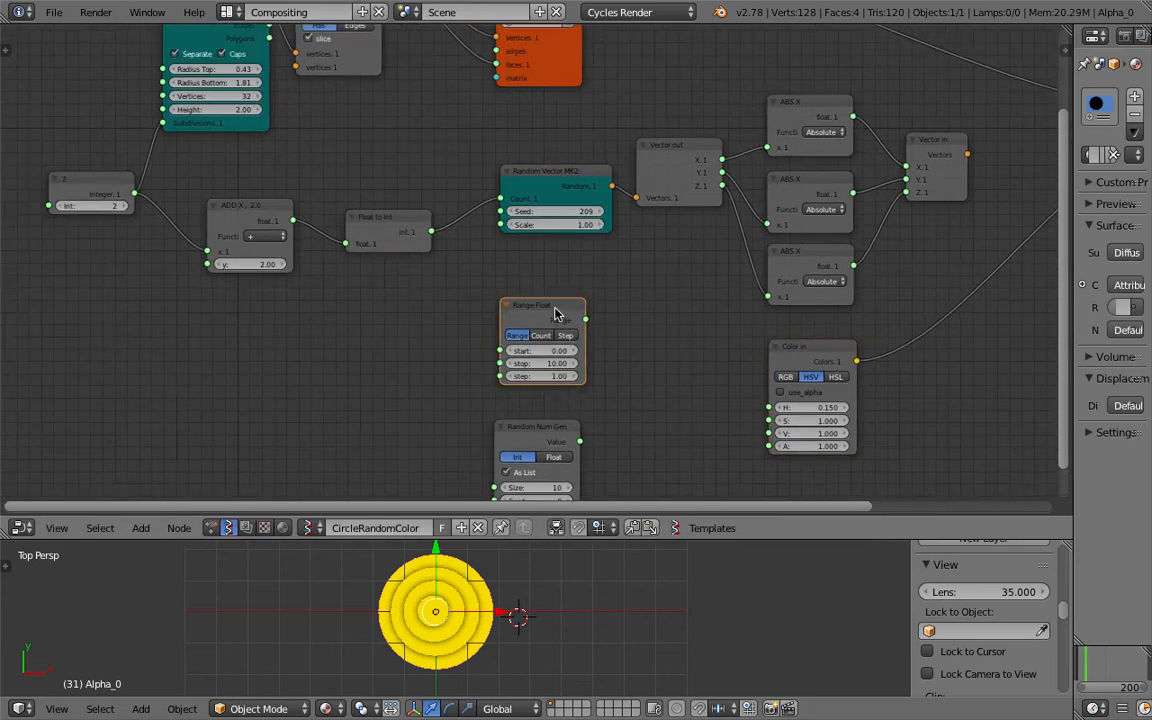
pyautogui.scroll(-1, 557, 311)
pyautogui.hotkey('ctrl', 's')
pyautogui.click(557, 311)
pyautogui.moveTo(583, 316); pyautogui.dragTo(627, 345)
# Step: Move the ADD X node closer to the Integer node, clear of Float to Int
pyautogui.moveTo(341, 248); pyautogui.dragTo(371, 250, button='middle')
pyautogui.moveTo(411, 237); pyautogui.dragTo(300, 212)
pyautogui.scroll(1, 265, 207)
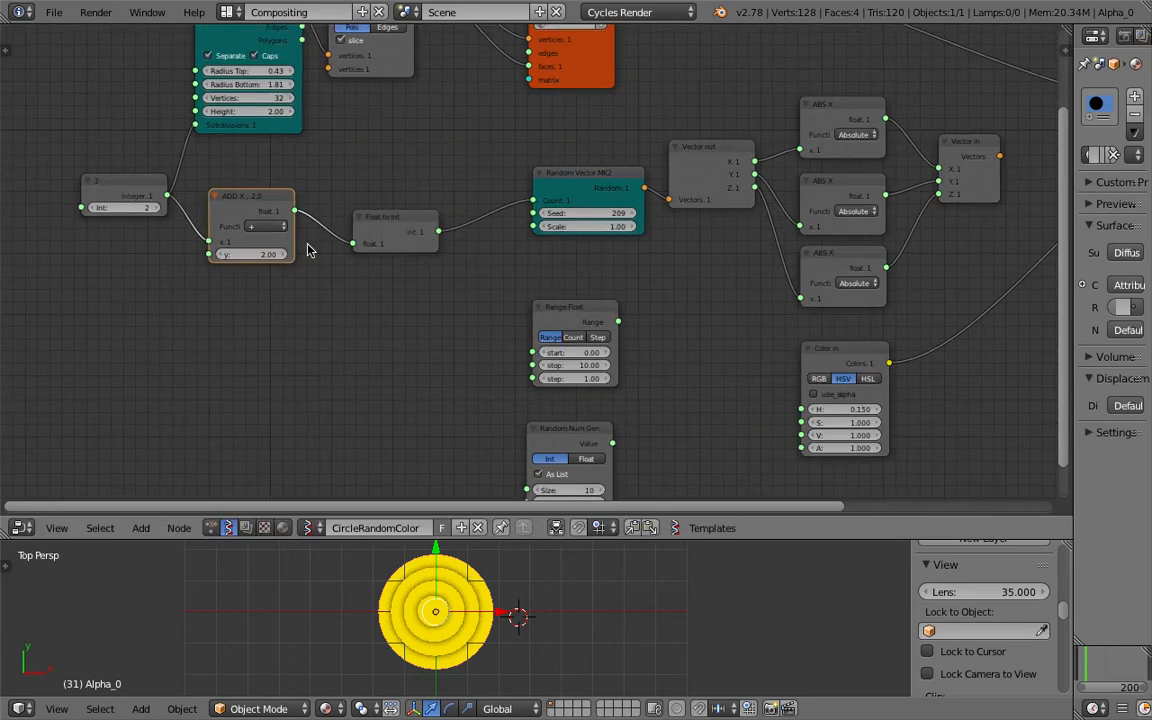
# Step: Switch the Range Float node to Count mode and connect the Float to Int output to its count input
pyautogui.moveTo(438, 232); pyautogui.dragTo(475, 305)
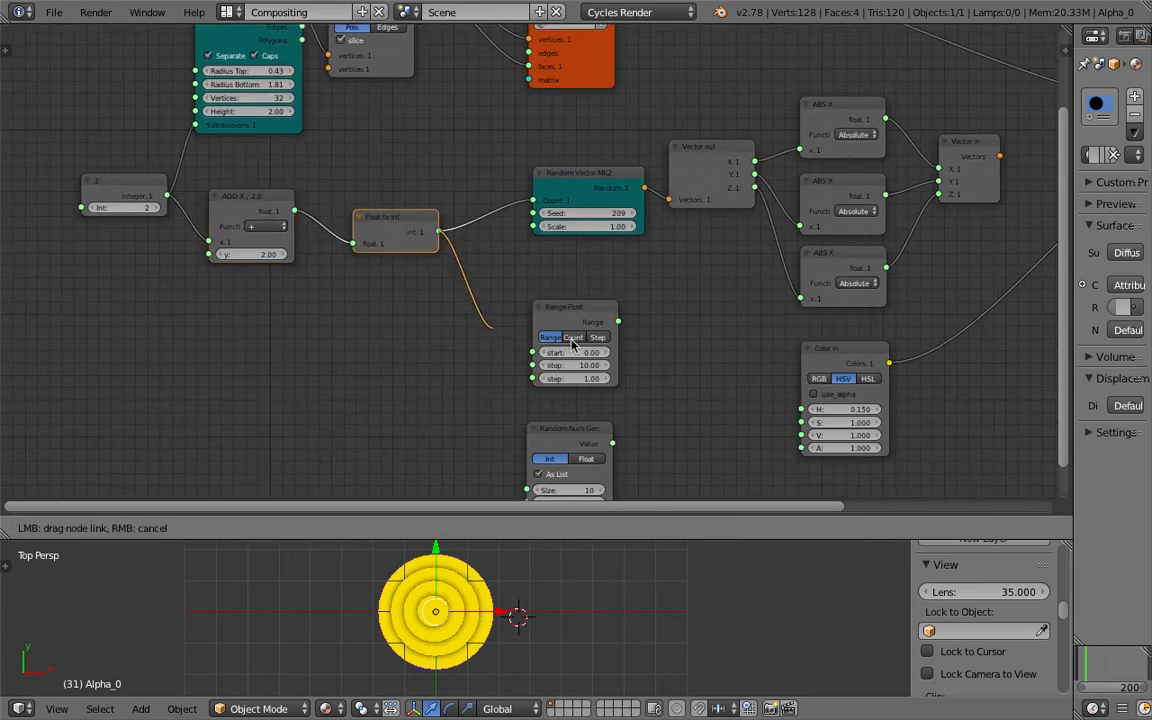
pyautogui.moveTo(573, 342); pyautogui.dragTo(573, 338)
pyautogui.moveTo(438, 232); pyautogui.dragTo(532, 379)
pyautogui.scroll(2, 560, 380)
pyautogui.moveTo(671, 392); pyautogui.dragTo(656, 363, button='middle')
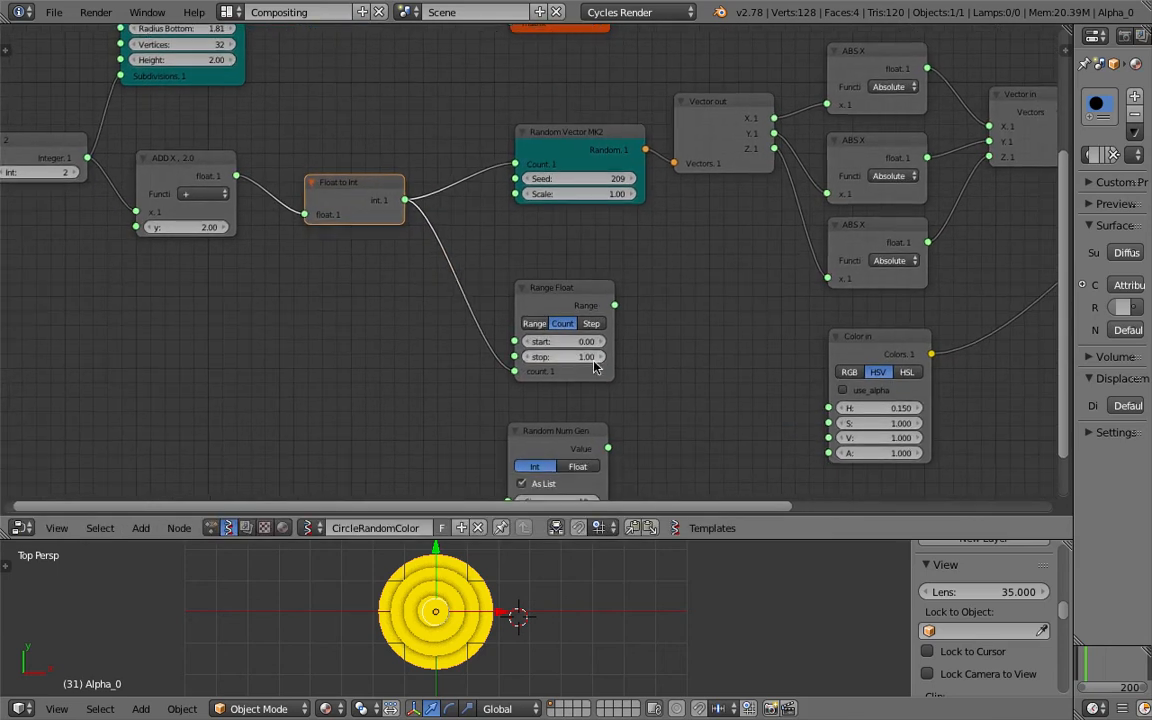
# Step: Connect the Range Float output to the Color in node's H input and save over the file
pyautogui.moveTo(620, 309); pyautogui.dragTo(828, 408)
pyautogui.scroll(-1, 681, 303)
pyautogui.hotkey('ctrl', 's')
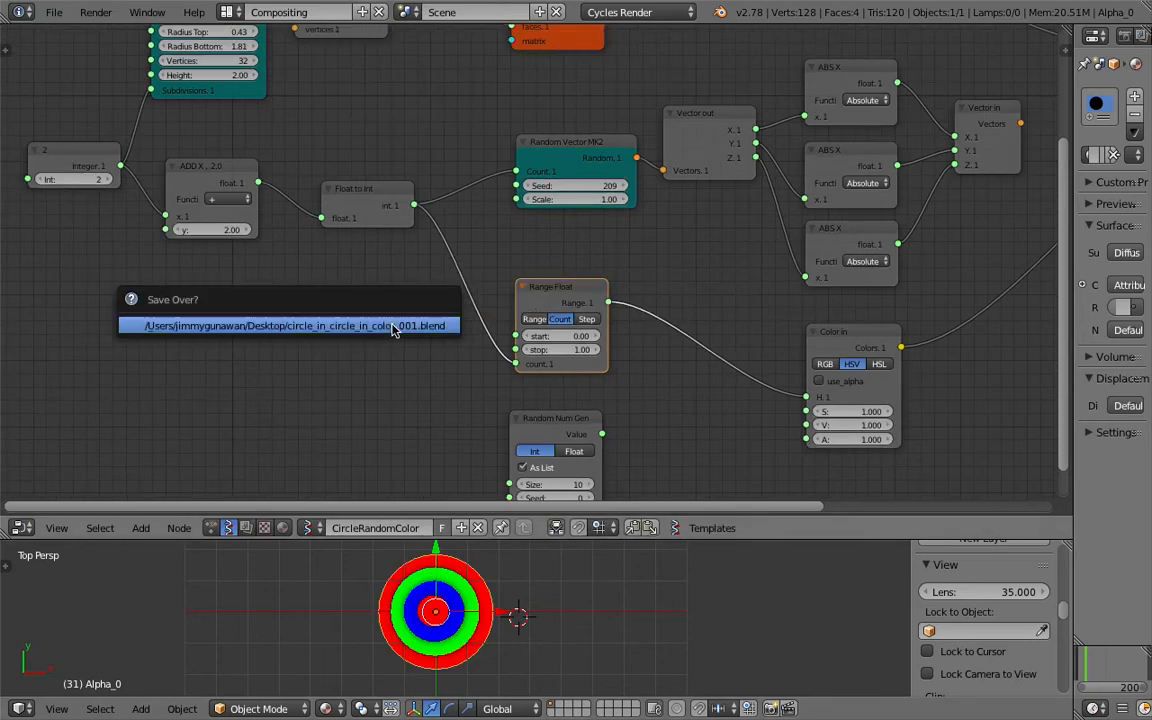
pyautogui.click(463, 328)
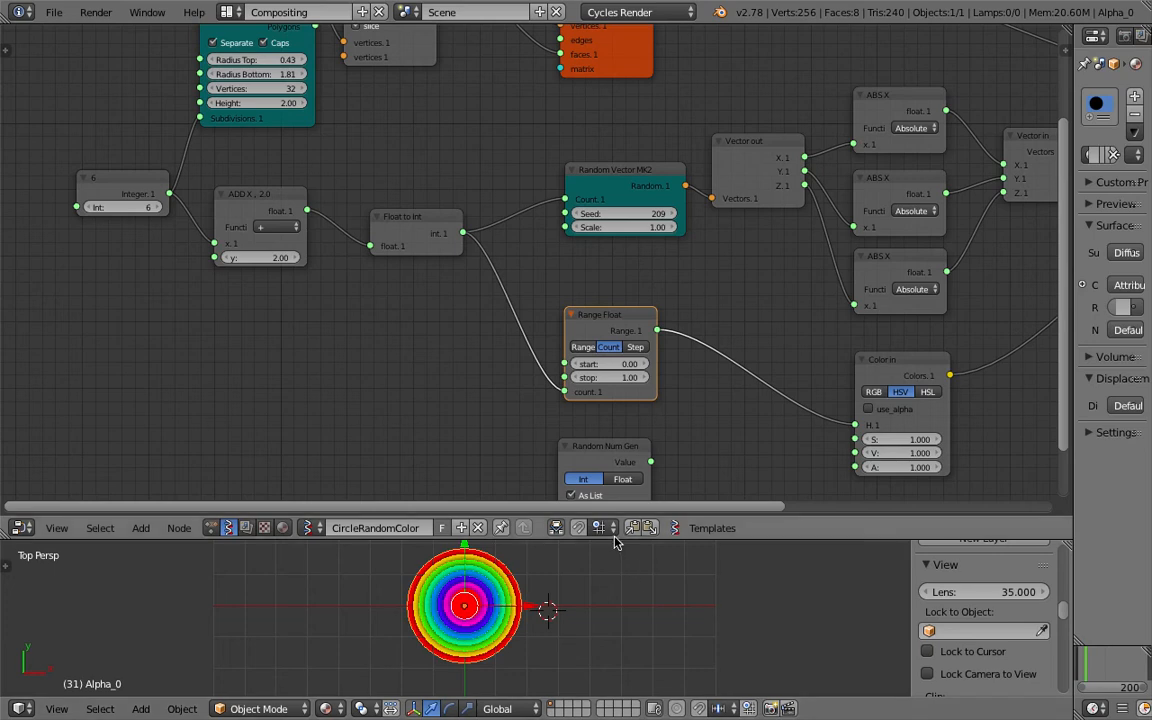
# Step: Enlarge the 3D viewport and show the coloured rings in top orthographic view
pyautogui.moveTo(617, 533); pyautogui.dragTo(620, 402)
pyautogui.scroll(3, 620, 552)
pyautogui.moveTo(620, 552); pyautogui.dragTo(490, 625, button='middle')
pyautogui.scroll(-3, 613, 503)
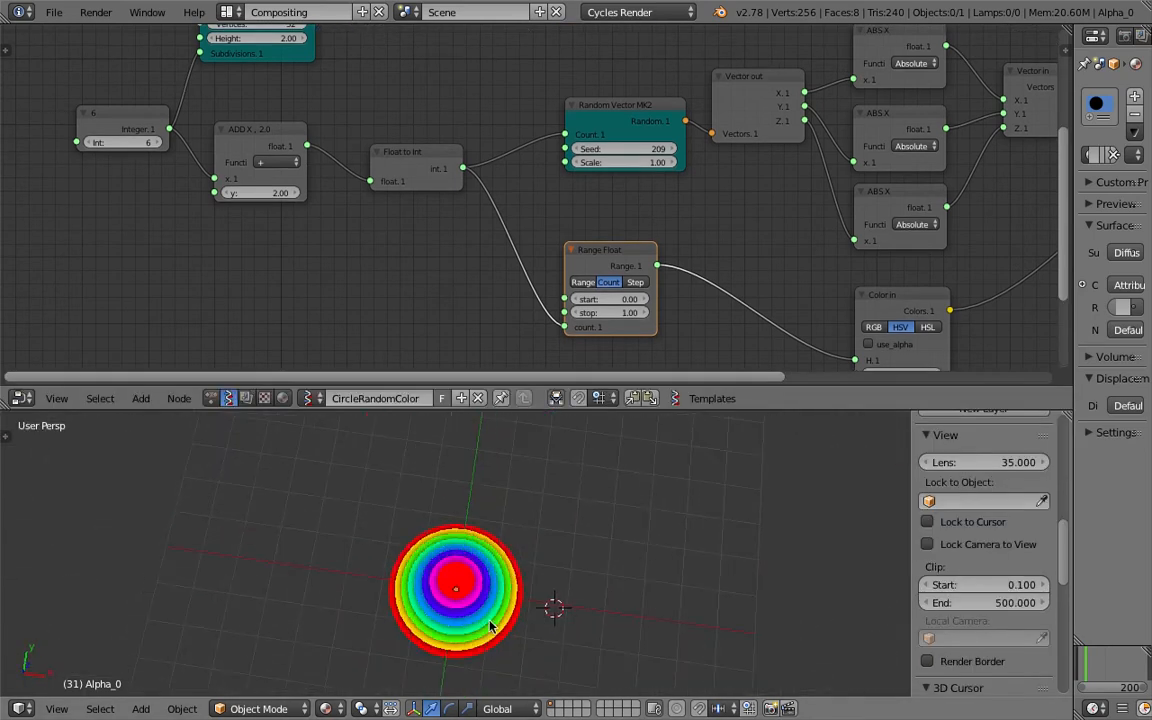
pyautogui.click(57, 710)
pyautogui.click(75, 625)
pyautogui.scroll(3, 700, 560)
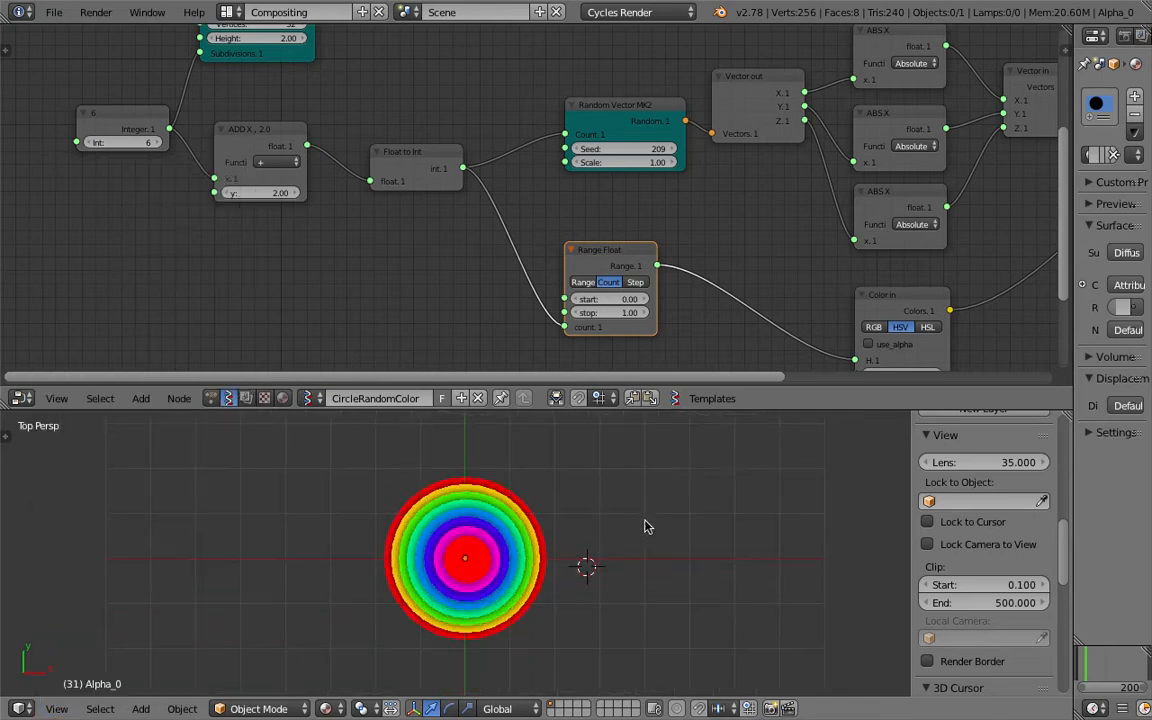
pyautogui.click(57, 709)
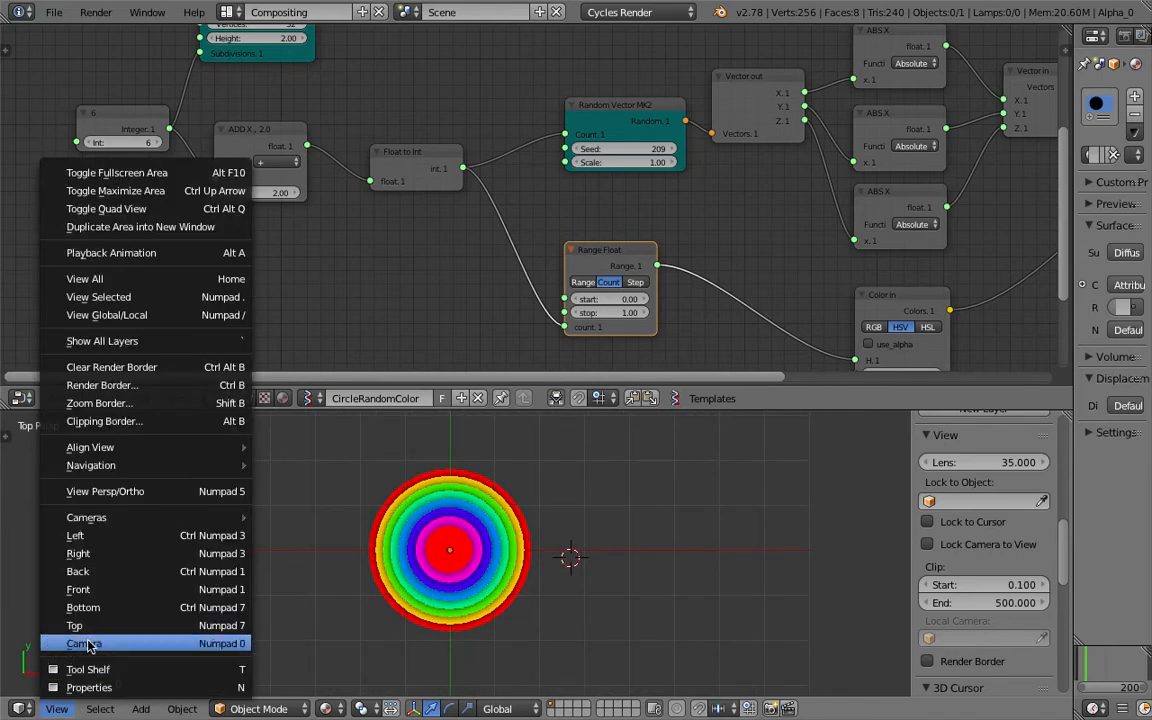
pyautogui.click(138, 492)
pyautogui.scroll(2, 560, 575)
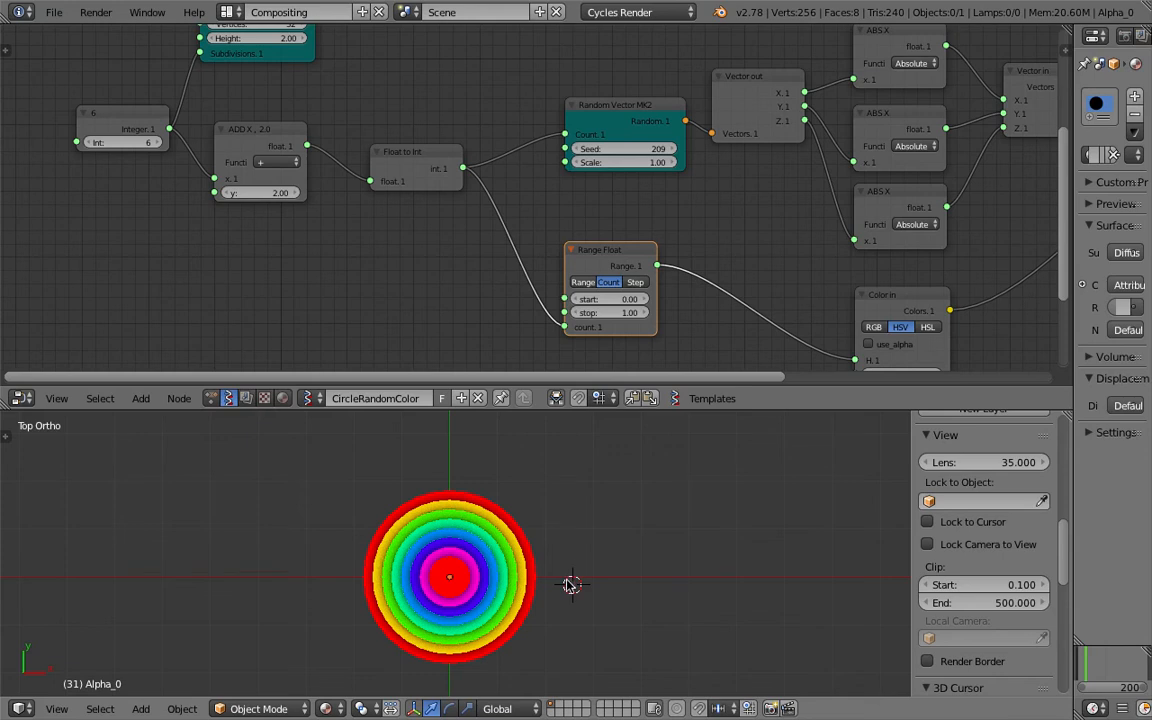
# Step: Set the Cylinder node's bottom radius to 2.71 and its vertices to 6
pyautogui.moveTo(301, 224); pyautogui.dragTo(334, 231, button='middle')
pyautogui.moveTo(275, 140)
pyautogui.mouseDown(button='middle')
pyautogui.moveTo(315, 216)
pyautogui.moveTo(291, 193)
pyautogui.moveTo(291, 219)
pyautogui.moveTo(267, 136)
pyautogui.mouseUp(button='middle')
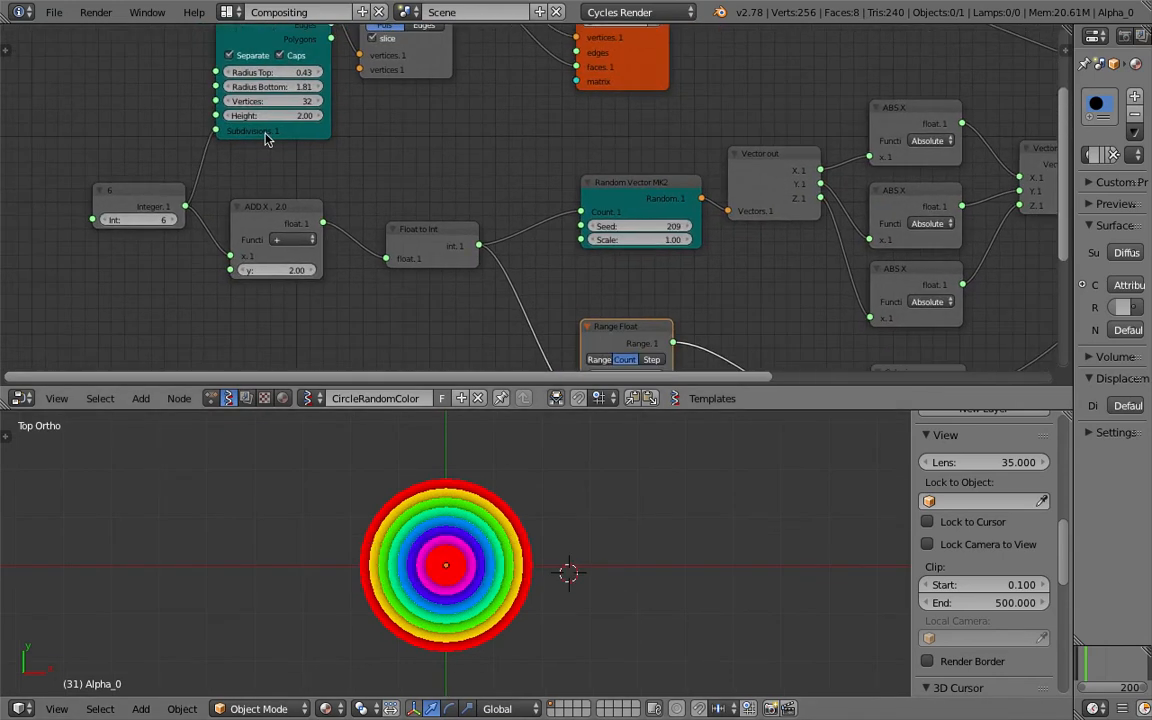
pyautogui.moveTo(279, 84); pyautogui.dragTo(230, 98)
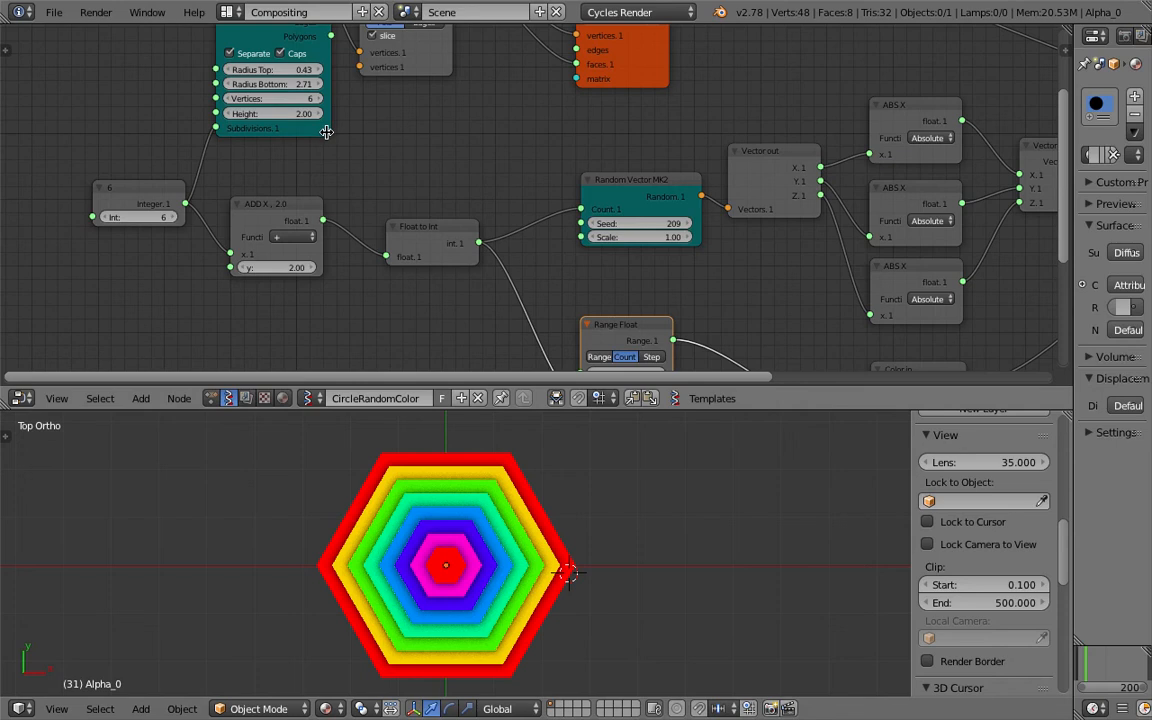
# Step: Set the Integer node to 21, inspect the hexagon at an angle, and return to the top view
pyautogui.moveTo(138, 217); pyautogui.dragTo(162, 226)
pyautogui.moveTo(471, 660); pyautogui.dragTo(508, 618, button='middle')
pyautogui.click(57, 708)
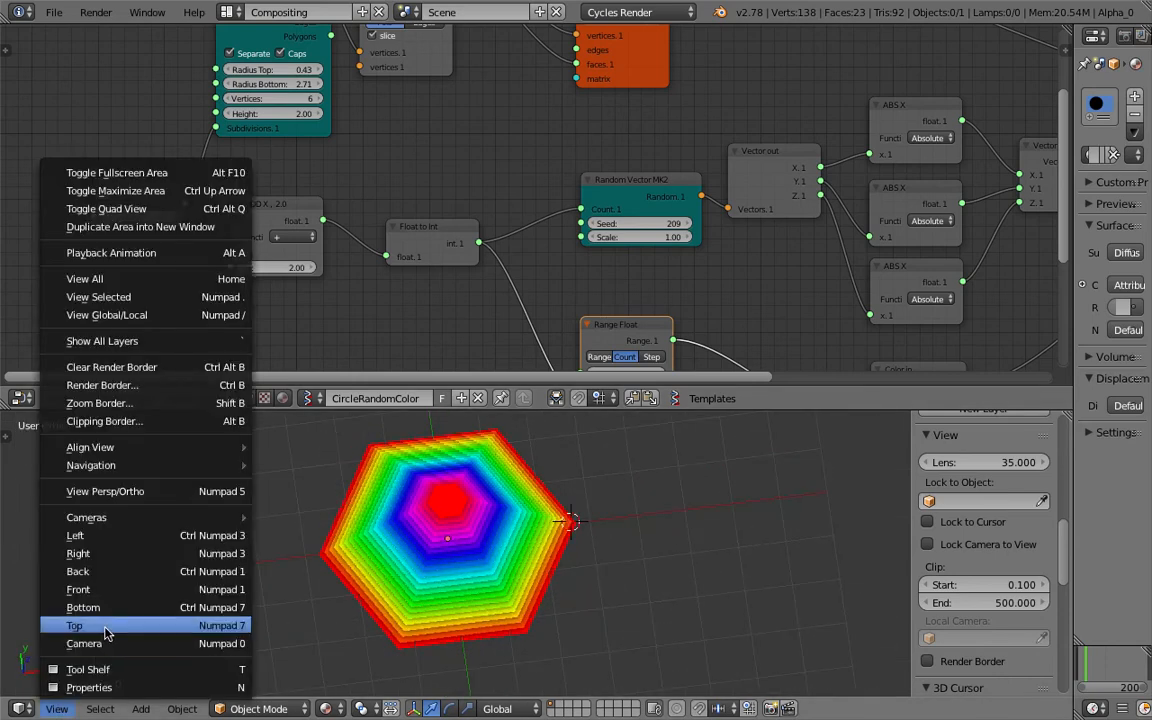
pyautogui.click(90, 625)
pyautogui.keyDown('shift'); pyautogui.moveTo(626, 529); pyautogui.dragTo(587, 527, button='middle'); pyautogui.keyUp('shift')
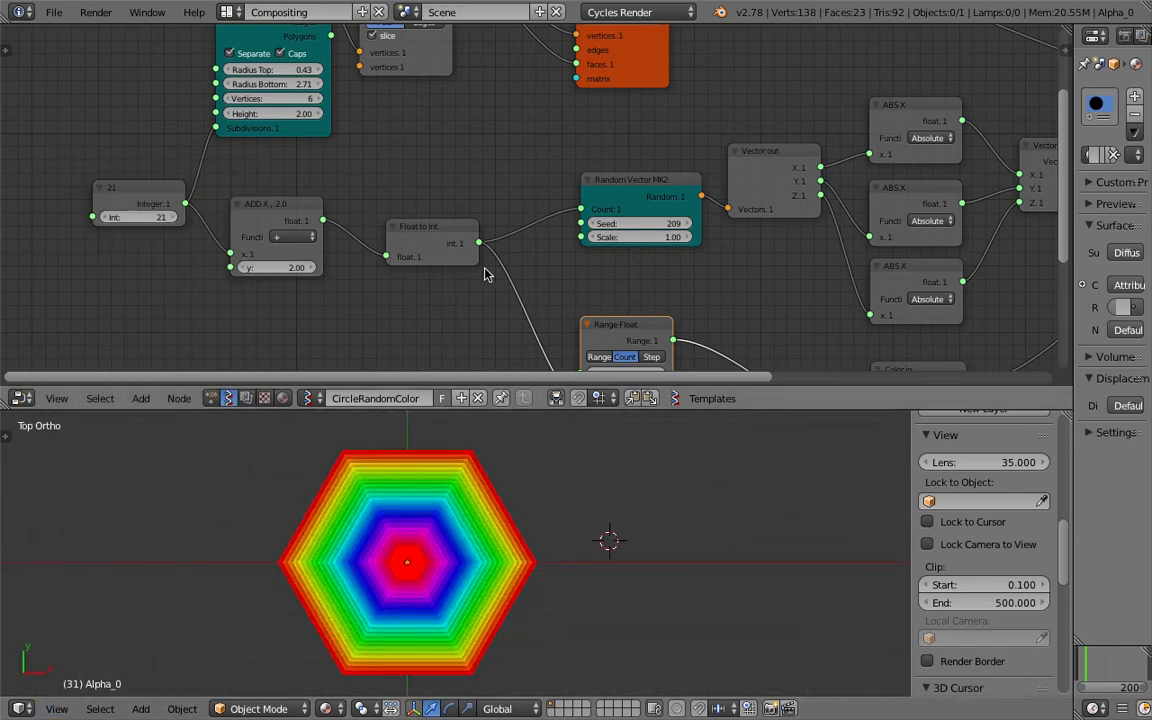
# Step: Move the Range Float and Random Num Gen nodes up so they stack closely beneath Random Vector MK2
pyautogui.moveTo(506, 282); pyautogui.dragTo(359, 202, button='middle')
pyautogui.moveTo(582, 284); pyautogui.dragTo(589, 242, button='middle')
pyautogui.scroll(-1, 580, 254)
pyautogui.scroll(-2, 548, 226)
pyautogui.scroll(2, 547, 232)
pyautogui.moveTo(508, 226); pyautogui.dragTo(560, 226, button='middle')
pyautogui.moveTo(460, 191); pyautogui.dragTo(451, 166)
pyautogui.moveTo(470, 294); pyautogui.dragTo(459, 282)
pyautogui.scroll(-1, 470, 325)
pyautogui.moveTo(521, 410); pyautogui.dragTo(522, 448)
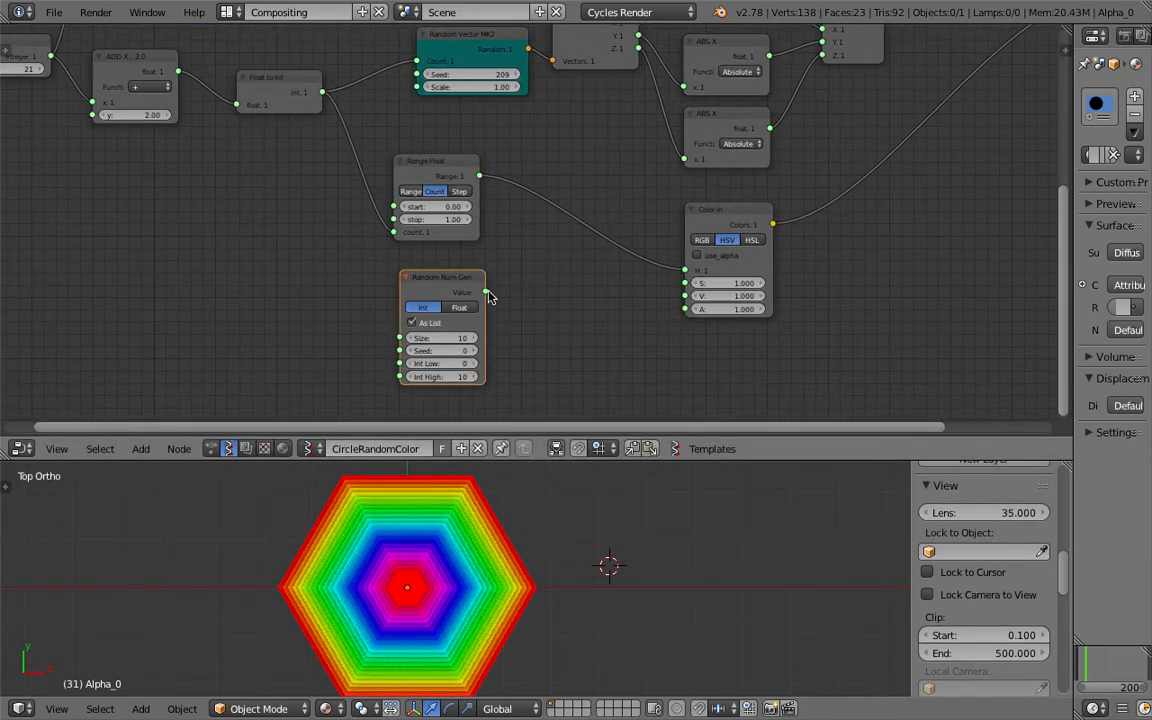
# Step: Connect the Random Num Gen value to the Color in node's H input in place of Range Float, and switch it to Float
pyautogui.moveTo(486, 292); pyautogui.dragTo(535, 294)
pyautogui.moveTo(665, 278); pyautogui.dragTo(685, 270)
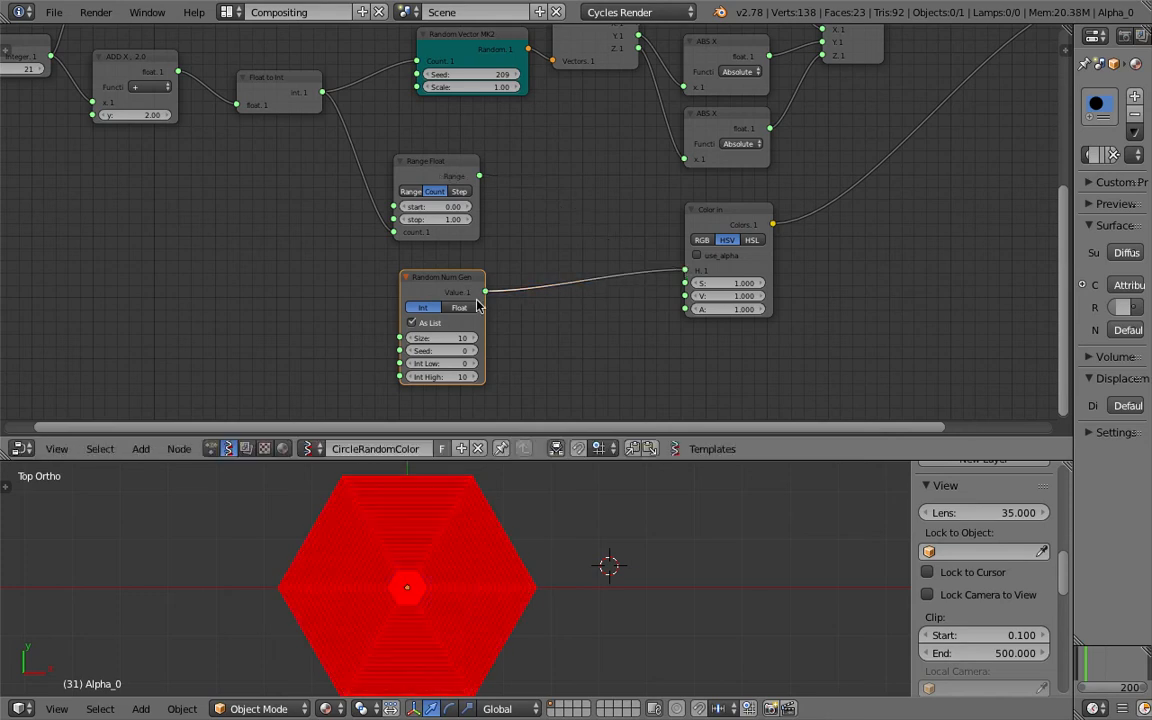
pyautogui.click(459, 307)
# Step: Connect the Float to Int output to Random Num Gen's Size input and set its Seed to 34
pyautogui.moveTo(322, 93); pyautogui.dragTo(322, 97)
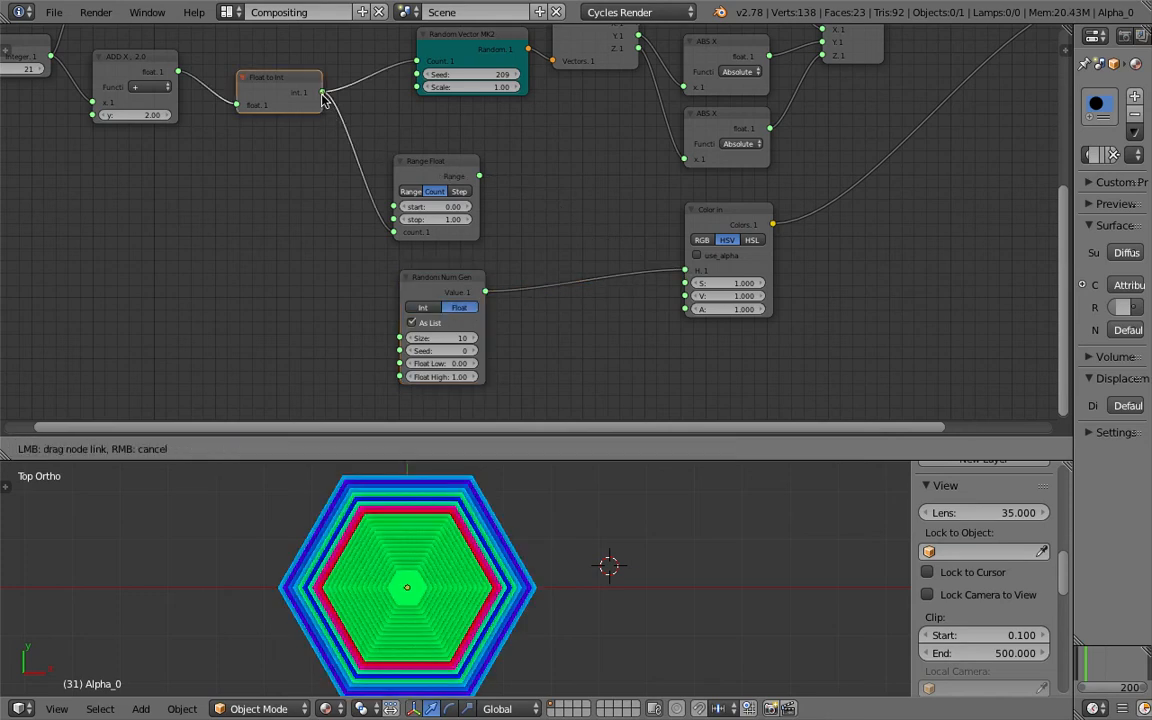
pyautogui.moveTo(365, 320); pyautogui.dragTo(460, 349)
pyautogui.scroll(5, 463, 568)
pyautogui.scroll(-4, 490, 570)
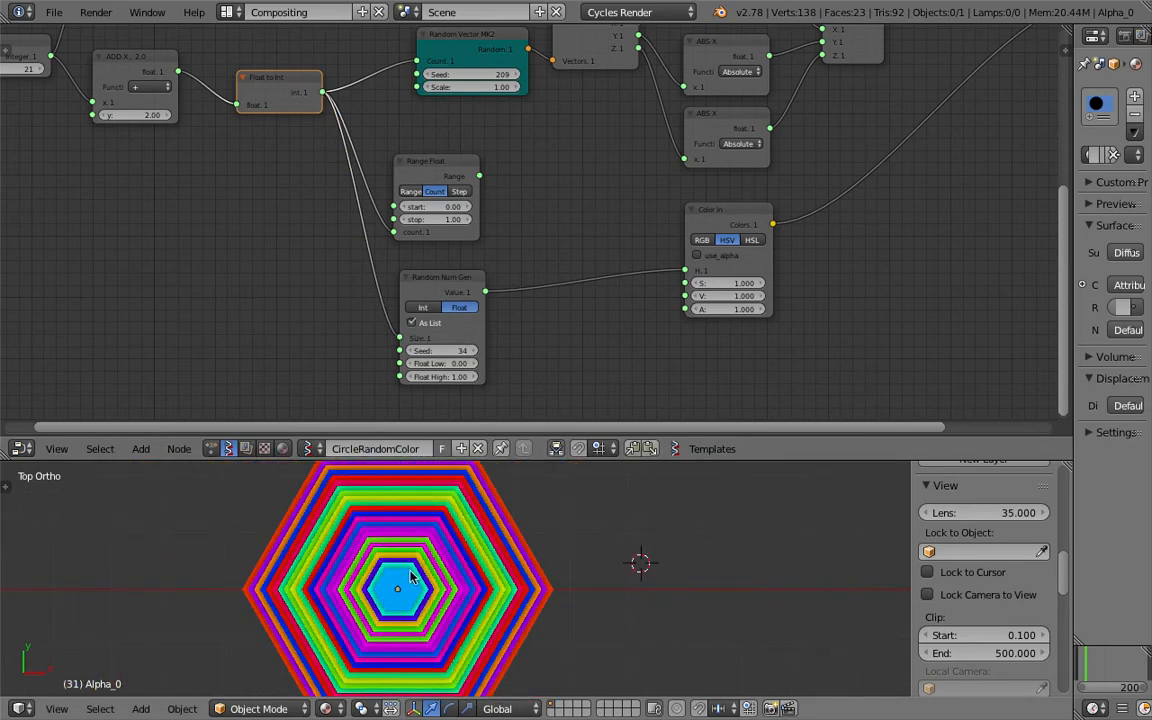
pyautogui.scroll(-1, 415, 583)
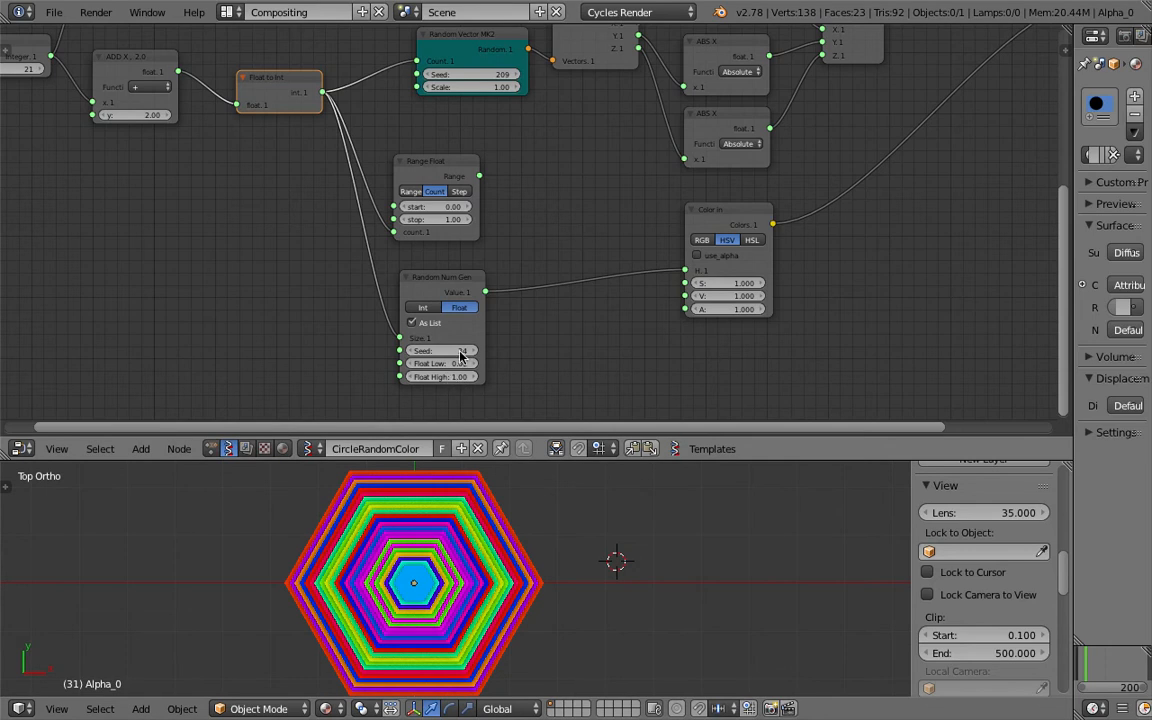
# Step: Adjust the Random Num Gen node's Float High to 1.78 and its Seed to 25, and save over the file
pyautogui.moveTo(447, 377); pyautogui.dragTo(480, 377)
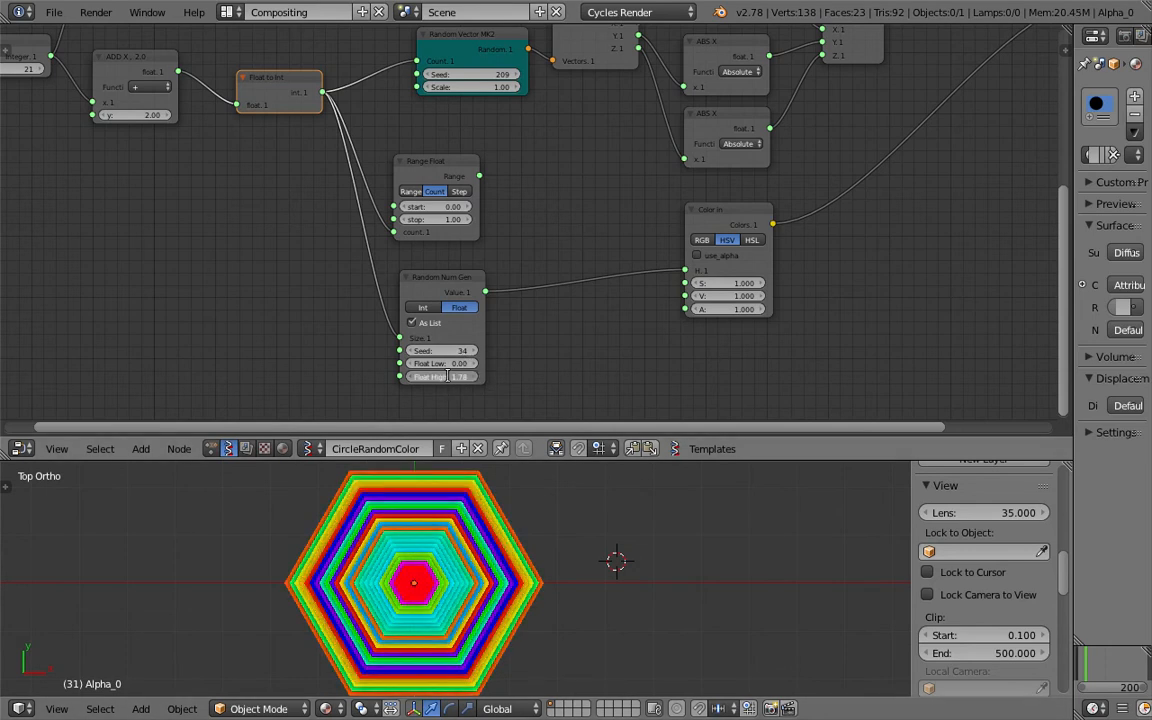
pyautogui.hotkey('ctrl', 's')
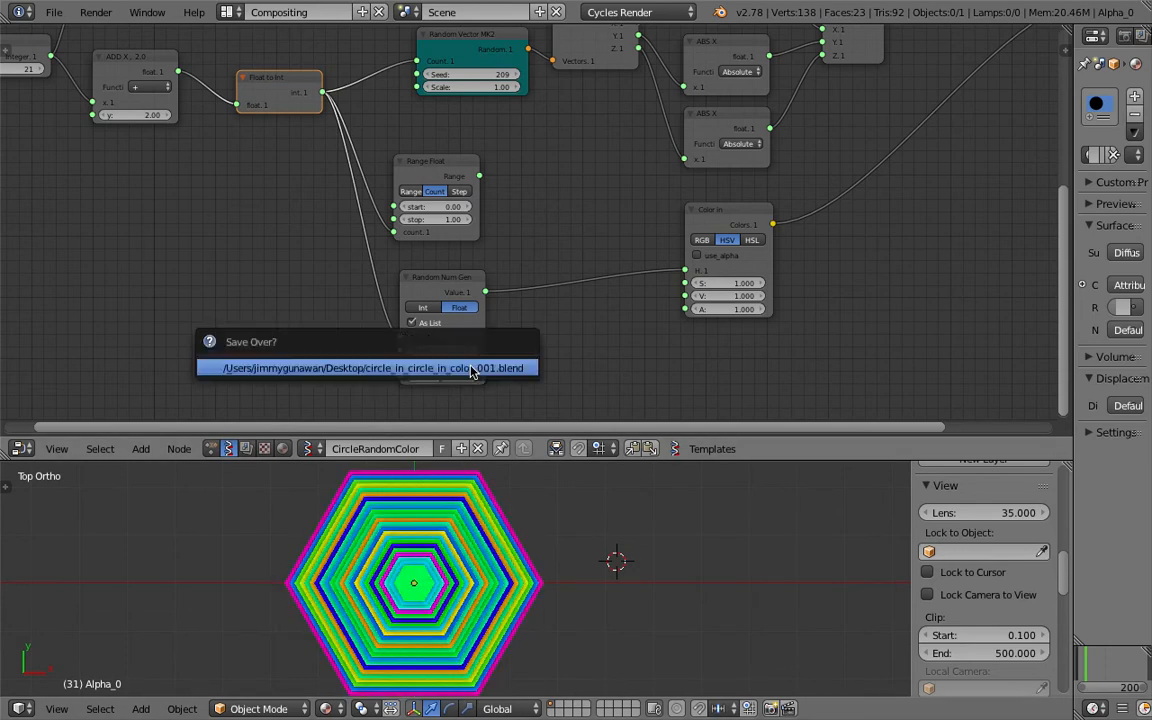
pyautogui.click(471, 369)
# Step: Set the Integer node to 10 and save over the file
pyautogui.moveTo(71, 157); pyautogui.dragTo(288, 218, button='middle')
pyautogui.write('10')
pyautogui.press('Return')
pyautogui.press('super+s')
pyautogui.click(240, 125)
# Step: Save the scene as a new file with the version number in its name incremented
pyautogui.click(52, 14)
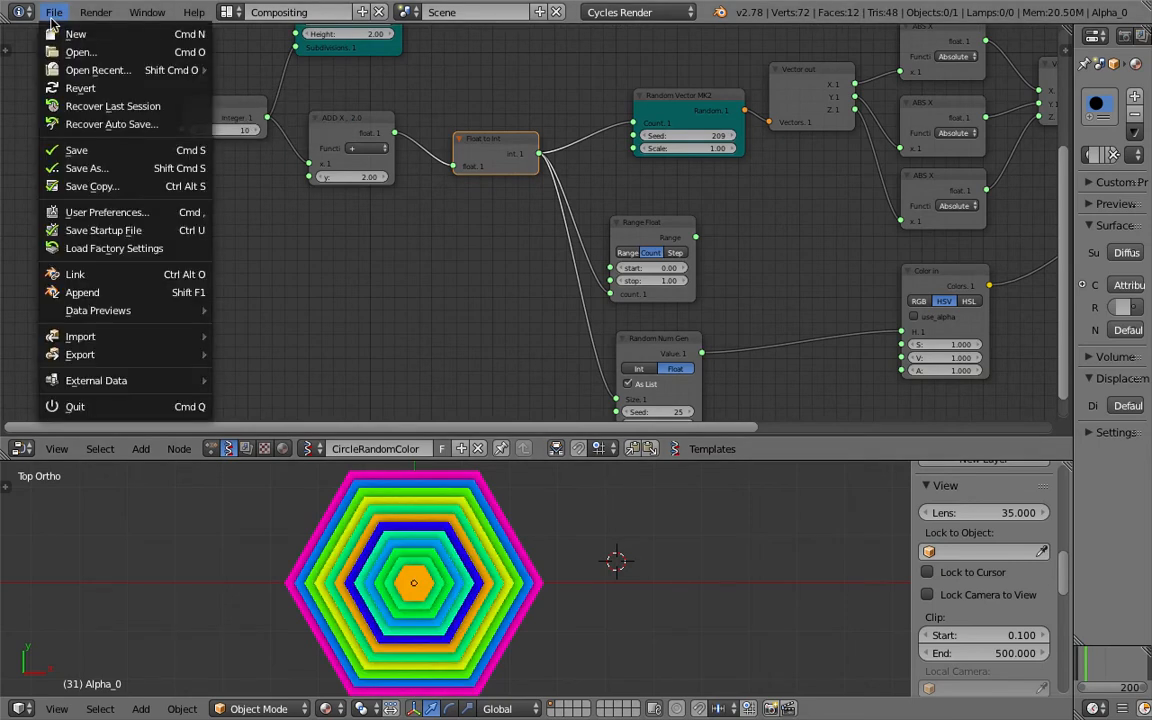
pyautogui.click(86, 168)
pyautogui.click(1020, 80)
pyautogui.click(1062, 64)
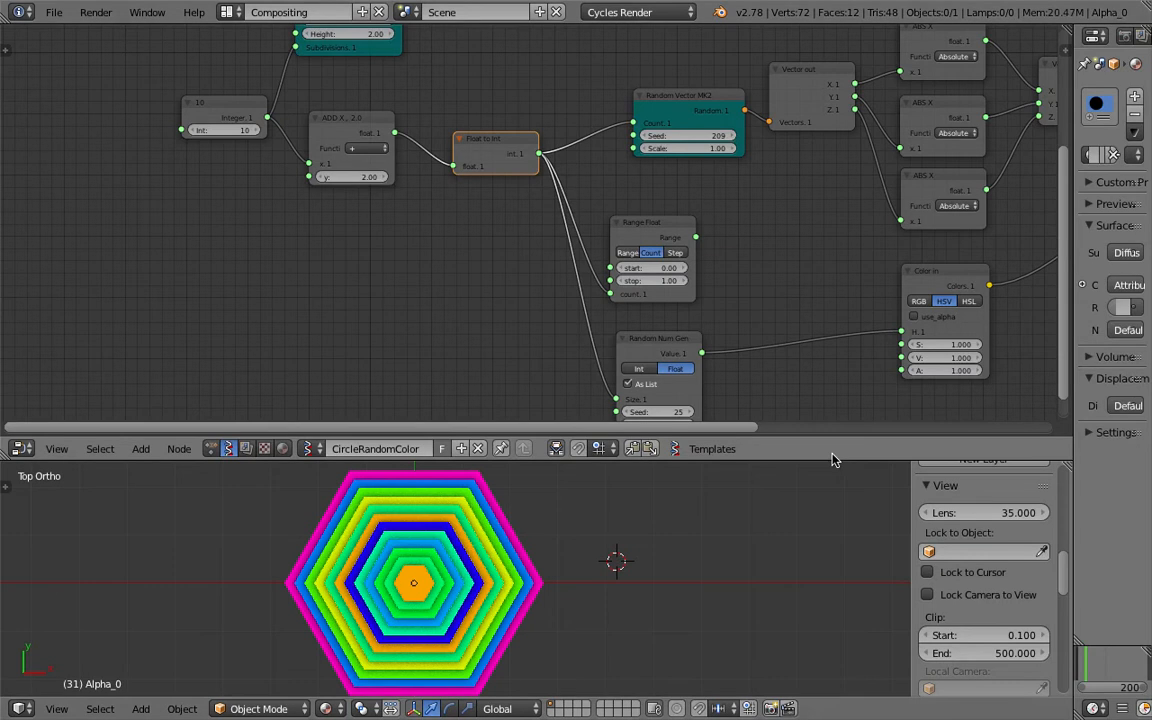
# Step: Nudge the Vector in node up, move Vertex color new up and farther out beyond it, and save the file
pyautogui.moveTo(831, 459); pyautogui.dragTo(831, 521)
pyautogui.keyDown('ctrl'); pyautogui.moveTo(650, 296); pyautogui.dragTo(845, 257, button='middle'); pyautogui.keyUp('ctrl')
pyautogui.hotkey('ctrl', 's')
pyautogui.moveTo(925, 245); pyautogui.dragTo(840, 258)
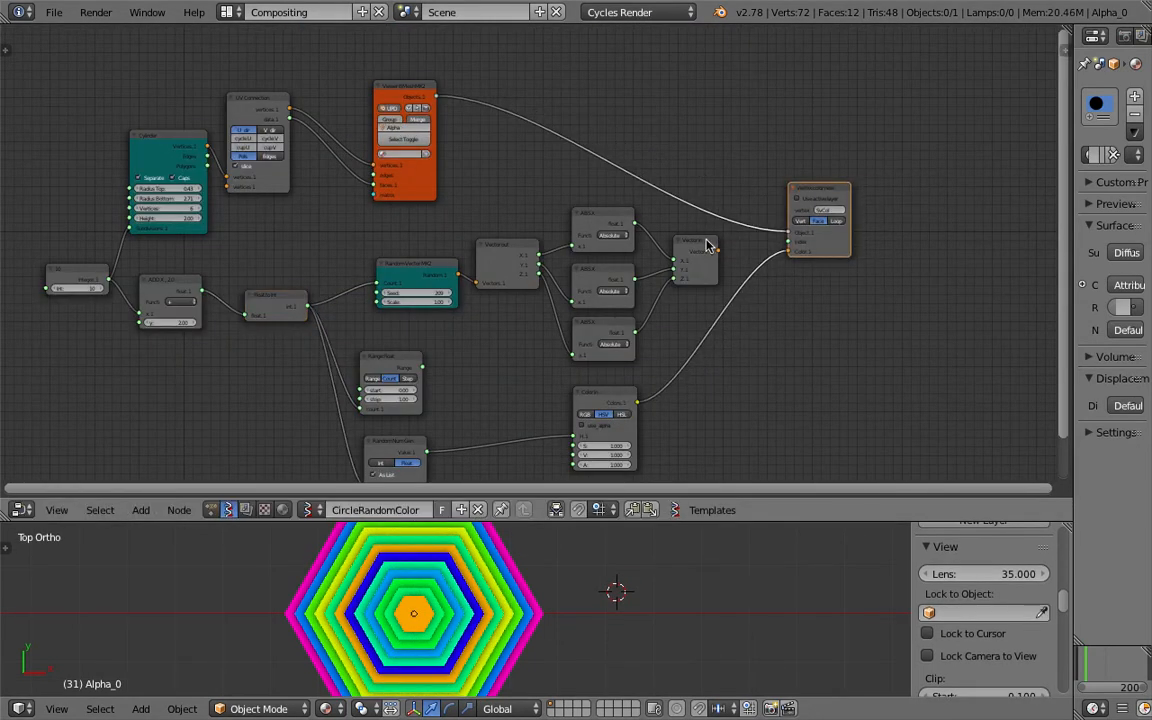
pyautogui.click(700, 246)
pyautogui.moveTo(810, 195); pyautogui.dragTo(856, 166)
pyautogui.hotkey('ctrl', 's')
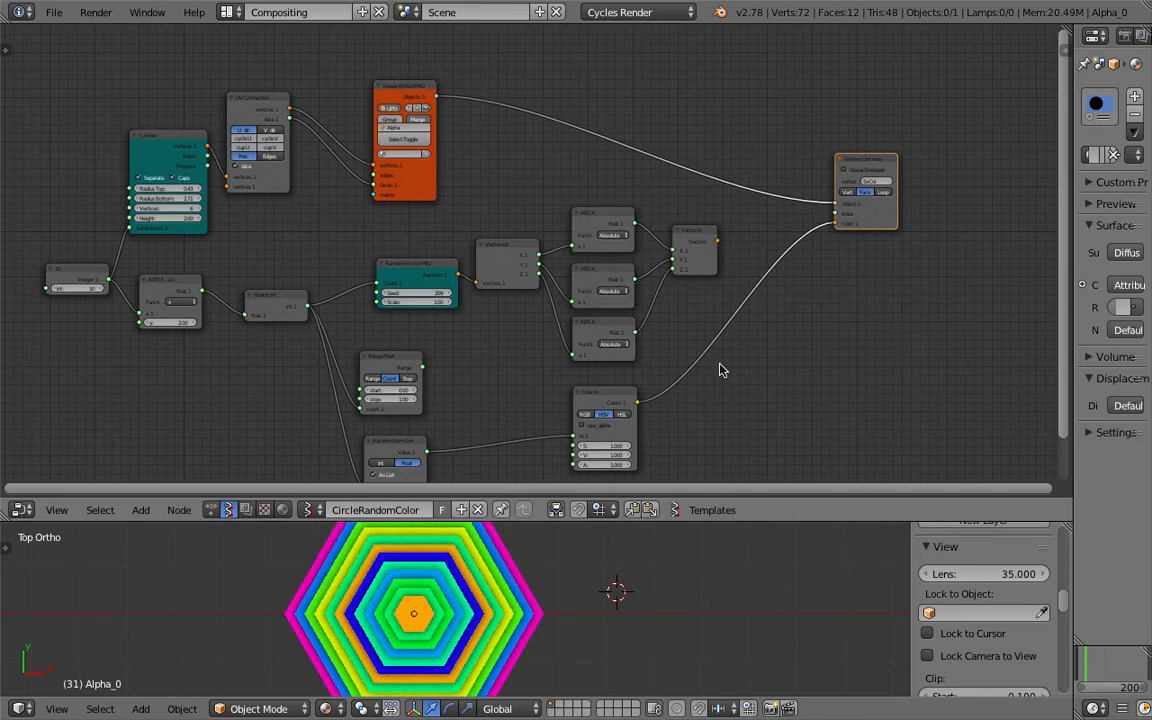
# Step: Add a Switch node in the free space below Vertex color new
pyautogui.moveTo(647, 326); pyautogui.dragTo(631, 311, button='middle')
pyautogui.hotkey('shift', 'a')
pyautogui.click(760, 329)
pyautogui.write('sw')
pyautogui.press('Return')
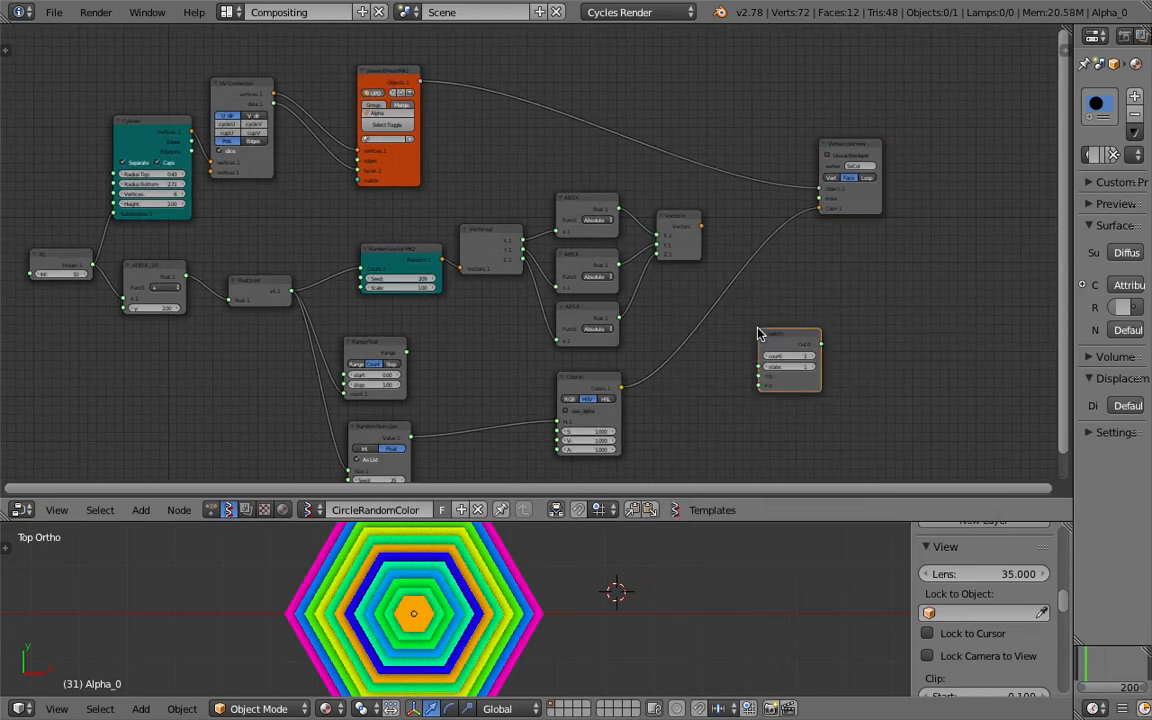
pyautogui.click(773, 300)
# Step: Connect Vector in's Vectors output to the Switch node's T 0 input and Color in's Colors output to F 0
pyautogui.moveTo(774, 300); pyautogui.dragTo(720, 281, button='middle')
pyautogui.scroll(1, 691, 241)
pyautogui.moveTo(659, 207); pyautogui.dragTo(736, 336)
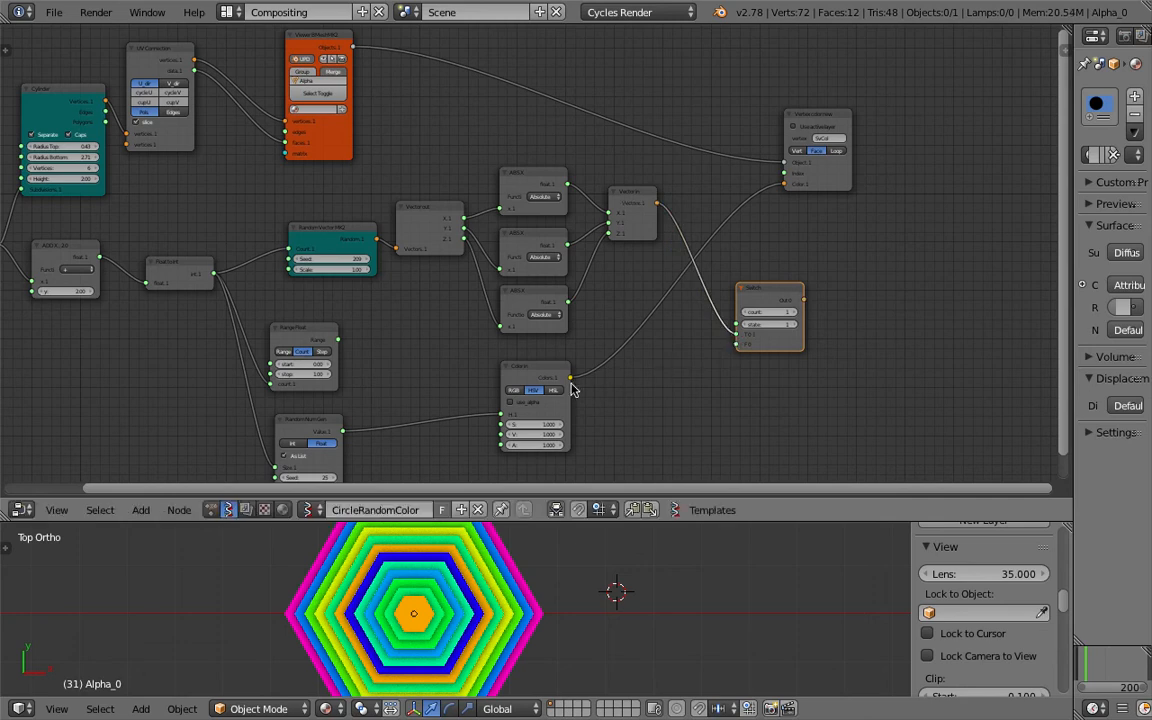
pyautogui.moveTo(571, 379); pyautogui.dragTo(737, 344)
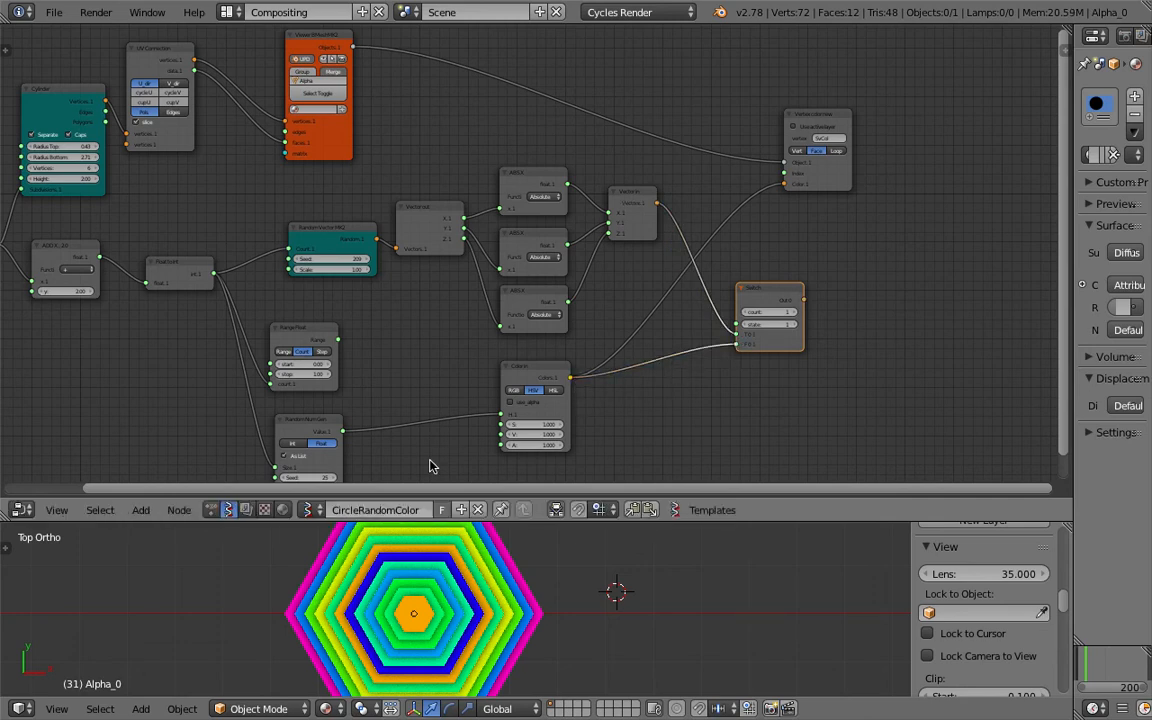
pyautogui.moveTo(756, 385); pyautogui.dragTo(676, 350, button='middle')
pyautogui.scroll(2, 746, 270)
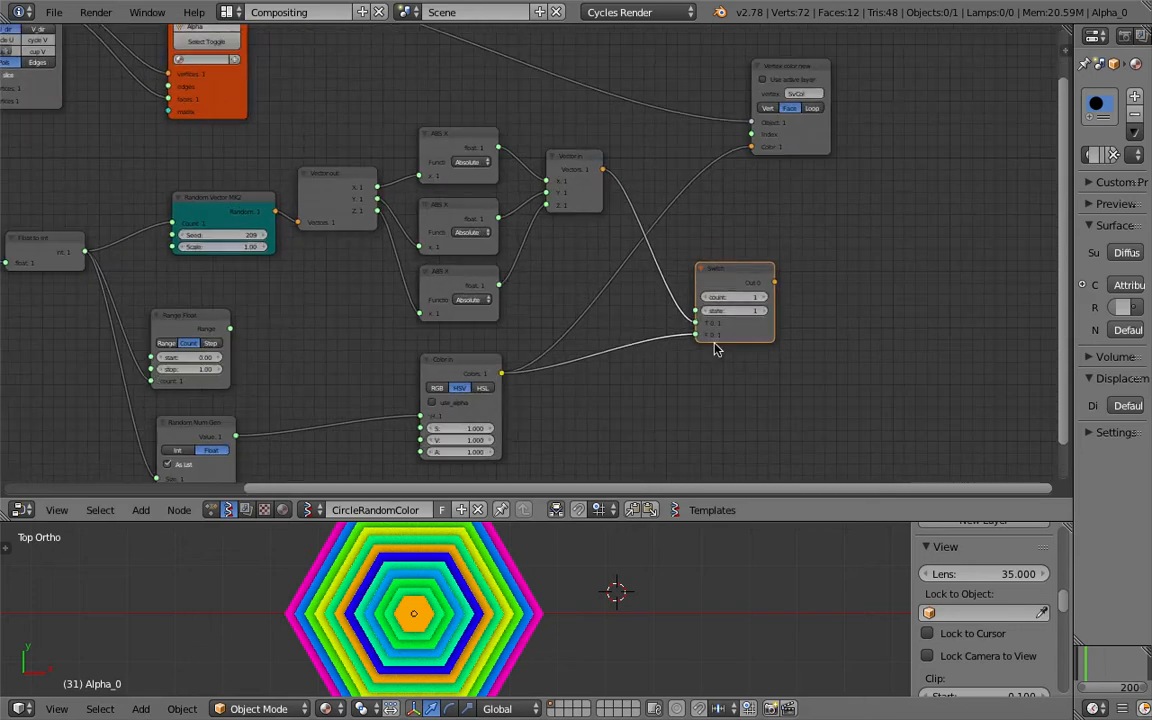
# Step: Connect the Switch node's Out 0 output to Vertex color new's Color input and move Switch slightly up
pyautogui.moveTo(767, 272); pyautogui.dragTo(752, 148)
pyautogui.moveTo(730, 267); pyautogui.dragTo(728, 205)
pyautogui.scroll(2, 770, 266)
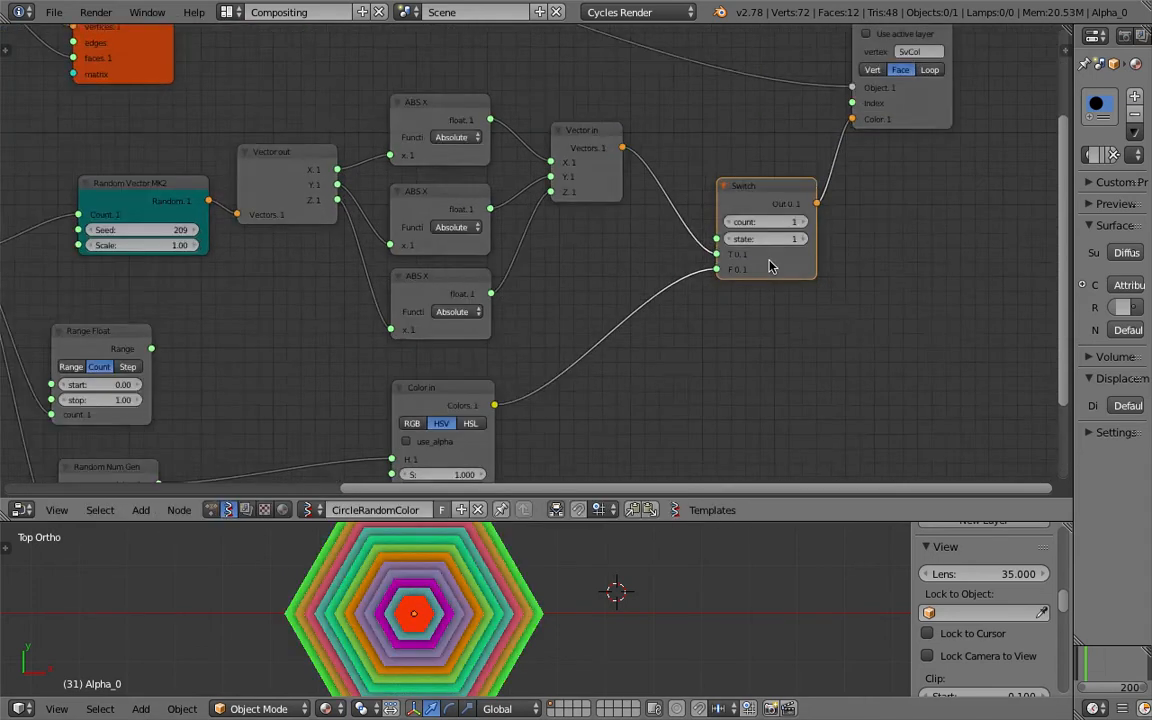
pyautogui.scroll(1, 770, 266)
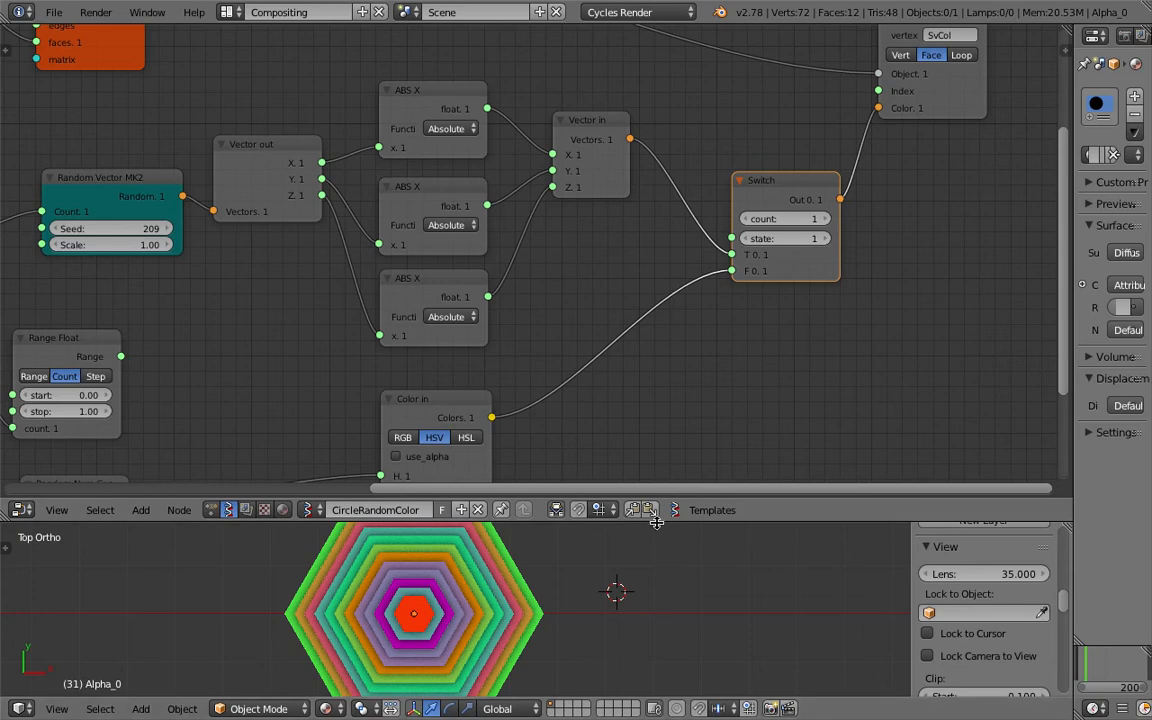
# Step: Enlarge the 3D view and toggle the Switch node's state between 1 and 0 to compare both colourings, leaving it at 0
pyautogui.moveTo(656, 521); pyautogui.dragTo(660, 366)
pyautogui.click(745, 162)
pyautogui.click(749, 162)
pyautogui.click(749, 162)
pyautogui.click(751, 163)
pyautogui.click(751, 163)
pyautogui.click(751, 163)
pyautogui.click(751, 163)
# Step: Save the scene over the existing circle_in_circle_in_color_002.blend file
pyautogui.scroll(-3, 674, 283)
pyautogui.hotkey('ctrl', 's')
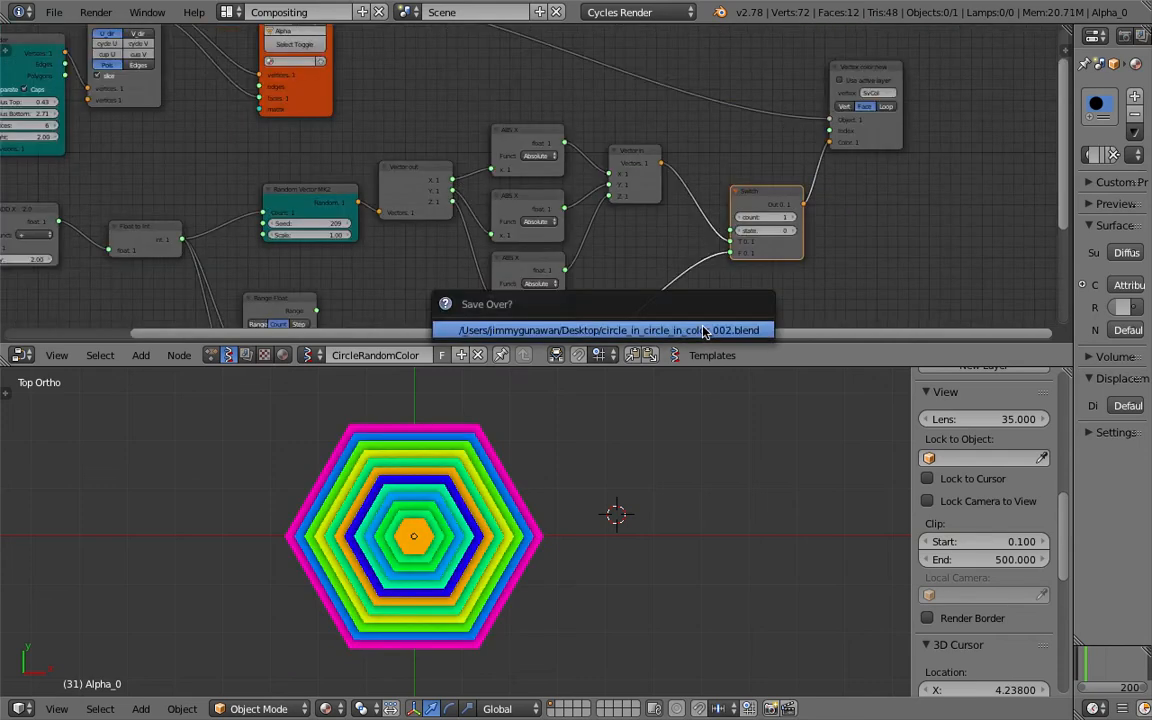
pyautogui.click(704, 331)
# Step: Move Vertex color new up and farther out beyond Switch, and nudge the orange viewer node slightly up
pyautogui.scroll(-3, 728, 226)
pyautogui.moveTo(806, 150); pyautogui.dragTo(889, 97)
pyautogui.scroll(2, 779, 157)
pyautogui.moveTo(550, 151); pyautogui.dragTo(659, 172, button='middle')
pyautogui.moveTo(415, 160); pyautogui.dragTo(401, 149)
pyautogui.scroll(-2, 401, 200)
pyautogui.moveTo(401, 200); pyautogui.dragTo(489, 176, button='middle')
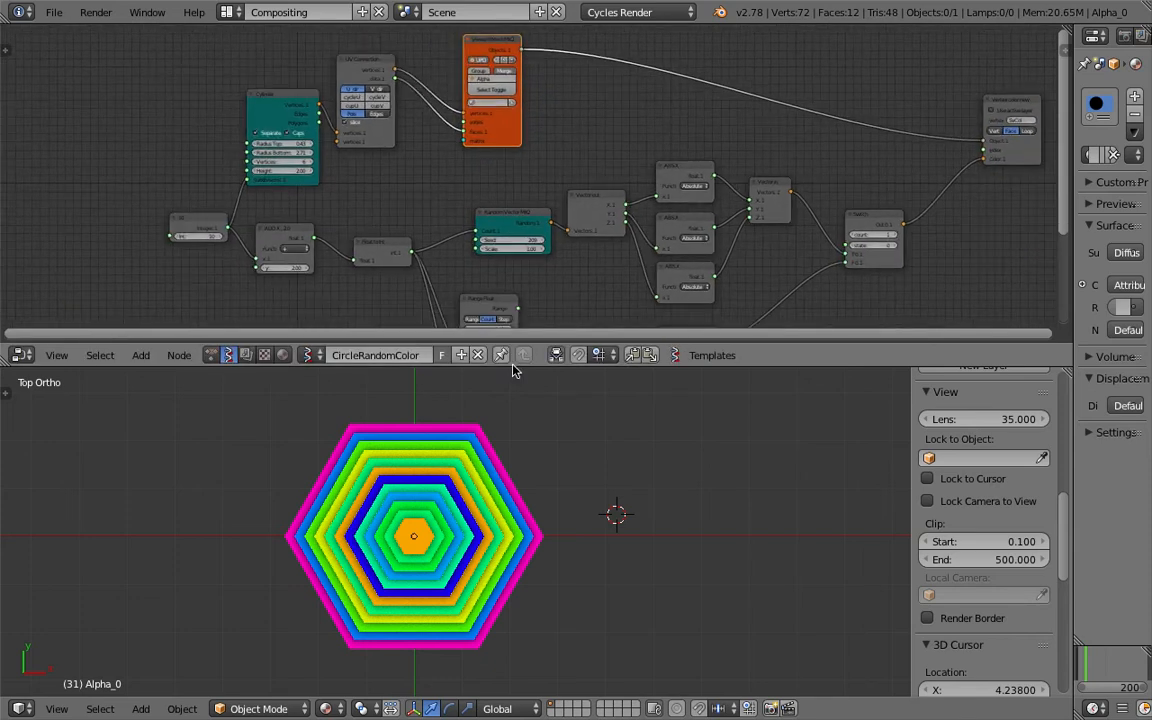
# Step: Enlarge the node editor, move the orange viewer node across to above Switch, and shift Vertex color new farther out
pyautogui.moveTo(512, 368); pyautogui.dragTo(512, 483)
pyautogui.moveTo(545, 325); pyautogui.dragTo(506, 283, button='middle')
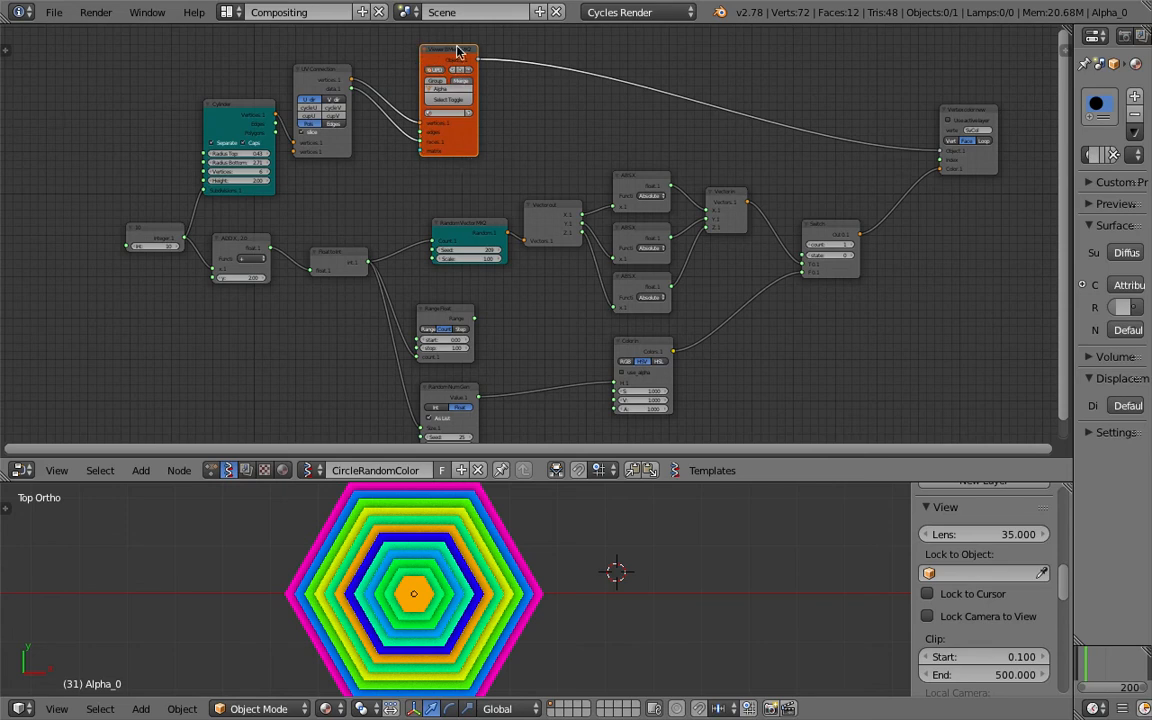
pyautogui.moveTo(450, 55); pyautogui.dragTo(810, 55)
pyautogui.moveTo(880, 198); pyautogui.dragTo(838, 141, button='middle')
pyautogui.moveTo(840, 143); pyautogui.dragTo(938, 162)
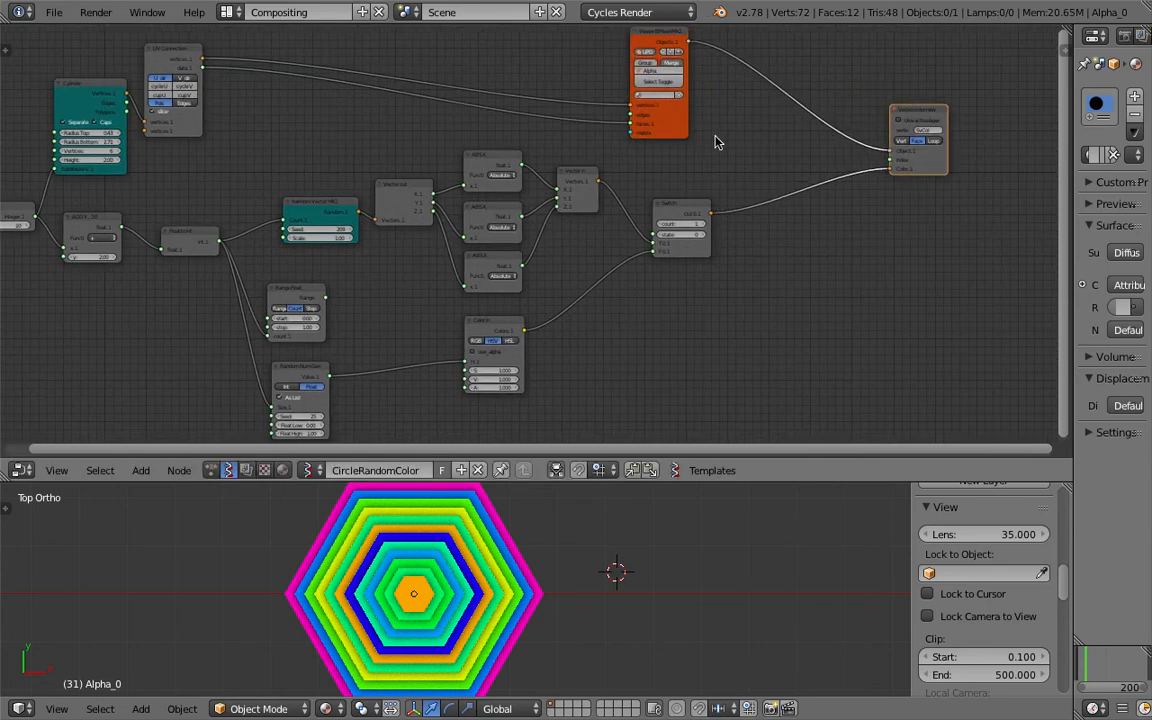
# Step: Place the orange viewer node beyond Switch near the upper edge of the tree, with Vertex color new just past and below it
pyautogui.moveTo(685, 120); pyautogui.dragTo(793, 128)
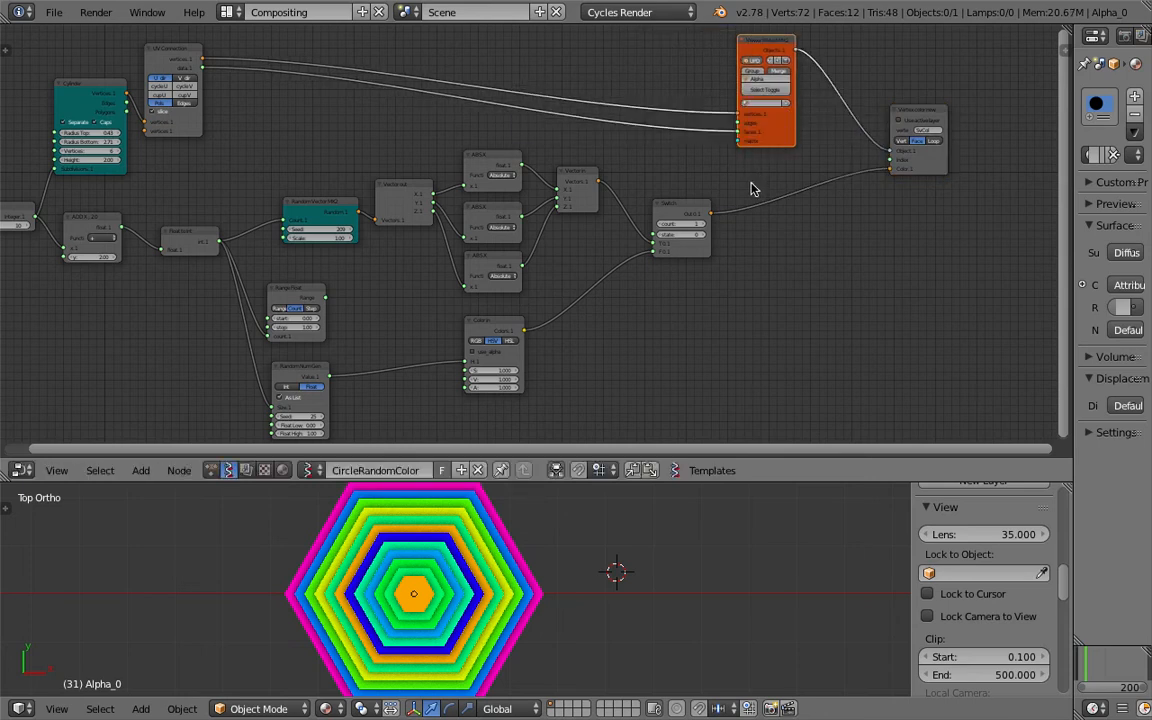
pyautogui.moveTo(786, 137); pyautogui.dragTo(821, 131)
pyautogui.moveTo(907, 125); pyautogui.dragTo(870, 177)
pyautogui.moveTo(803, 115); pyautogui.dragTo(838, 121)
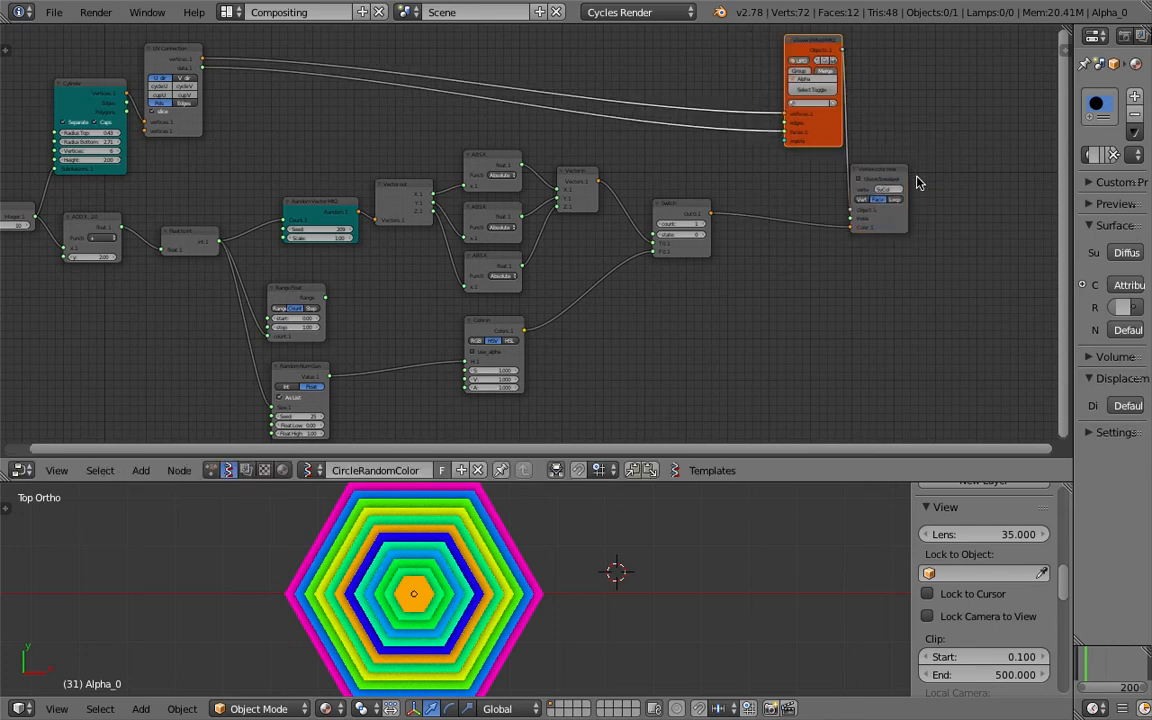
pyautogui.moveTo(893, 174); pyautogui.dragTo(936, 171)
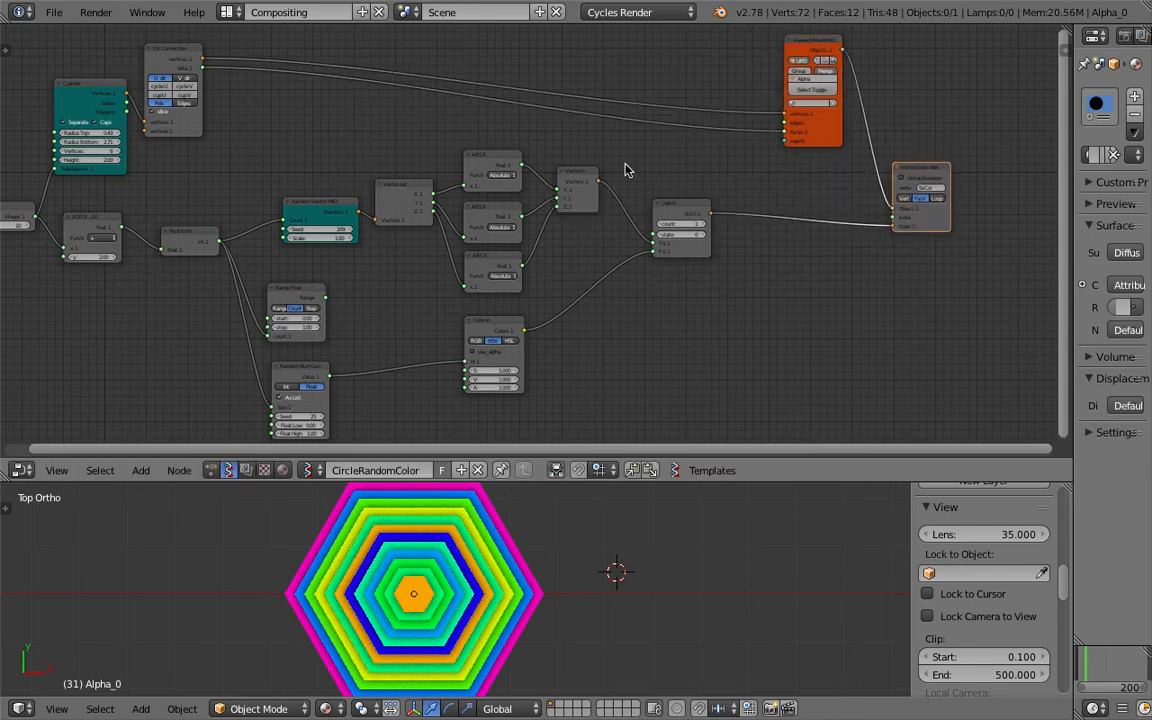
# Step: Save the scene as a new version named circle_in_circle_in_color_003.blend
pyautogui.click(54, 12)
pyautogui.click(56, 13)
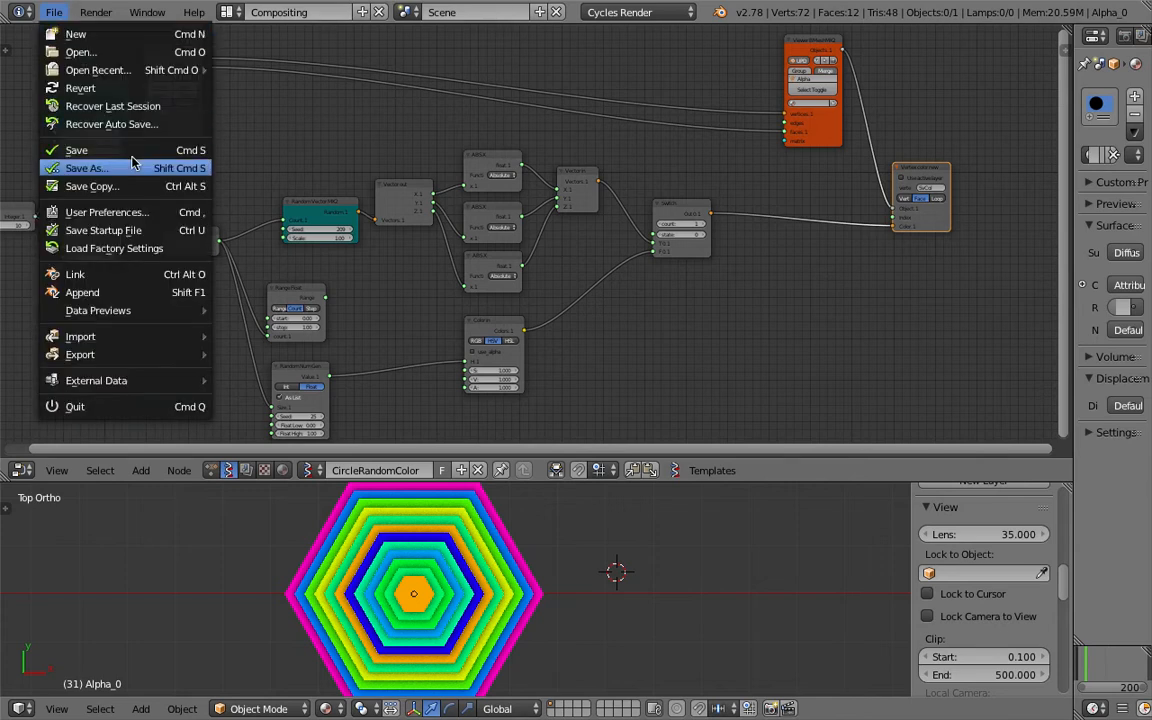
pyautogui.click(85, 168)
pyautogui.click(1021, 80)
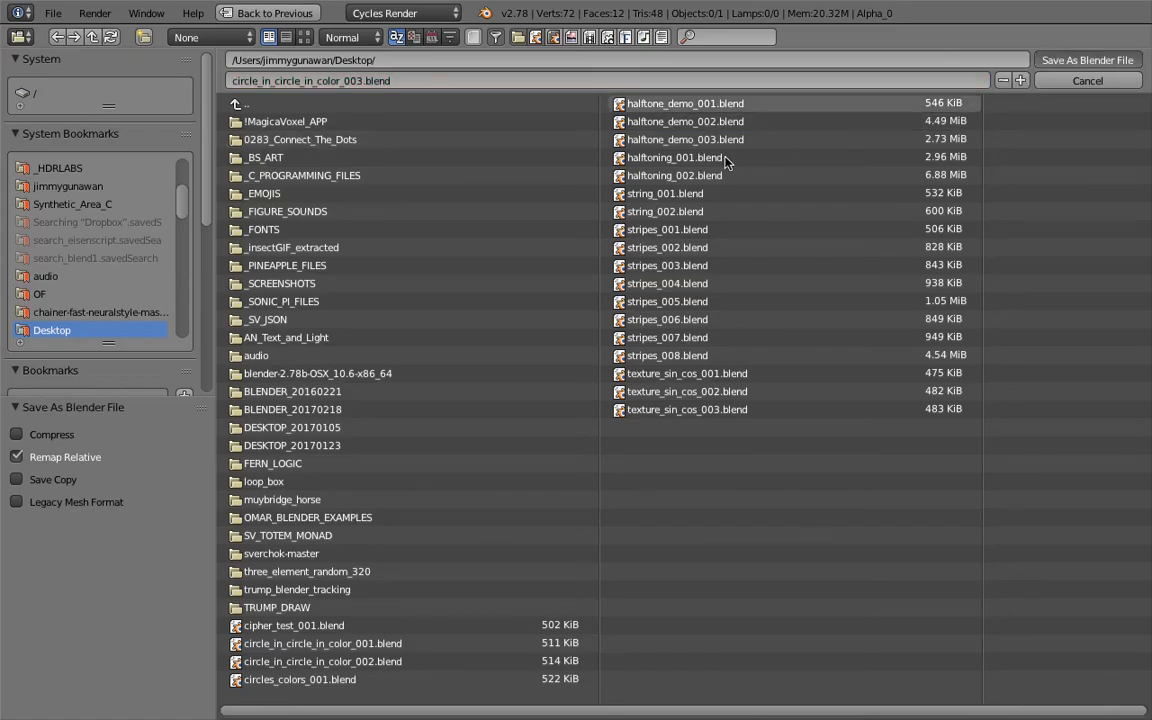
pyautogui.press('Return')
# Step: Move the integer input node a little farther away from the Cylinder and addition nodes
pyautogui.moveTo(66, 248); pyautogui.dragTo(98, 234, button='middle')
pyautogui.click(103, 200)
pyautogui.moveTo(102, 195); pyautogui.dragTo(67, 195)
pyautogui.moveTo(152, 191); pyautogui.dragTo(209, 189, button='middle')
pyautogui.moveTo(334, 227); pyautogui.dragTo(310, 232, button='middle')
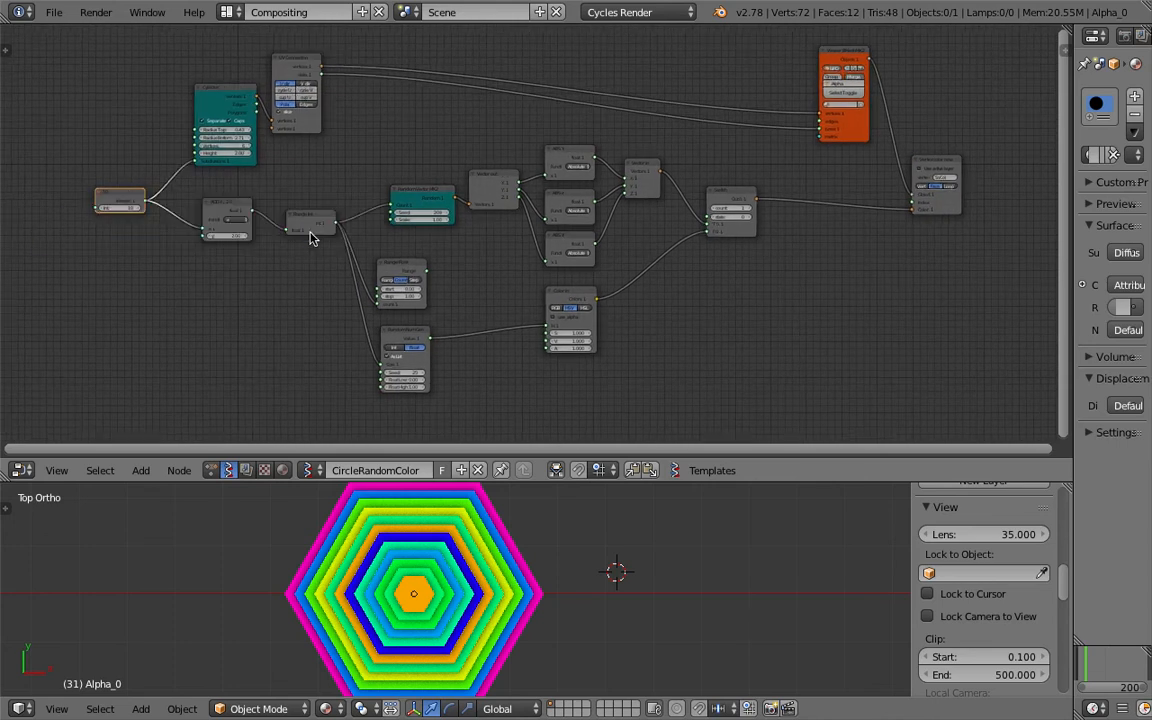
pyautogui.moveTo(262, 268); pyautogui.dragTo(285, 270, button='middle')
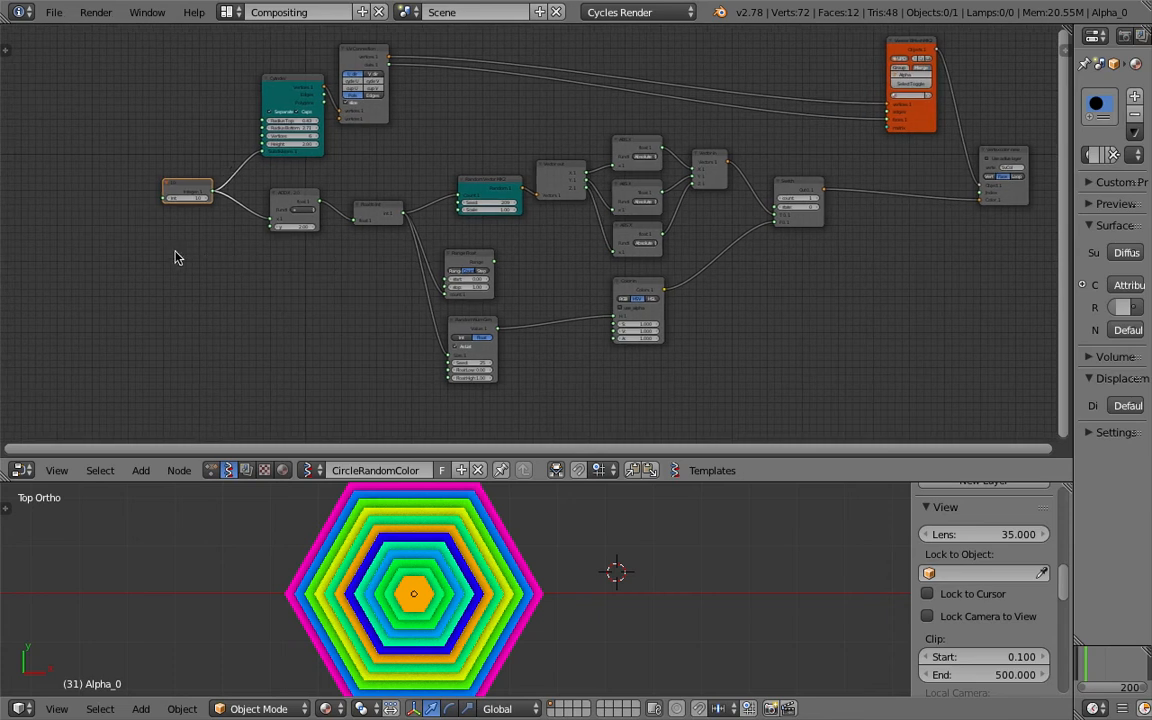
pyautogui.moveTo(150, 249); pyautogui.dragTo(188, 258, button='middle')
# Step: Move the integer input node well clear of the rest of the tree, leaving a wide gap before Cylinder
pyautogui.scroll(2, 191, 253)
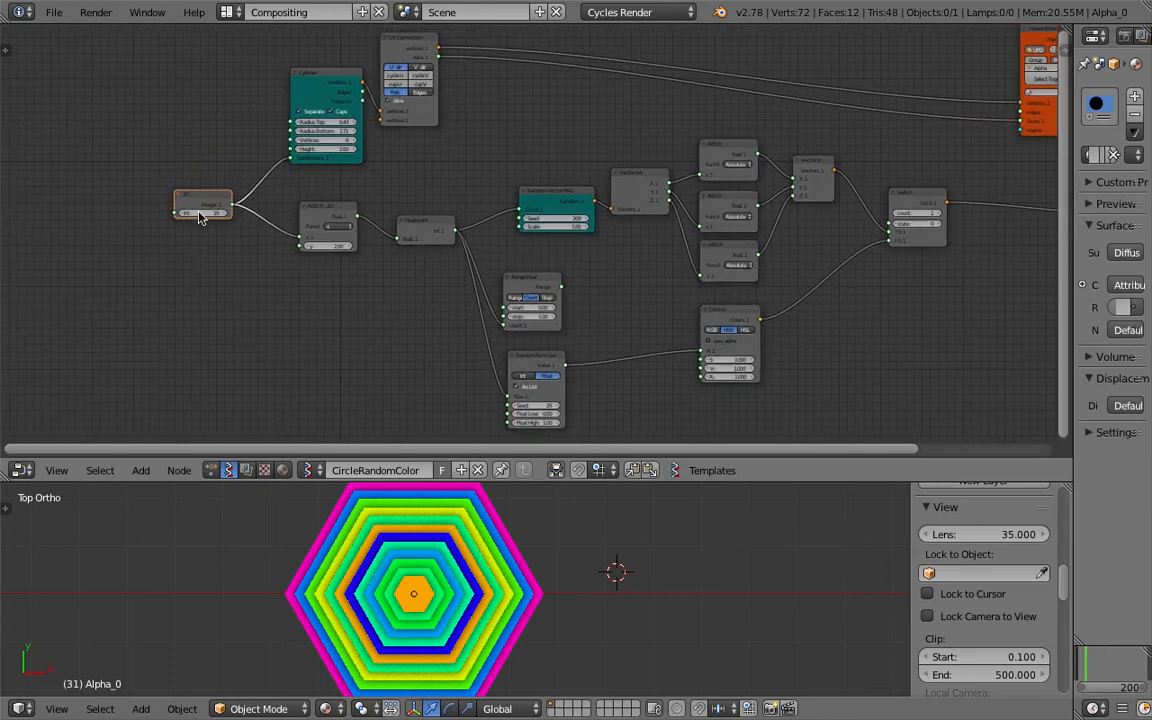
pyautogui.moveTo(186, 202); pyautogui.dragTo(90, 195)
pyautogui.moveTo(336, 343); pyautogui.dragTo(284, 327, button='middle')
pyautogui.moveTo(128, 177); pyautogui.dragTo(97, 168)
pyautogui.scroll(-1, 136, 213)
pyautogui.moveTo(387, 219); pyautogui.dragTo(287, 227, button='middle')
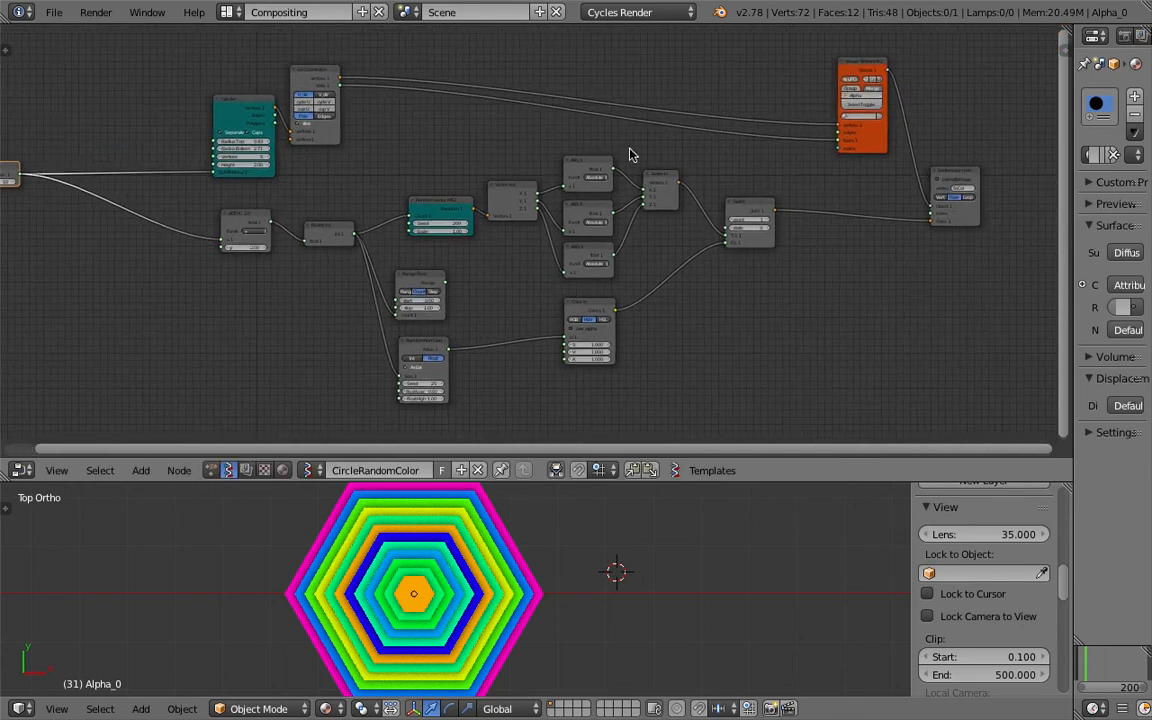
pyautogui.scroll(-1, 650, 163)
pyautogui.moveTo(52, 176); pyautogui.dragTo(52, 176)
# Step: Shift the orange viewer node and Vertex color new farther out, widening the gap after Switch
pyautogui.moveTo(849, 75); pyautogui.dragTo(886, 67)
pyautogui.moveTo(921, 179); pyautogui.dragTo(972, 182)
pyautogui.moveTo(899, 125); pyautogui.dragTo(920, 118)
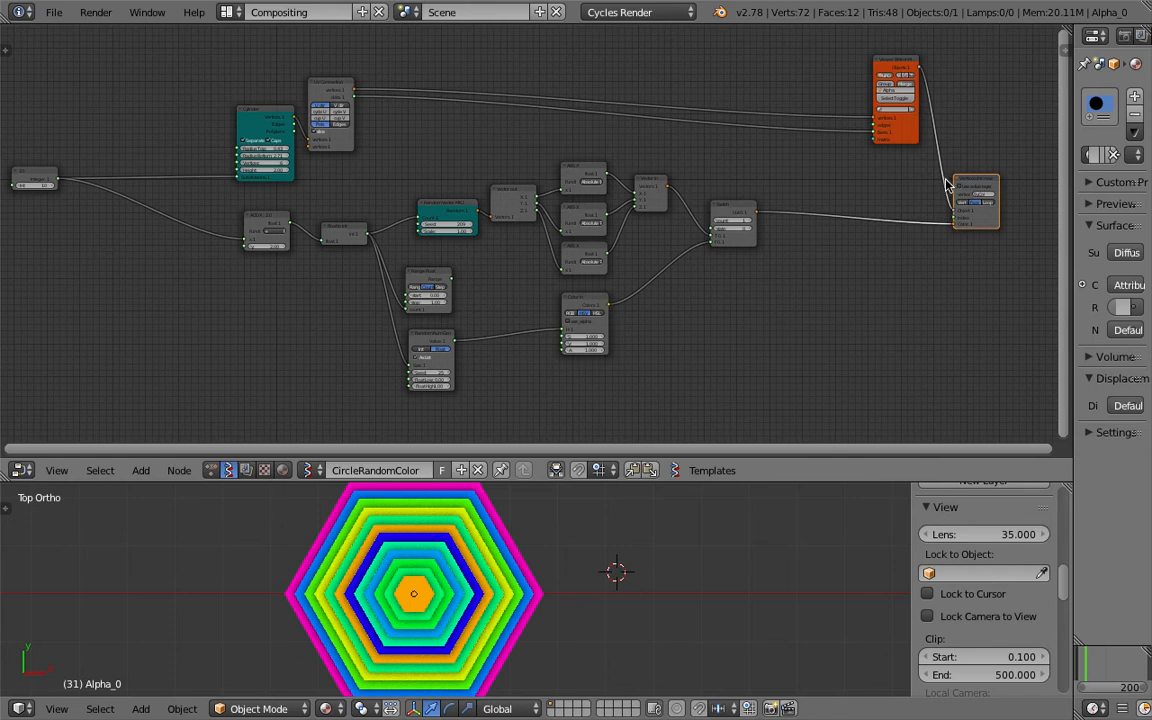
pyautogui.moveTo(859, 185); pyautogui.dragTo(838, 204, button='middle')
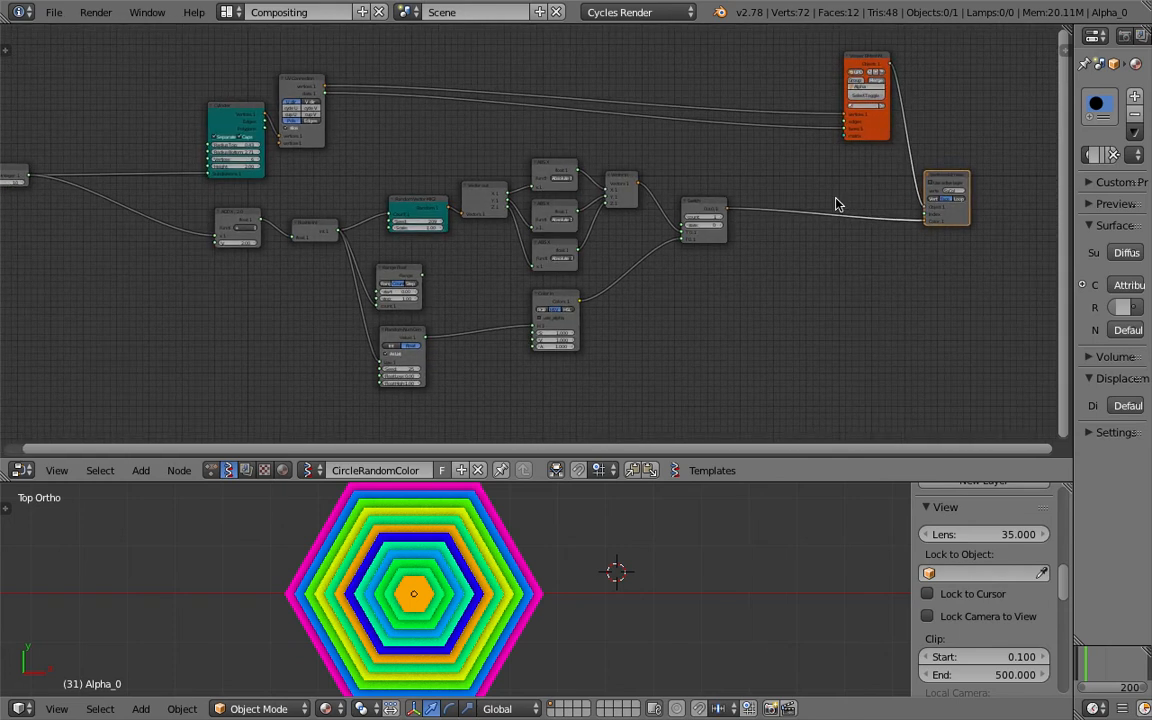
# Step: Box-select all nodes from Cylinder and UV Connection through Switch, leaving out the integer input and the viewer node
pyautogui.scroll(-1, 836, 205)
pyautogui.press('b')
pyautogui.moveTo(204, 48); pyautogui.dragTo(728, 392)
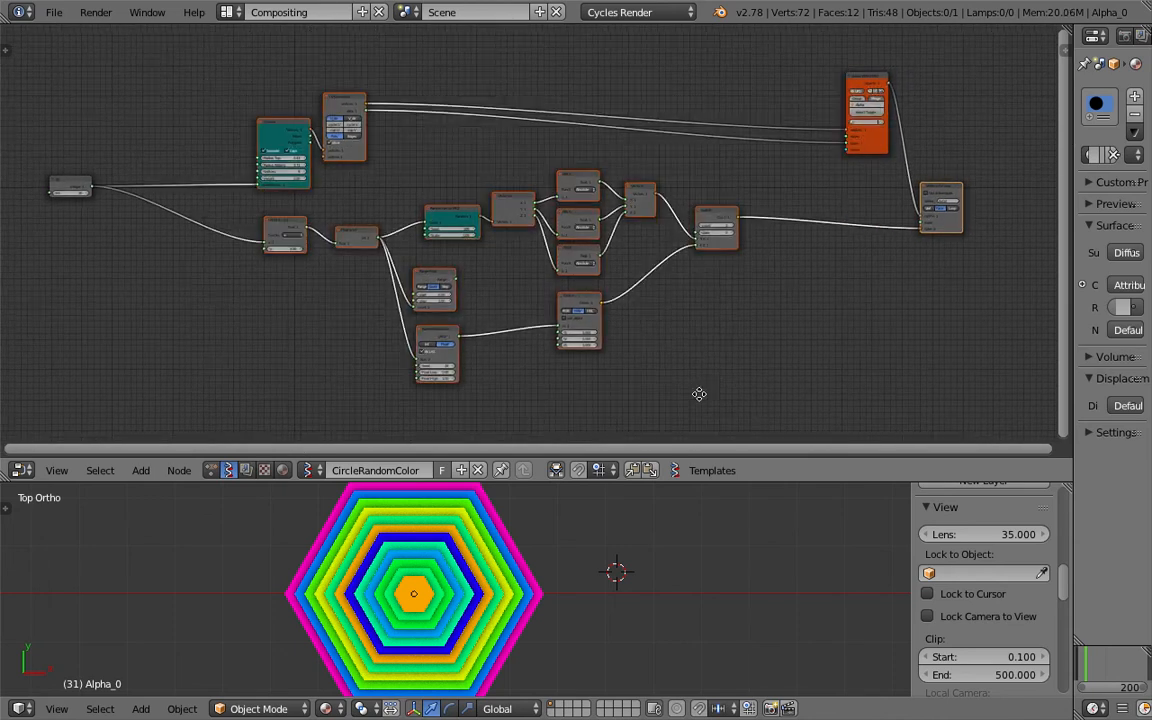
# Step: Look for a way to create a monad among the node commands and by searching the addable nodes for "monad"
pyautogui.click(178, 471)
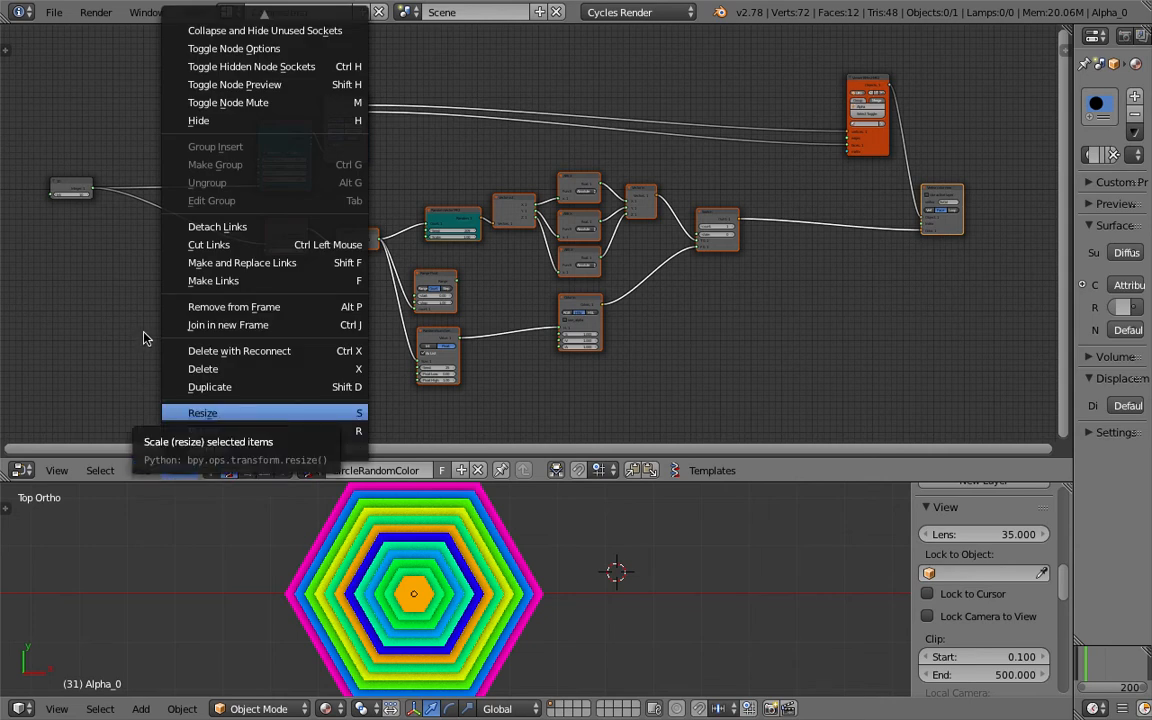
pyautogui.press('Escape')
pyautogui.hotkey('shift', 'a')
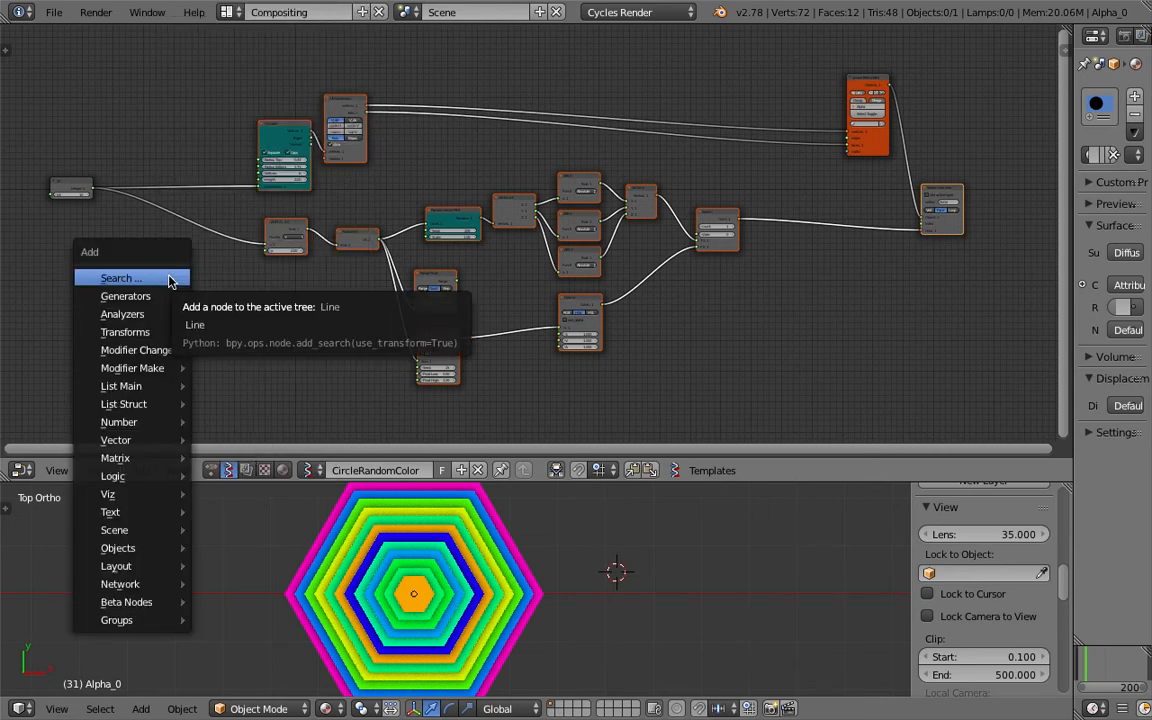
pyautogui.click(167, 278)
pyautogui.write('mon')
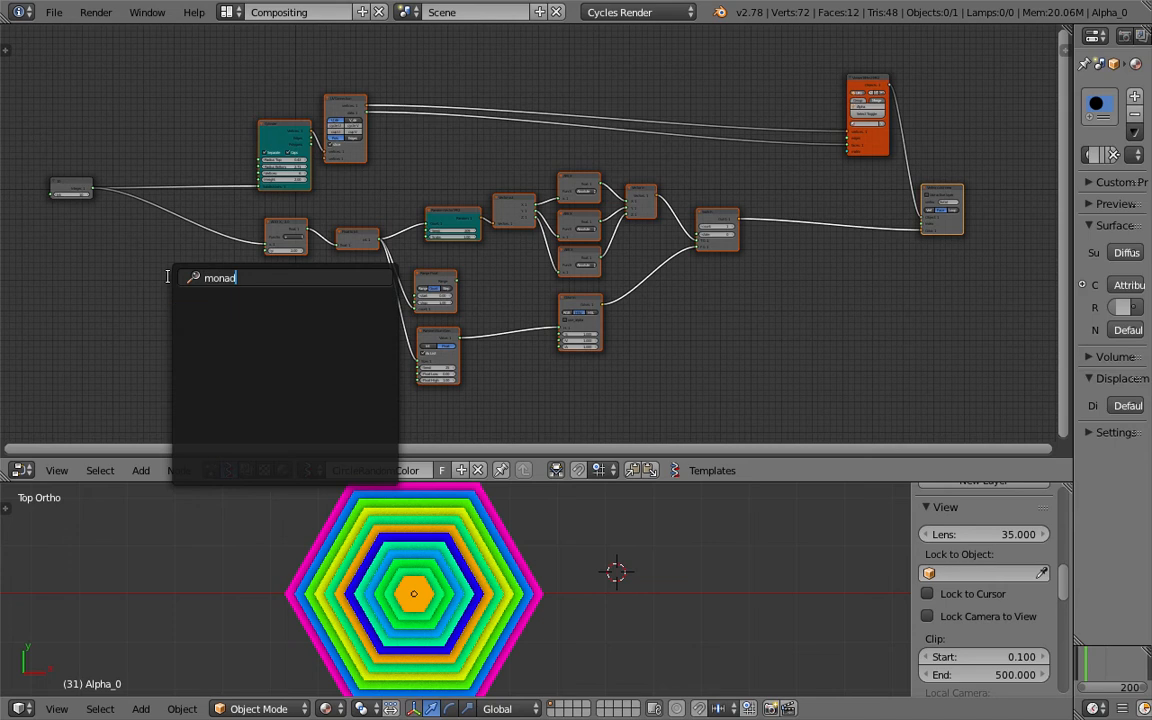
pyautogui.write('ad')
pyautogui.press('Escape')
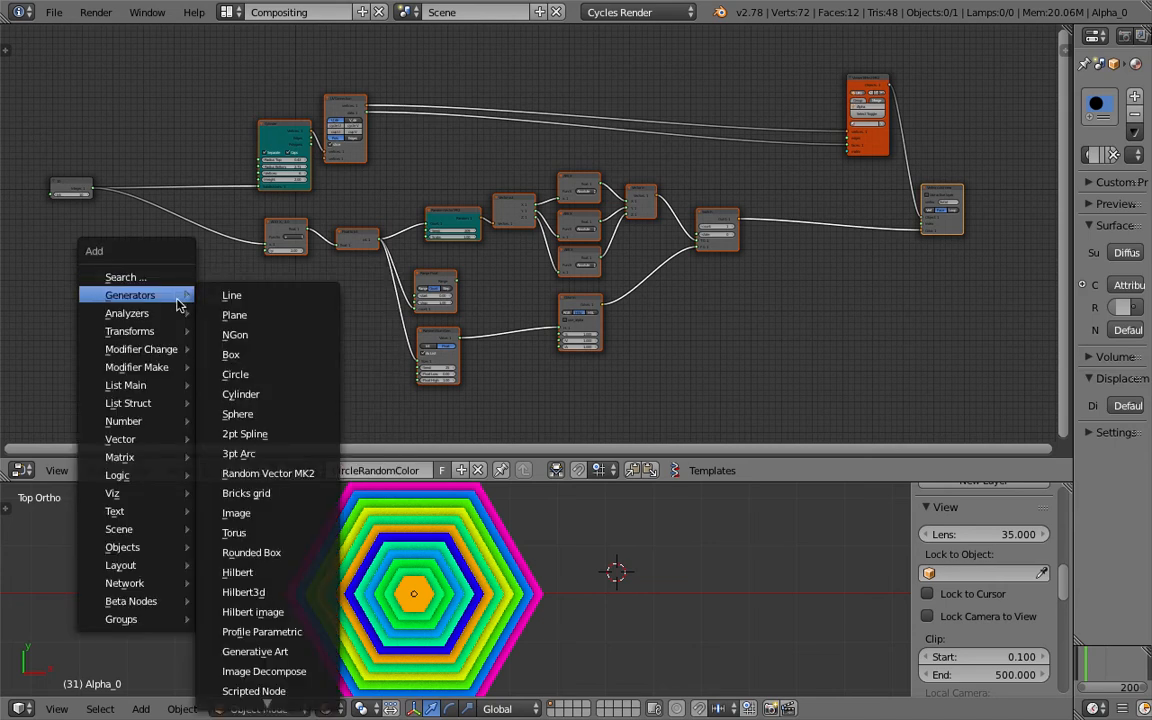
pyautogui.moveTo(175, 618)
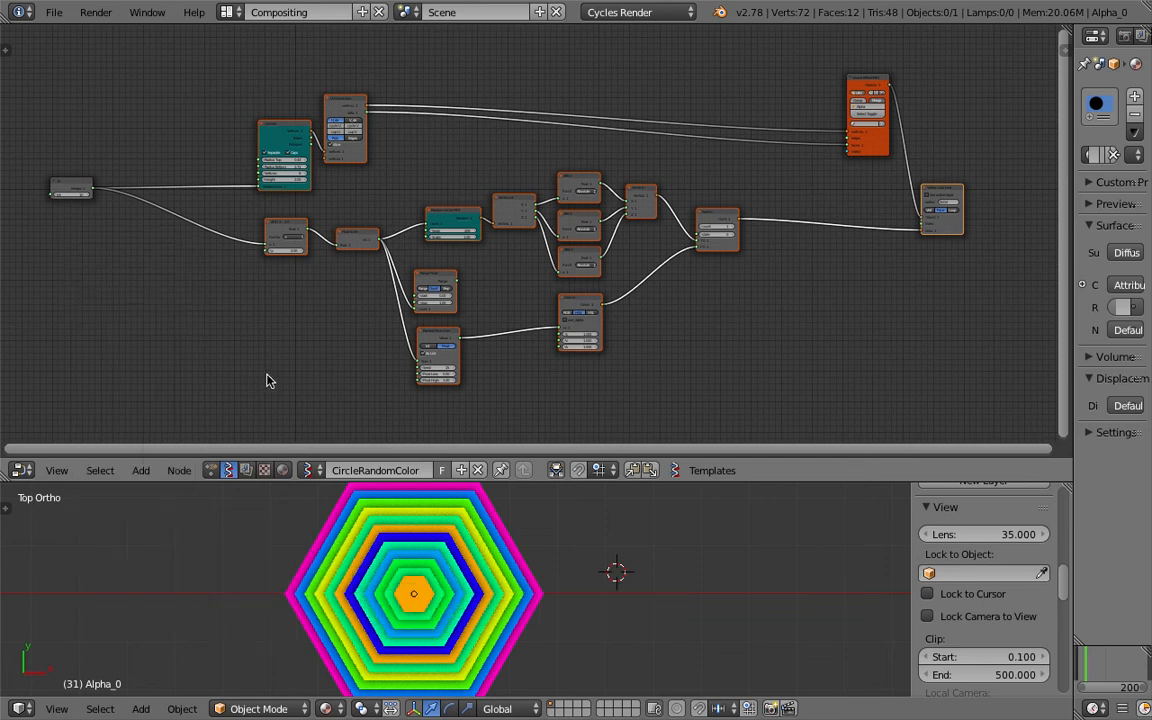
# Step: Repeat the search of the addable nodes for "monad"
pyautogui.moveTo(257, 370); pyautogui.dragTo(270, 355, button='middle')
pyautogui.scroll(2, 270, 355)
pyautogui.hotkey('shift', 'a')
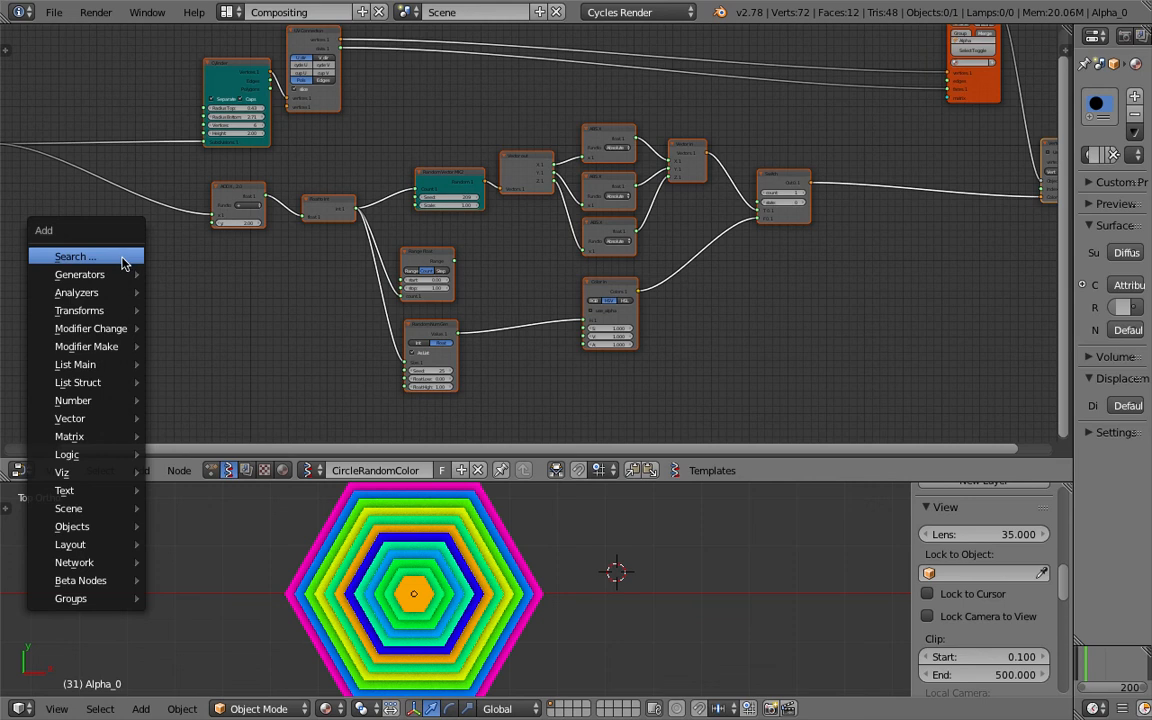
pyautogui.click(122, 258)
pyautogui.write('monad')
pyautogui.press('Escape')
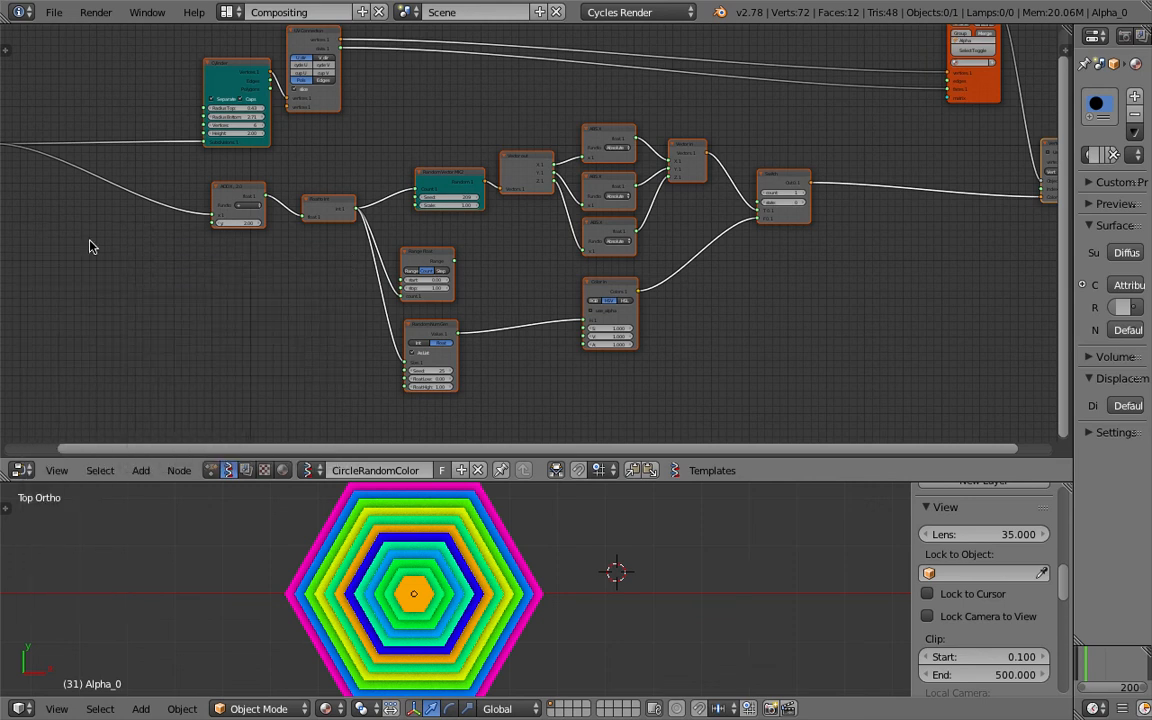
# Step: Examine the group commands offered for the selected nodes, including make group and make group (+relink)
pyautogui.moveTo(89, 246); pyautogui.dragTo(137, 254, button='middle')
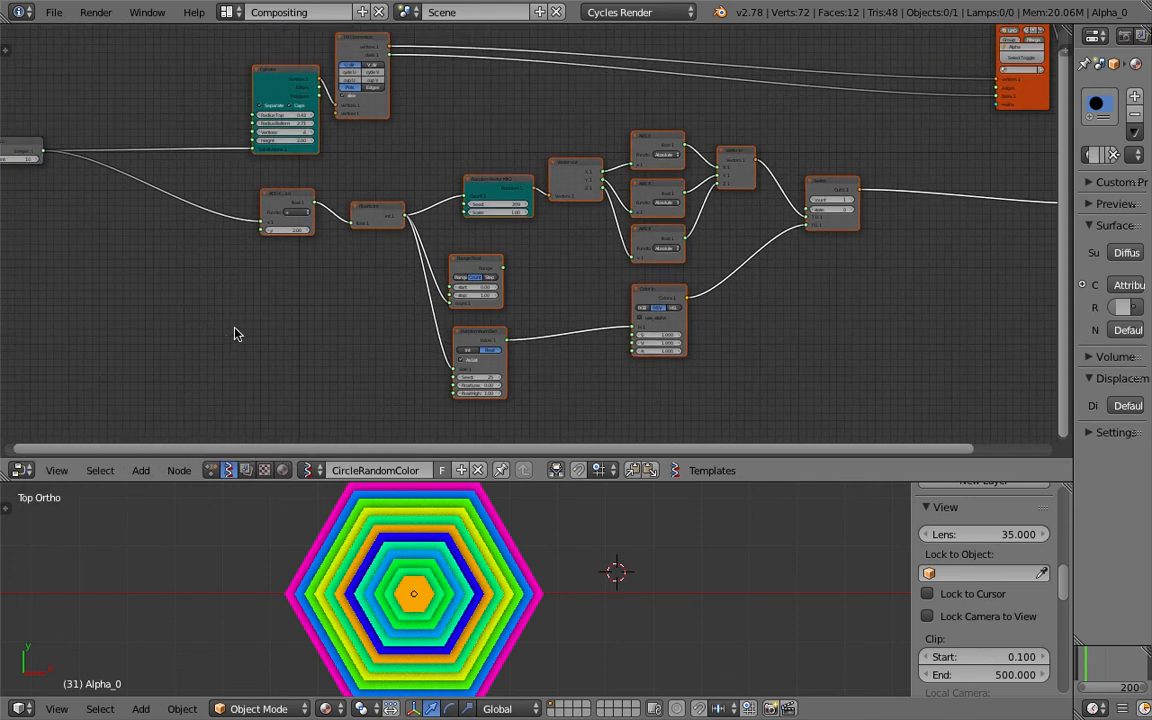
pyautogui.hotkey('shift', 'a')
pyautogui.moveTo(229, 635)
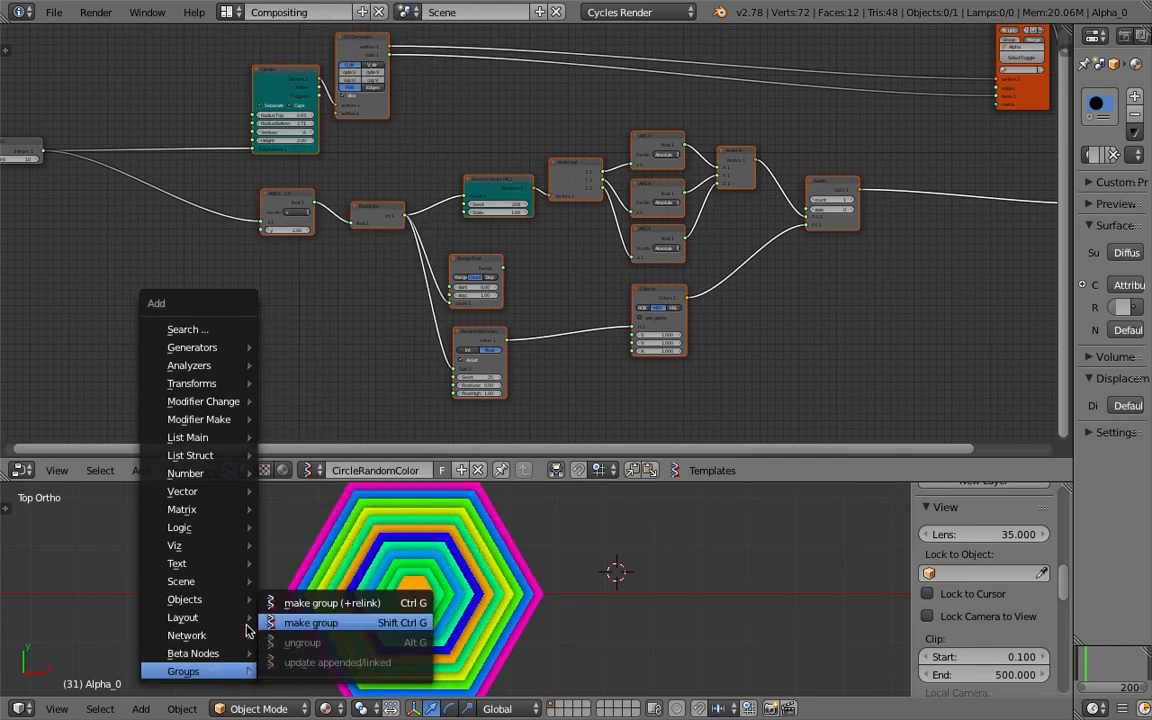
pyautogui.moveTo(231, 608)
pyautogui.moveTo(228, 580)
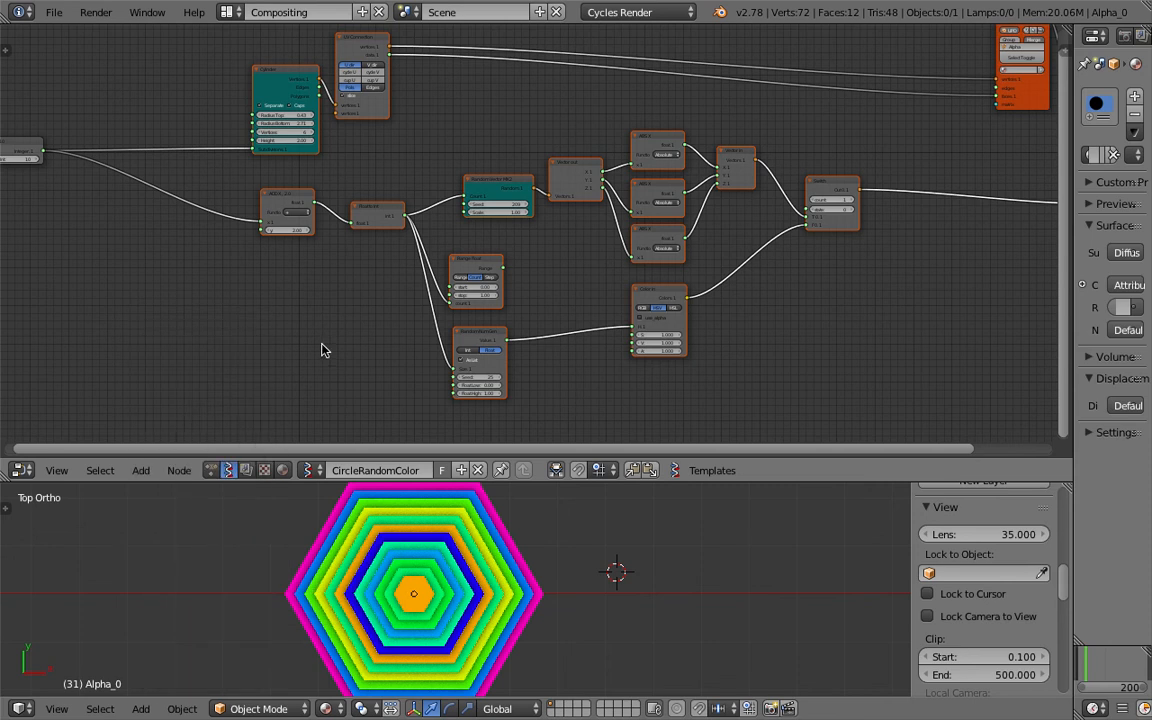
# Step: Search all commands for "monad" and check the option that creates one from selected nodes, without running it
pyautogui.scroll(-2, 396, 370)
pyautogui.scroll(-2, 420, 410)
pyautogui.scroll(-1, 380, 425)
pyautogui.scroll(-2, 330, 320)
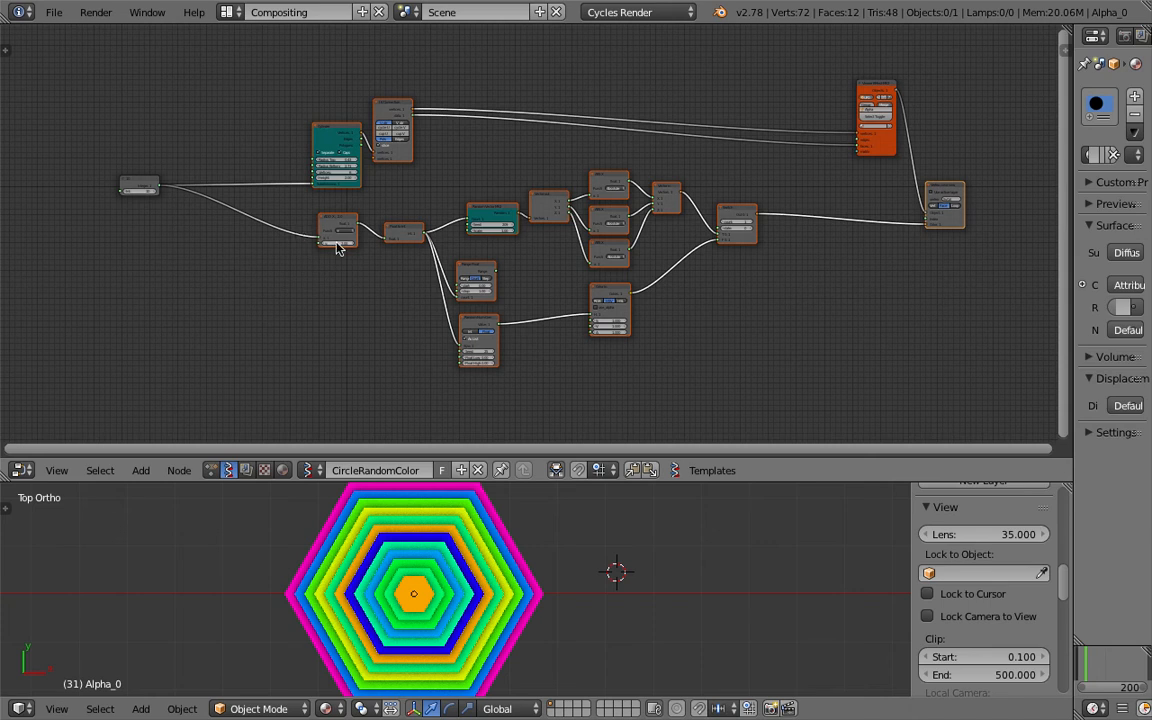
pyautogui.press('space')
pyautogui.write('monad')
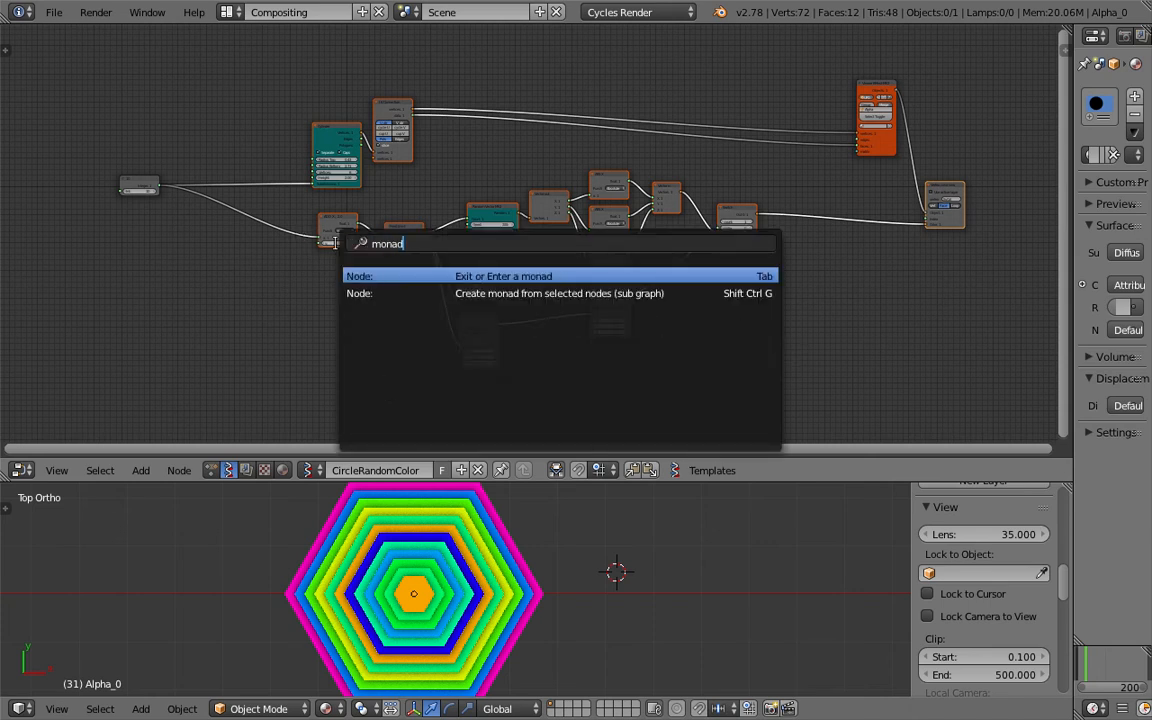
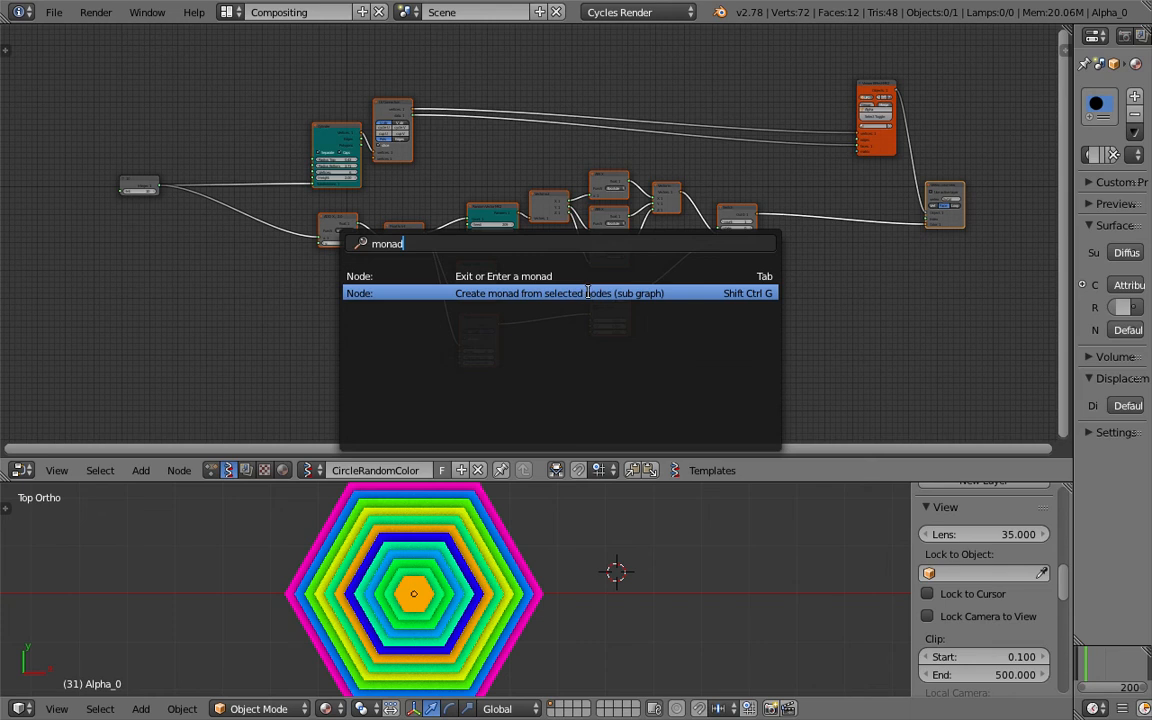
pyautogui.click(262, 273)
# Step: Create a monad (sub graph) from the selected nodes using the command search for "monad"
pyautogui.moveTo(306, 272); pyautogui.dragTo(291, 273, button='middle')
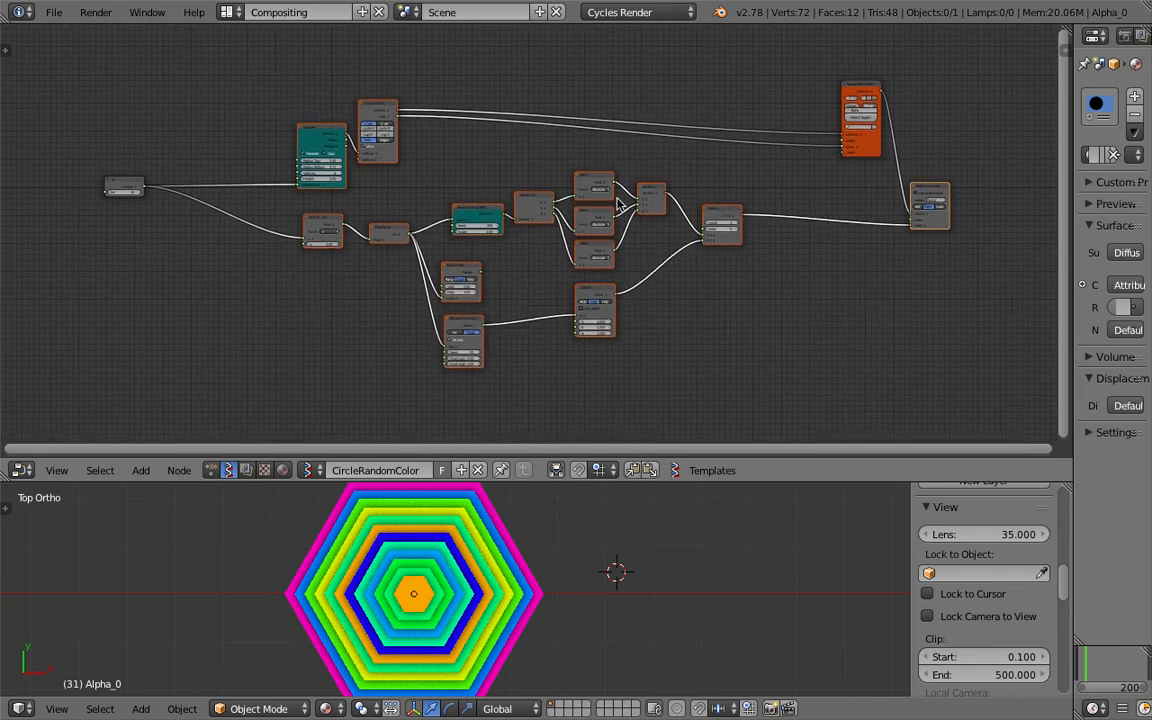
pyautogui.press('space')
pyautogui.write('monad')
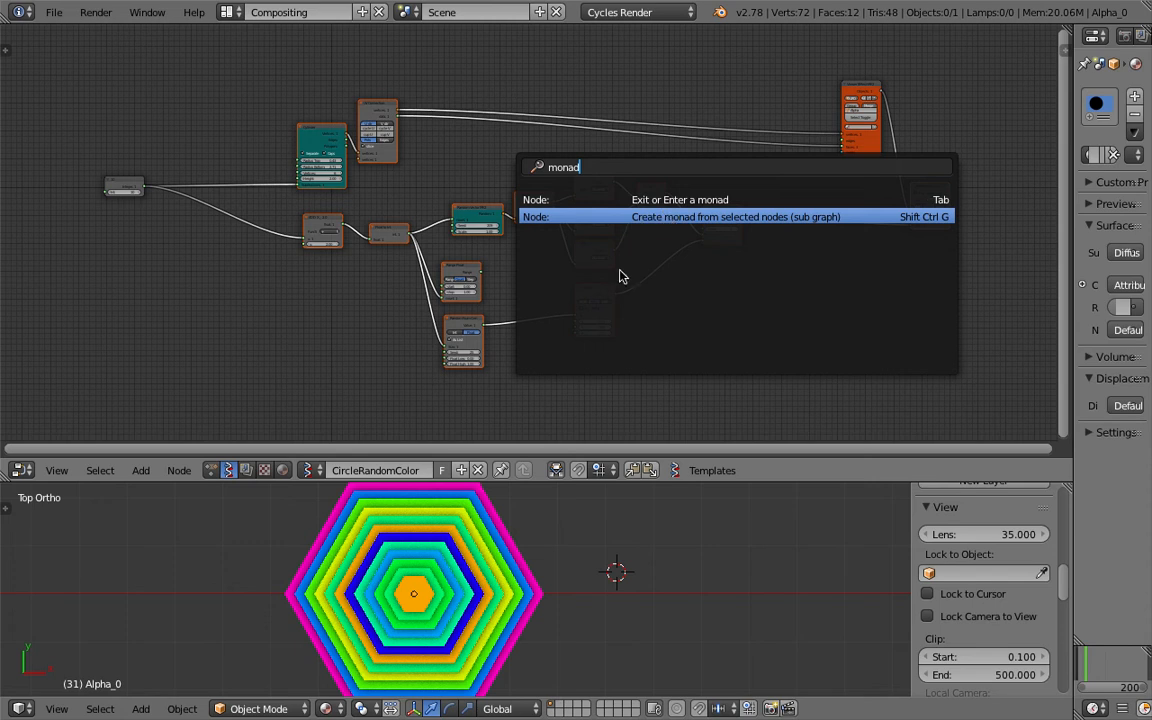
pyautogui.press('Return')
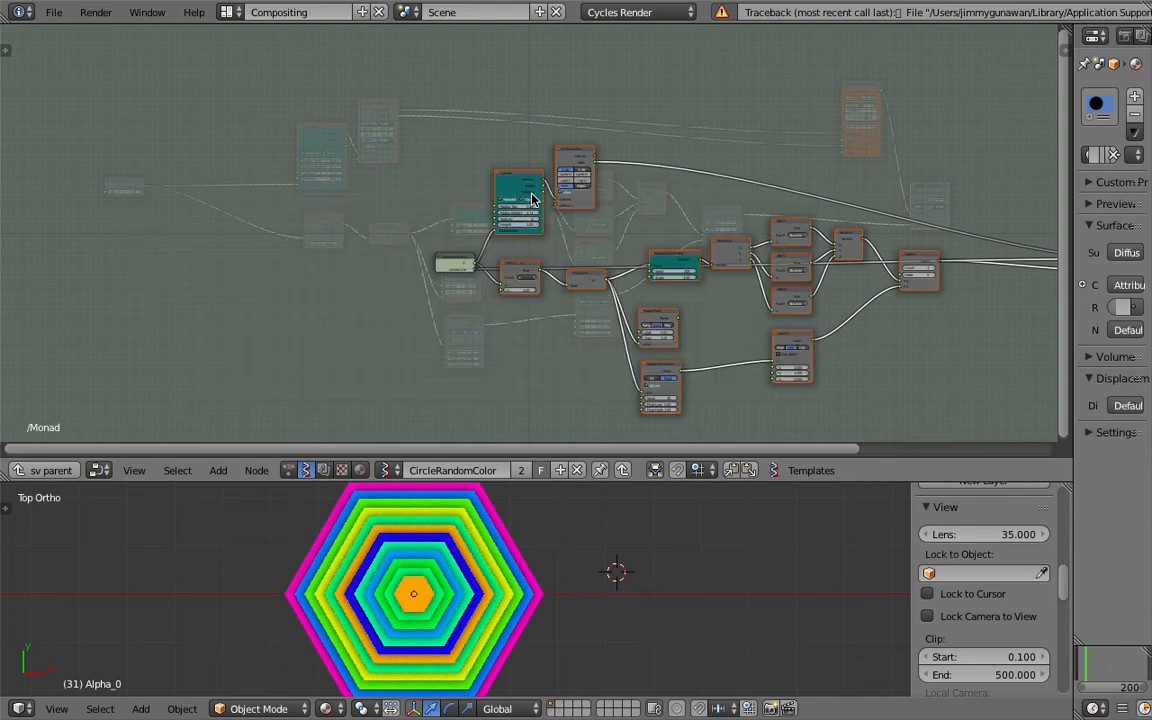
# Step: Inside the monad, move Vertex color new up and closer to the Switch node, away from the group output node
pyautogui.press('g')
pyautogui.moveTo(517, 224); pyautogui.dragTo(435, 225, button='middle')
pyautogui.moveTo(568, 255); pyautogui.dragTo(312, 233, button='middle')
pyautogui.scroll(5, 571, 234)
pyautogui.moveTo(815, 182); pyautogui.dragTo(647, 125)
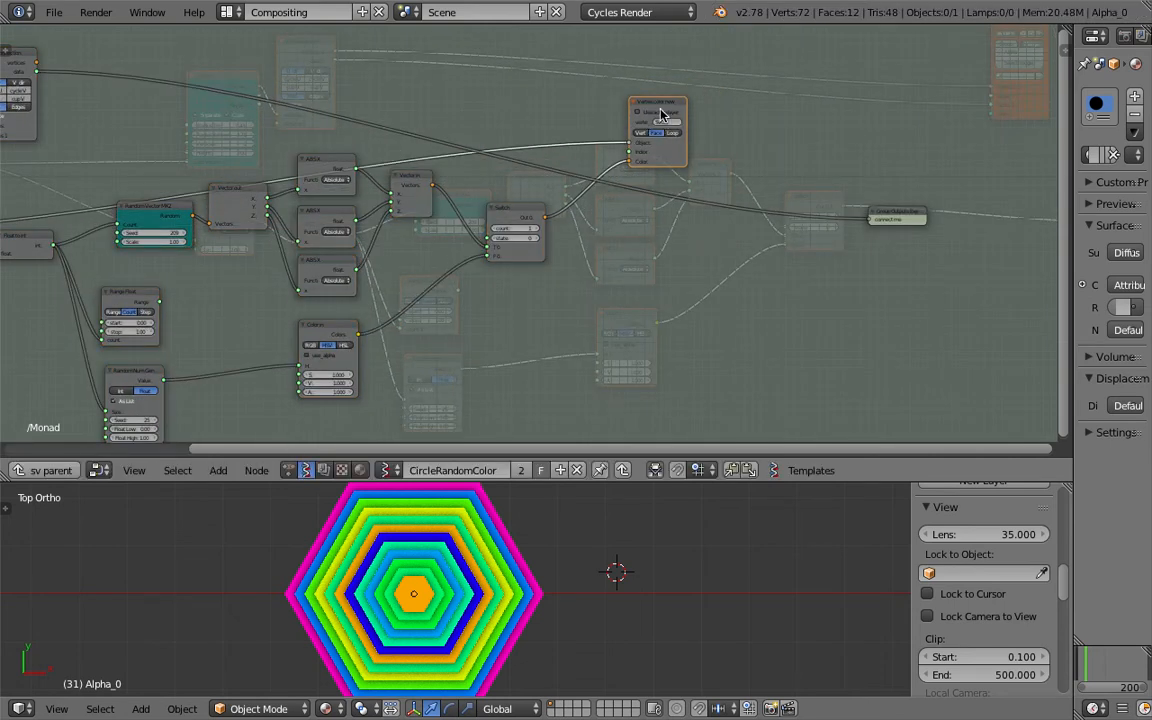
# Step: Spread out the nodes inside the monad, moving Vertex color new away from the Switch node and the group inputs node away from Cylinder
pyautogui.moveTo(670, 104); pyautogui.dragTo(729, 93)
pyautogui.moveTo(470, 153); pyautogui.dragTo(617, 170, button='middle')
pyautogui.moveTo(121, 236); pyautogui.dragTo(287, 246, button='middle')
pyautogui.moveTo(149, 246); pyautogui.dragTo(100, 232)
pyautogui.moveTo(614, 194); pyautogui.dragTo(554, 199, button='middle')
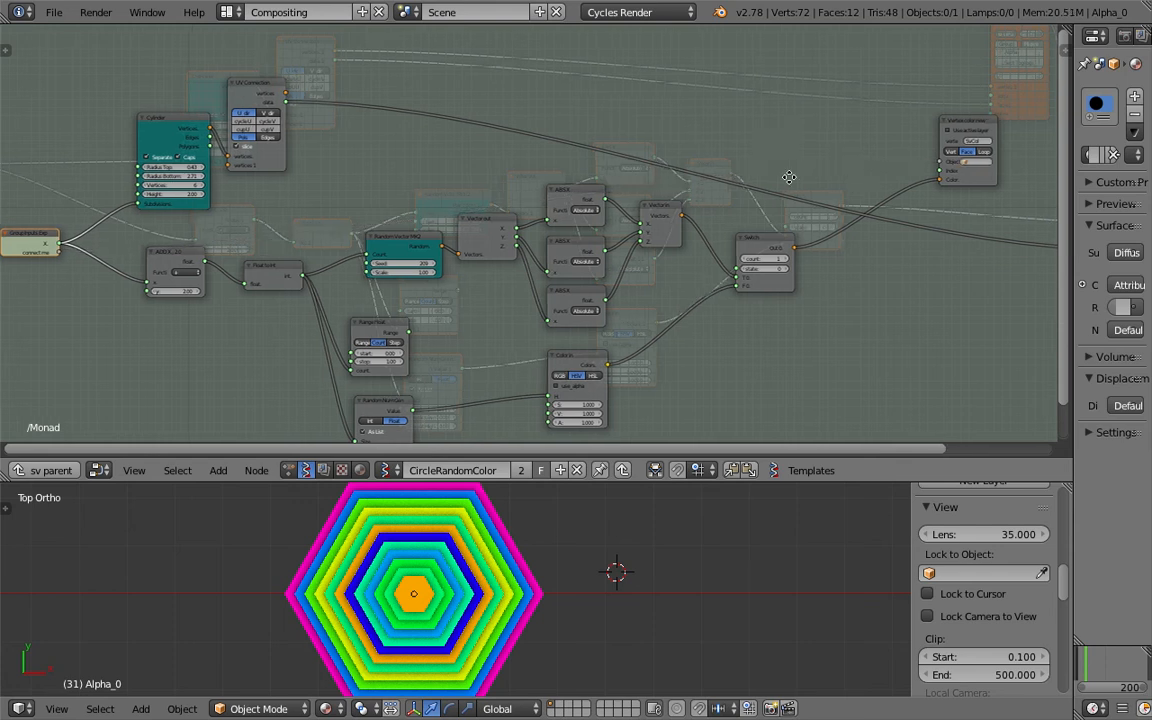
pyautogui.moveTo(854, 175); pyautogui.dragTo(713, 190, button='middle')
pyautogui.moveTo(835, 138); pyautogui.dragTo(854, 127)
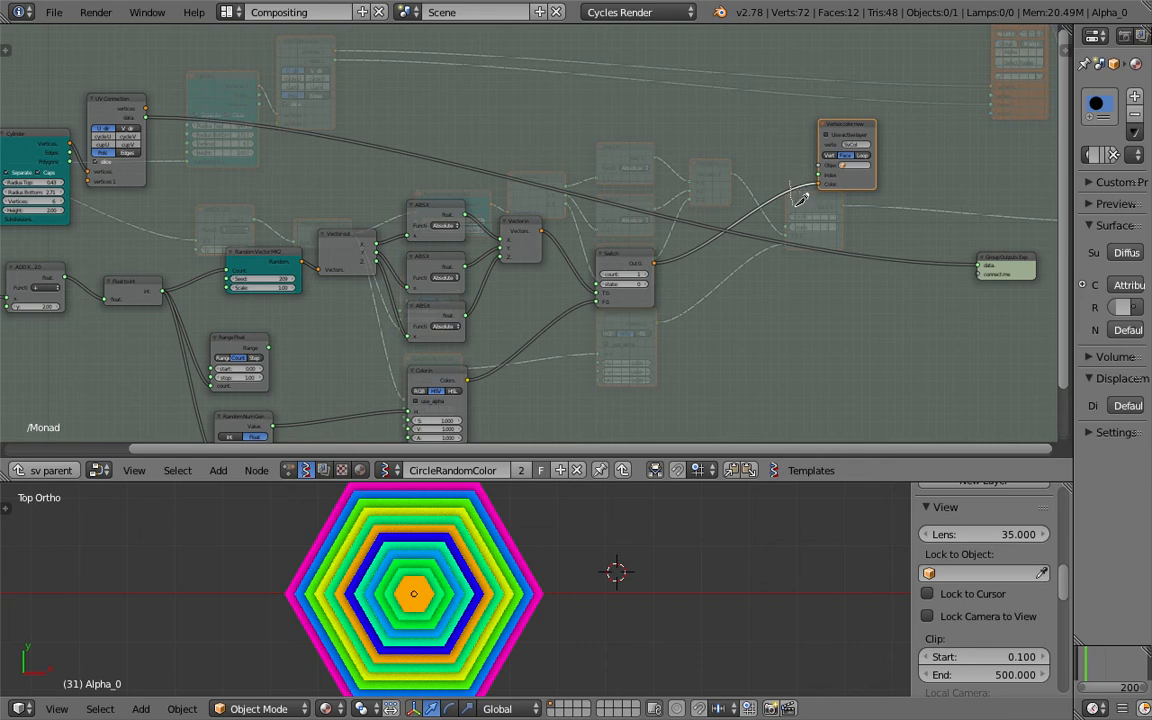
# Step: Disconnect the Switch output from Vertex color new and place the group outputs node just below Vertex color new
pyautogui.moveTo(803, 200); pyautogui.dragTo(806, 202)
pyautogui.moveTo(990, 262); pyautogui.dragTo(827, 269)
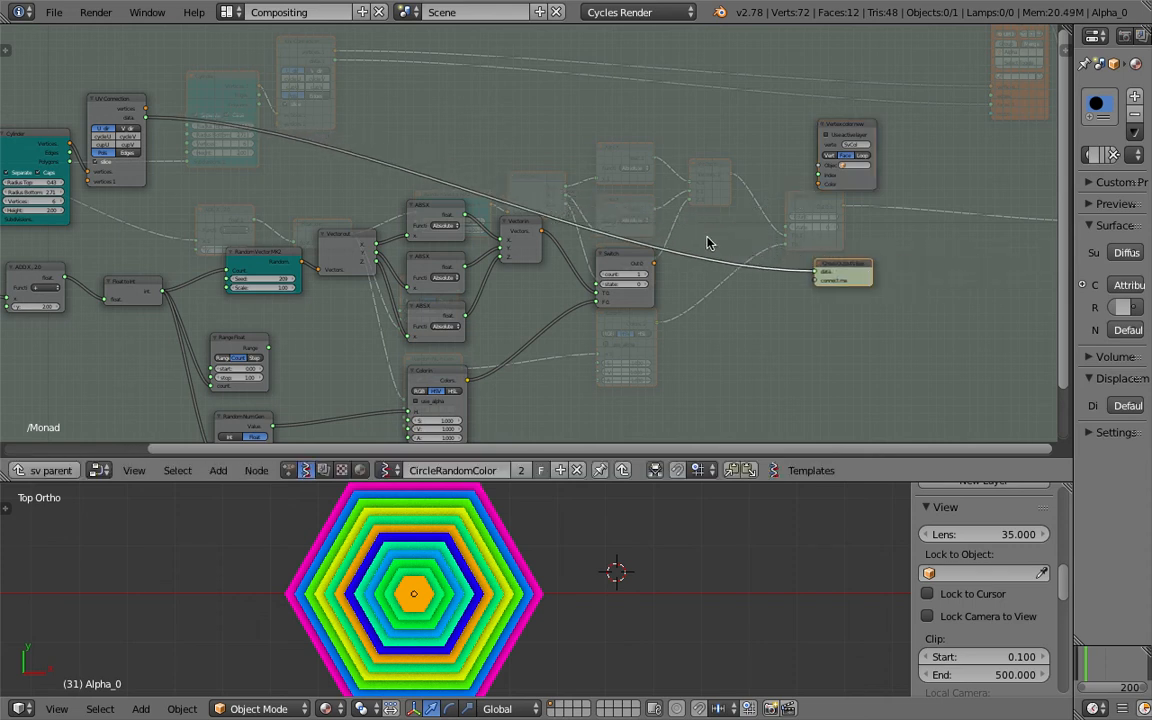
pyautogui.moveTo(668, 228); pyautogui.dragTo(705, 236, button='middle')
pyautogui.moveTo(880, 160); pyautogui.dragTo(905, 146)
pyautogui.moveTo(880, 276); pyautogui.dragTo(880, 238)
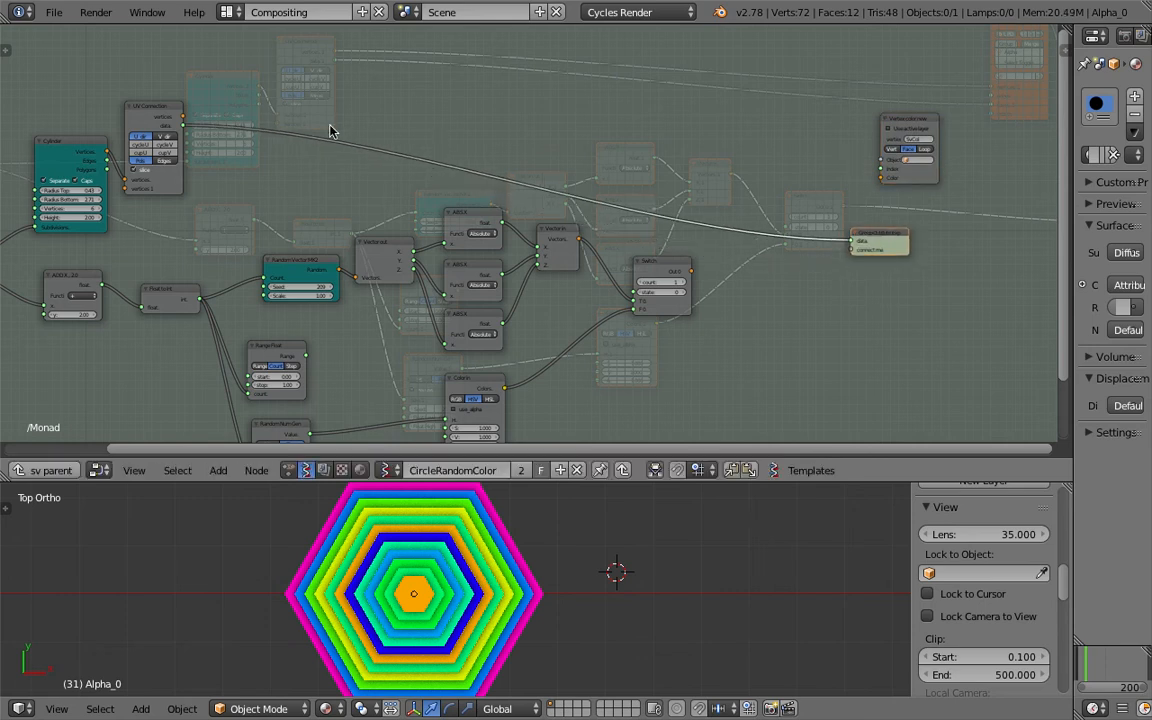
# Step: Link UV Connection's vertices and data and the Switch node's Out 0 to the group outputs node
pyautogui.moveTo(184, 120); pyautogui.dragTo(852, 241)
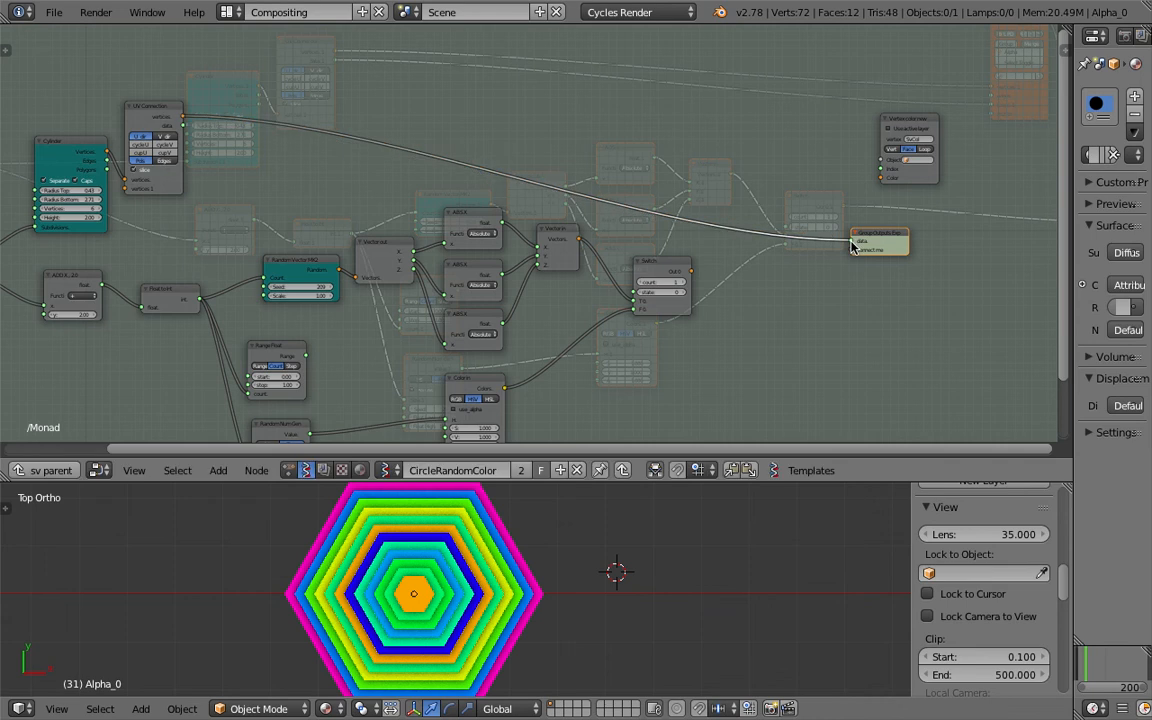
pyautogui.moveTo(184, 128); pyautogui.dragTo(855, 250)
pyautogui.moveTo(668, 268); pyautogui.dragTo(852, 258)
# Step: Delete Vertex color new from the monad, move the group inputs node further out, and return to the parent node tree
pyautogui.click(914, 123)
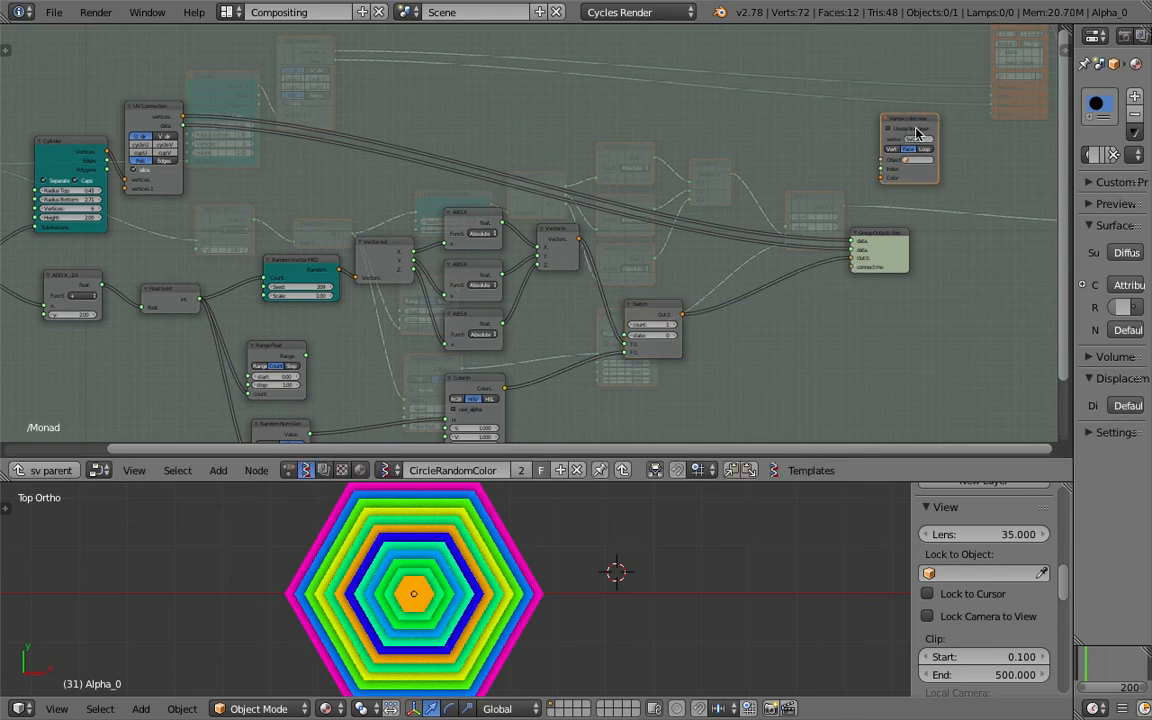
pyautogui.moveTo(720, 172); pyautogui.dragTo(813, 149, button='middle')
pyautogui.moveTo(395, 177); pyautogui.dragTo(555, 157, button='middle')
pyautogui.moveTo(201, 228); pyautogui.dragTo(176, 229)
pyautogui.scroll(1, 148, 250)
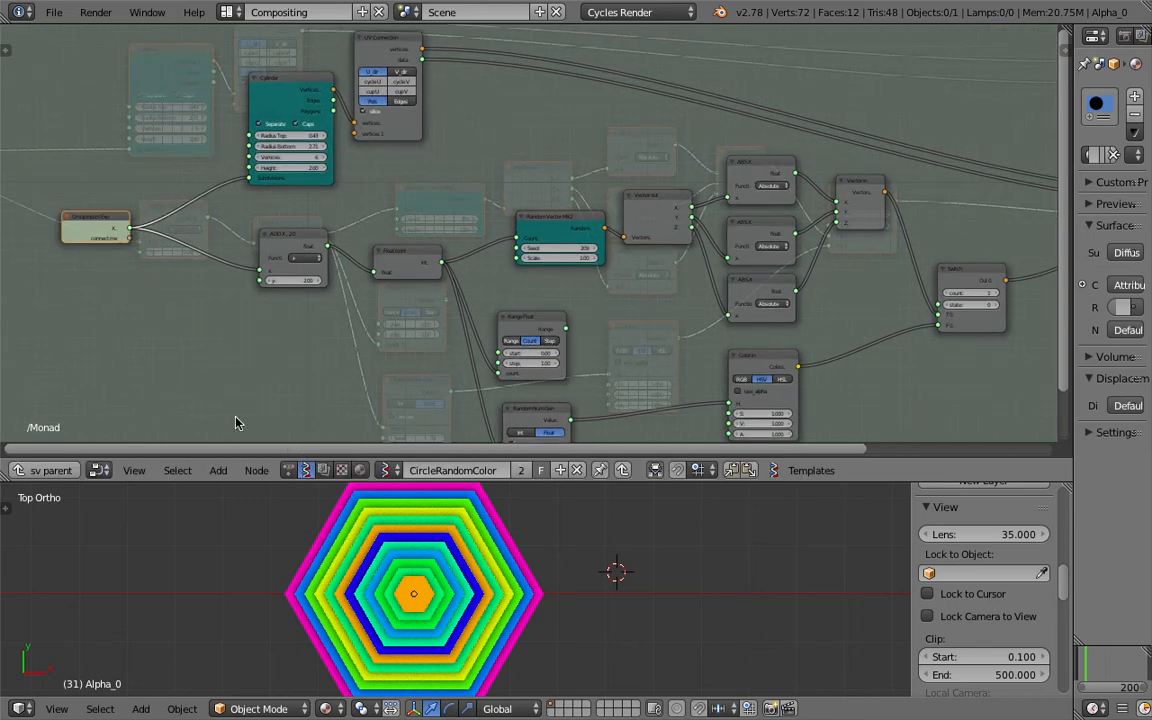
pyautogui.scroll(-1, 210, 380)
pyautogui.press('Tab')
# Step: Add the existing Monad group as a node in the empty area below the parent tree's nodes
pyautogui.scroll(-3, 418, 283)
pyautogui.scroll(-2, 418, 283)
pyautogui.scroll(4, 400, 230)
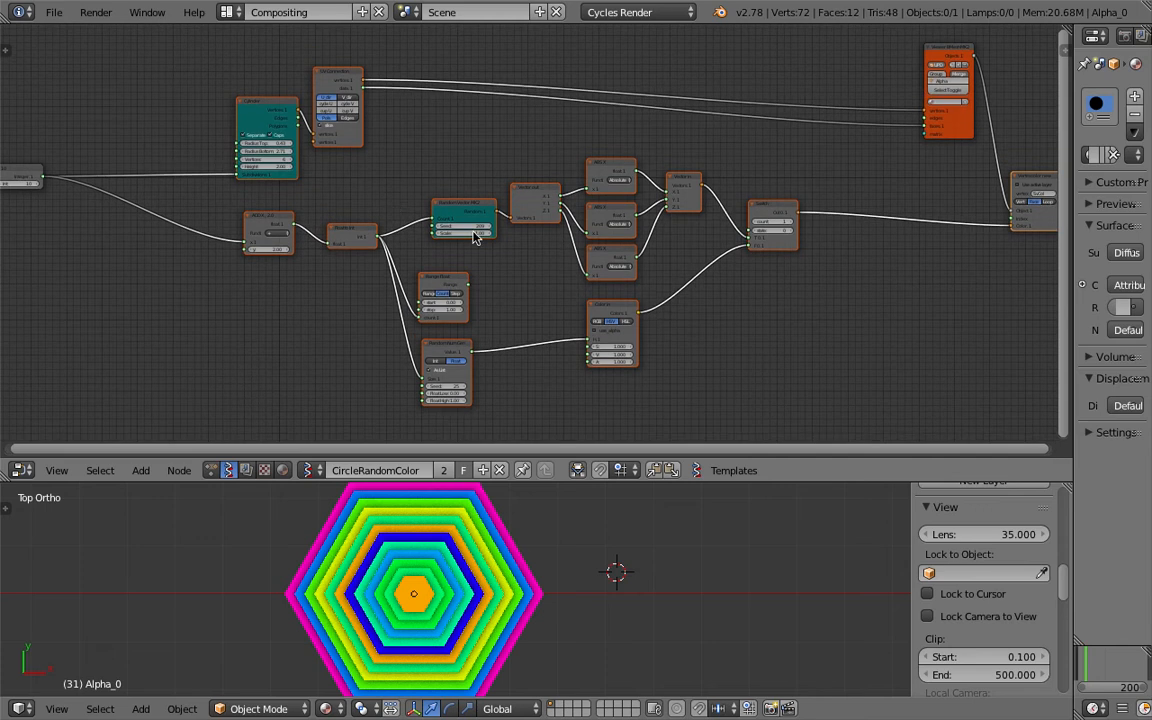
pyautogui.scroll(-1, 593, 274)
pyautogui.hotkey('shift', 'a')
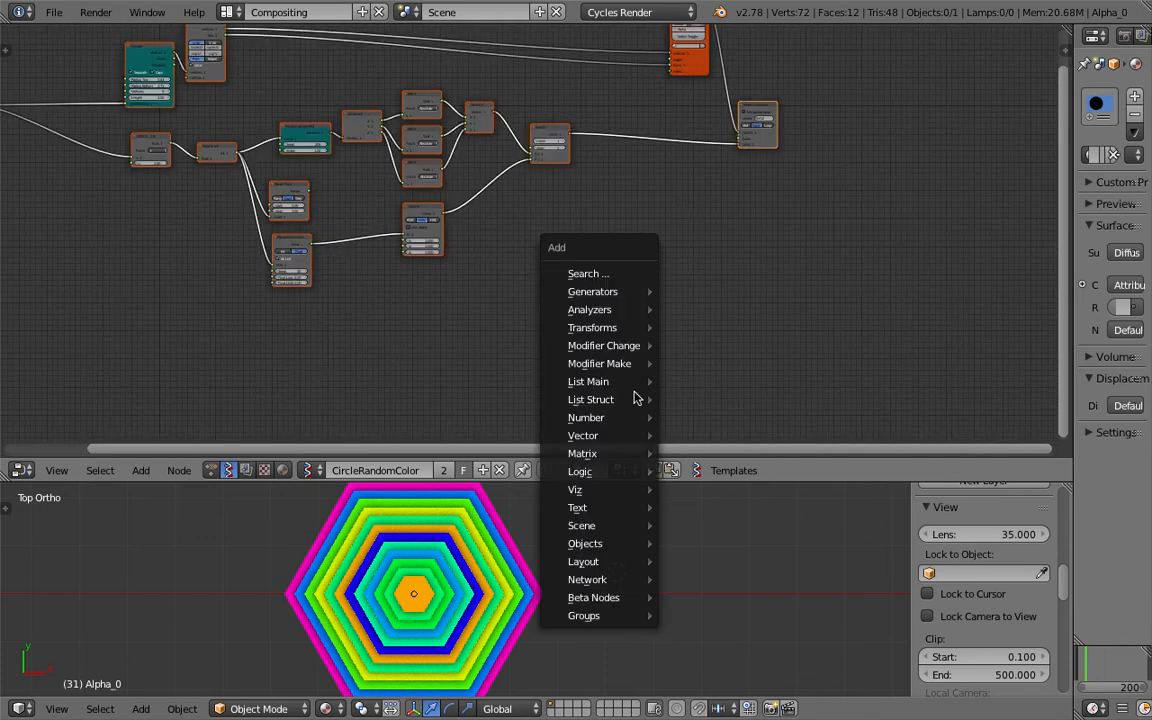
pyautogui.moveTo(619, 604)
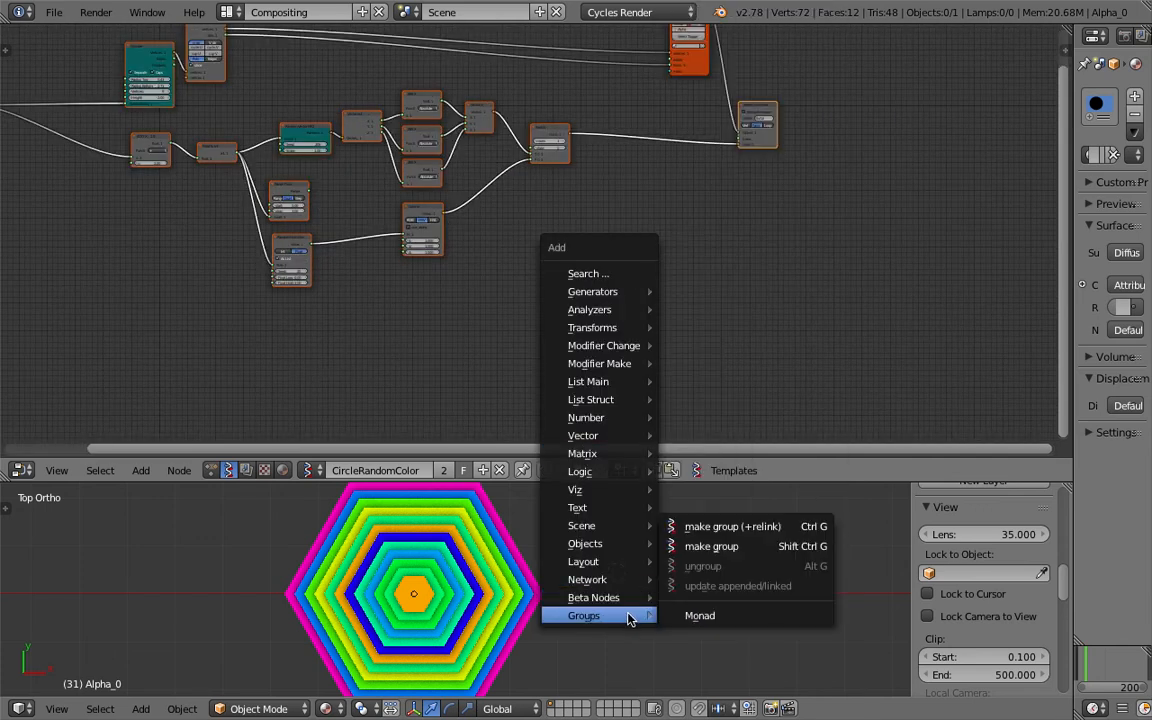
pyautogui.click(697, 610)
pyautogui.click(600, 267)
# Step: Cut the links running from UV Connection and the Switch node to Viewer BMeshMK2 and Vertex color new
pyautogui.scroll(4, 590, 271)
pyautogui.moveTo(629, 273); pyautogui.dragTo(532, 158, button='middle')
pyautogui.scroll(-7, 543, 280)
pyautogui.scroll(1, 532, 158)
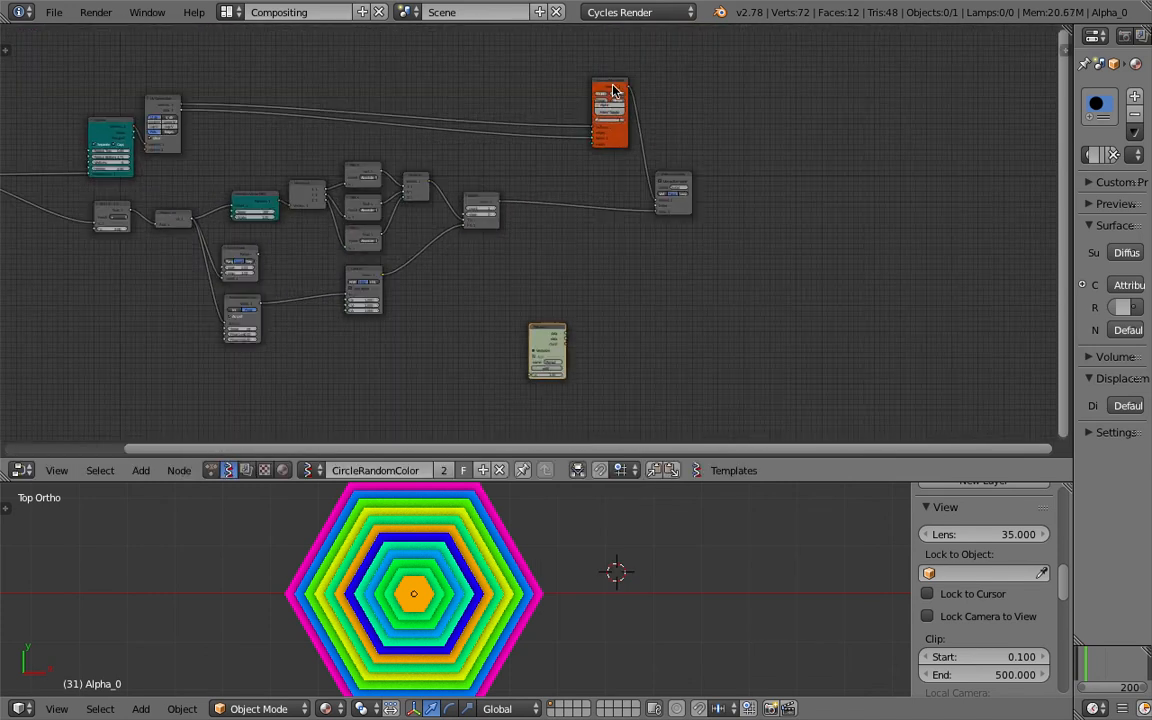
pyautogui.keyDown('ctrl'); pyautogui.moveTo(545, 97); pyautogui.dragTo(617, 226, button='right'); pyautogui.keyUp('ctrl')
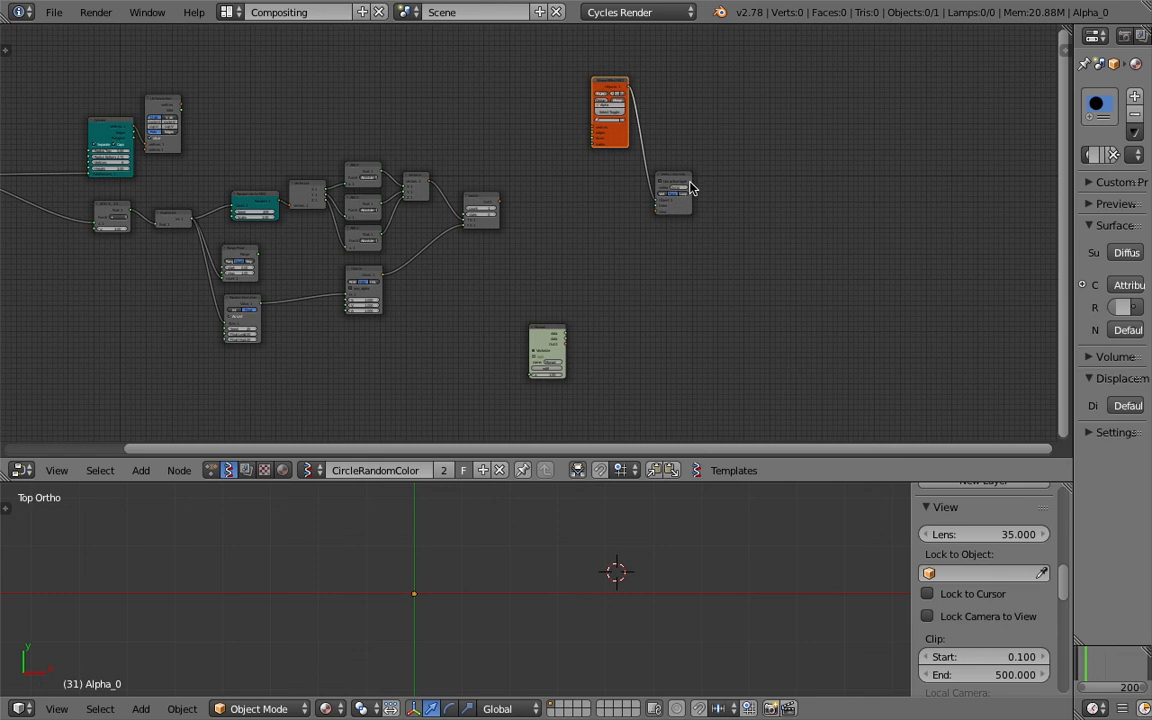
# Step: Move Vertex color new, Viewer BMeshMK2 and the Monad node clear of the old nodes, with Monad placed ahead of the viewer
pyautogui.moveTo(689, 188); pyautogui.dragTo(797, 263)
pyautogui.moveTo(613, 88); pyautogui.dragTo(718, 135)
pyautogui.moveTo(548, 327); pyautogui.dragTo(613, 201)
pyautogui.scroll(1, 613, 201)
pyautogui.moveTo(397, 203); pyautogui.dragTo(125, 237, button='middle')
pyautogui.scroll(8, 180, 219)
pyautogui.moveTo(203, 211); pyautogui.dragTo(205, 219, button='middle')
pyautogui.moveTo(564, 283); pyautogui.dragTo(663, 283)
pyautogui.moveTo(408, 149); pyautogui.dragTo(494, 175)
pyautogui.moveTo(494, 175); pyautogui.dragTo(591, 195, button='middle')
pyautogui.scroll(2, 305, 204)
pyautogui.moveTo(260, 181); pyautogui.dragTo(361, 191)
pyautogui.scroll(1, 333, 234)
# Step: Open the Monad node for editing and disconnect UV Connection's vertices link from the group outputs node
pyautogui.click(307, 243)
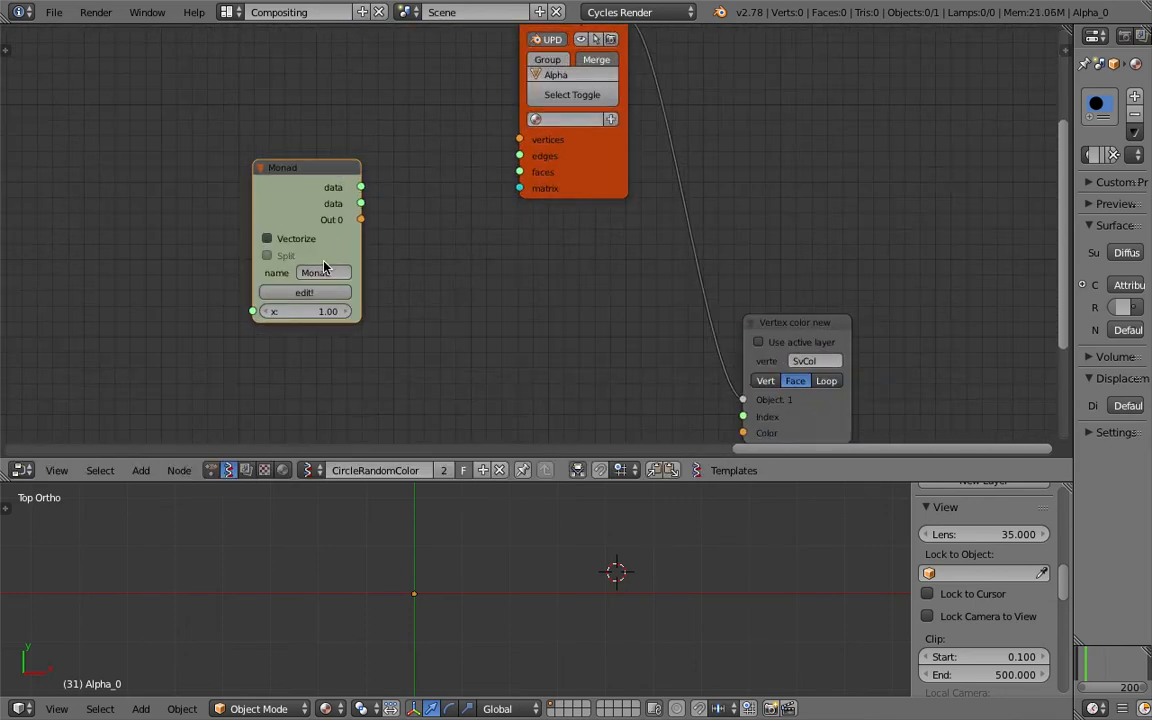
pyautogui.moveTo(364, 213); pyautogui.dragTo(345, 180)
pyautogui.click(318, 291)
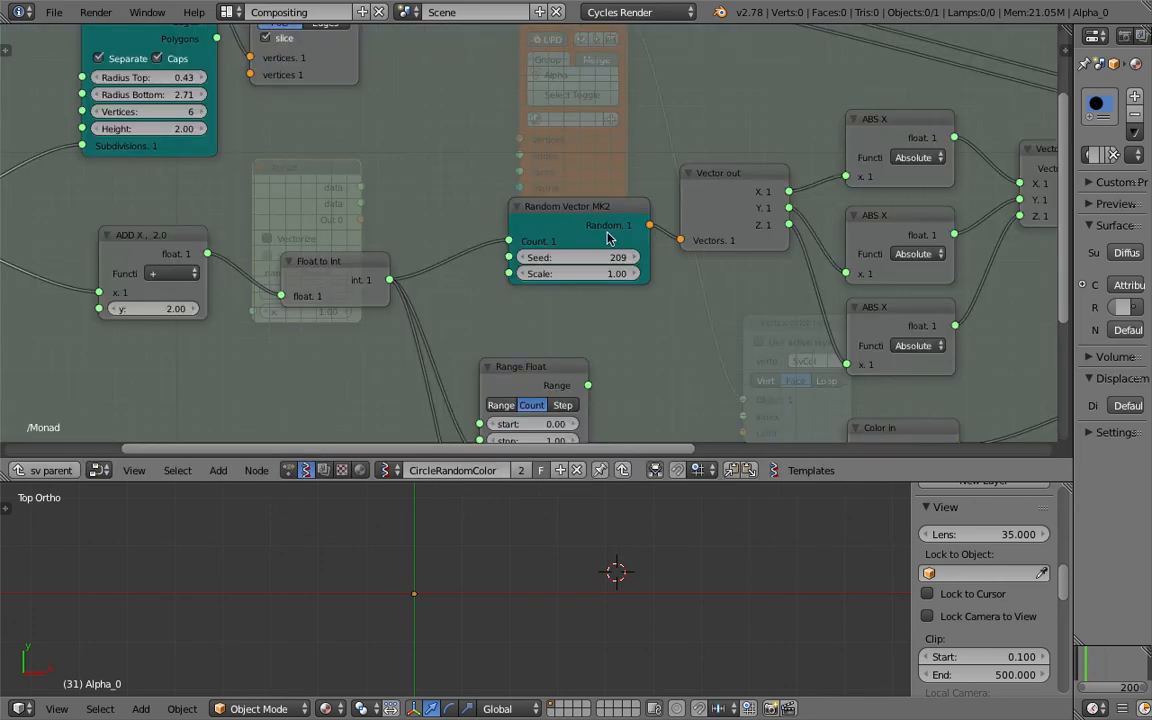
pyautogui.scroll(-2, 607, 237)
pyautogui.moveTo(560, 234); pyautogui.dragTo(660, 285, button='middle')
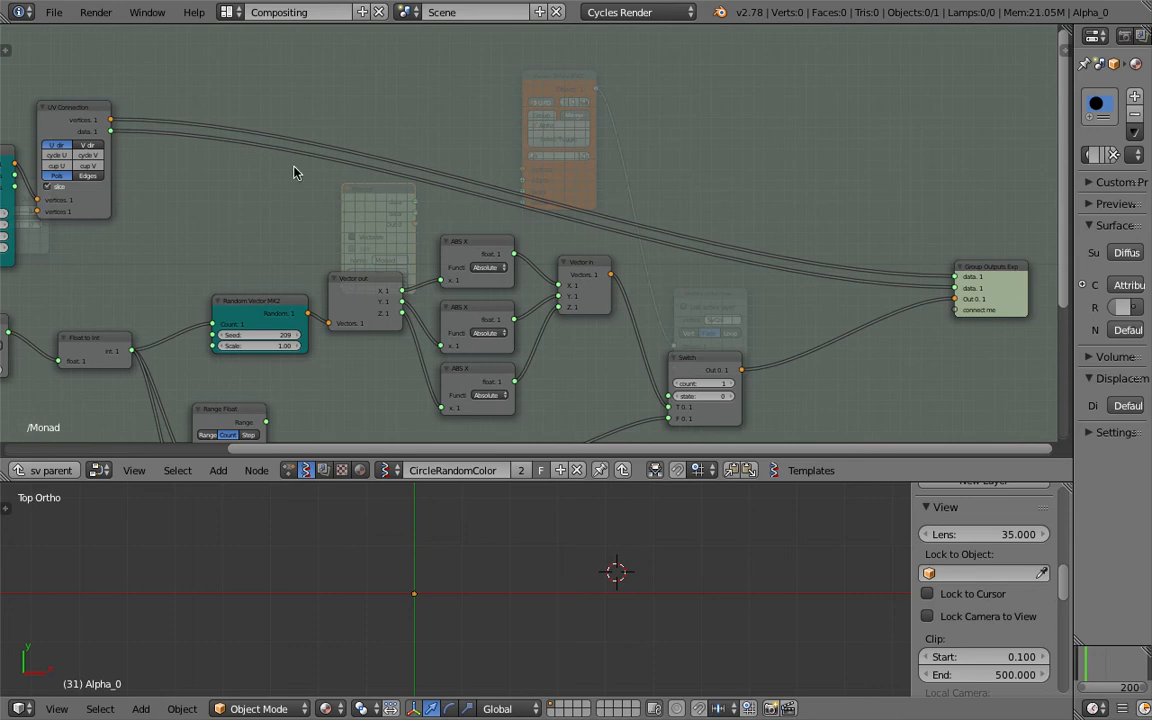
pyautogui.moveTo(954, 277)
pyautogui.mouseDown()
pyautogui.moveTo(936, 282)
pyautogui.moveTo(965, 283)
pyautogui.mouseUp()
pyautogui.click(968, 282)
# Step: Remove both data outputs and the Out 0 output from the monad's custom group interface
pyautogui.scroll(-1, 1006, 232)
pyautogui.moveTo(1006, 232); pyautogui.dragTo(873, 203, button='middle')
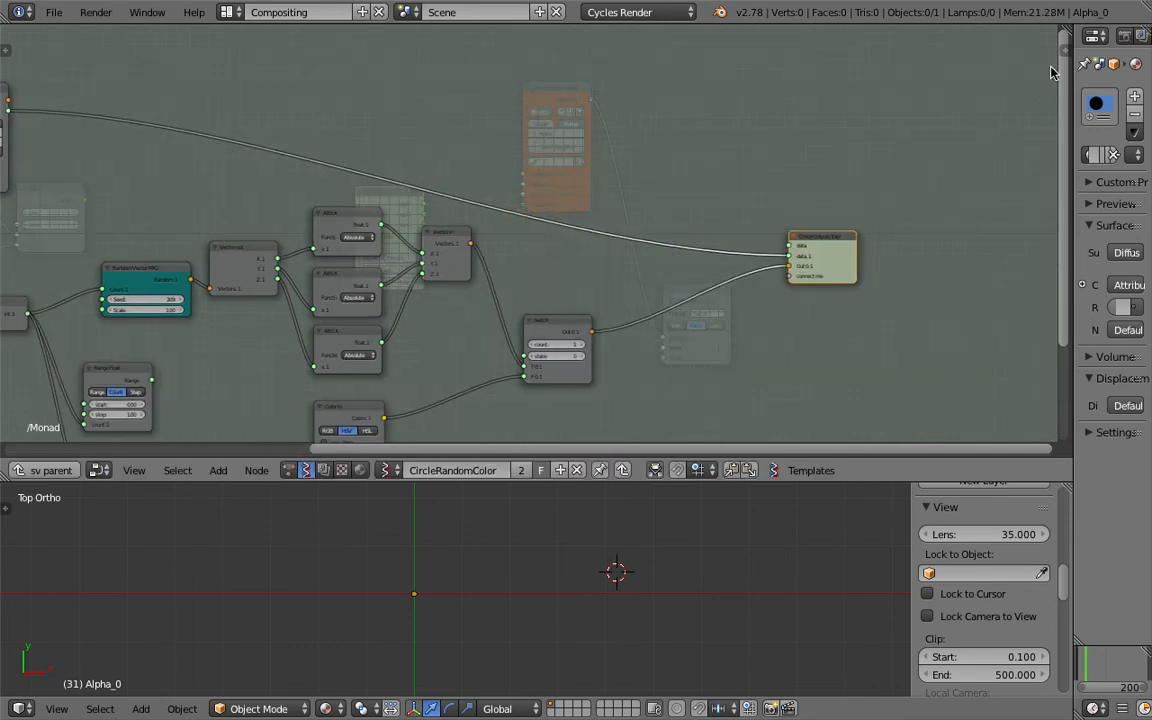
pyautogui.click(1063, 51)
pyautogui.scroll(-4, 964, 301)
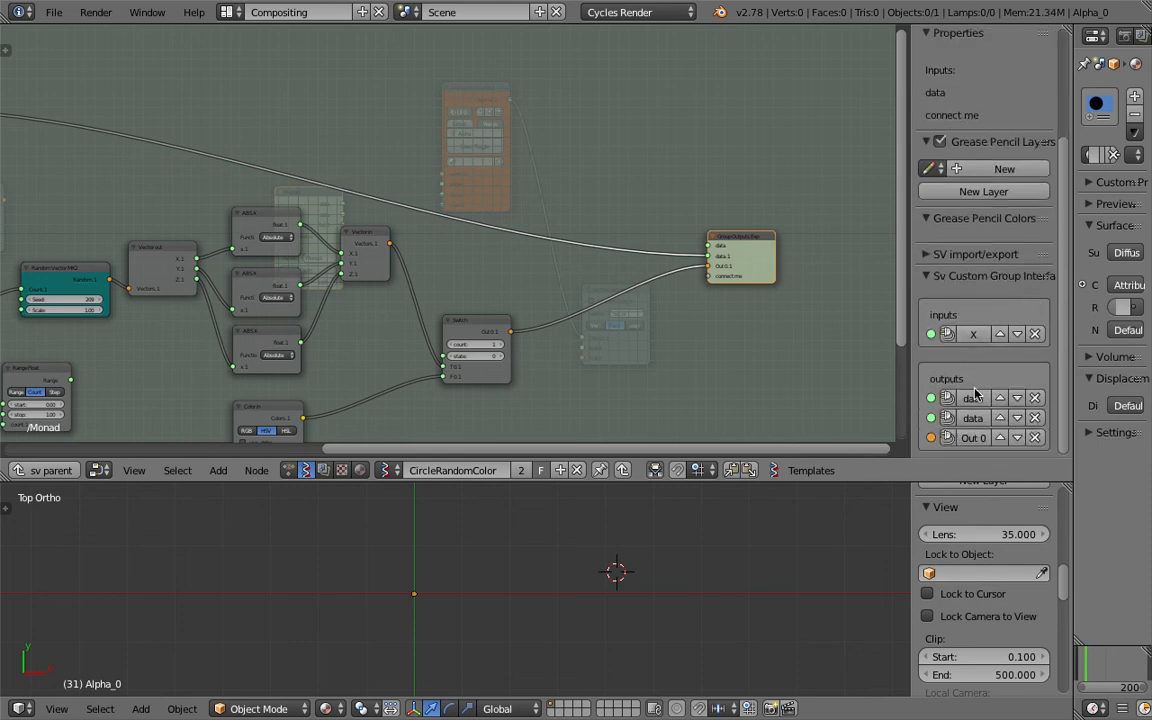
pyautogui.click(1034, 398)
pyautogui.moveTo(704, 280); pyautogui.dragTo(807, 298, button='middle')
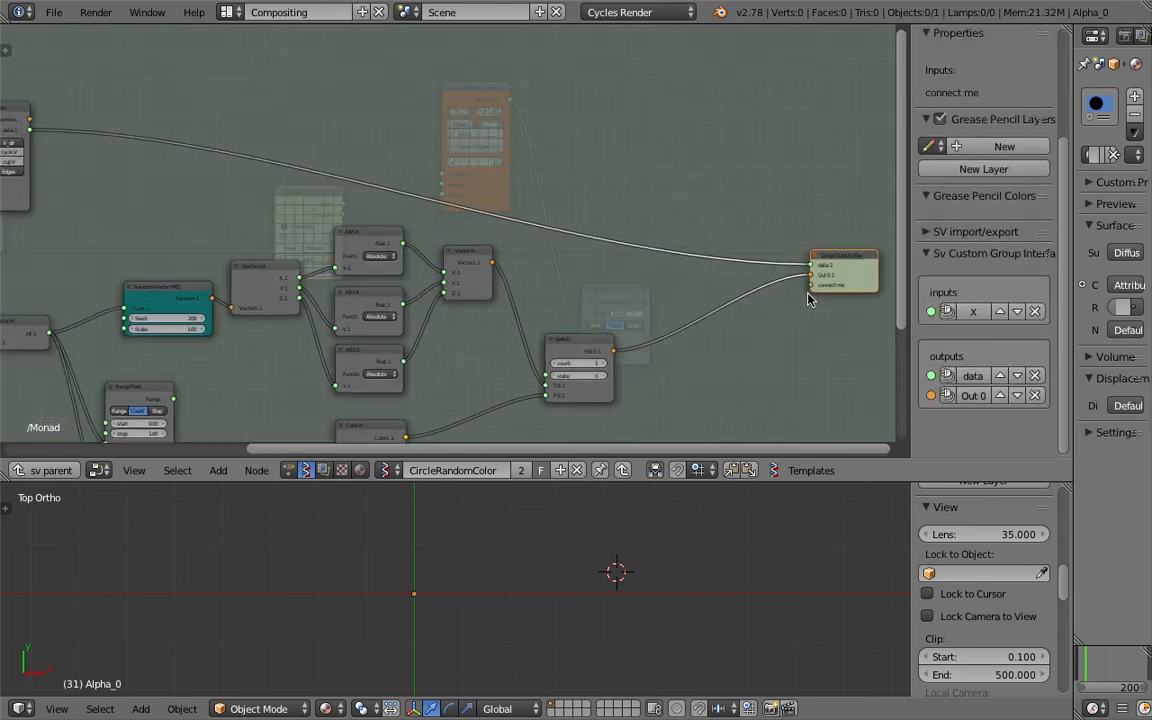
pyautogui.click(1034, 375)
pyautogui.click(1034, 375)
pyautogui.scroll(-1, 393, 238)
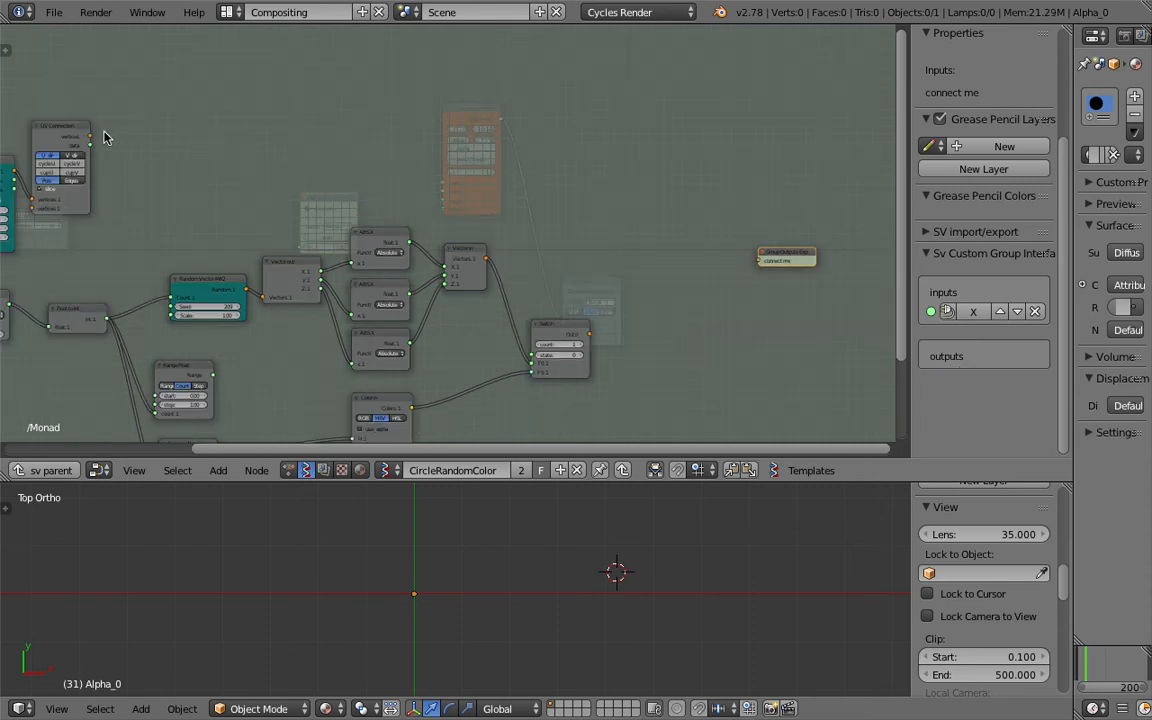
# Step: Link UV Connection's vertices and data outputs and the Switch node's Out 0 to new sockets on the group outputs node
pyautogui.moveTo(91, 140); pyautogui.dragTo(761, 260)
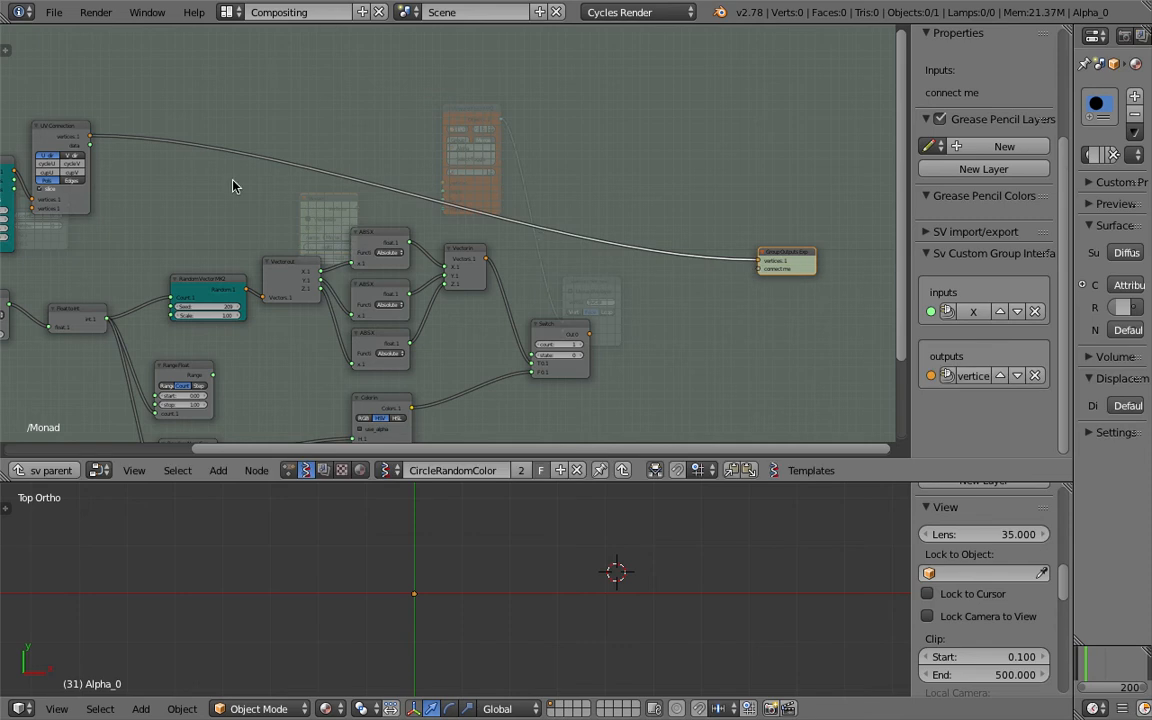
pyautogui.moveTo(90, 146); pyautogui.dragTo(760, 268)
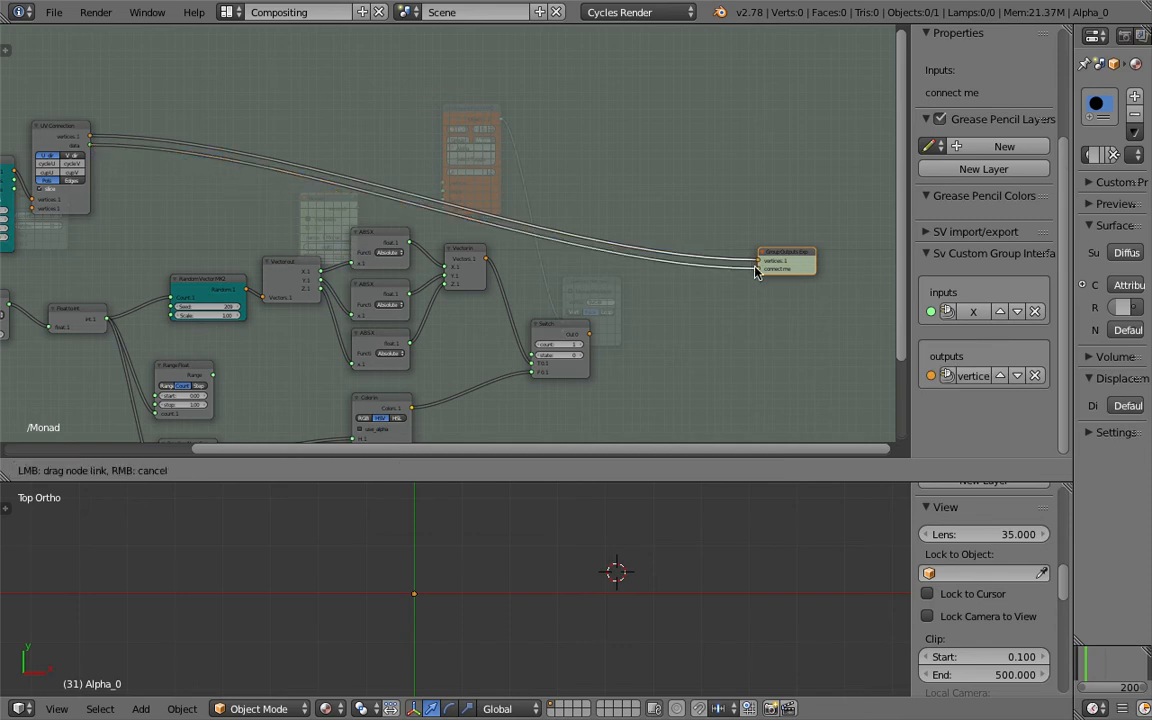
pyautogui.moveTo(590, 334); pyautogui.dragTo(762, 272)
# Step: Rename the monad's Out 0 output socket to Color
pyautogui.scroll(4, 714, 303)
pyautogui.click(782, 260)
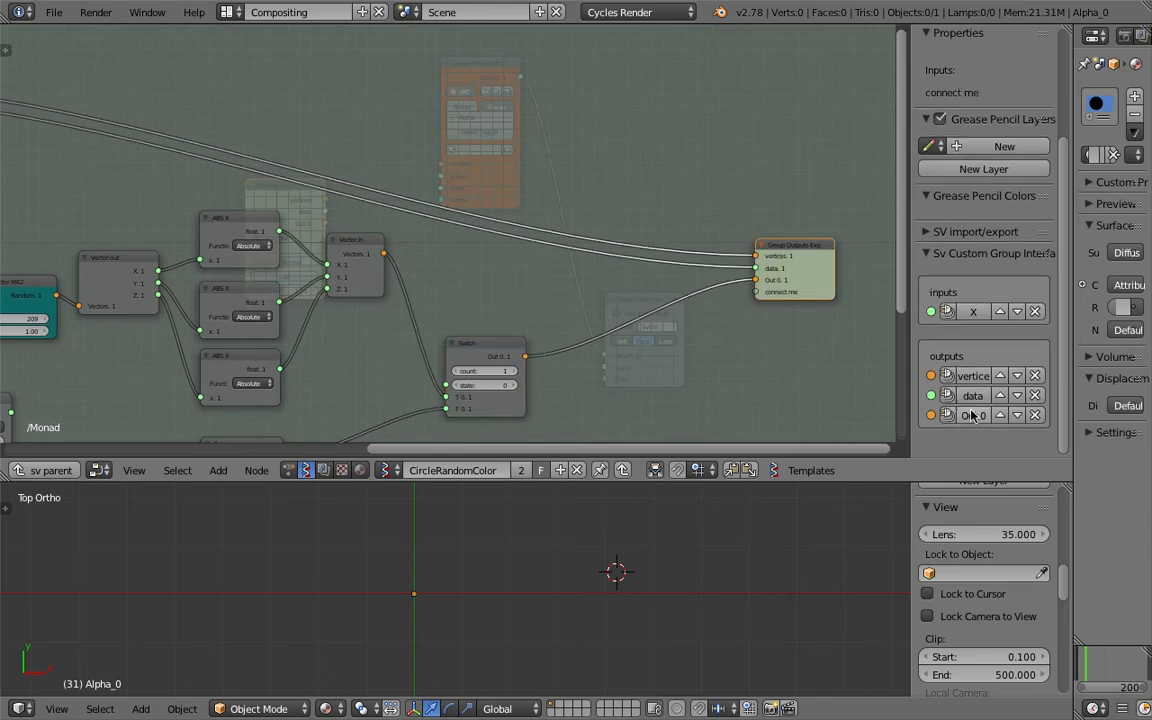
pyautogui.click(971, 416)
pyautogui.click(978, 430)
pyautogui.write('Color')
pyautogui.press('Return')
pyautogui.press('Return')
# Step: Move the UV Connection and Cylinder nodes further apart inside the monad
pyautogui.scroll(2, 718, 318)
pyautogui.scroll(-3, 707, 295)
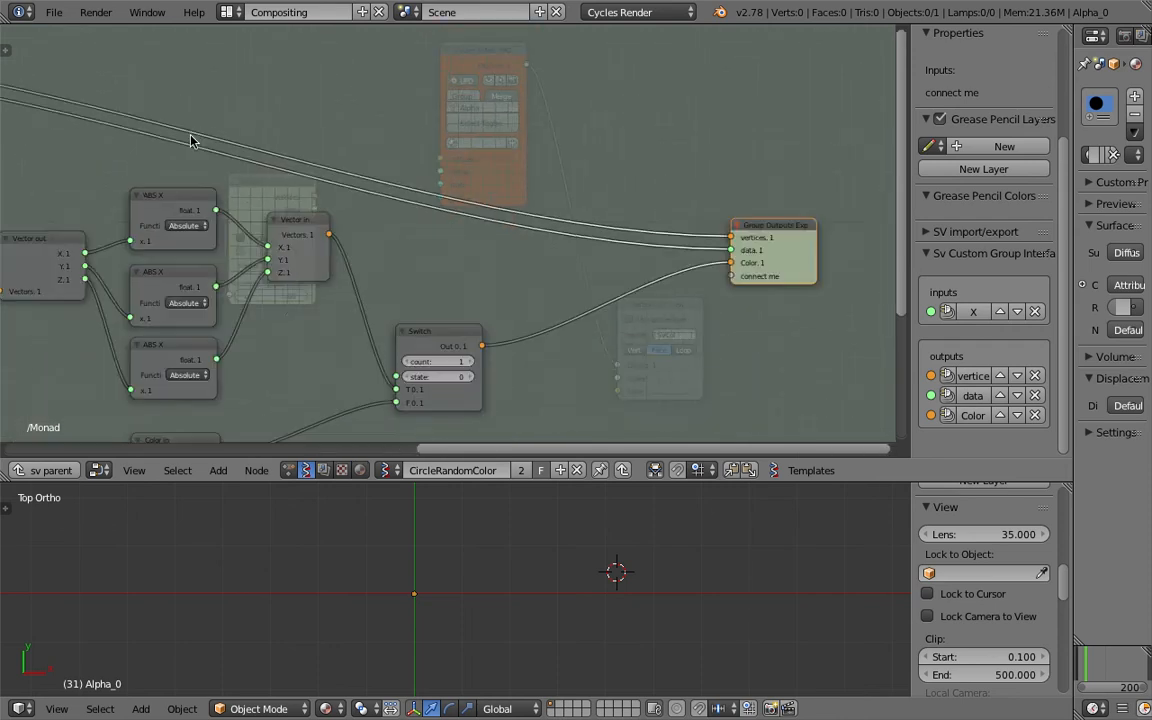
pyautogui.scroll(3, 658, 250)
pyautogui.scroll(-2, 676, 236)
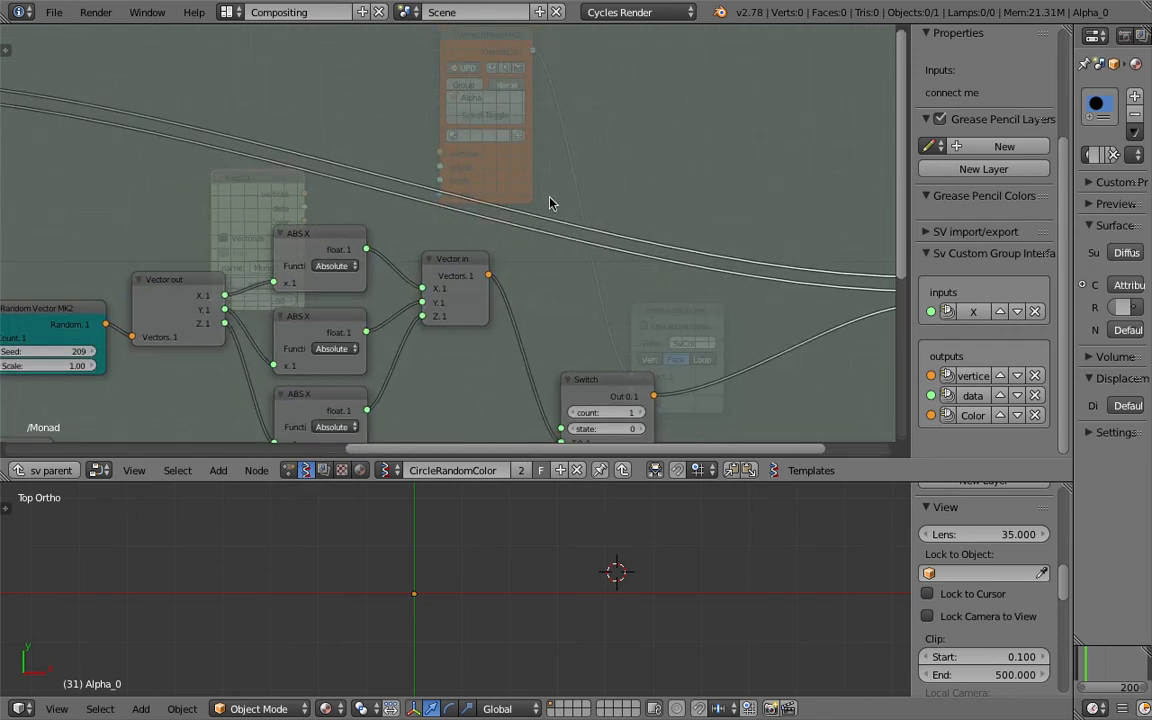
pyautogui.keyDown('ctrl'); pyautogui.hscroll(-5, 494, 176); pyautogui.keyUp('ctrl')
pyautogui.moveTo(348, 145); pyautogui.dragTo(495, 155)
pyautogui.moveTo(256, 182); pyautogui.dragTo(285, 170)
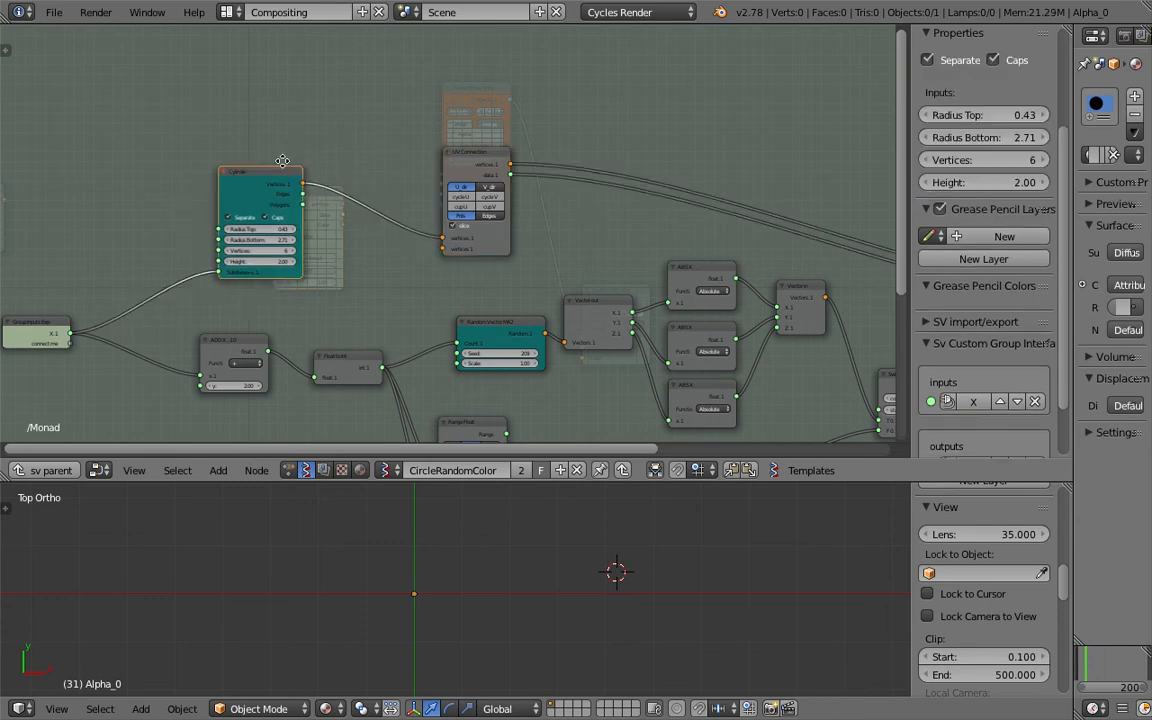
pyautogui.moveTo(285, 170); pyautogui.dragTo(321, 96, button='middle')
# Step: Rename the monad's X input socket to Division
pyautogui.scroll(1, 168, 200)
pyautogui.keyDown('ctrl'); pyautogui.hscroll(-2, 168, 200); pyautogui.keyUp('ctrl')
pyautogui.click(158, 246)
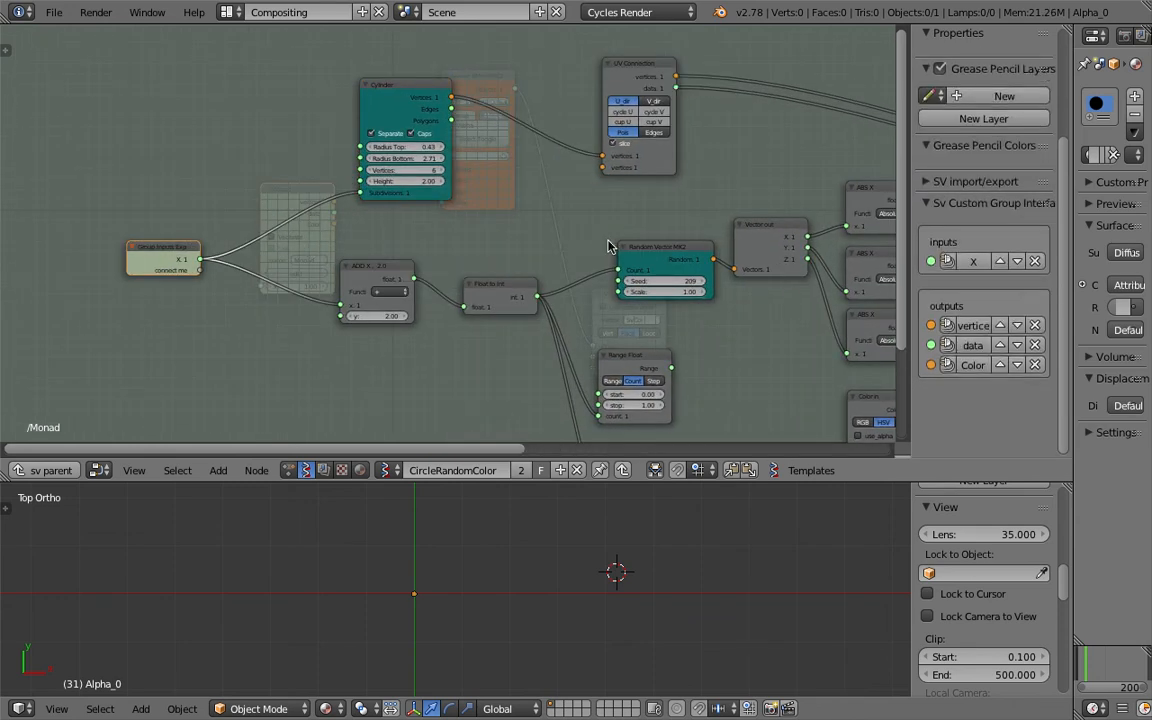
pyautogui.click(971, 262)
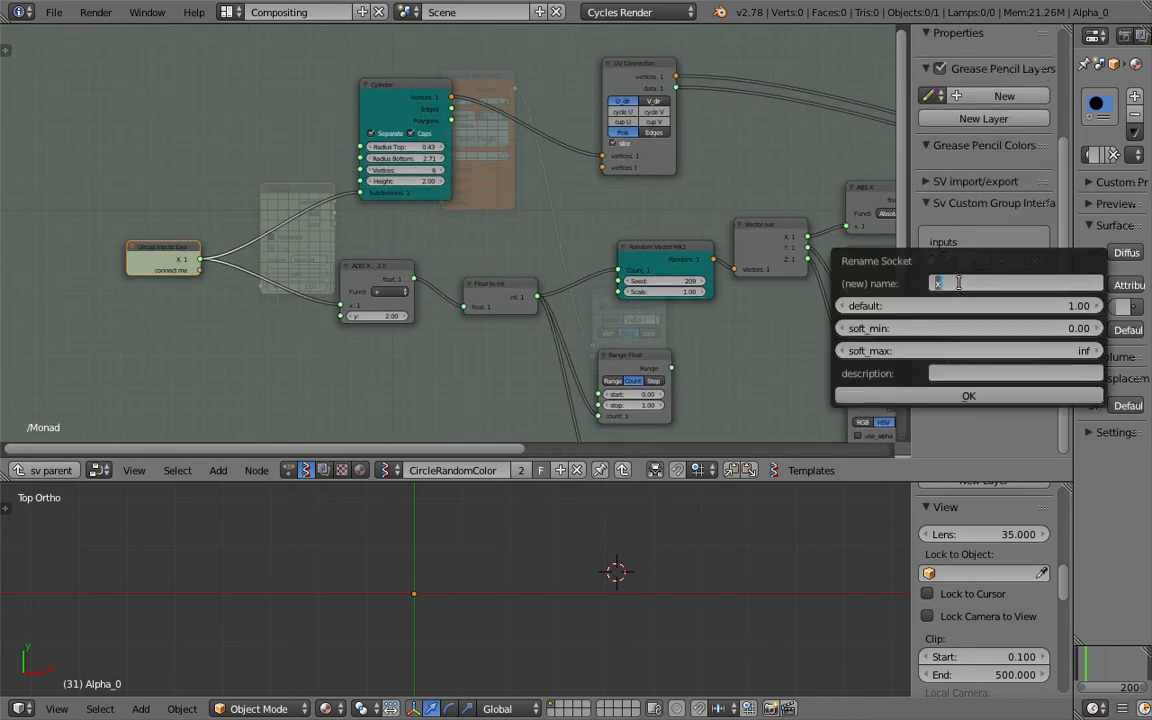
pyautogui.write('Division')
pyautogui.press('Return')
pyautogui.click(969, 396)
# Step: Return to the parent node tree and save the project over the existing blend file
pyautogui.moveTo(553, 265); pyautogui.dragTo(509, 258, button='middle')
pyautogui.hotkey('ctrl', 's')
pyautogui.click(509, 256)
pyautogui.press('Tab')
pyautogui.press('Home')
pyautogui.hotkey('ctrl', 's')
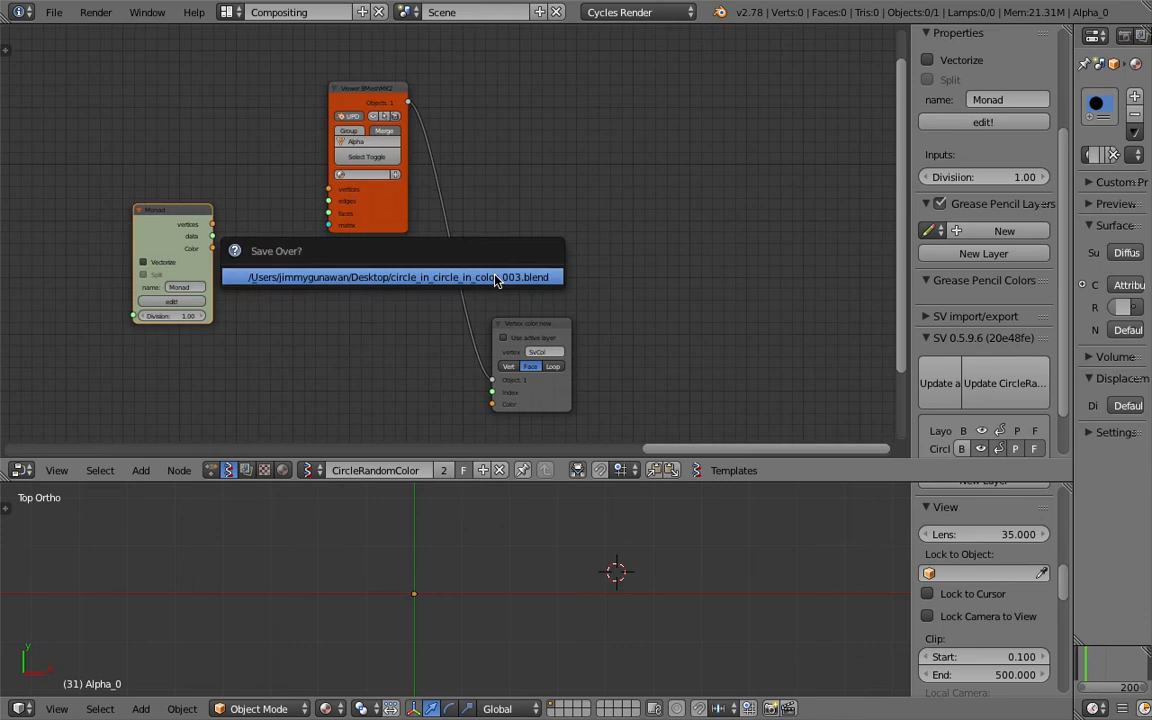
pyautogui.click(495, 277)
# Step: Link the Monad node's vertices and data outputs to the vertices and faces inputs of Viewer BMeshMK2
pyautogui.moveTo(393, 226); pyautogui.dragTo(403, 276)
pyautogui.moveTo(212, 226); pyautogui.dragTo(337, 241)
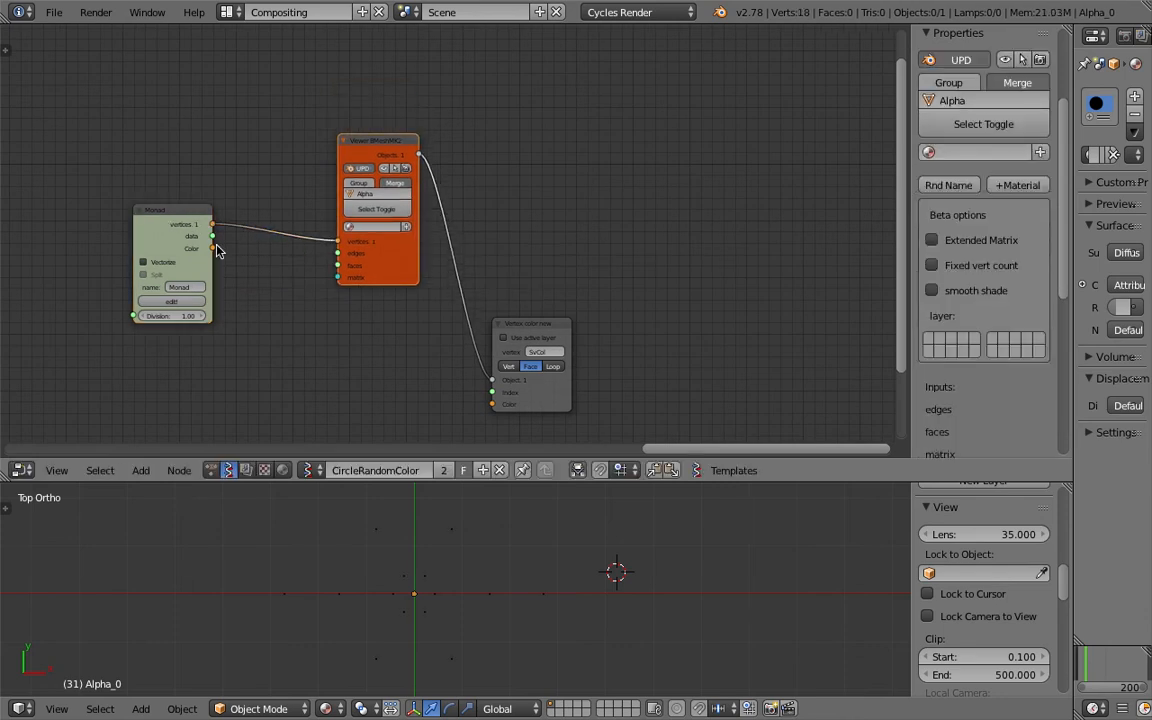
pyautogui.moveTo(213, 237); pyautogui.dragTo(338, 265)
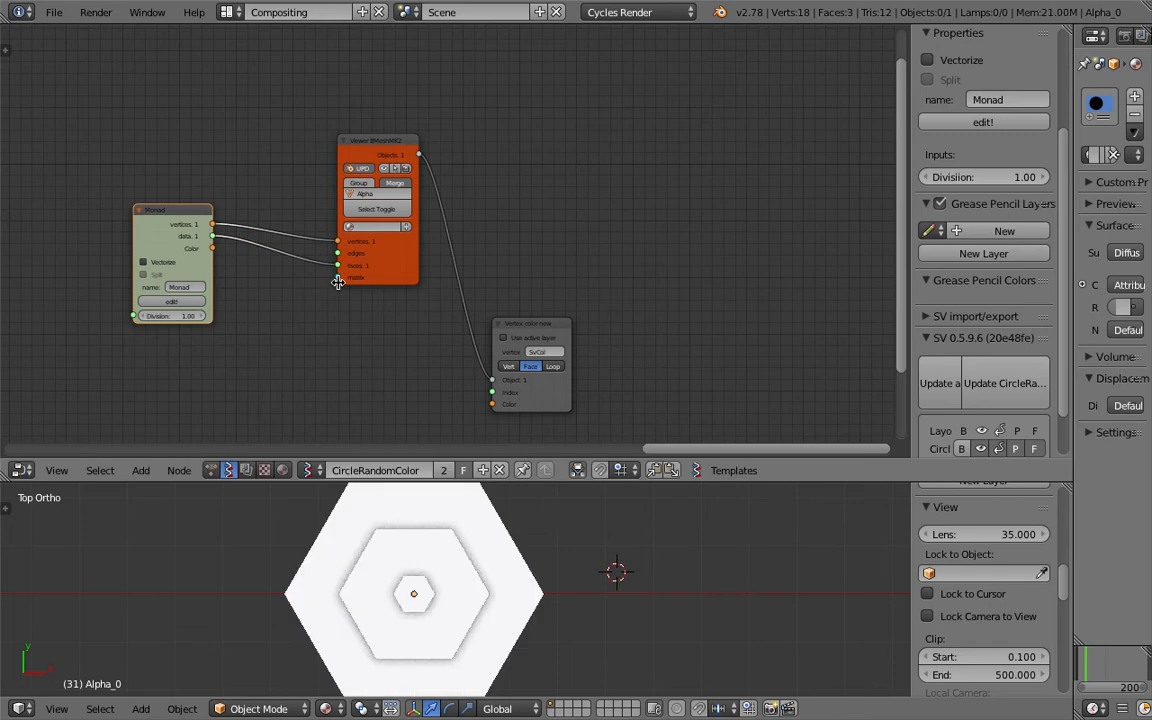
# Step: Link Monad's Color output to the Color input of Vertex color new, and move that node and the viewer slightly higher
pyautogui.moveTo(527, 334); pyautogui.dragTo(540, 282)
pyautogui.moveTo(212, 248); pyautogui.dragTo(505, 352)
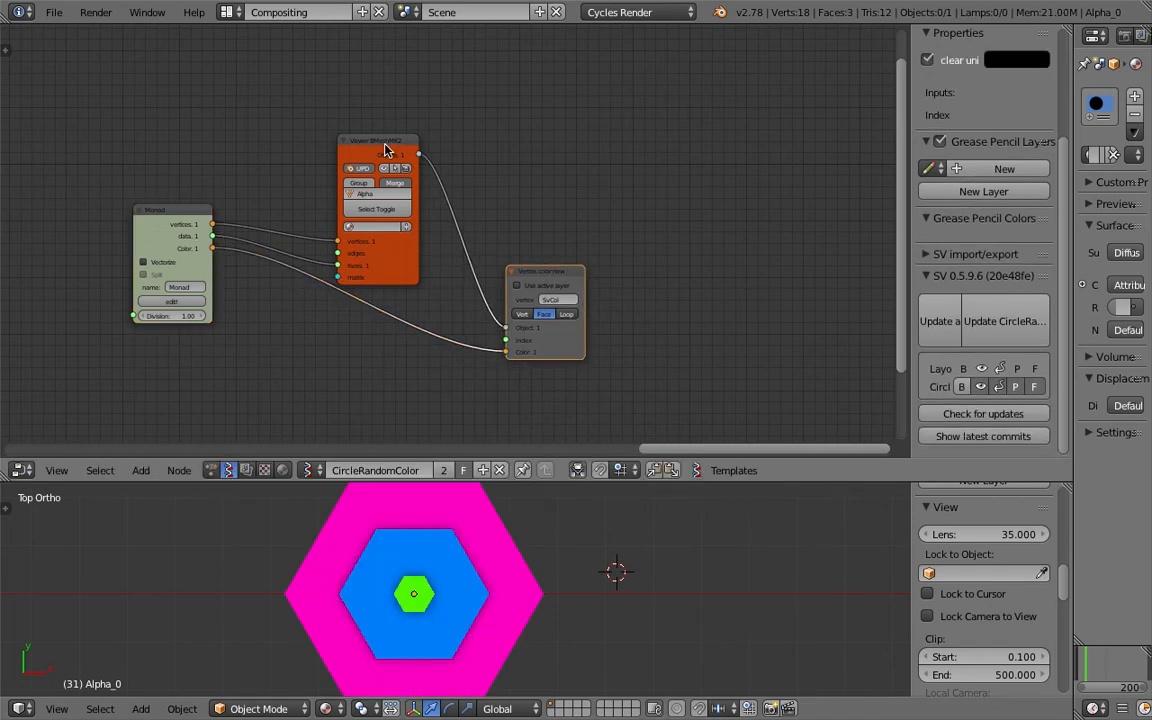
pyautogui.moveTo(385, 150); pyautogui.dragTo(404, 131)
pyautogui.moveTo(548, 279); pyautogui.dragTo(547, 252)
# Step: Assign Material.001 to the mesh in the Viewer BMeshMK2 node
pyautogui.click(360, 183)
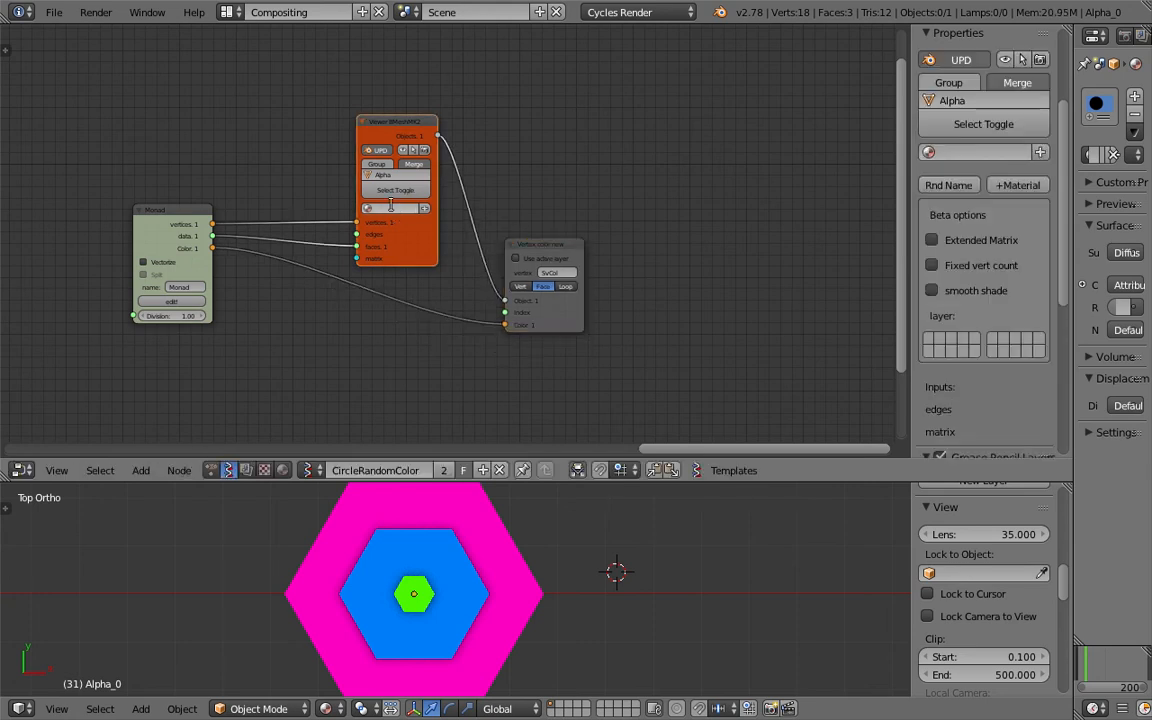
pyautogui.click(367, 208)
pyautogui.click(400, 238)
pyautogui.click(470, 583)
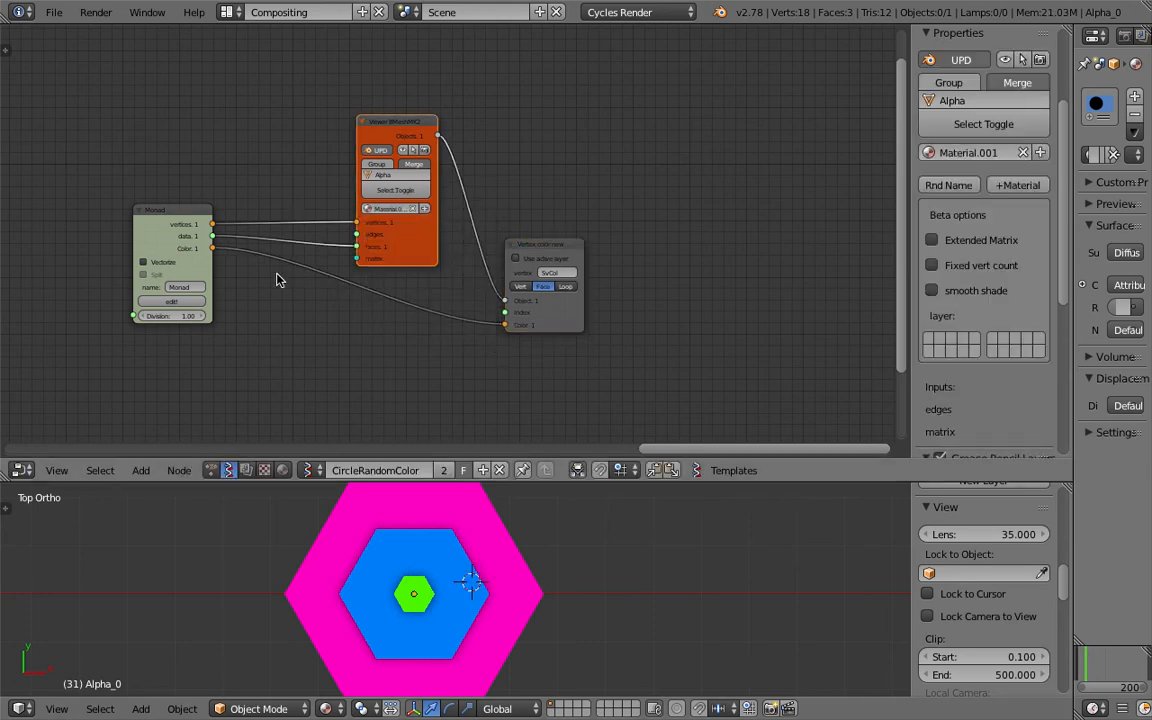
# Step: Set the Monad node's Division to 2.00
pyautogui.scroll(2, 255, 255)
pyautogui.moveTo(219, 292); pyautogui.dragTo(226, 292)
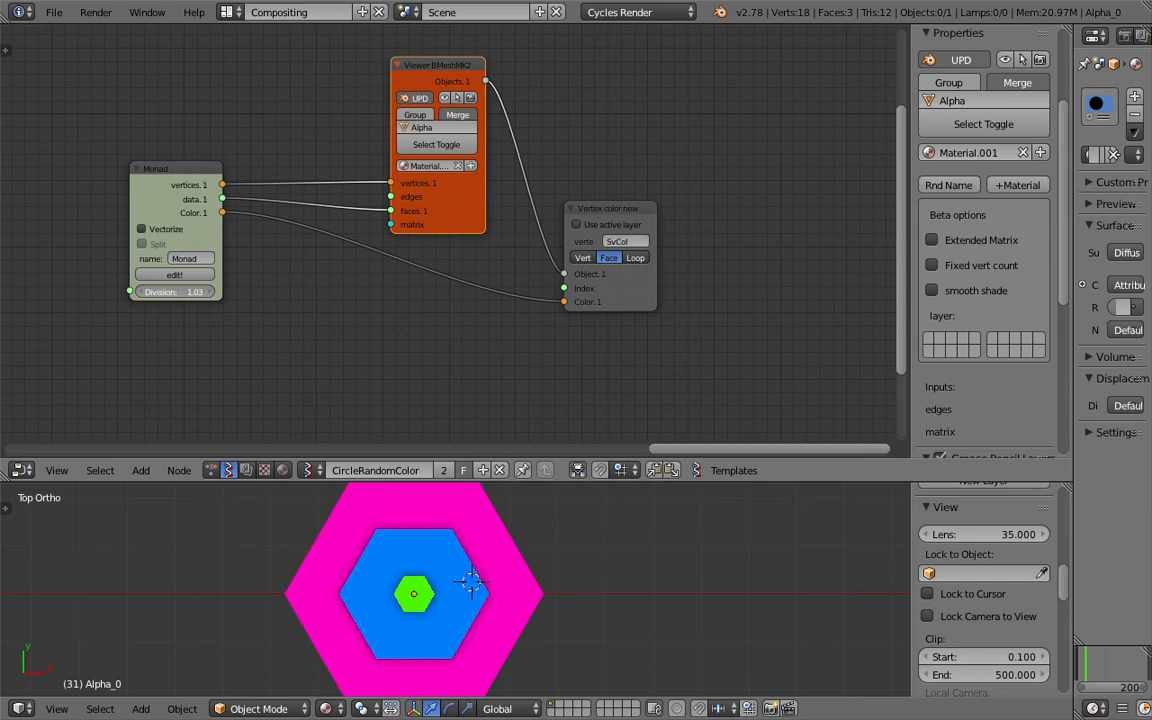
pyautogui.moveTo(175, 291)
pyautogui.mouseDown()
pyautogui.moveTo(215, 291)
pyautogui.moveTo(160, 290)
pyautogui.mouseUp()
# Step: Move the Monad node closer to the viewer node and add an Int node in front of it
pyautogui.moveTo(178, 206); pyautogui.dragTo(208, 228)
pyautogui.moveTo(74, 272); pyautogui.dragTo(140, 251, button='middle')
pyautogui.hotkey('shift', 'a')
pyautogui.moveTo(139, 250)
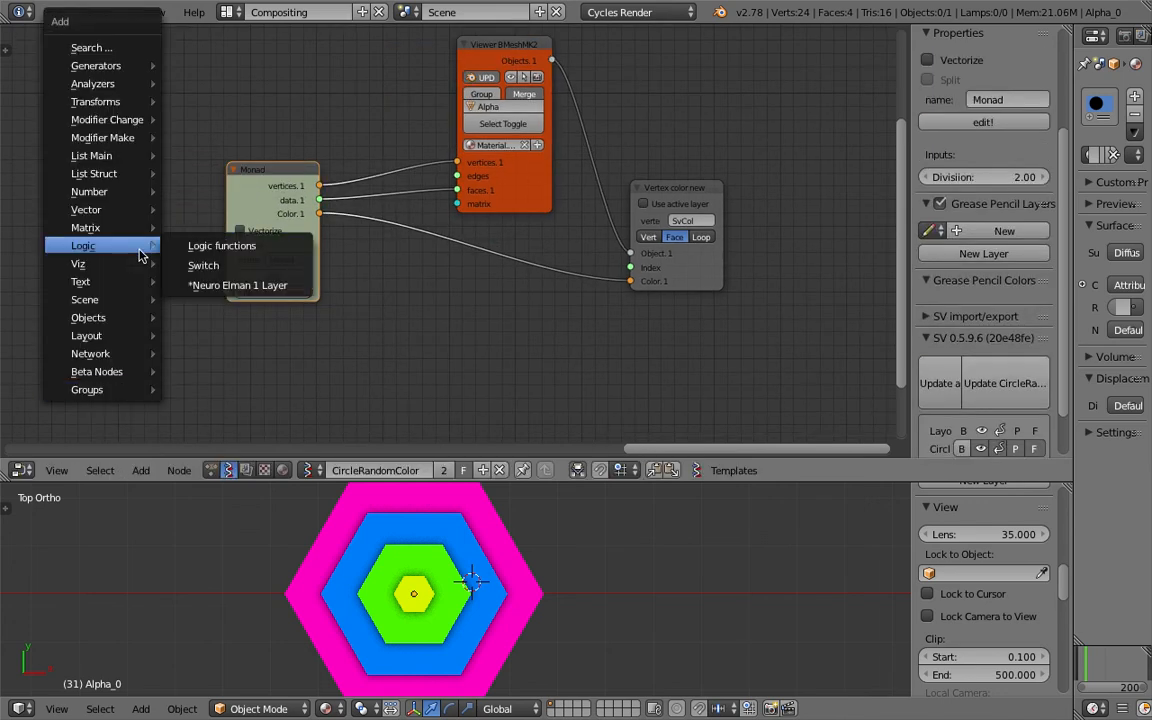
pyautogui.click(117, 48)
pyautogui.write('int')
pyautogui.press('Down')
pyautogui.press('Down')
pyautogui.press('Down')
pyautogui.press('Return')
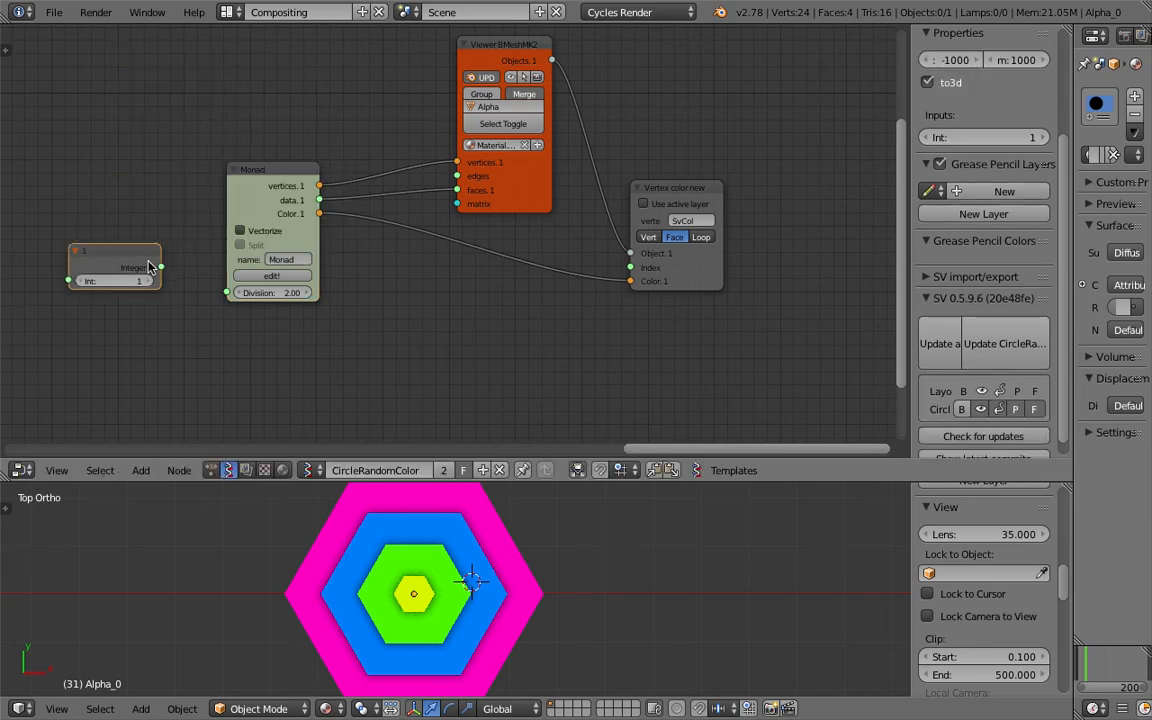
# Step: Link the Int node's Integer output to Monad's Division input and set Int to 3
pyautogui.click(158, 268)
pyautogui.moveTo(160, 267); pyautogui.dragTo(228, 293)
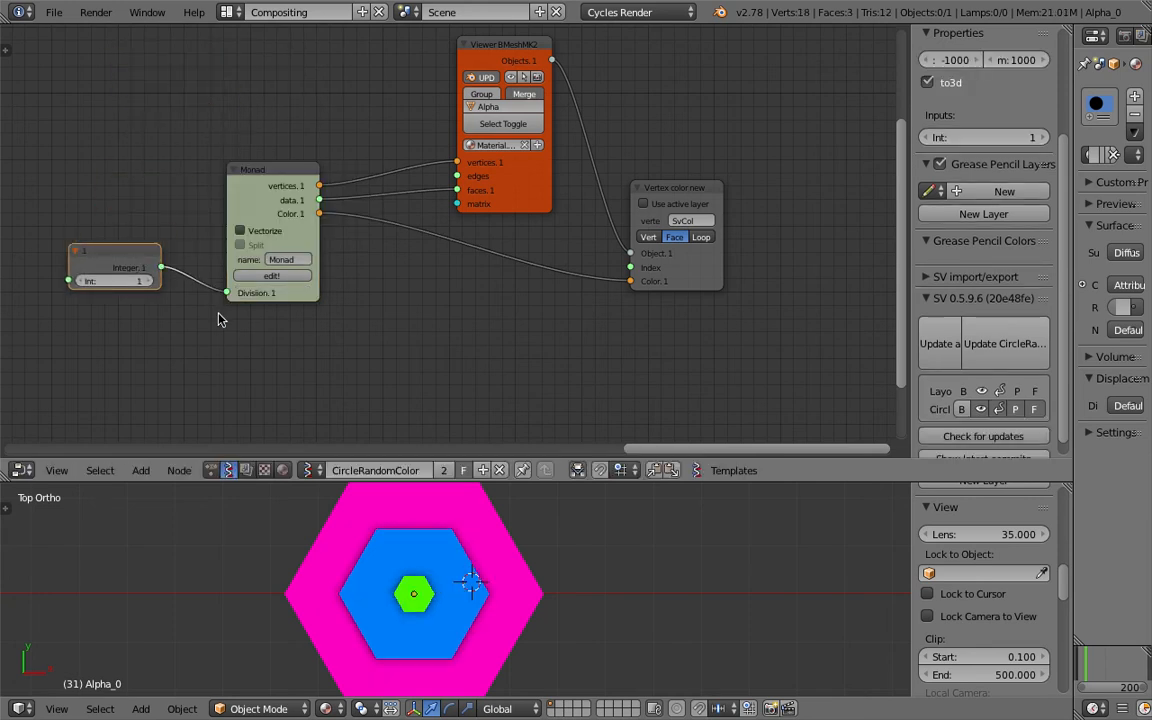
pyautogui.click(157, 300)
pyautogui.click(147, 280)
pyautogui.click(147, 280)
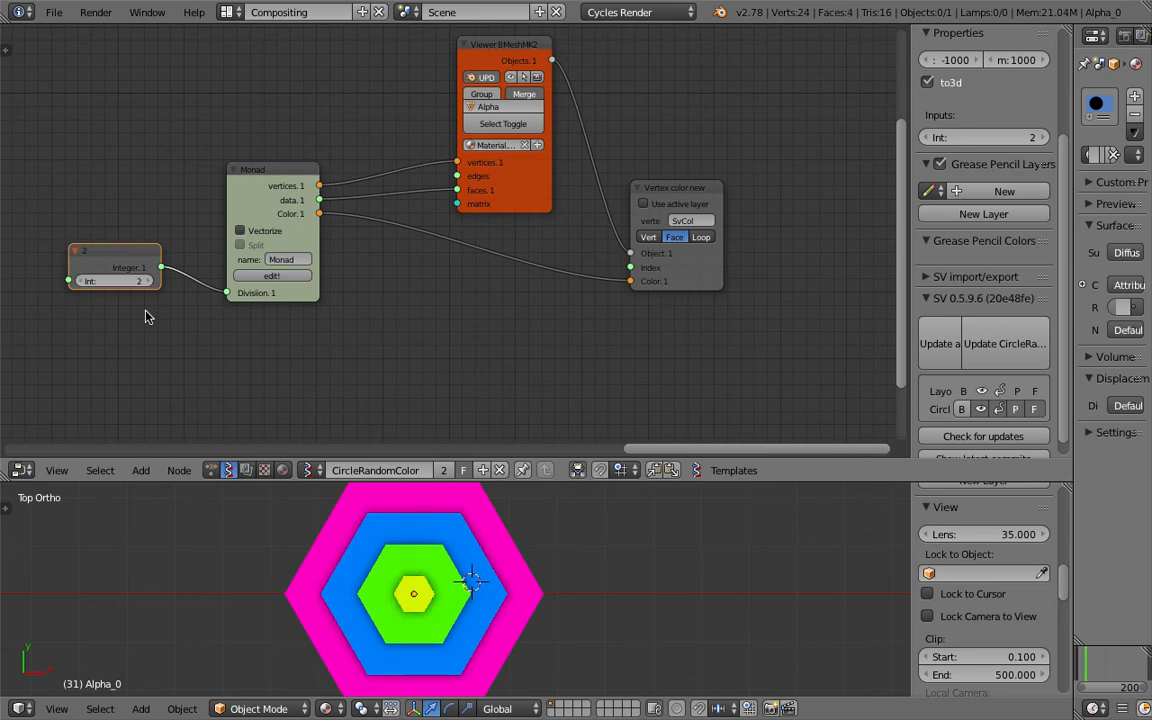
# Step: Save the file as a new incremented version named circle_in_circle_in_color_004.blend
pyautogui.hotkey('ctrl', 's')
pyautogui.click(188, 311)
pyautogui.keyDown('ctrl'); pyautogui.scroll(1, 188, 311); pyautogui.keyUp('ctrl')
pyautogui.click(54, 12)
pyautogui.click(115, 153)
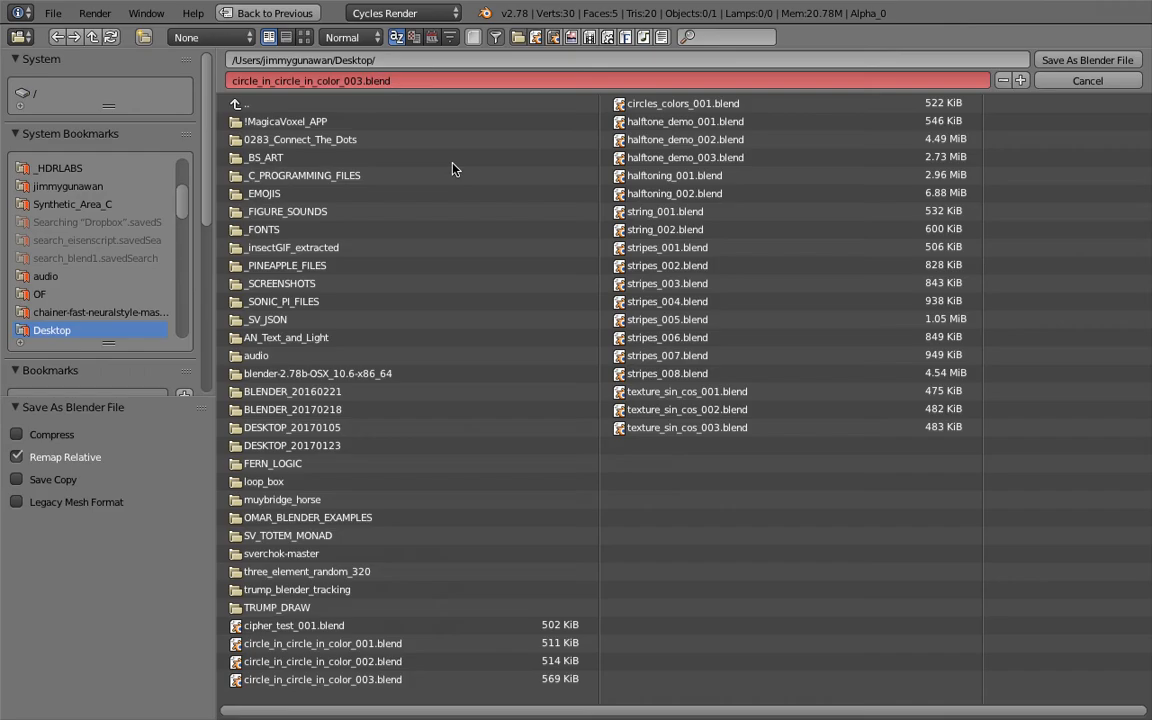
pyautogui.click(1020, 80)
pyautogui.click(1085, 61)
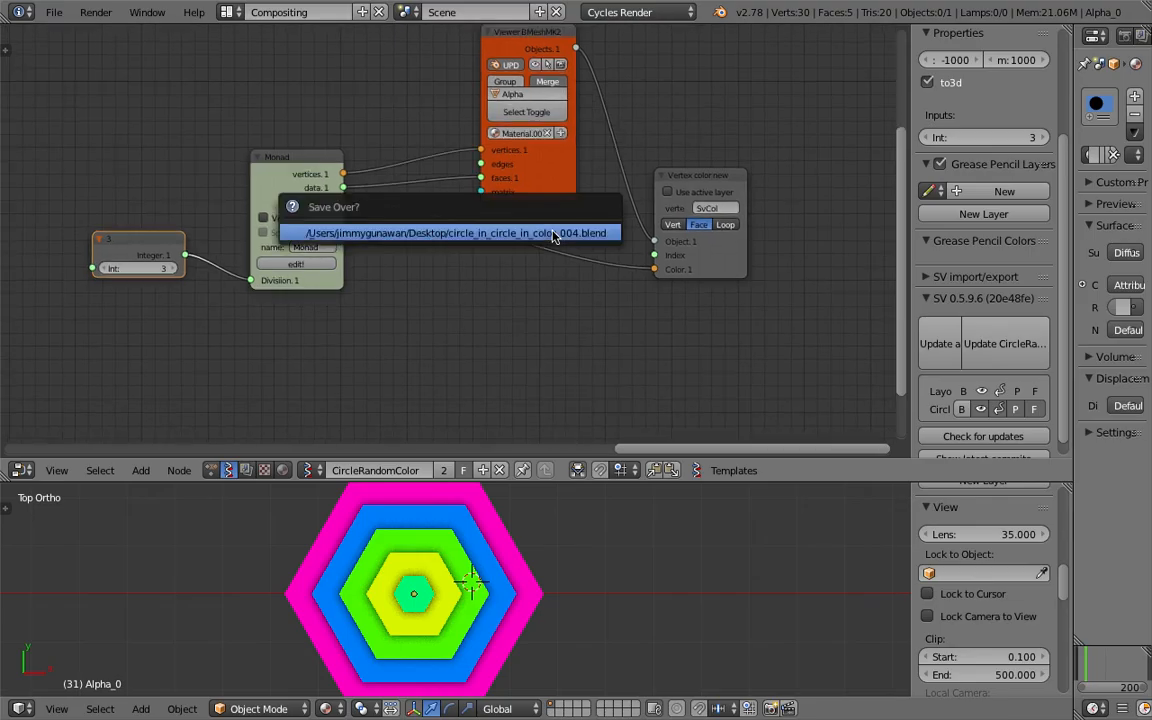
pyautogui.scroll(1, 548, 219)
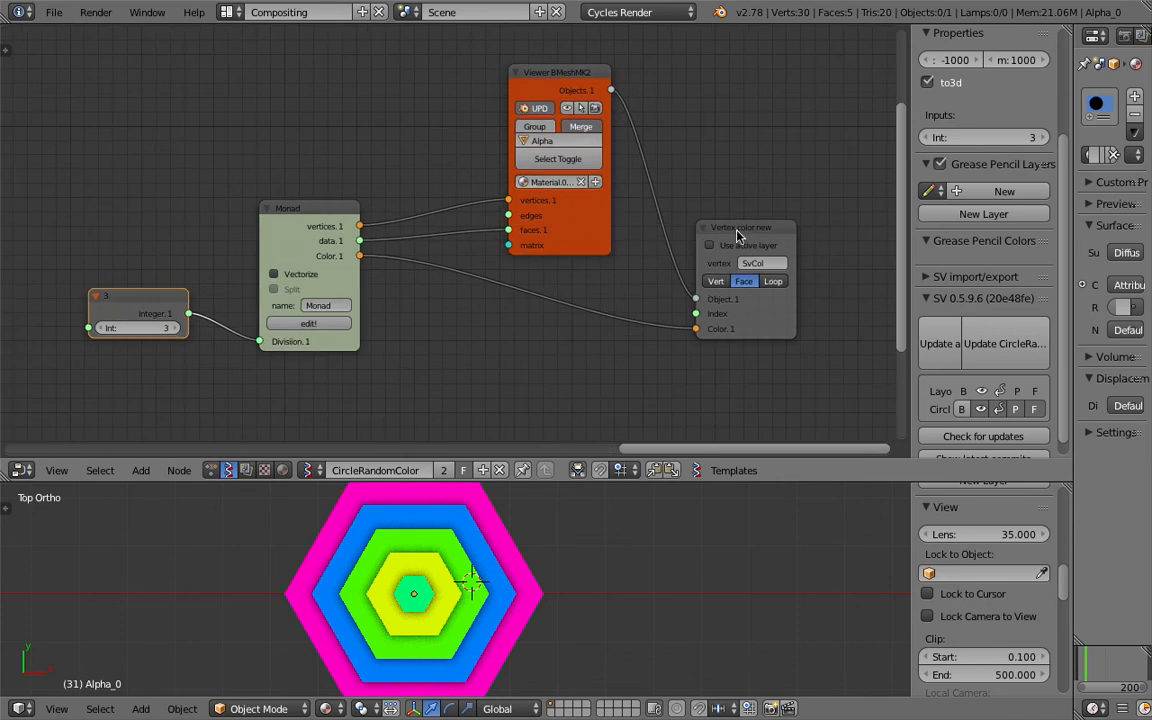
# Step: Tidy the layout by shifting the Vertex color new, Viewer BMeshMK2 and Monad nodes slightly closer to the Int node
pyautogui.moveTo(737, 236); pyautogui.dragTo(717, 243)
pyautogui.moveTo(609, 162); pyautogui.dragTo(573, 157)
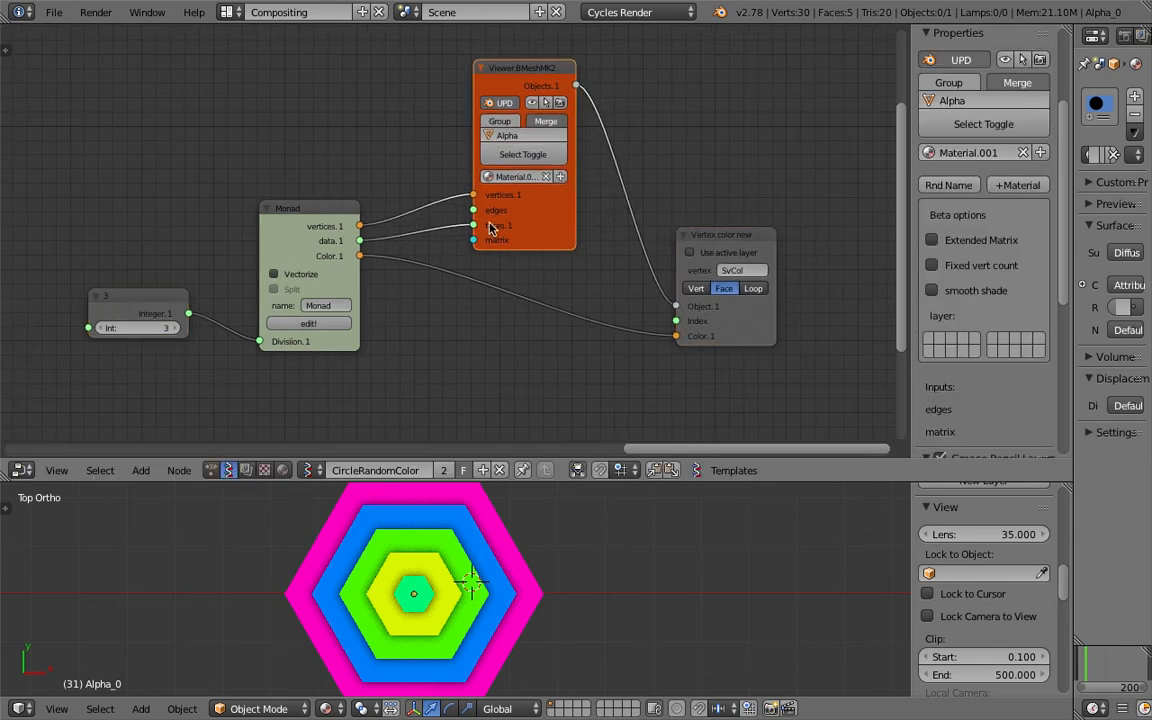
pyautogui.moveTo(322, 215); pyautogui.dragTo(302, 220)
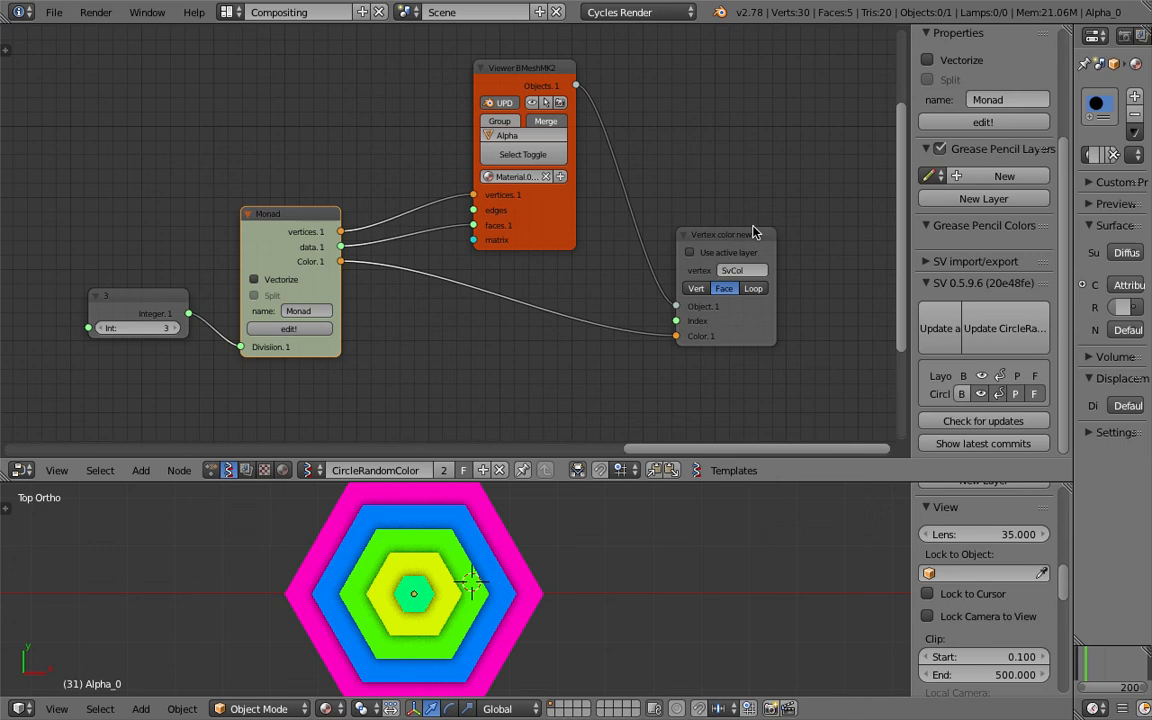
pyautogui.moveTo(700, 238); pyautogui.dragTo(677, 251)
# Step: Add a Plane generator node and place it below the Monad node
pyautogui.moveTo(440, 289); pyautogui.dragTo(473, 256, button='middle')
pyautogui.scroll(-2, 463, 275)
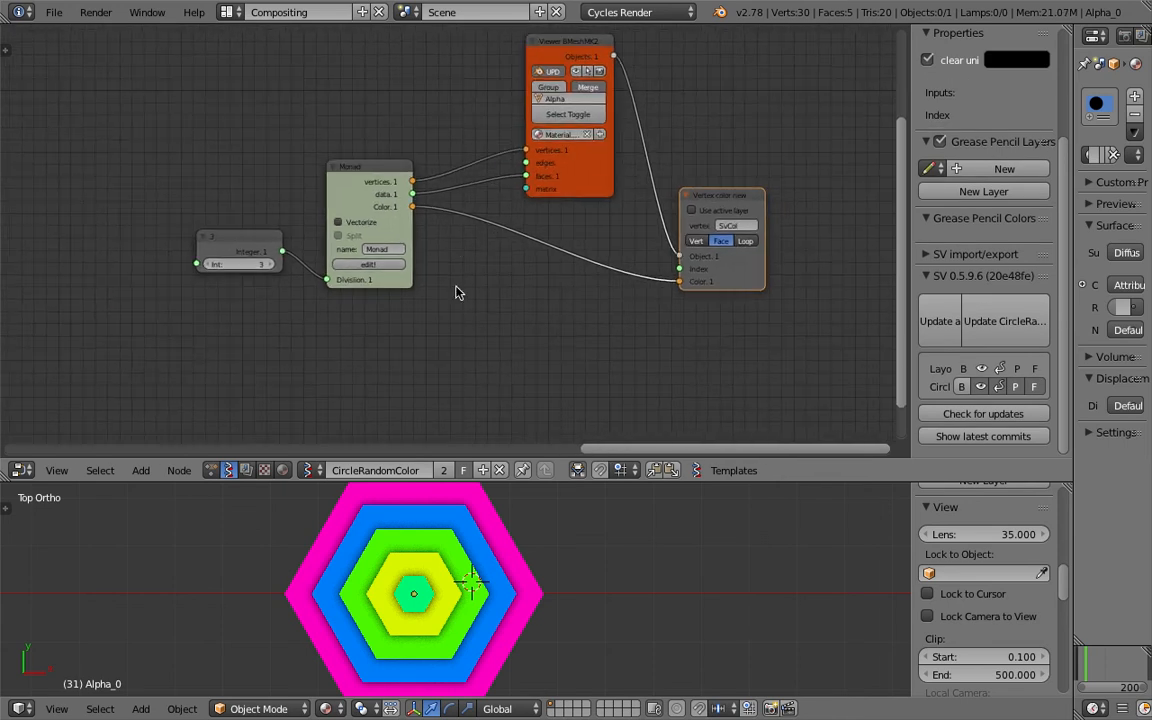
pyautogui.hotkey('shift', 'a')
pyautogui.click(443, 299)
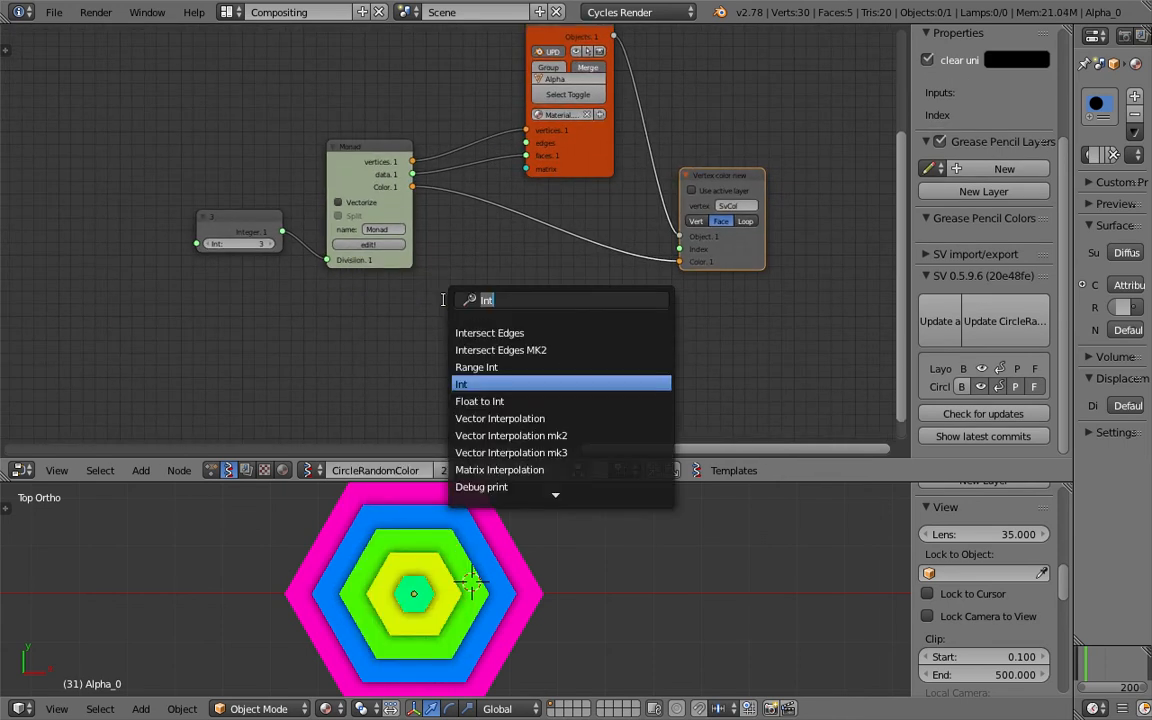
pyautogui.write('plan')
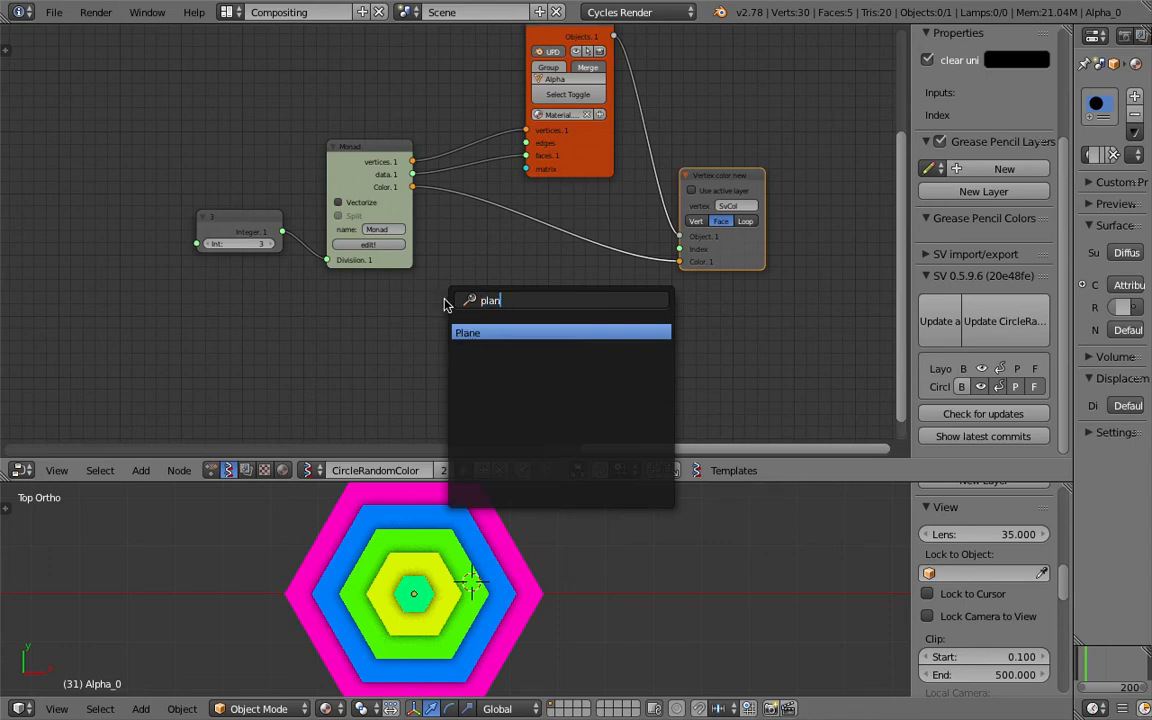
pyautogui.press('Return')
pyautogui.click(312, 310)
pyautogui.moveTo(400, 330); pyautogui.dragTo(382, 296)
# Step: Add a Matrix in node beside the Plane node
pyautogui.hotkey('shift', 'a')
pyautogui.click(410, 300)
pyautogui.write('matrix')
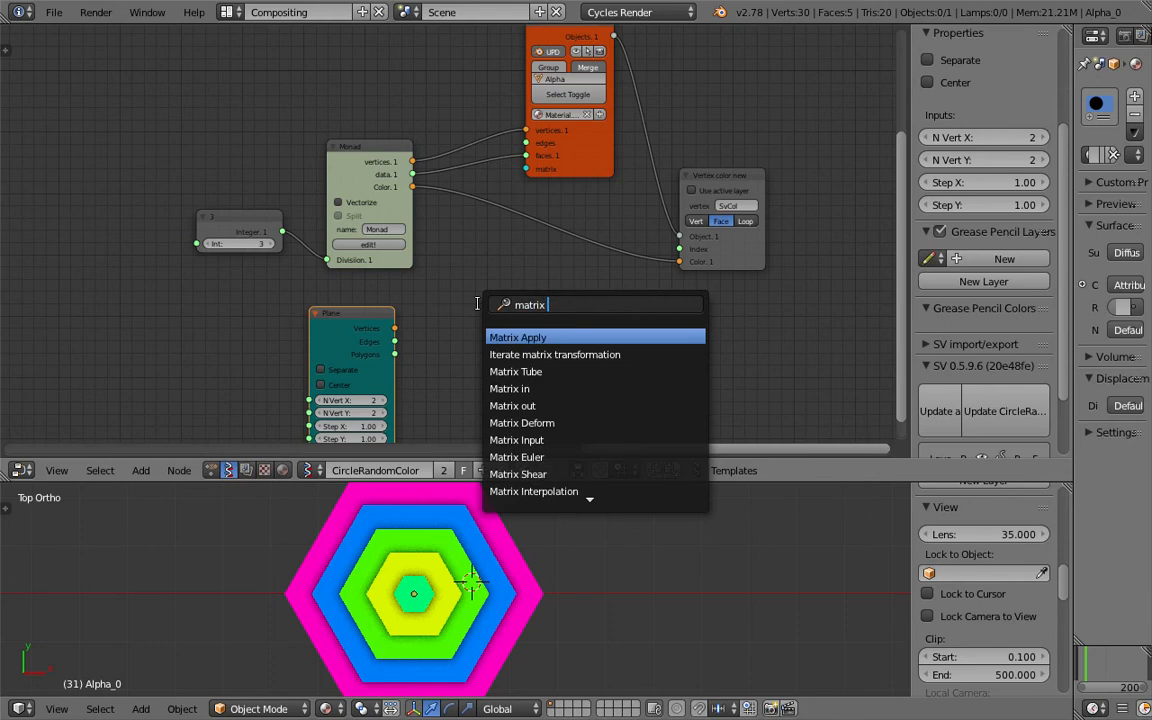
pyautogui.write(' in')
pyautogui.press('Return')
pyautogui.click(477, 303)
# Step: Link Plane's Vertices to Matrix in's Location, and link the Matrix output to the matrix input of Viewer BMeshMK2
pyautogui.moveTo(418, 328); pyautogui.dragTo(481, 281, button='middle')
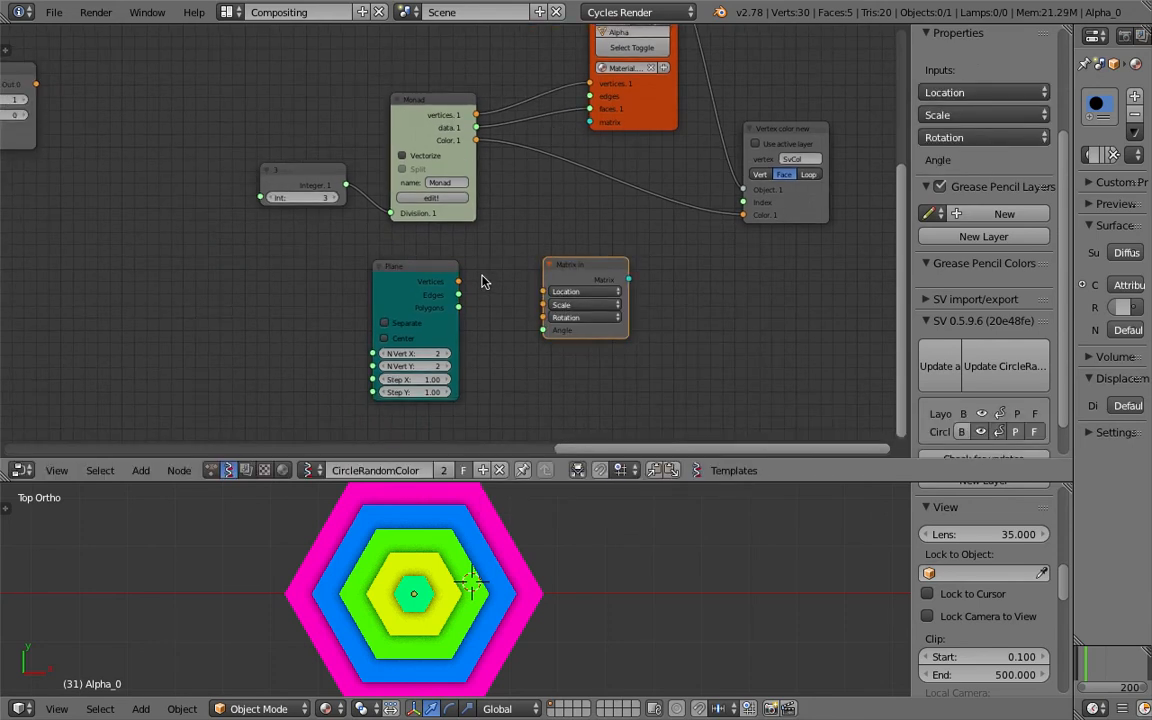
pyautogui.moveTo(458, 281); pyautogui.dragTo(367, 272)
pyautogui.moveTo(552, 262); pyautogui.dragTo(590, 122)
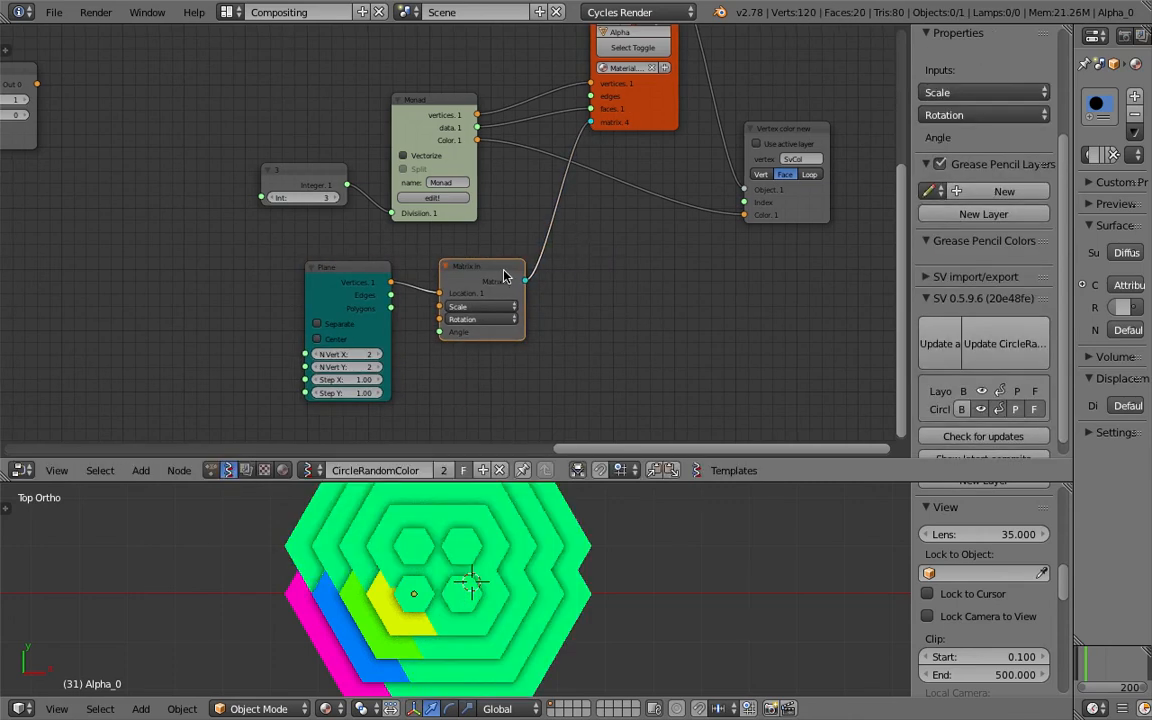
# Step: Set both Step X and Step Y of the Plane node to 4.00
pyautogui.moveTo(347, 378)
pyautogui.mouseDown()
pyautogui.moveTo(347, 392)
pyautogui.moveTo(410, 390)
pyautogui.moveTo(354, 382)
pyautogui.moveTo(350, 392)
pyautogui.mouseUp()
pyautogui.write('2')
pyautogui.press('Return')
pyautogui.scroll(-3, 502, 505)
pyautogui.write('1')
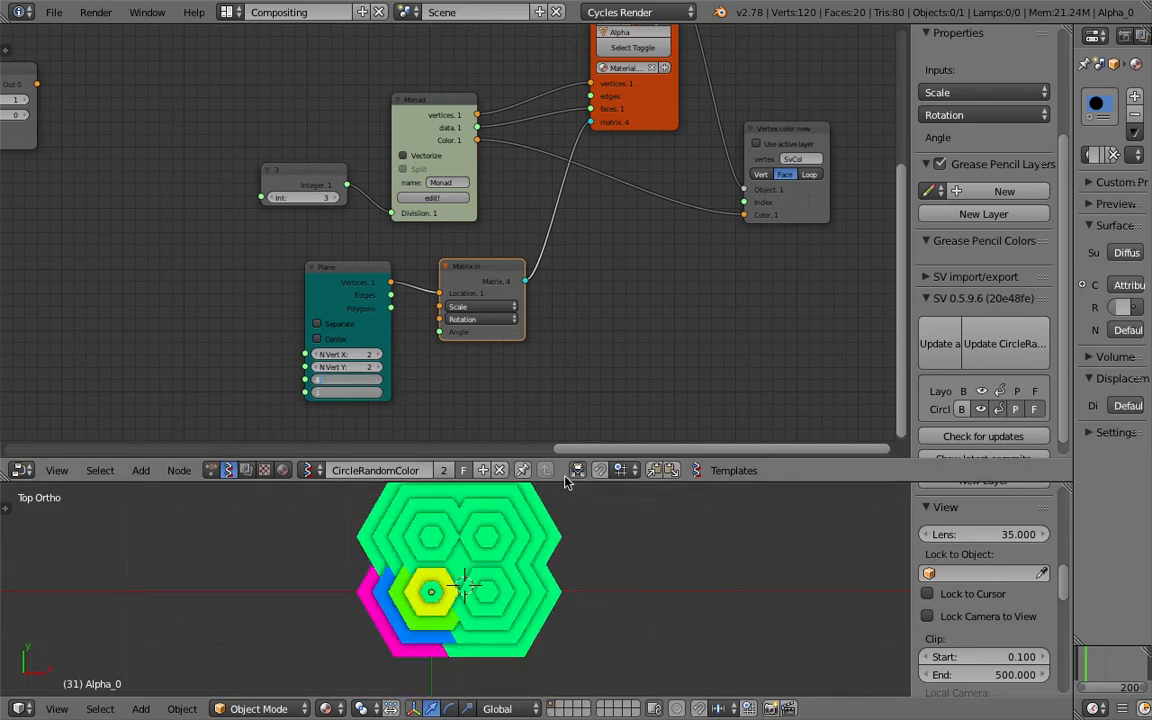
pyautogui.write('4')
pyautogui.press('Return')
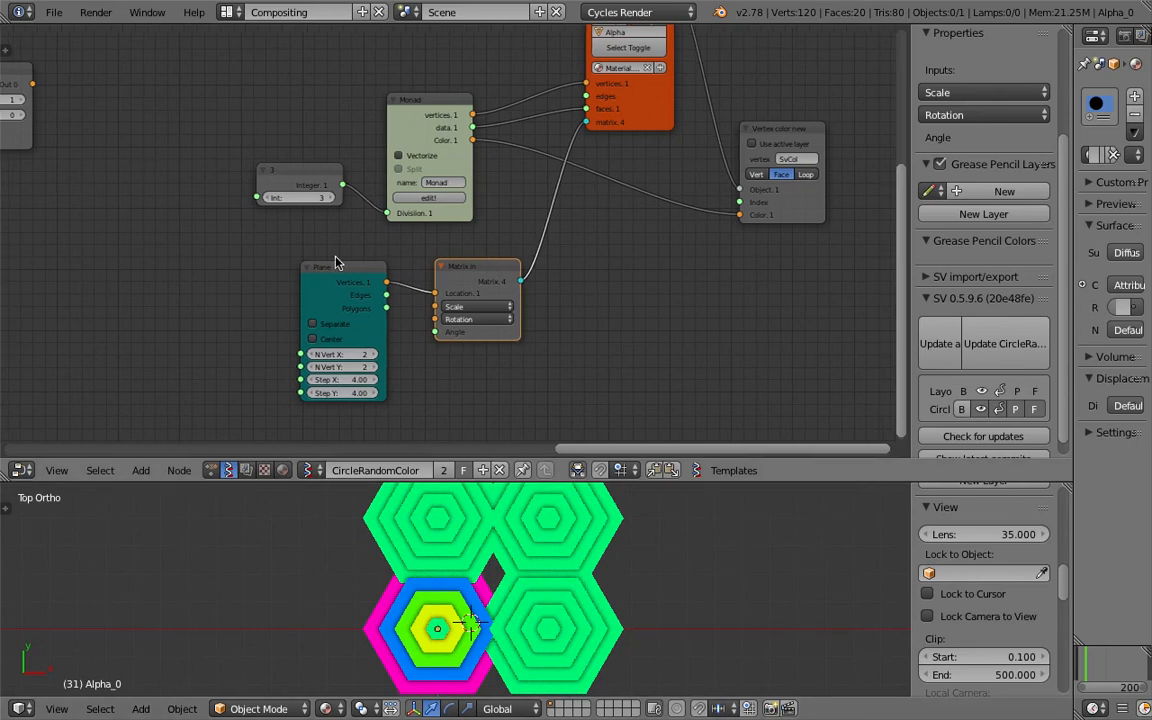
# Step: Move the Plane and Matrix in nodes farther from the viewer node and try toggling Monad's Vectorize option
pyautogui.moveTo(345, 292); pyautogui.dragTo(207, 295)
pyautogui.moveTo(480, 292); pyautogui.dragTo(390, 298)
pyautogui.click(421, 158)
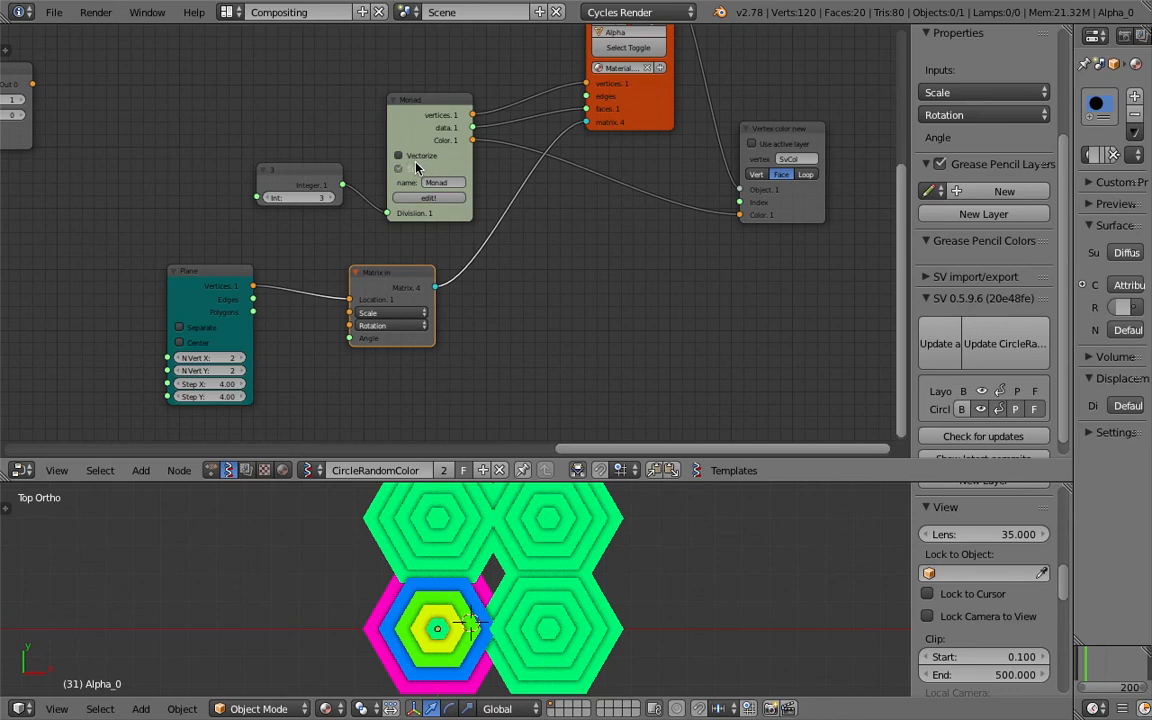
# Step: Select the hexagon mesh, preview it in wireframe and rendered shading, and set the 3D view to solid shading
pyautogui.rightClick(590, 525)
pyautogui.press('z')
pyautogui.press('z')
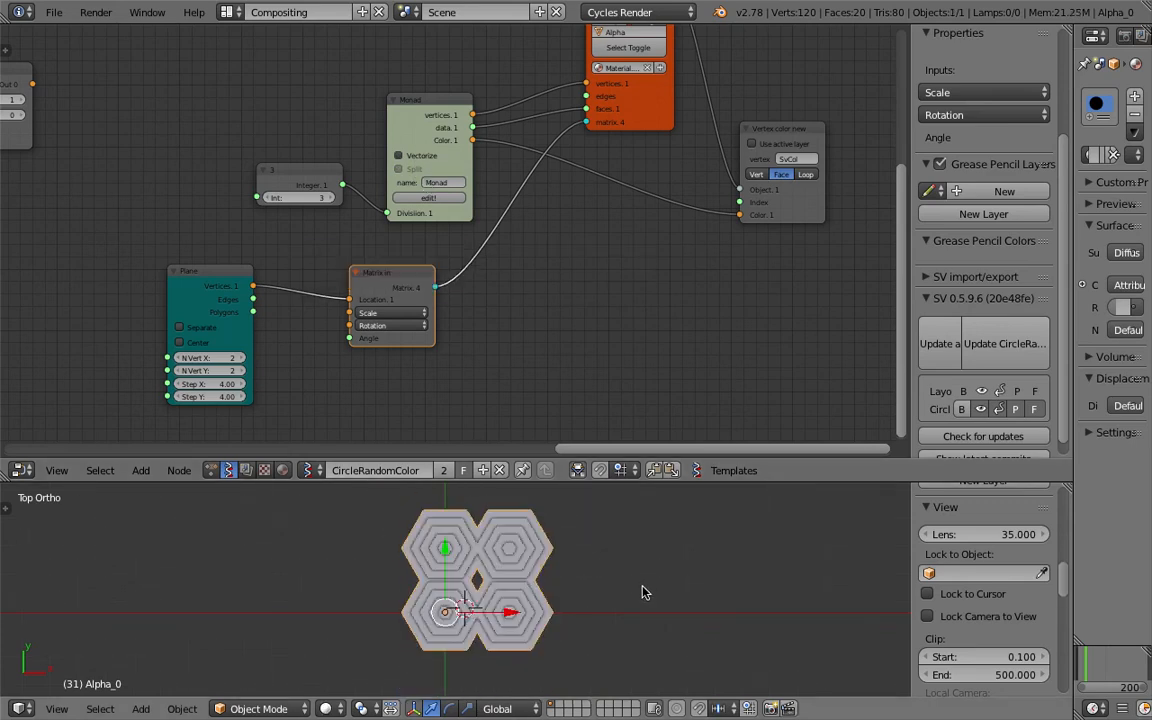
pyautogui.click(335, 712)
pyautogui.click(335, 588)
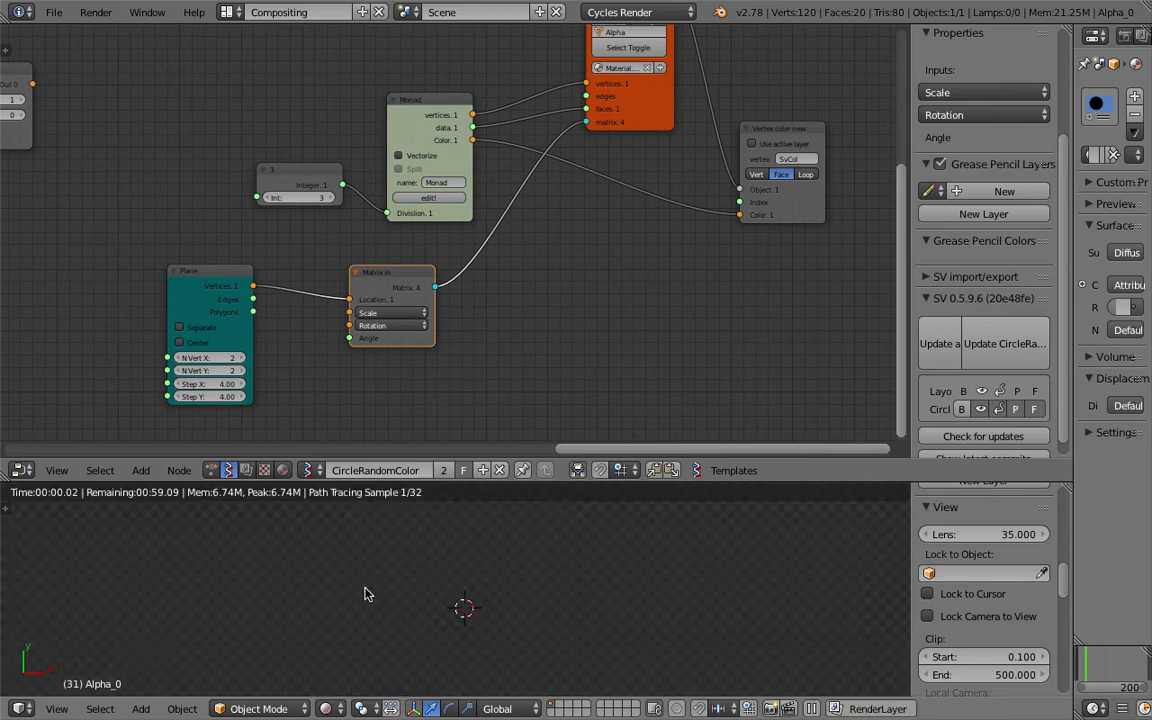
pyautogui.click(327, 708)
pyautogui.click(352, 648)
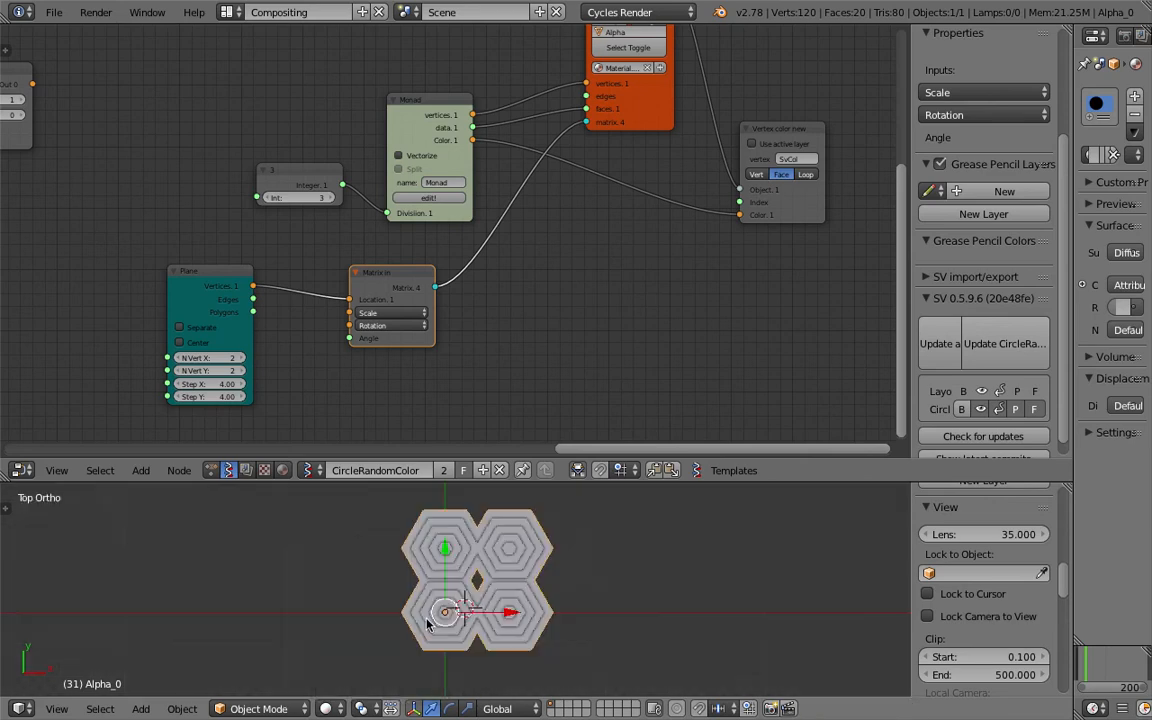
# Step: Widen the Viewer BMeshMK2 node and move Vertex color new slightly farther away from it
pyautogui.moveTo(560, 288); pyautogui.dragTo(537, 304, button='middle')
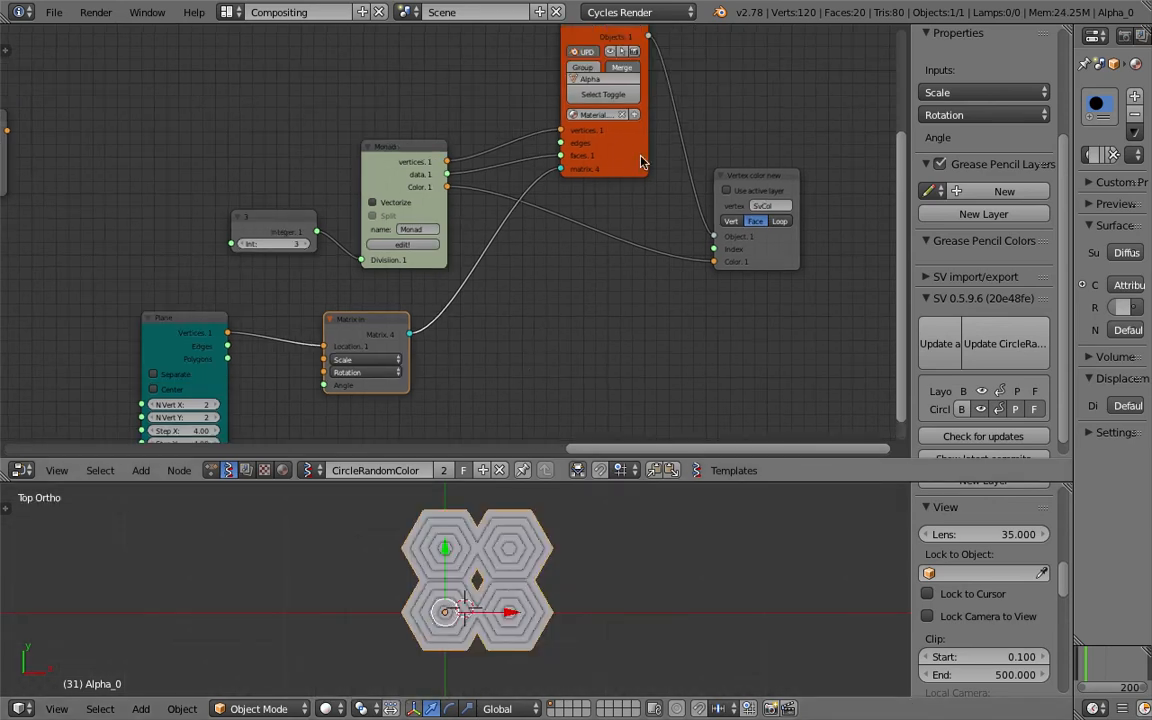
pyautogui.moveTo(643, 155); pyautogui.dragTo(669, 156)
pyautogui.moveTo(744, 174); pyautogui.dragTo(769, 201)
pyautogui.moveTo(676, 208); pyautogui.dragTo(674, 236, button='middle')
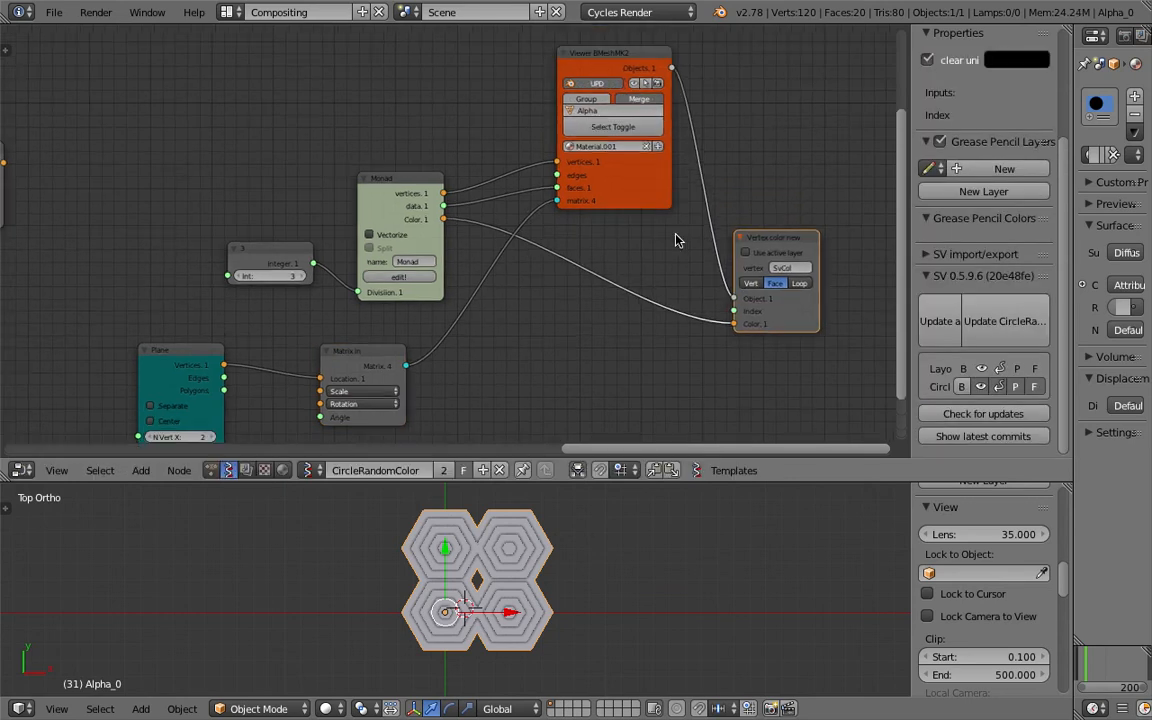
# Step: Delete the Viewer BMeshMK2 node from the main node tree
pyautogui.scroll(-1, 673, 236)
pyautogui.scroll(1, 581, 198)
pyautogui.moveTo(617, 72); pyautogui.dragTo(563, 123, button='middle')
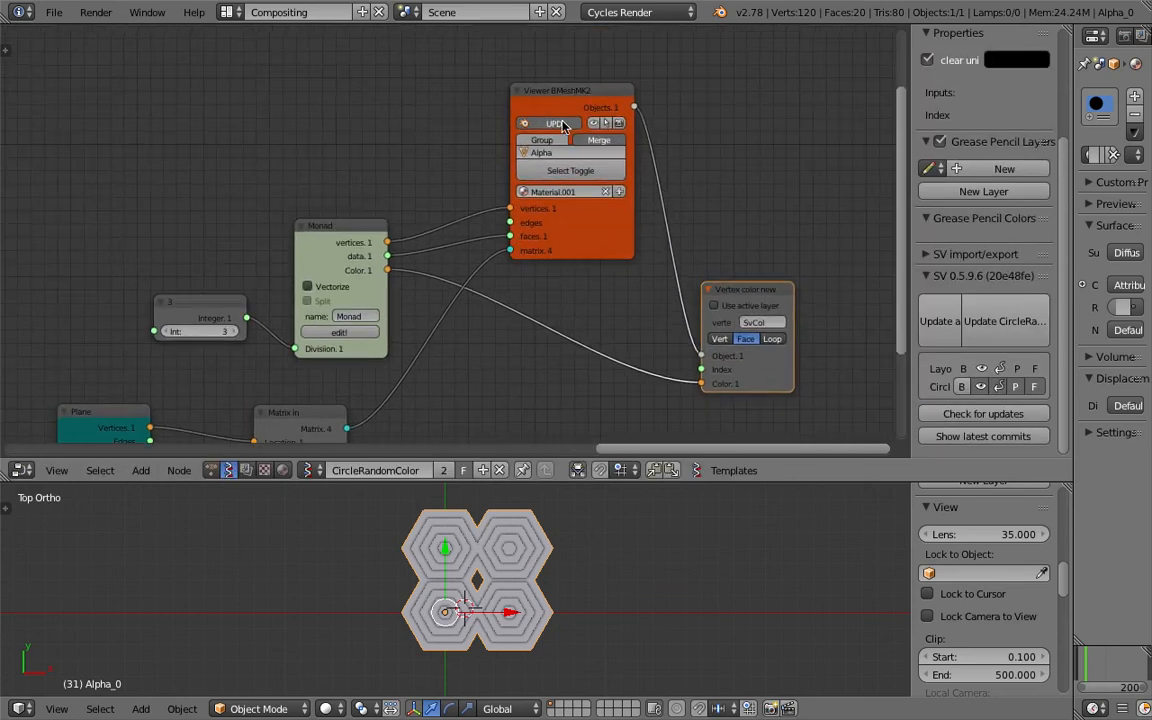
pyautogui.click(580, 90)
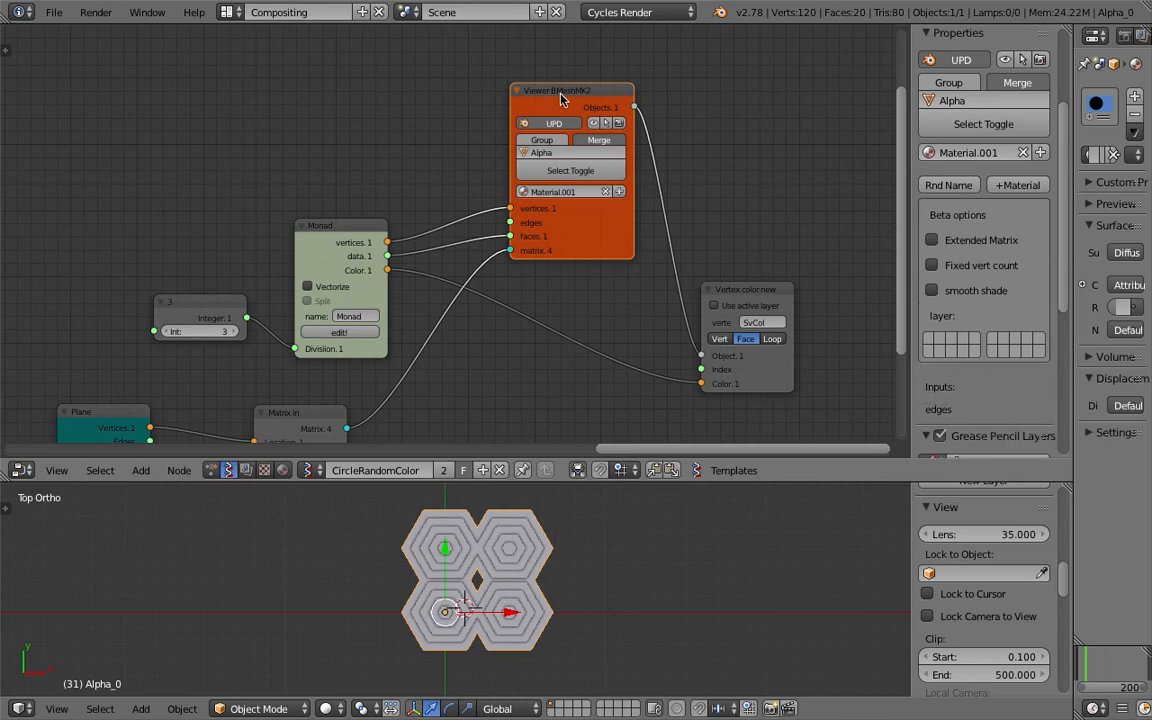
pyautogui.moveTo(309, 200); pyautogui.dragTo(345, 159, button='middle')
pyautogui.scroll(-1, 450, 242)
pyautogui.moveTo(450, 242); pyautogui.dragTo(454, 214, button='middle')
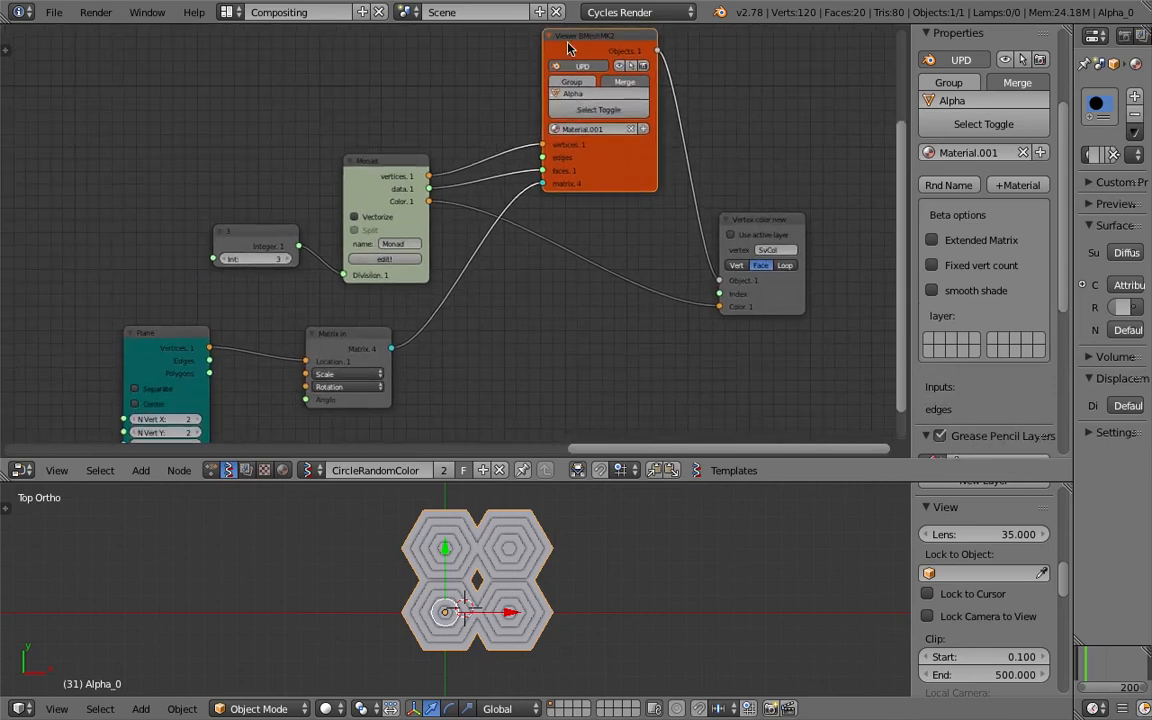
pyautogui.press('x')
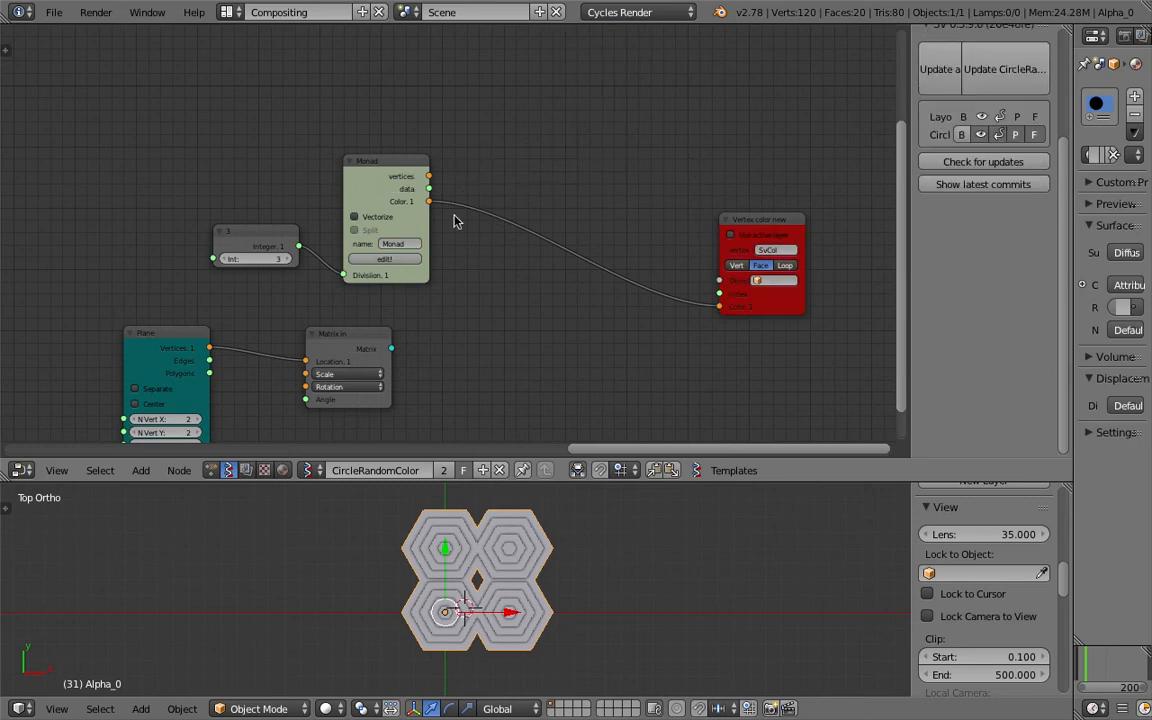
# Step: Open the Monad for editing and add a Viewer BMeshMK2 node inside it, placed above the Group Outputs node
pyautogui.click(409, 261)
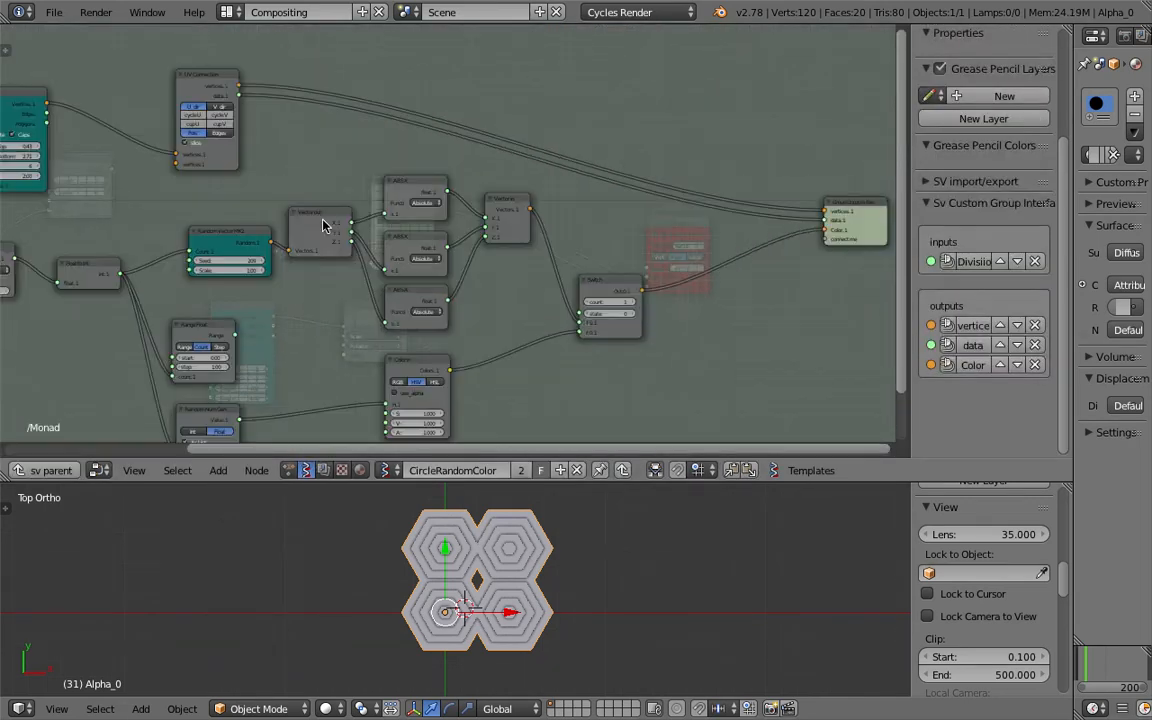
pyautogui.hotkey('shift', 'a')
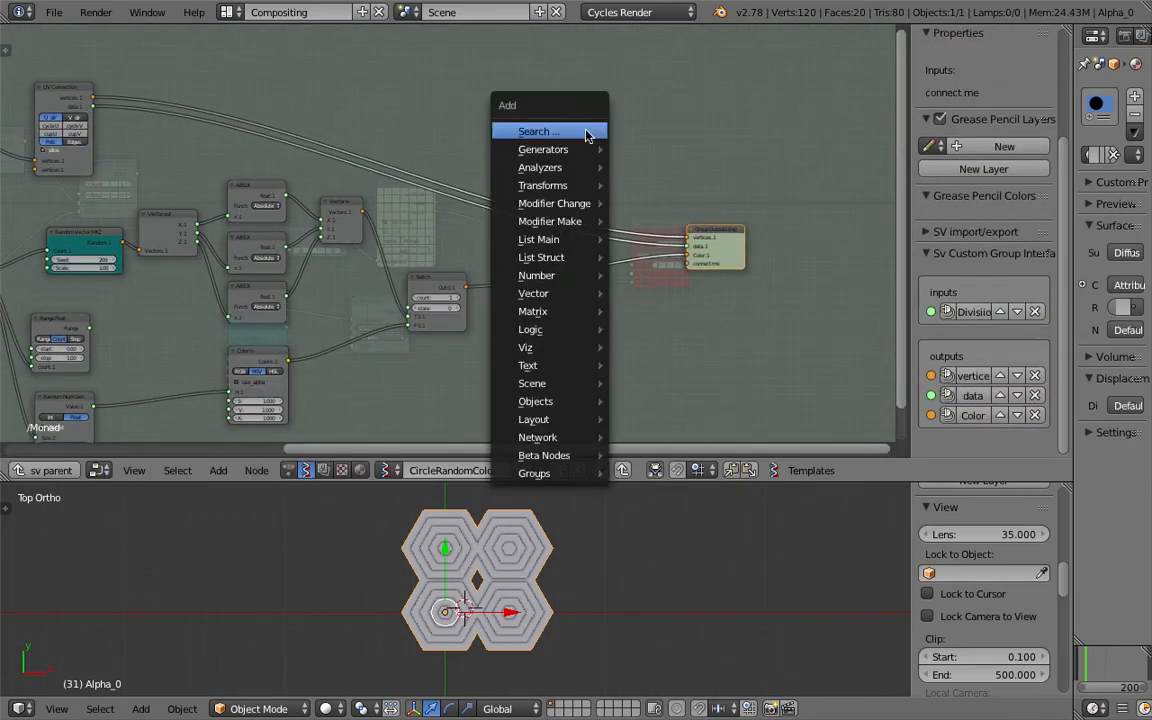
pyautogui.click(588, 129)
pyautogui.write('bm')
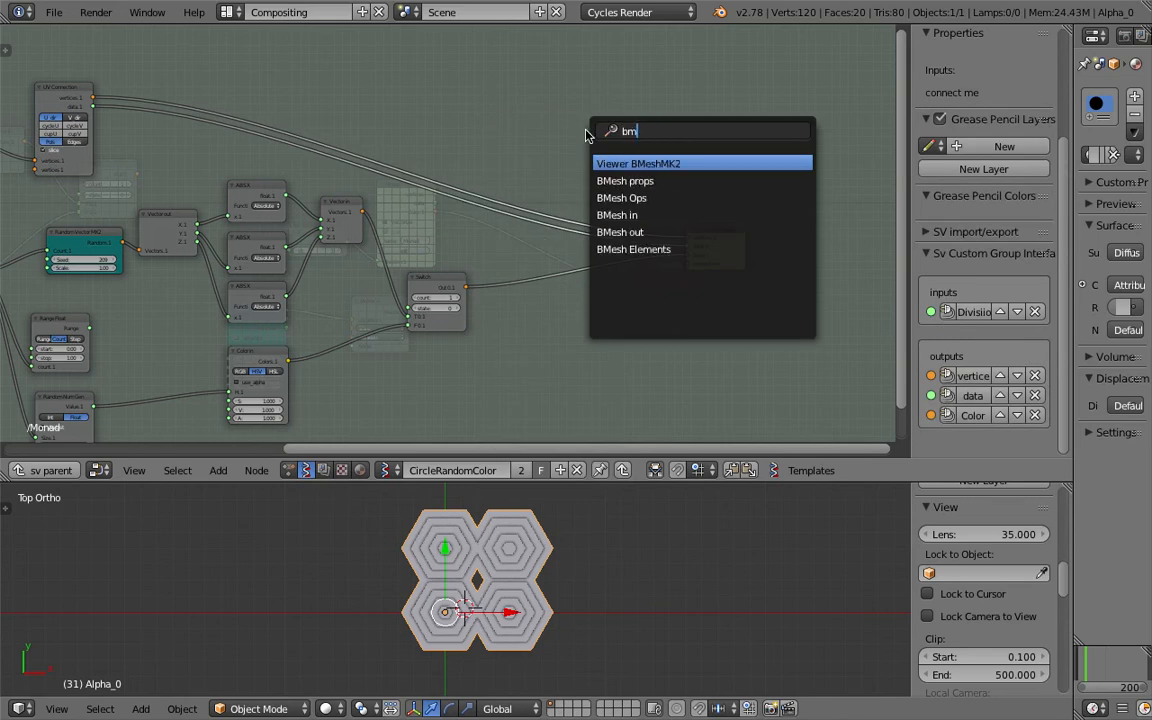
pyautogui.press('Return')
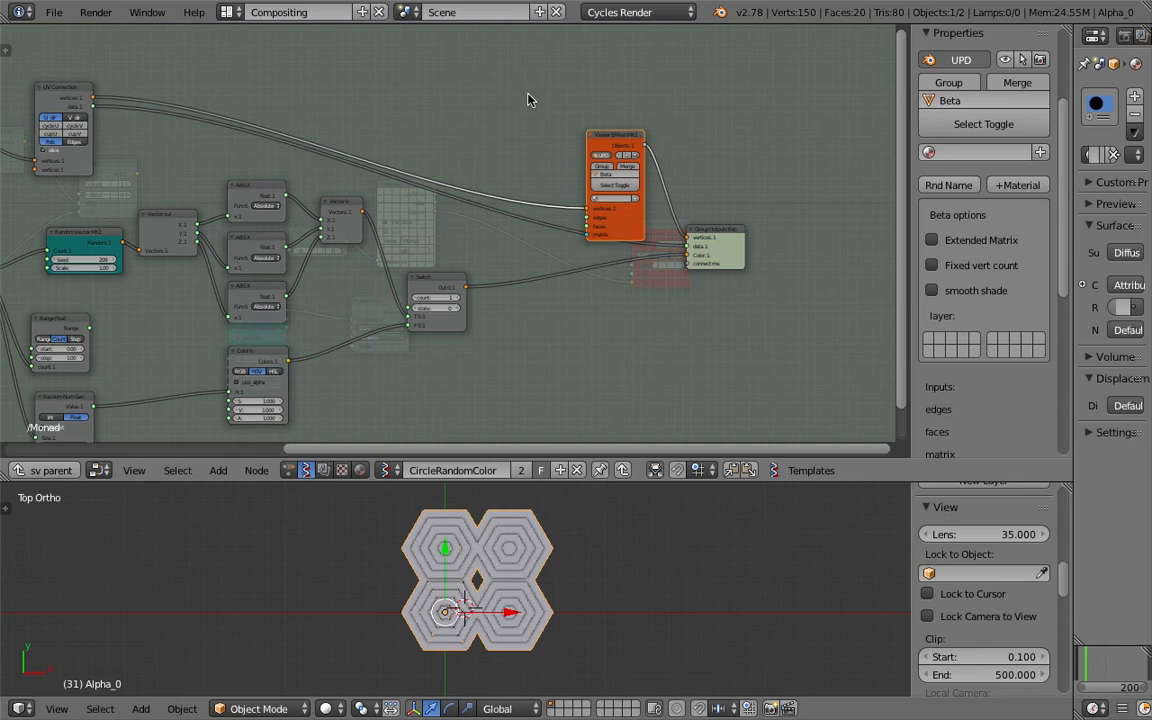
pyautogui.moveTo(595, 132); pyautogui.dragTo(558, 108)
# Step: Cut the vertices and data links to the Group Outputs node and remove those two outputs from the monad's interface
pyautogui.keyDown('ctrl'); pyautogui.moveTo(670, 197); pyautogui.dragTo(634, 255); pyautogui.keyUp('ctrl')
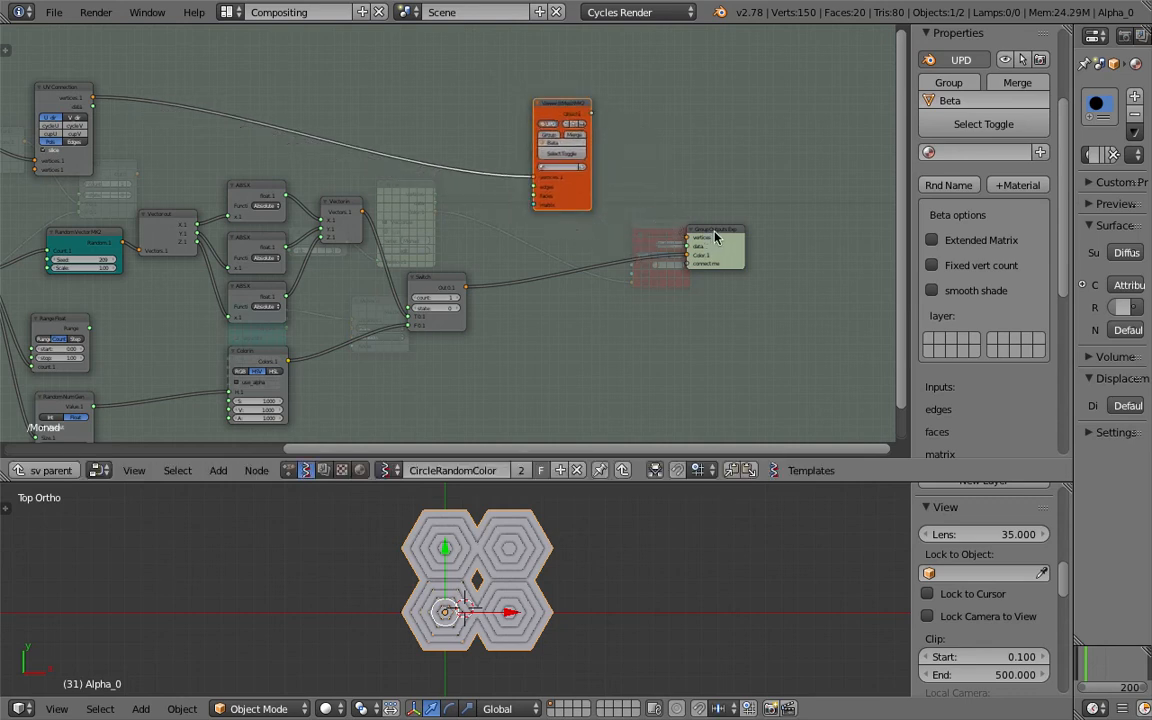
pyautogui.click(715, 232)
pyautogui.scroll(-1, 990, 372)
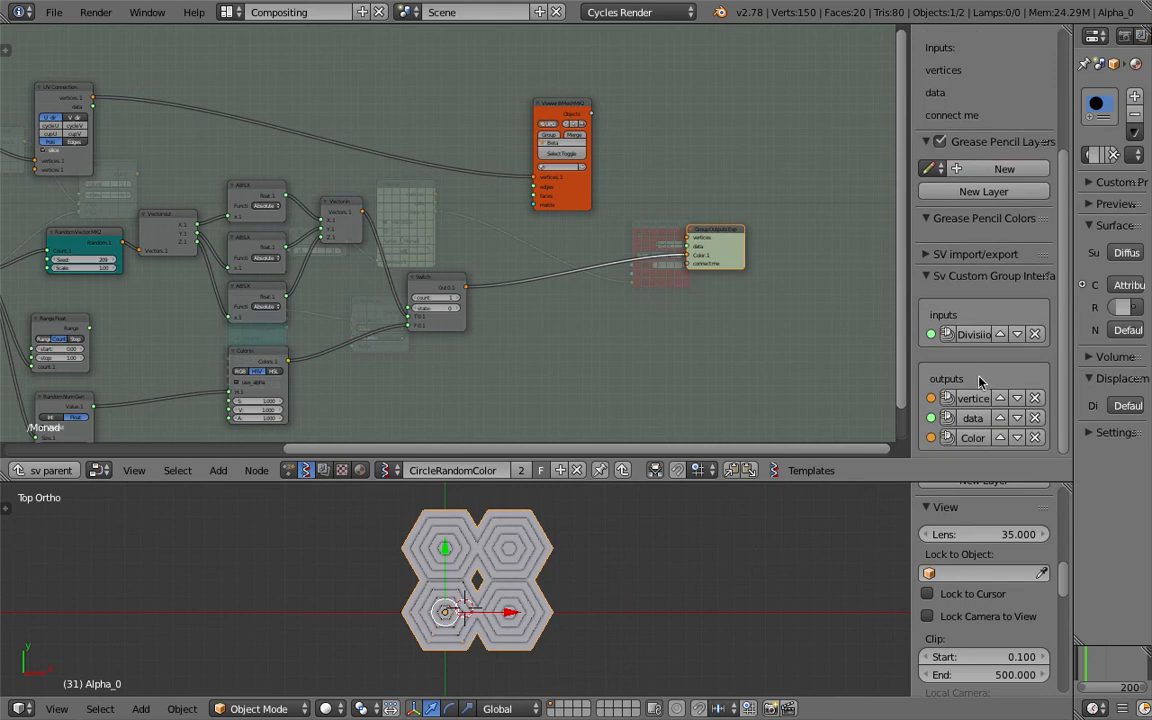
pyautogui.click(1036, 395)
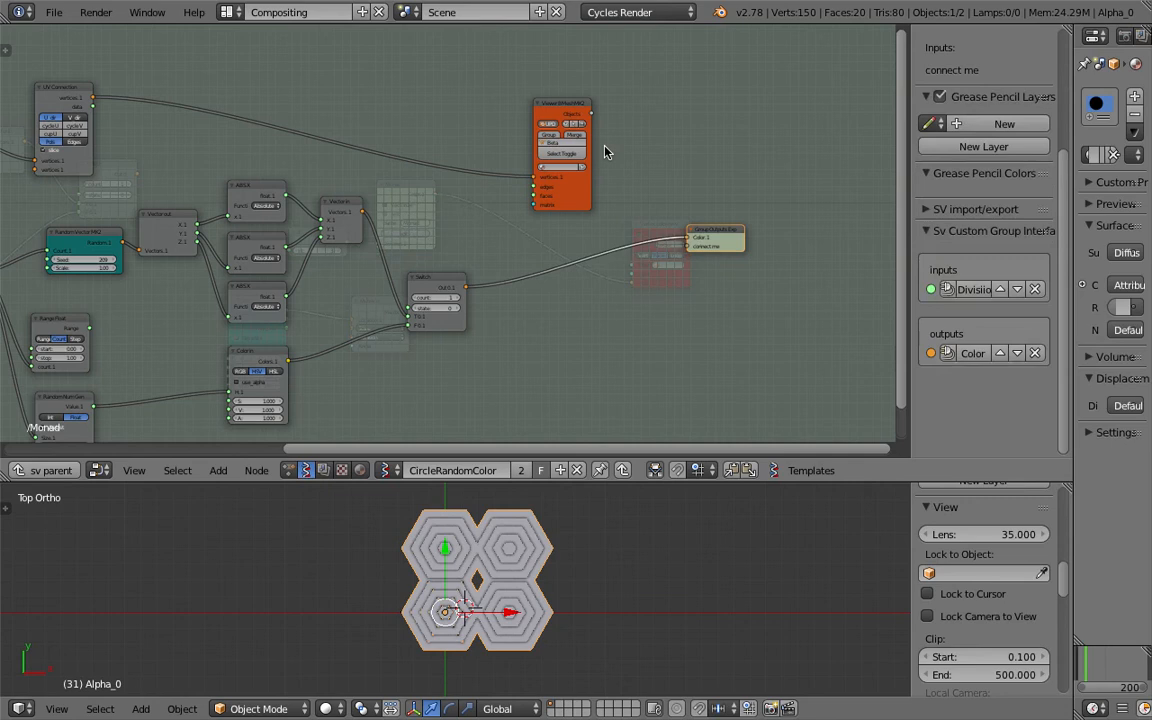
# Step: Link the new viewer's Objects output to the connect me socket of the Group Outputs node
pyautogui.moveTo(591, 114); pyautogui.dragTo(687, 246)
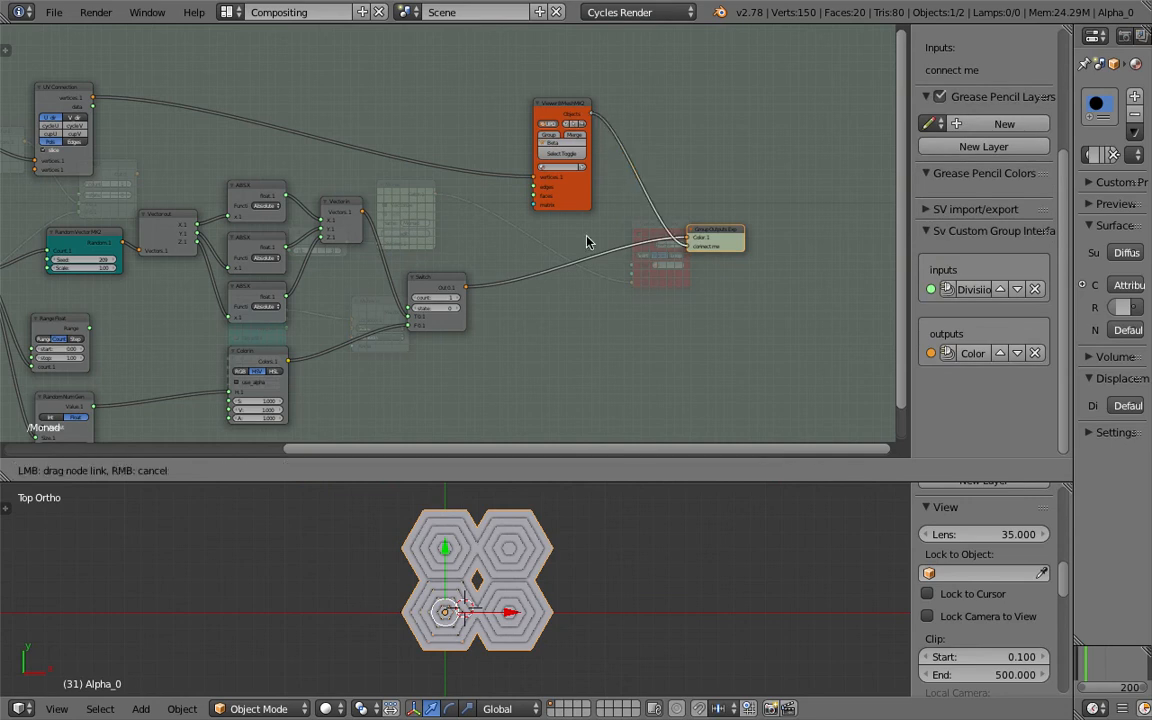
# Step: Link the UV Connection node's data output to the edges input of the Viewer BMeshMK2 node inside the monad
pyautogui.moveTo(91, 97); pyautogui.dragTo(533, 186)
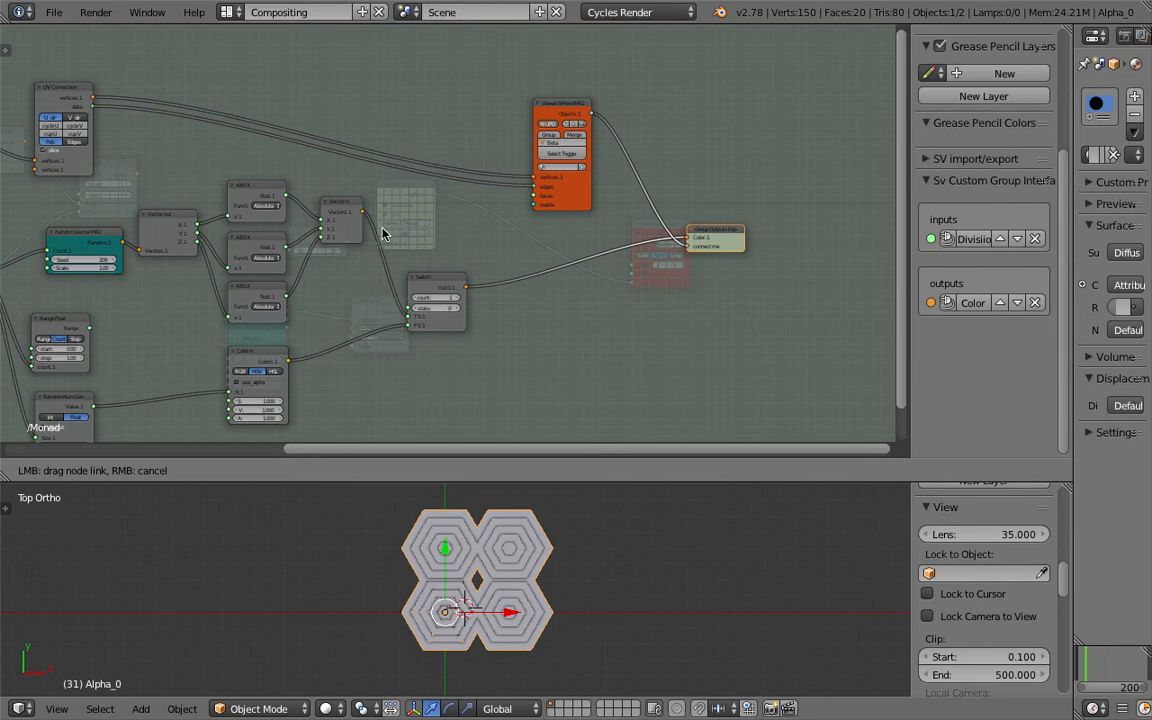
pyautogui.moveTo(372, 235); pyautogui.dragTo(375, 239)
pyautogui.press('Home')
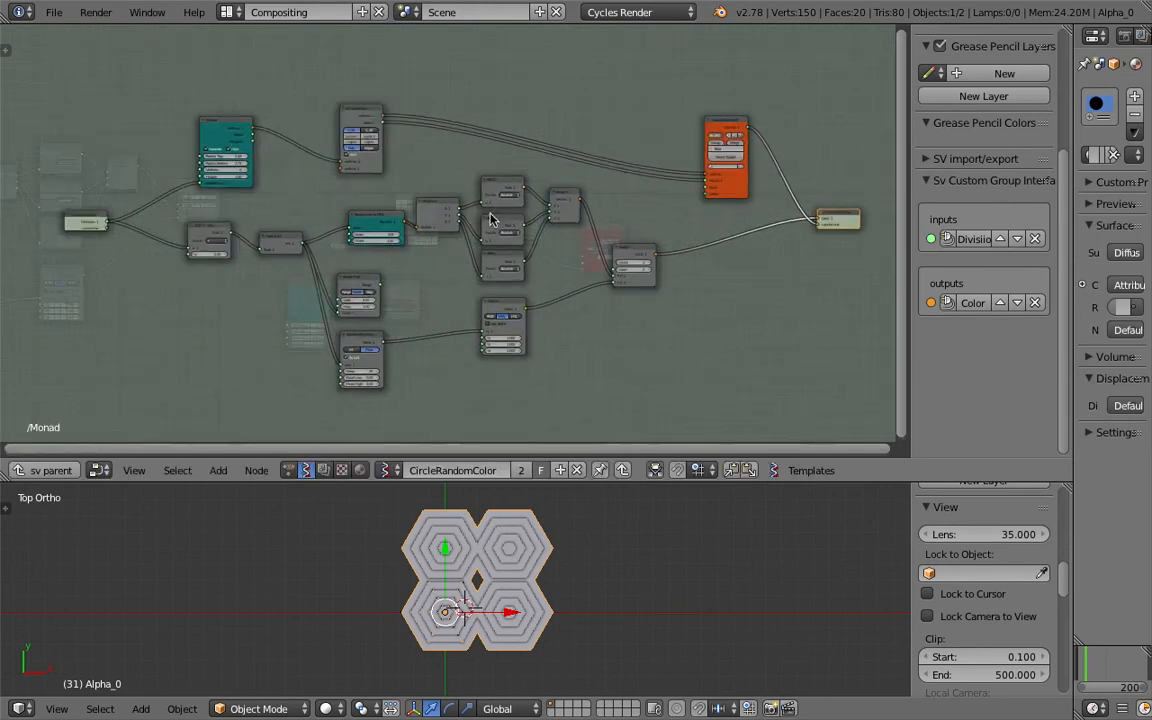
# Step: Link the Group Inputs node's connect me socket to the viewer's matrix input and move the Group Inputs node lower, away from the other nodes
pyautogui.moveTo(126, 231); pyautogui.dragTo(726, 190)
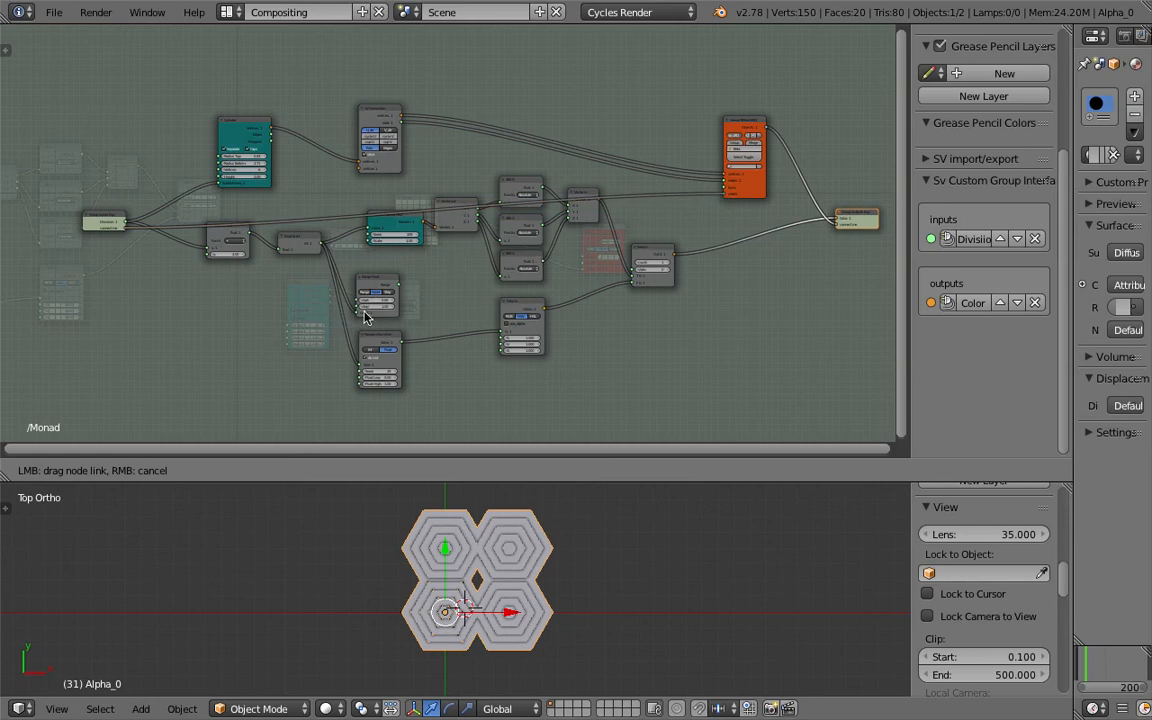
pyautogui.scroll(2, 390, 311)
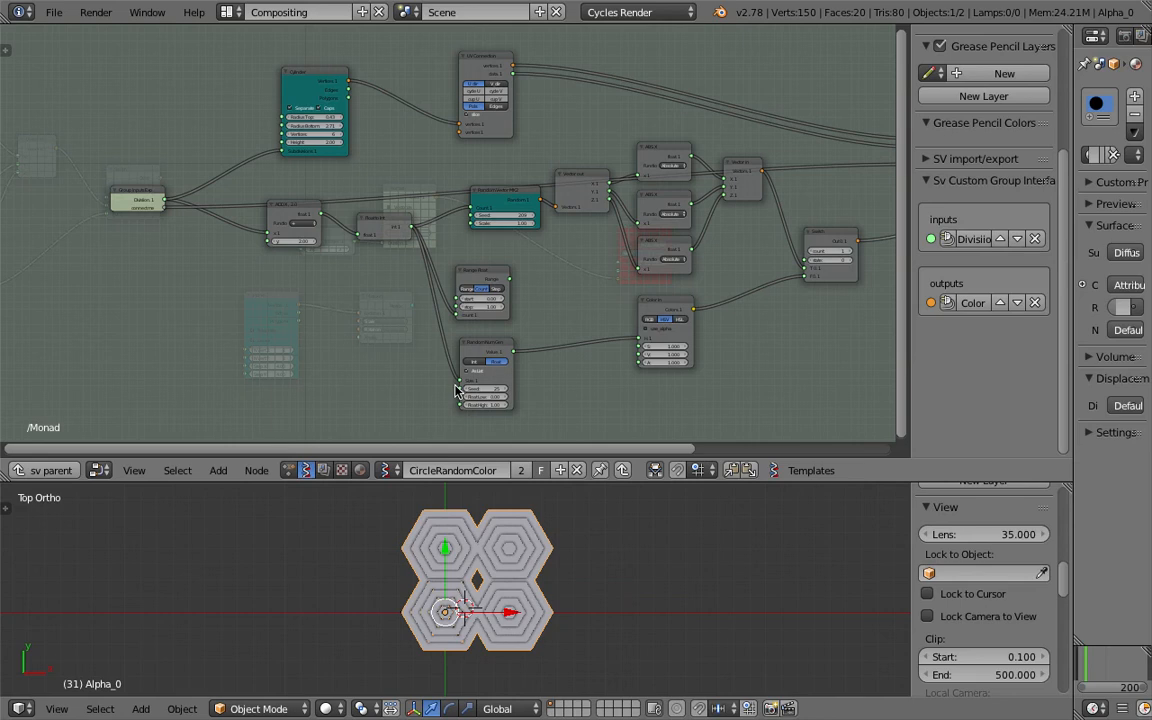
pyautogui.moveTo(459, 392); pyautogui.dragTo(98, 317)
pyautogui.press('Home')
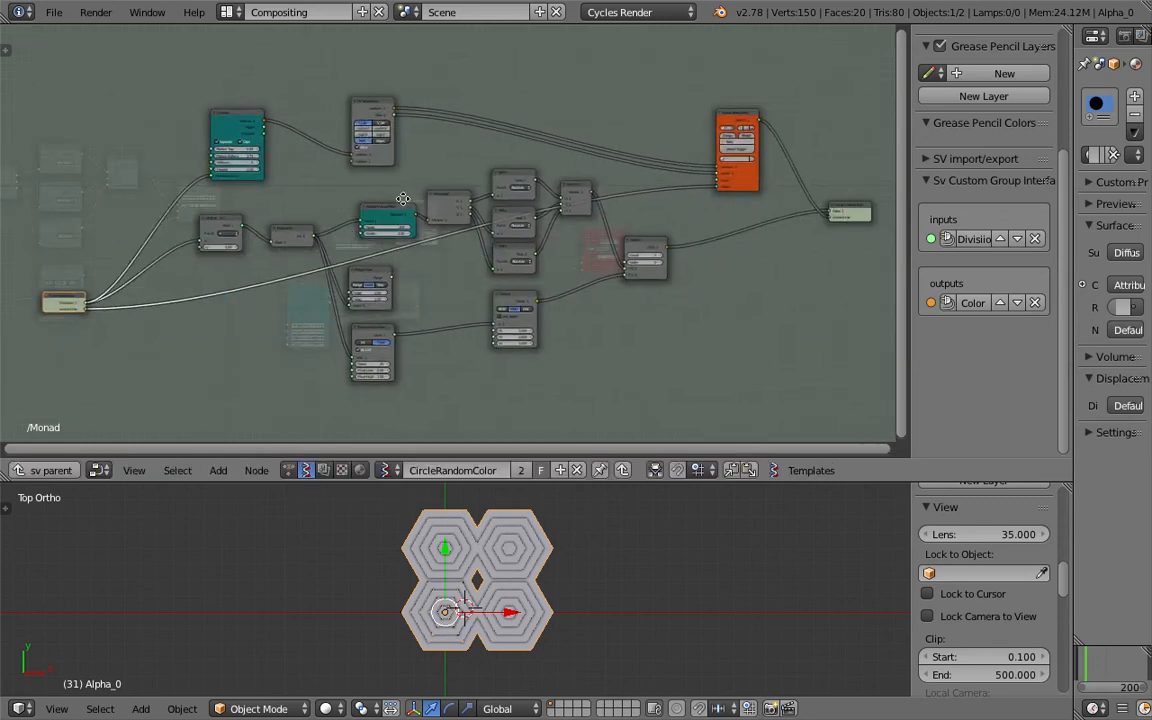
# Step: Cut the link running from the Group Inputs node to the matrix input of the Viewer BMeshMK2 node
pyautogui.moveTo(403, 199); pyautogui.dragTo(421, 197, button='middle')
pyautogui.scroll(1, 431, 220)
pyautogui.keyDown('ctrl'); pyautogui.moveTo(192, 292); pyautogui.dragTo(197, 323); pyautogui.keyUp('ctrl')
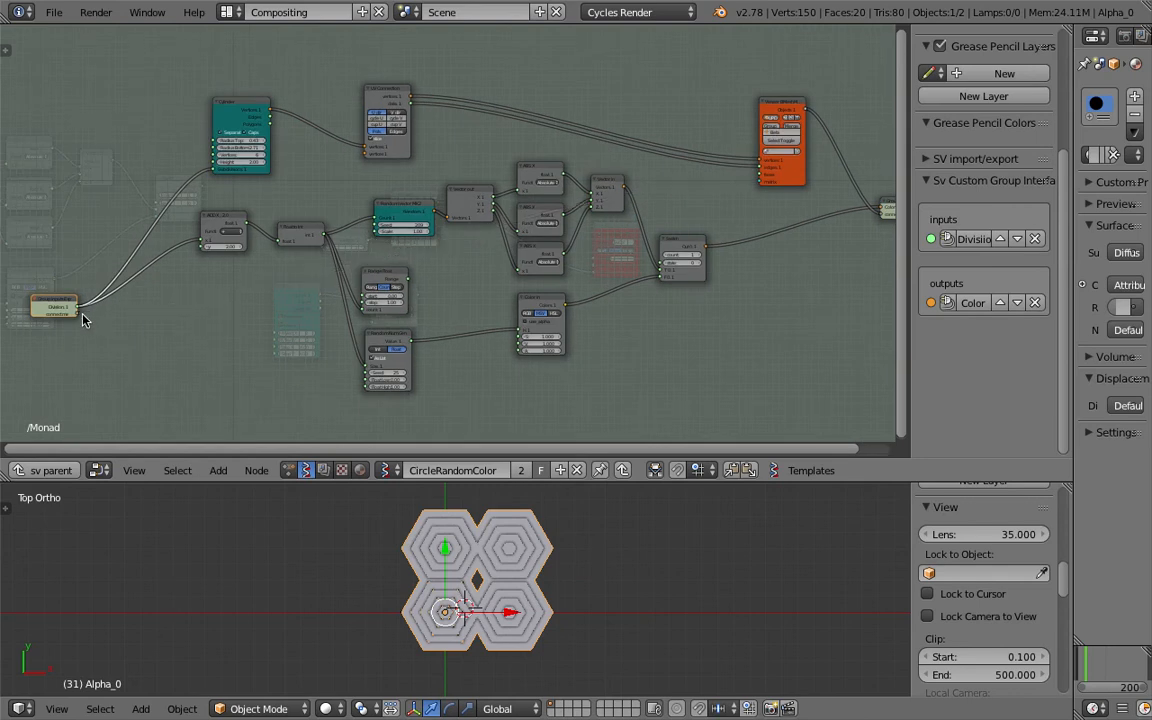
# Step: Return to the main node tree and cut the link between the Integer node and the Monad's Division input
pyautogui.moveTo(93, 321); pyautogui.dragTo(122, 322, button='middle')
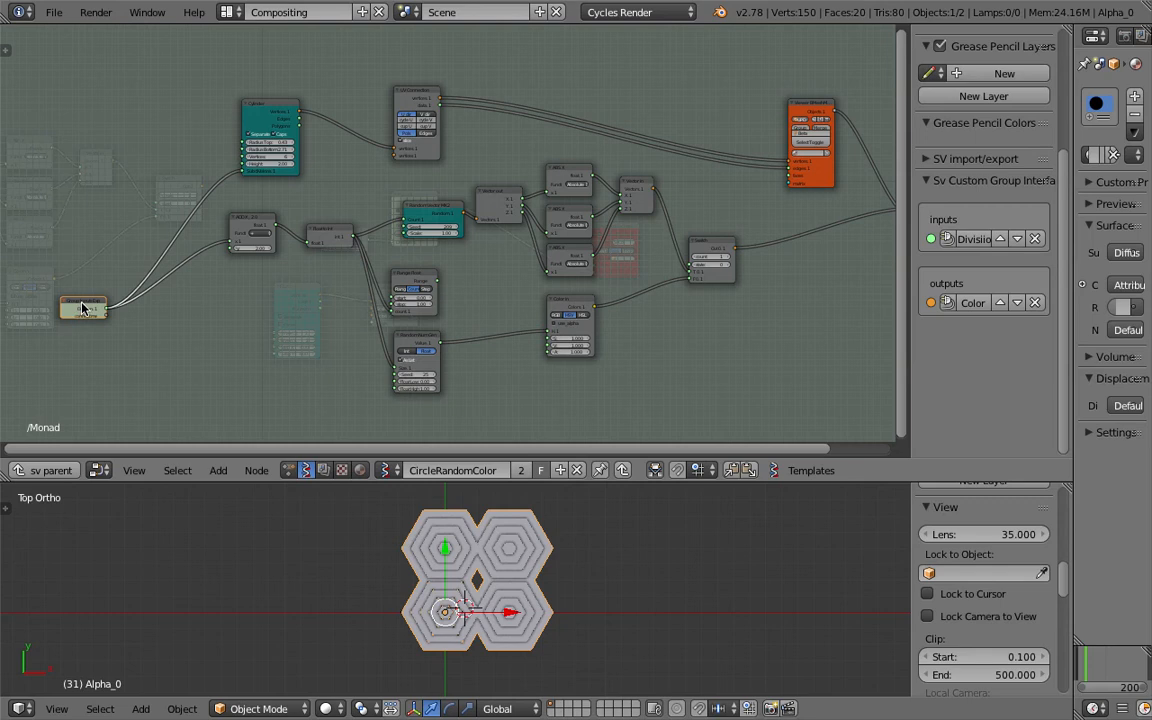
pyautogui.press('Tab')
pyautogui.scroll(1, 533, 216)
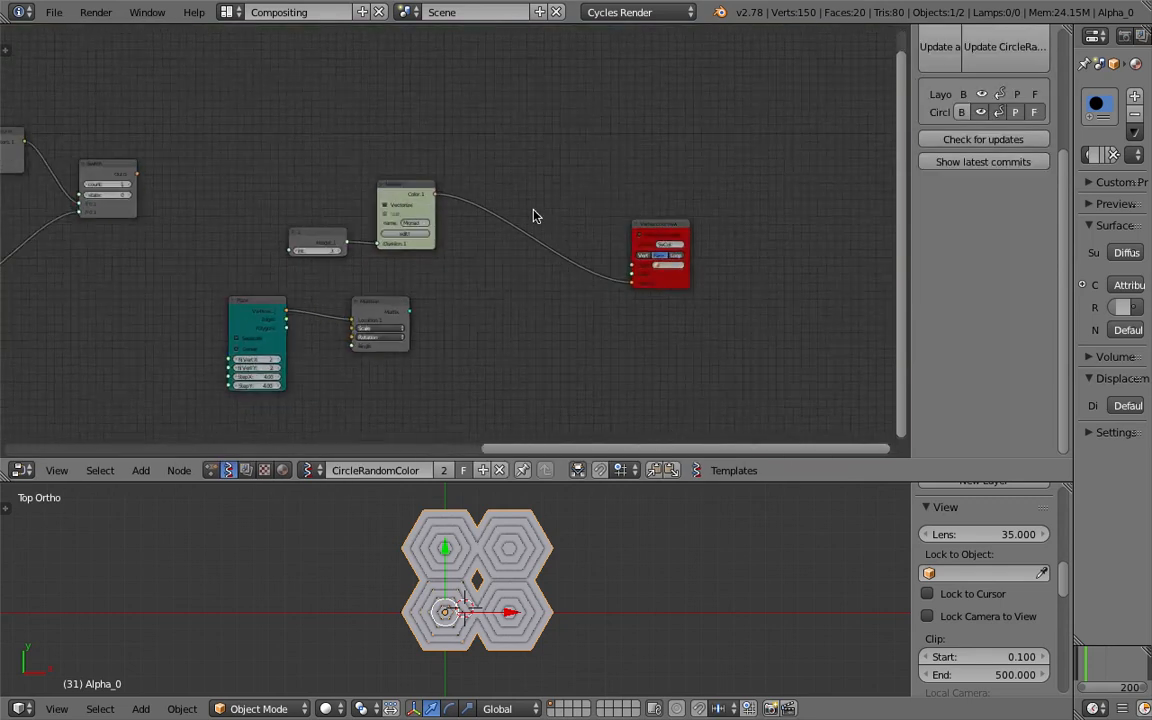
pyautogui.scroll(1, 533, 216)
pyautogui.keyDown('ctrl'); pyautogui.moveTo(339, 231); pyautogui.dragTo(352, 273, button='right'); pyautogui.keyUp('ctrl')
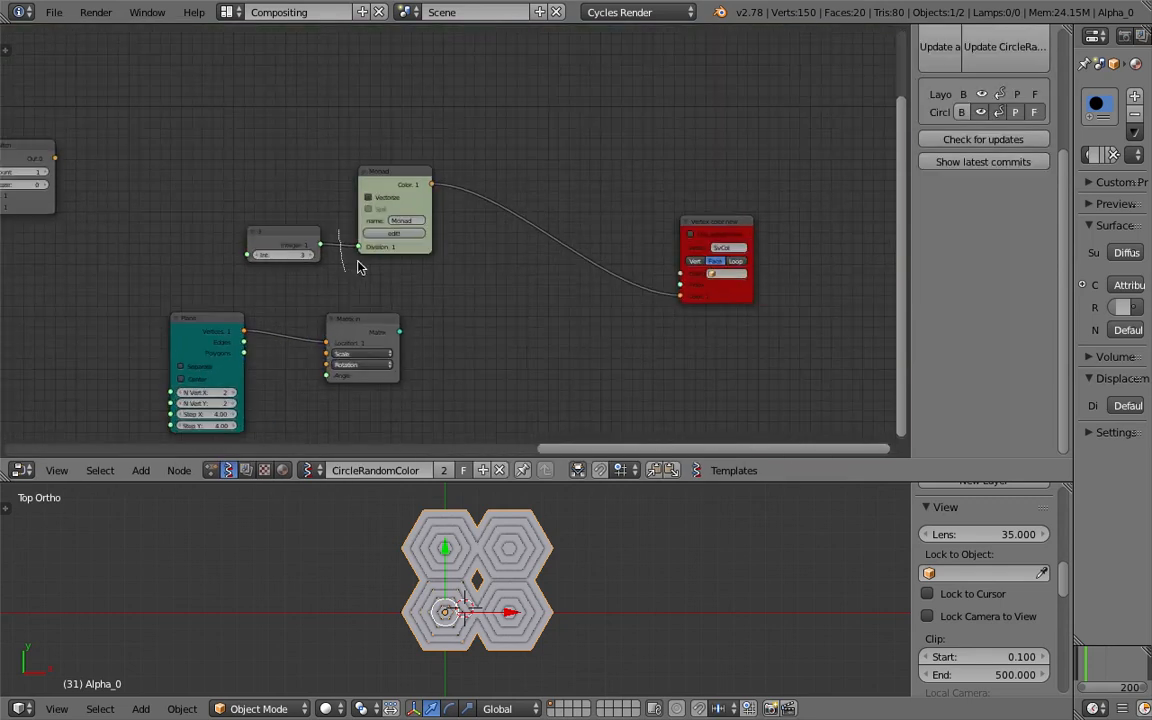
# Step: Reopen the Monad, link the viewer's matrix input to the Group Inputs node's connect me socket again and return to the main tree
pyautogui.click(394, 233)
pyautogui.scroll(-3, 350, 287)
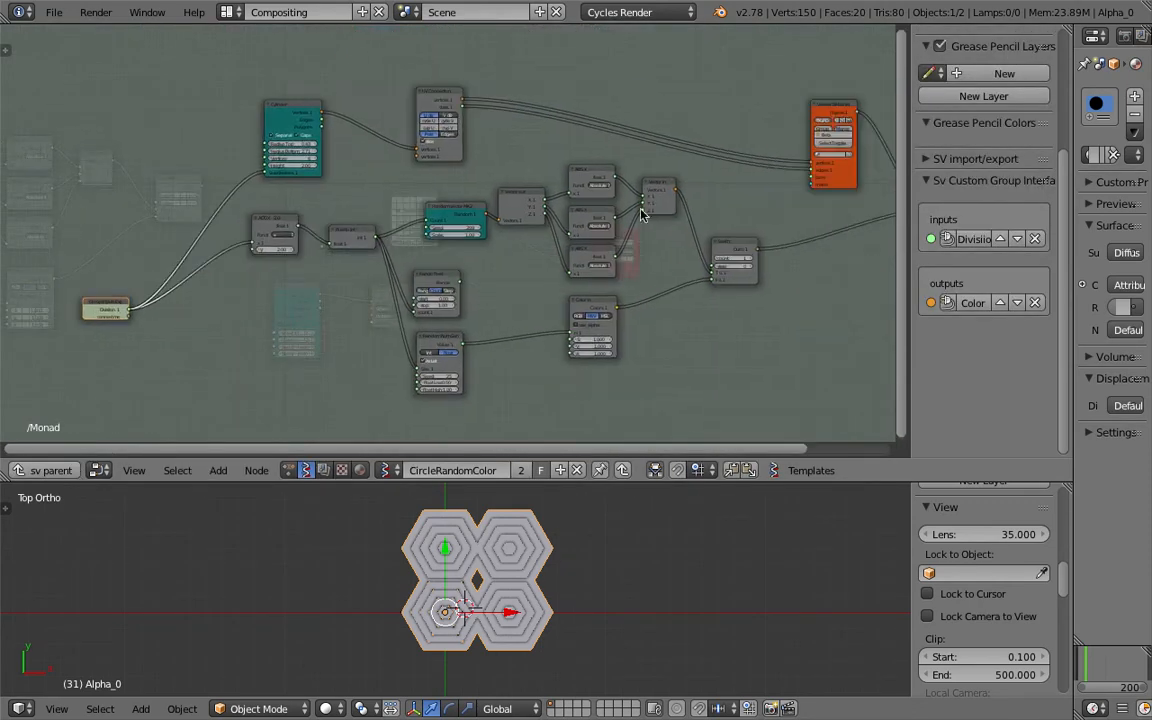
pyautogui.moveTo(812, 184); pyautogui.dragTo(131, 323)
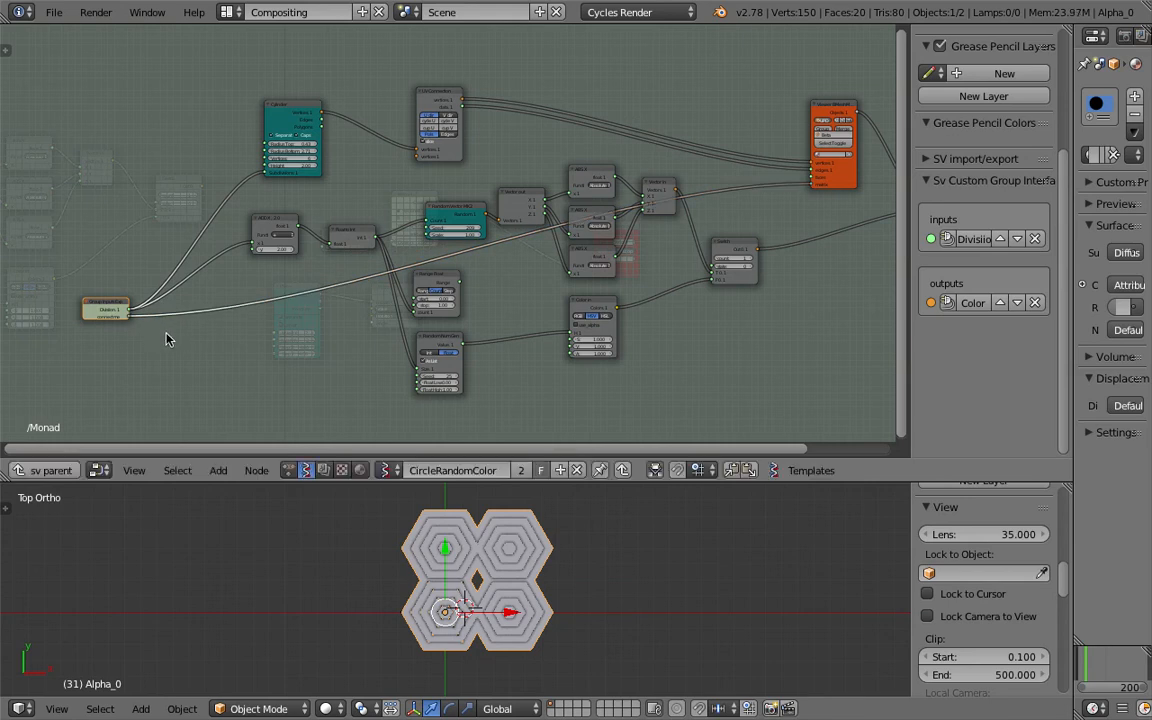
pyautogui.moveTo(167, 334); pyautogui.dragTo(193, 329, button='middle')
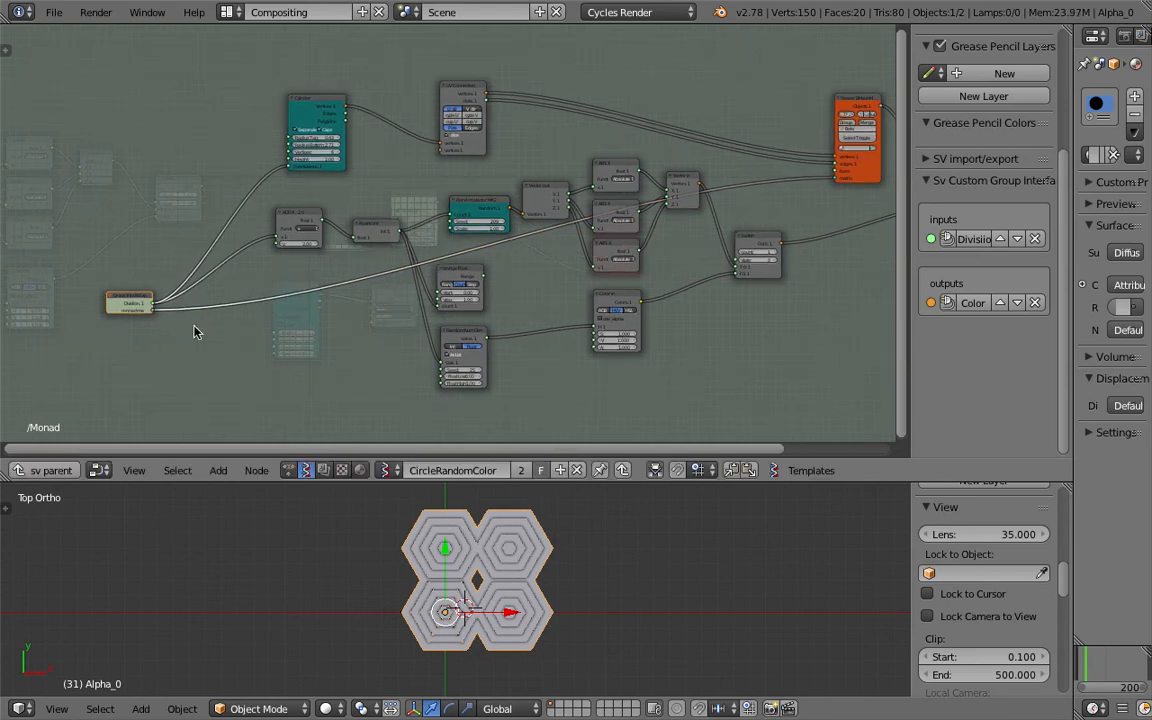
pyautogui.click(45, 469)
pyautogui.scroll(3, 229, 307)
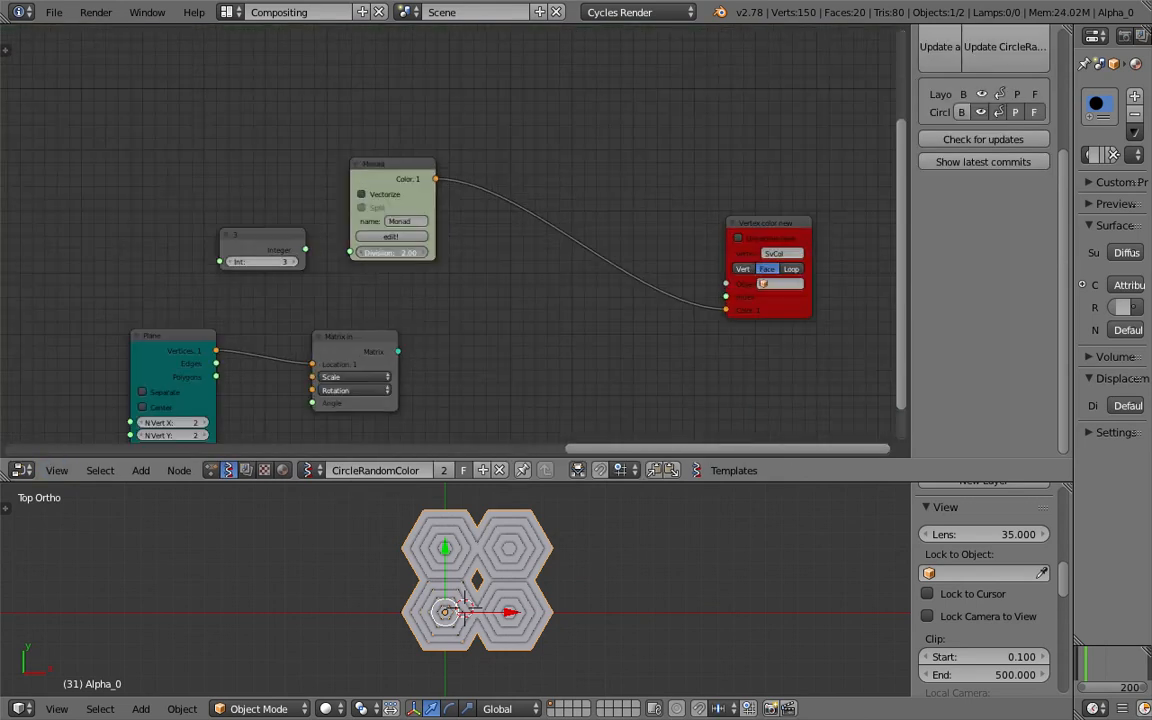
pyautogui.scroll(1, 407, 258)
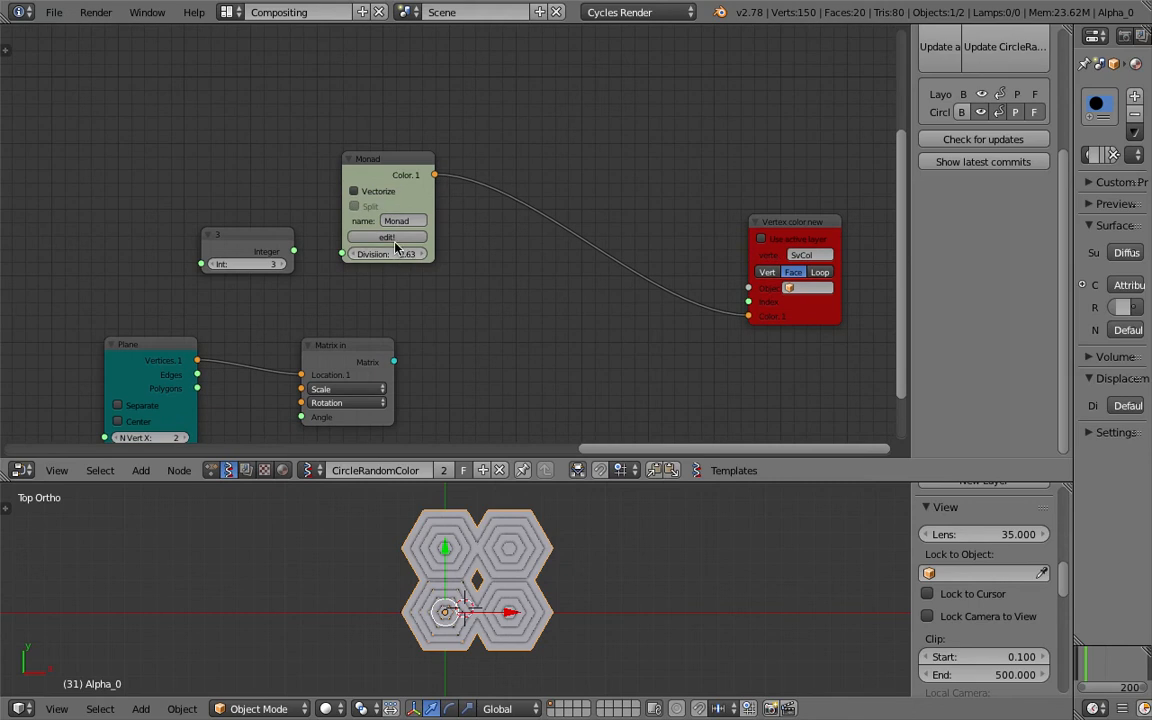
# Step: Inspect the node links inside the Monad and in the main node tree
pyautogui.click(397, 240)
pyautogui.press('Home')
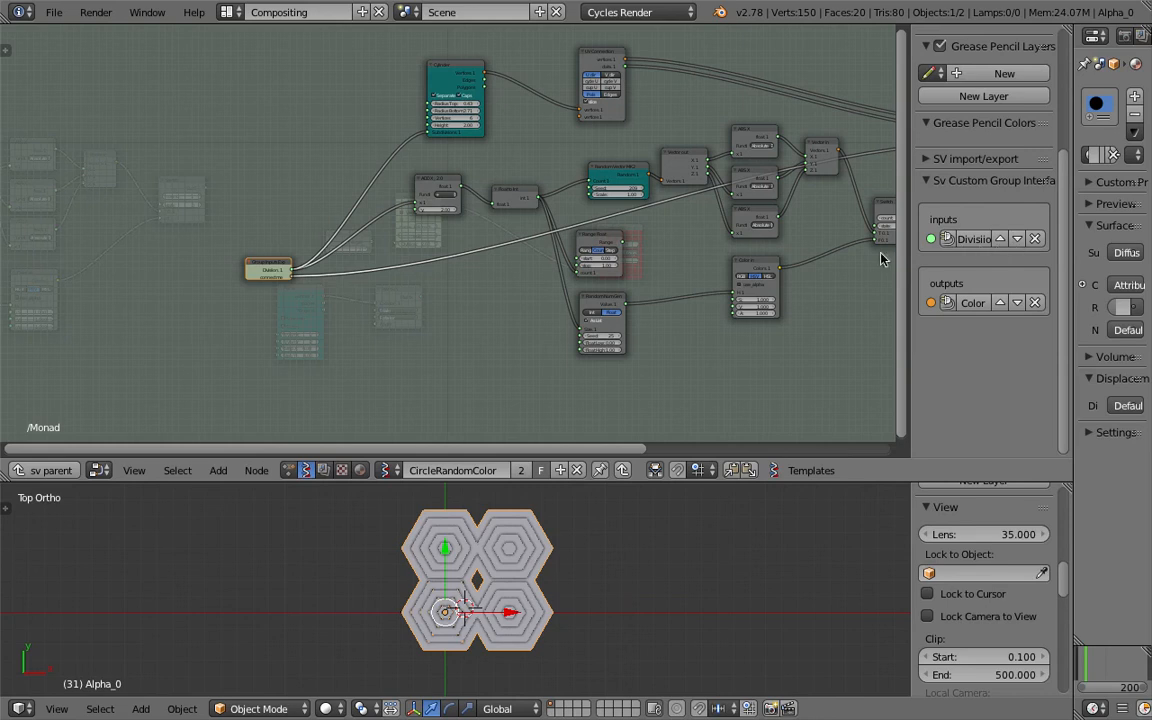
pyautogui.moveTo(360, 221); pyautogui.dragTo(168, 227, button='middle')
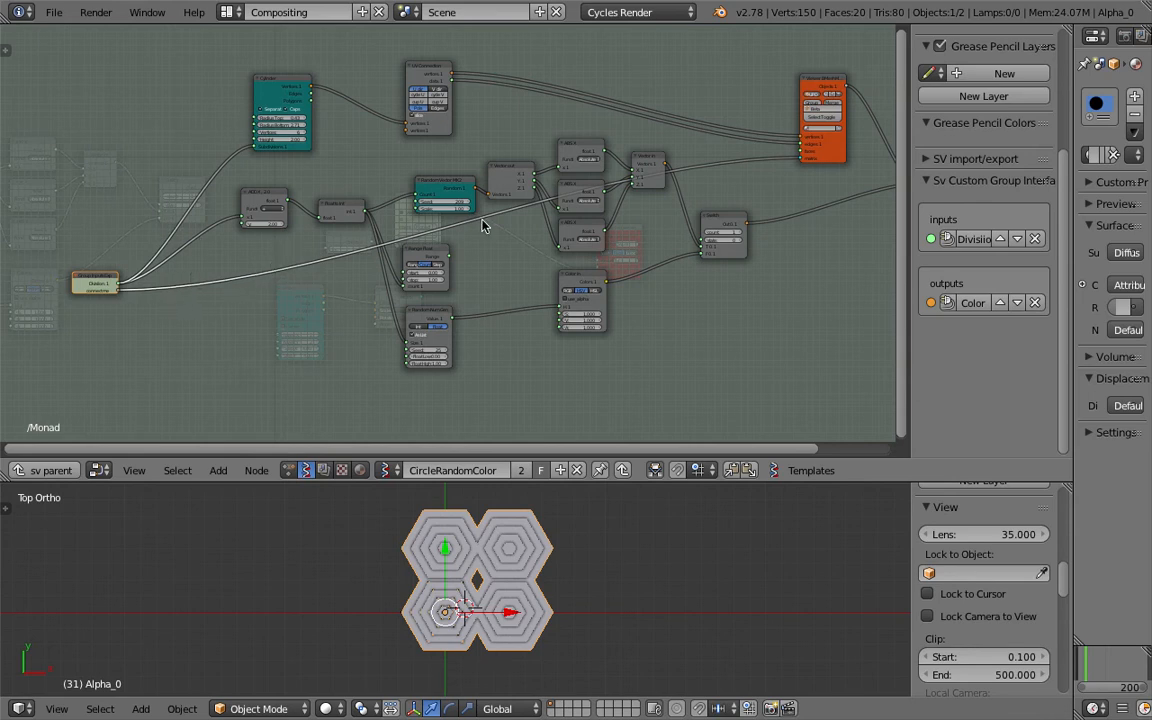
pyautogui.moveTo(347, 288); pyautogui.dragTo(478, 262, button='middle')
pyautogui.moveTo(381, 298); pyautogui.dragTo(449, 337, button='middle')
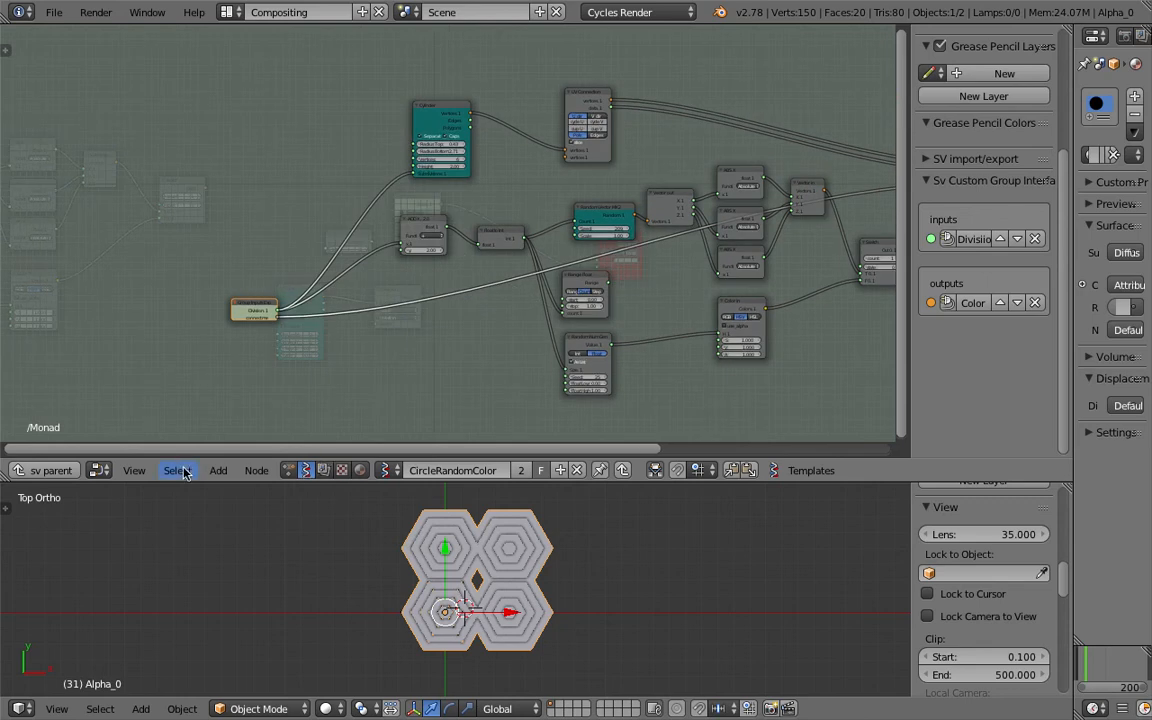
pyautogui.click(45, 470)
pyautogui.scroll(5, 594, 296)
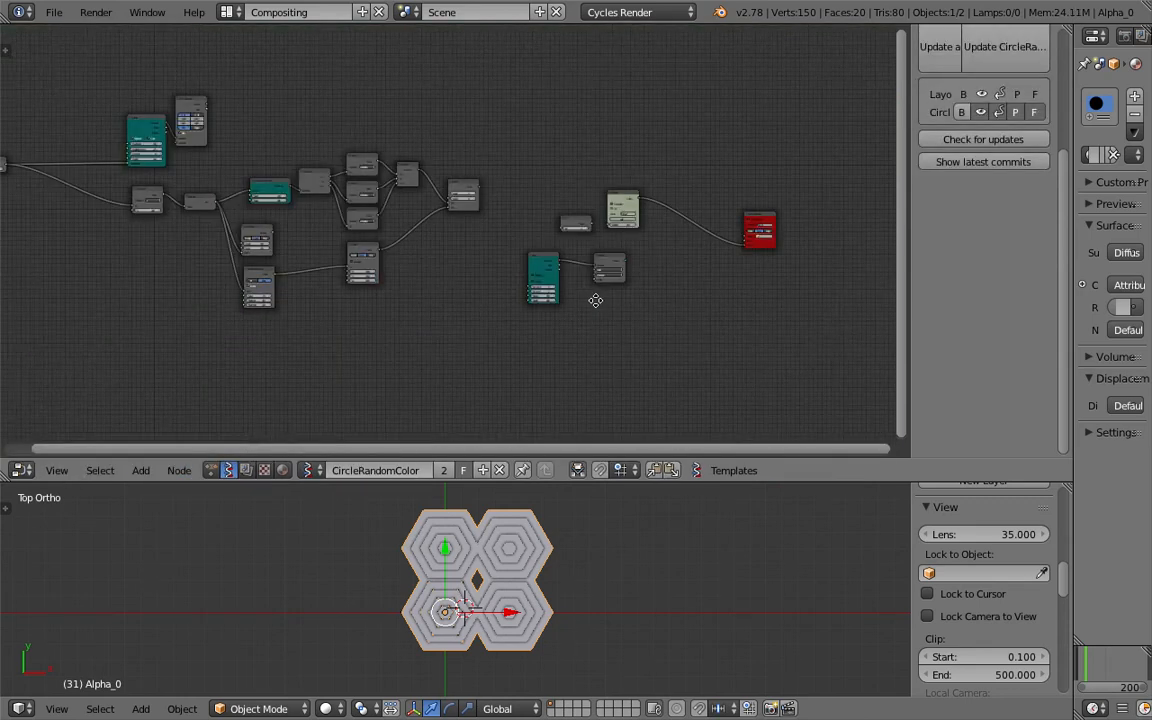
pyautogui.scroll(1, 641, 322)
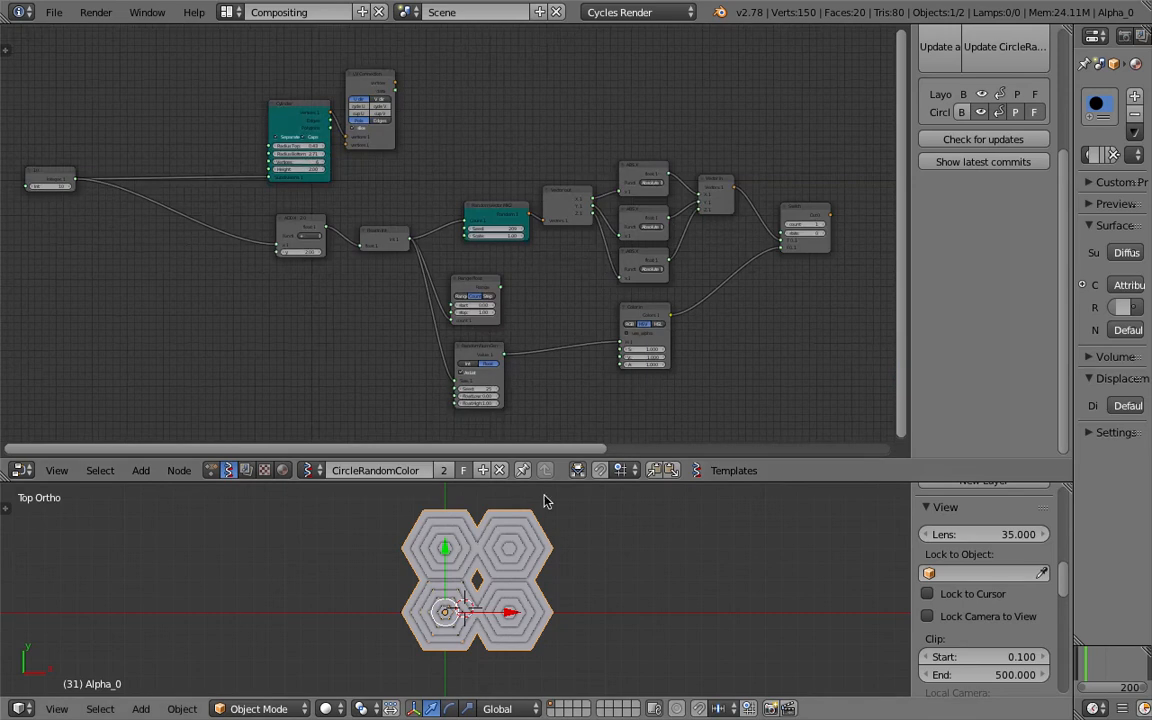
# Step: Switch the 3D view to Material shading and enlarge it to examine the colours on the four hexagons
pyautogui.scroll(4, 490, 558)
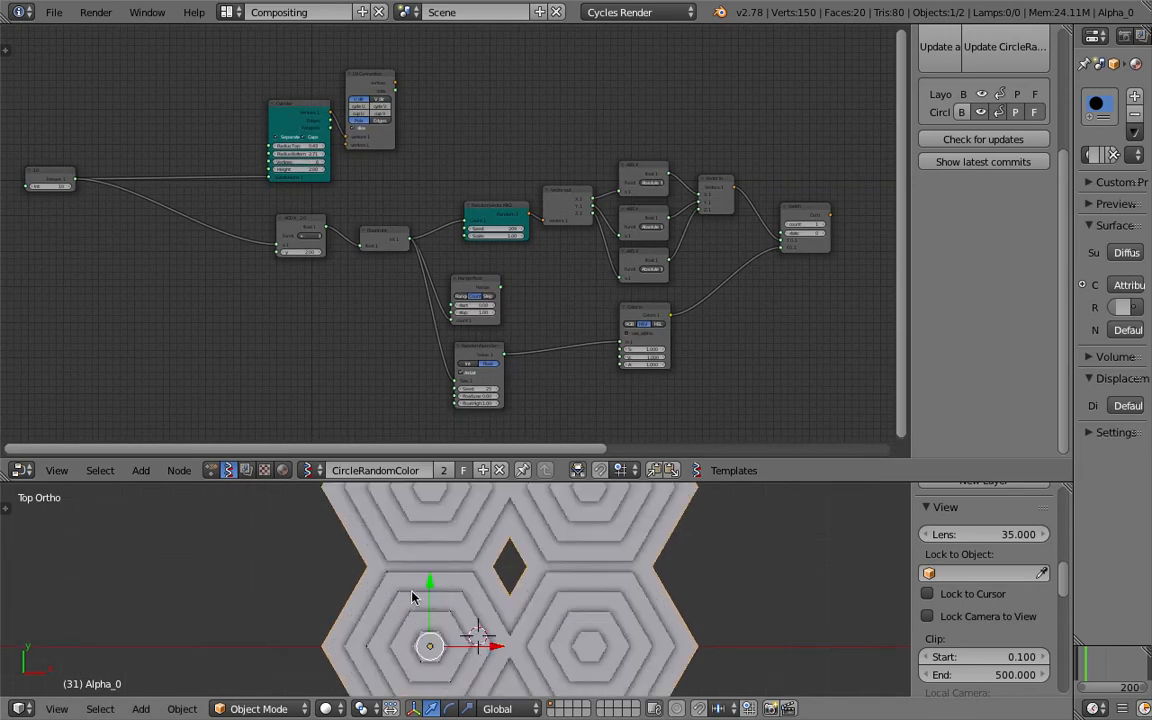
pyautogui.scroll(-2, 460, 592)
pyautogui.moveTo(438, 617); pyautogui.dragTo(333, 620, button='middle')
pyautogui.click(325, 708)
pyautogui.click(360, 628)
pyautogui.click(325, 708)
pyautogui.click(380, 609)
pyautogui.moveTo(467, 496); pyautogui.dragTo(533, 515, button='middle')
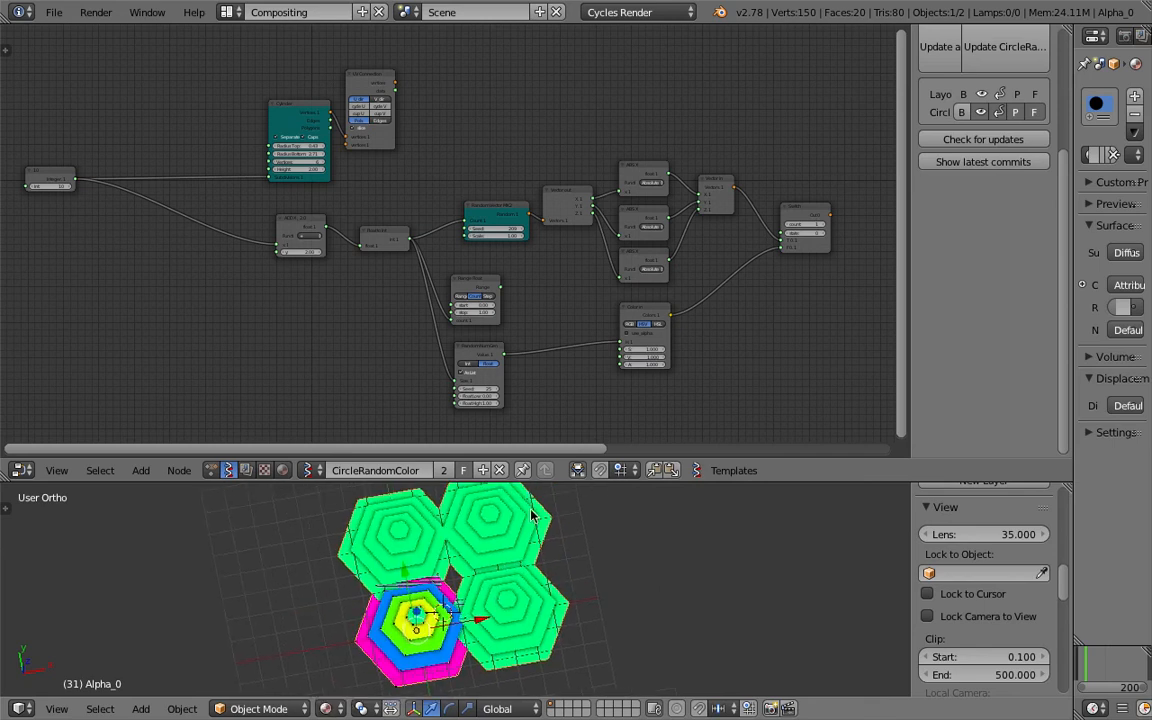
pyautogui.moveTo(533, 482); pyautogui.dragTo(520, 242)
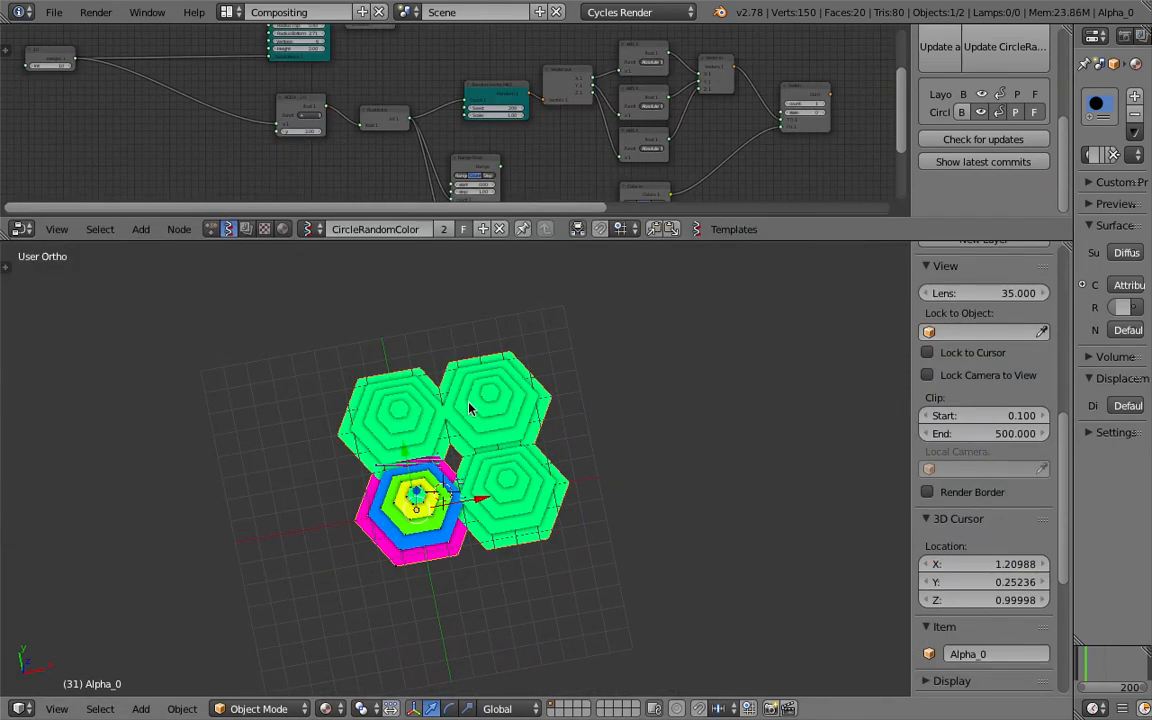
pyautogui.scroll(2, 489, 491)
pyautogui.moveTo(489, 491); pyautogui.dragTo(412, 514, button='middle')
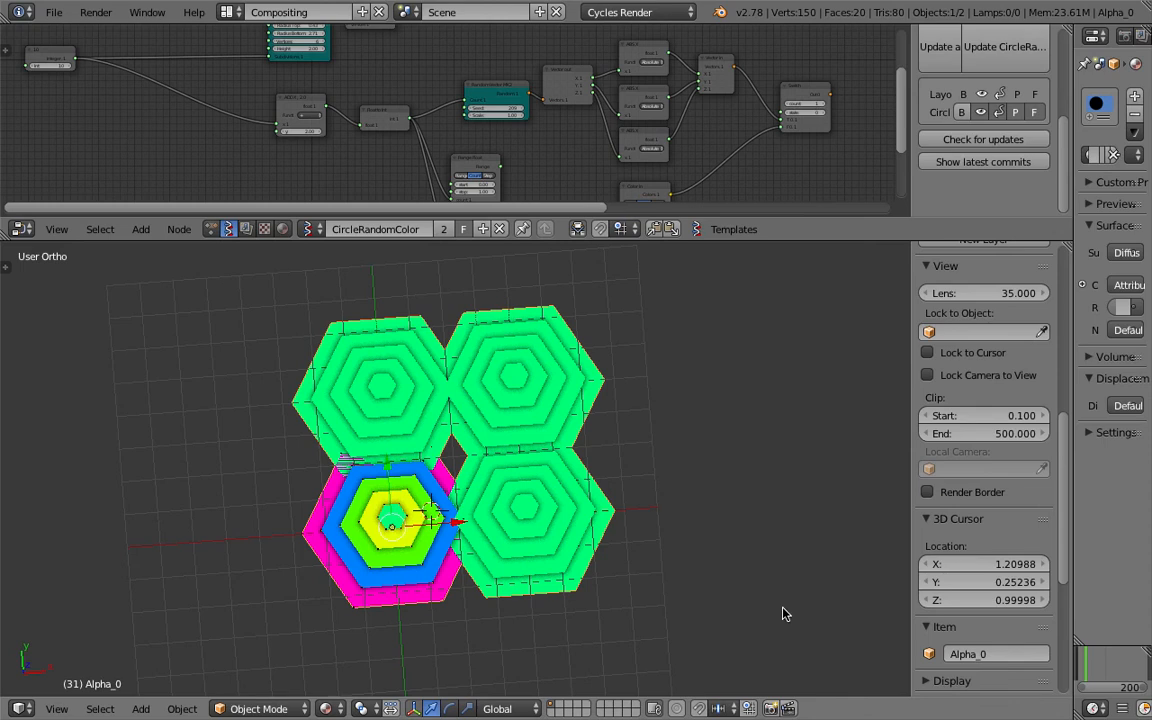
# Step: Open the recent file circle_in_circle_in_color_003.blend
pyautogui.click(53, 12)
pyautogui.moveTo(99, 69)
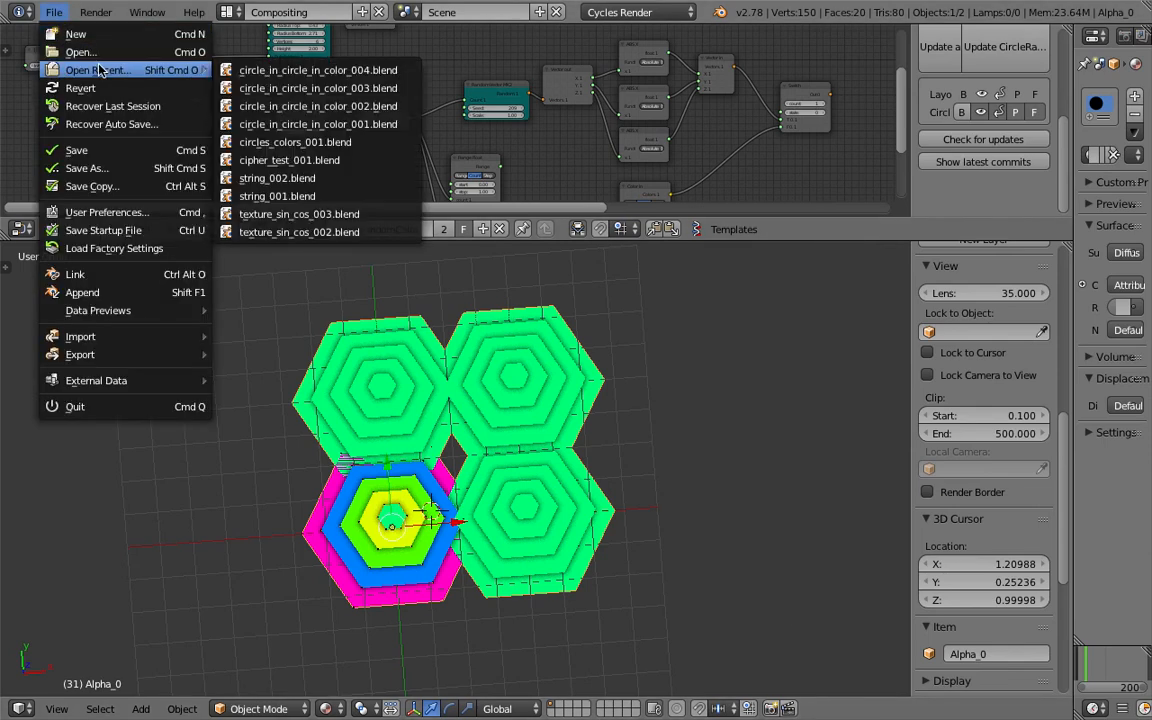
pyautogui.click(262, 88)
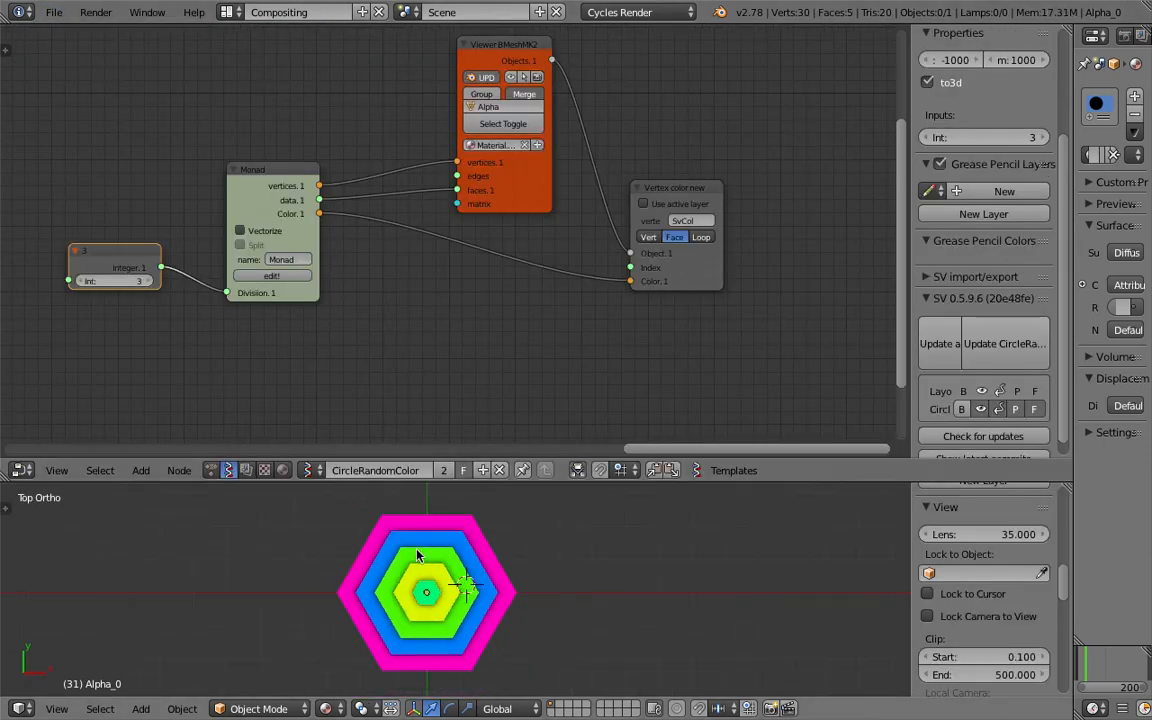
# Step: Open the recent file circle_in_circle_in_color_002.blend
pyautogui.click(52, 11)
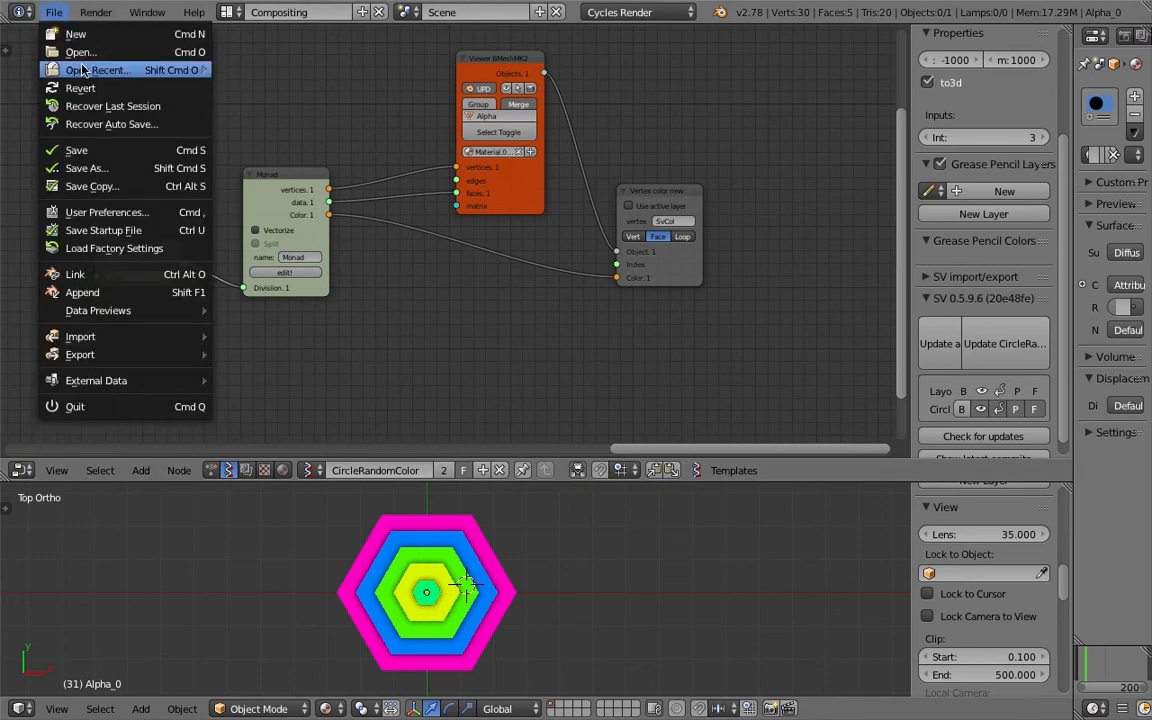
pyautogui.moveTo(98, 70)
pyautogui.click(288, 105)
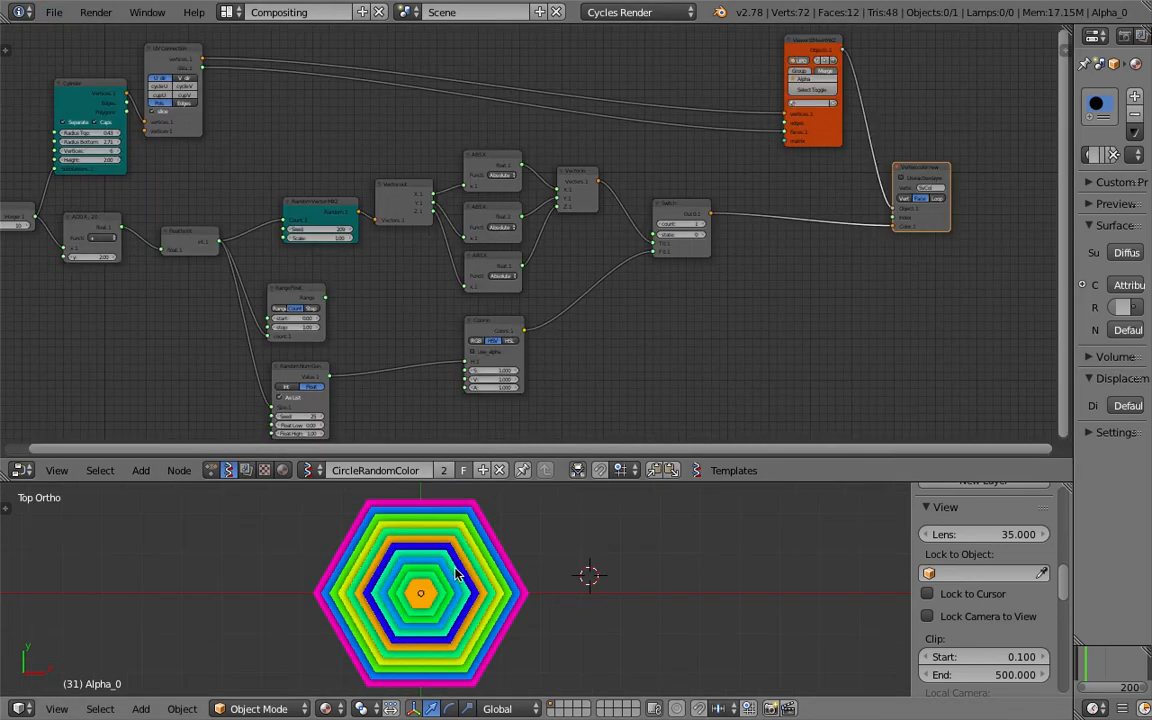
# Step: Set the value of the Integer node that drives the Cylinder subdivisions and the ADD node to 2
pyautogui.moveTo(295, 263); pyautogui.dragTo(733, 247, button='middle')
pyautogui.scroll(4, 733, 247)
pyautogui.scroll(1, 502, 200)
pyautogui.moveTo(470, 190); pyautogui.dragTo(405, 190)
pyautogui.click(483, 190)
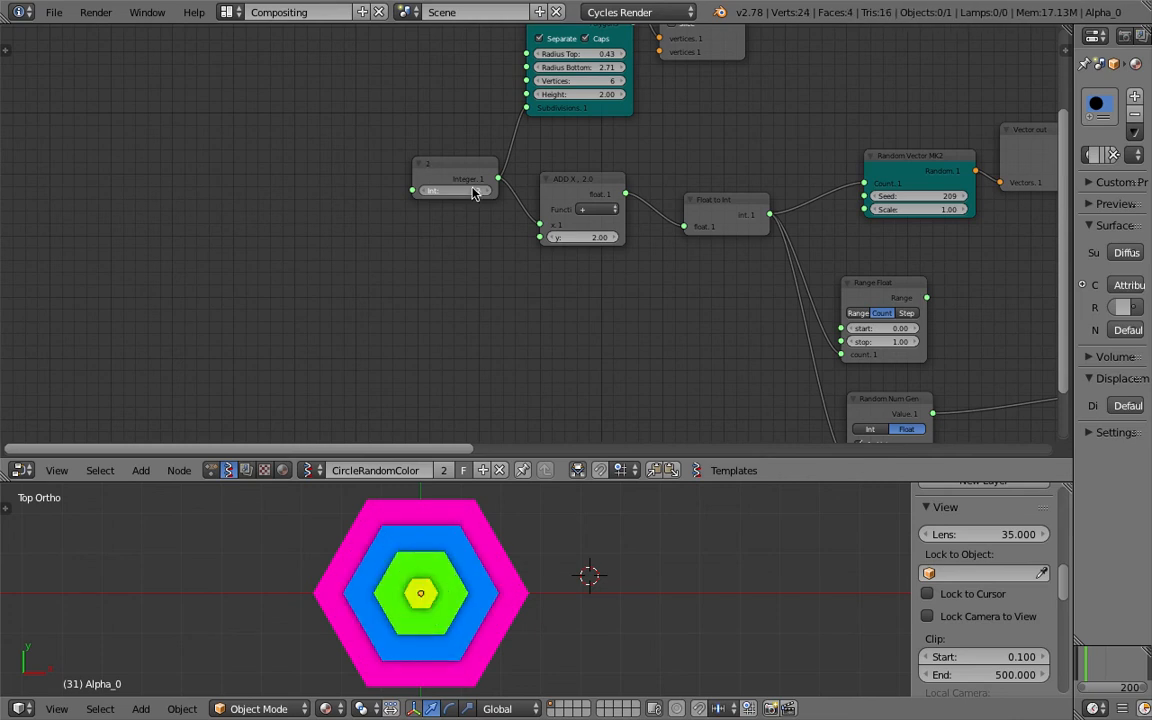
pyautogui.moveTo(517, 237); pyautogui.dragTo(226, 216, button='middle')
pyautogui.scroll(-2, 468, 247)
pyautogui.scroll(-4, 467, 247)
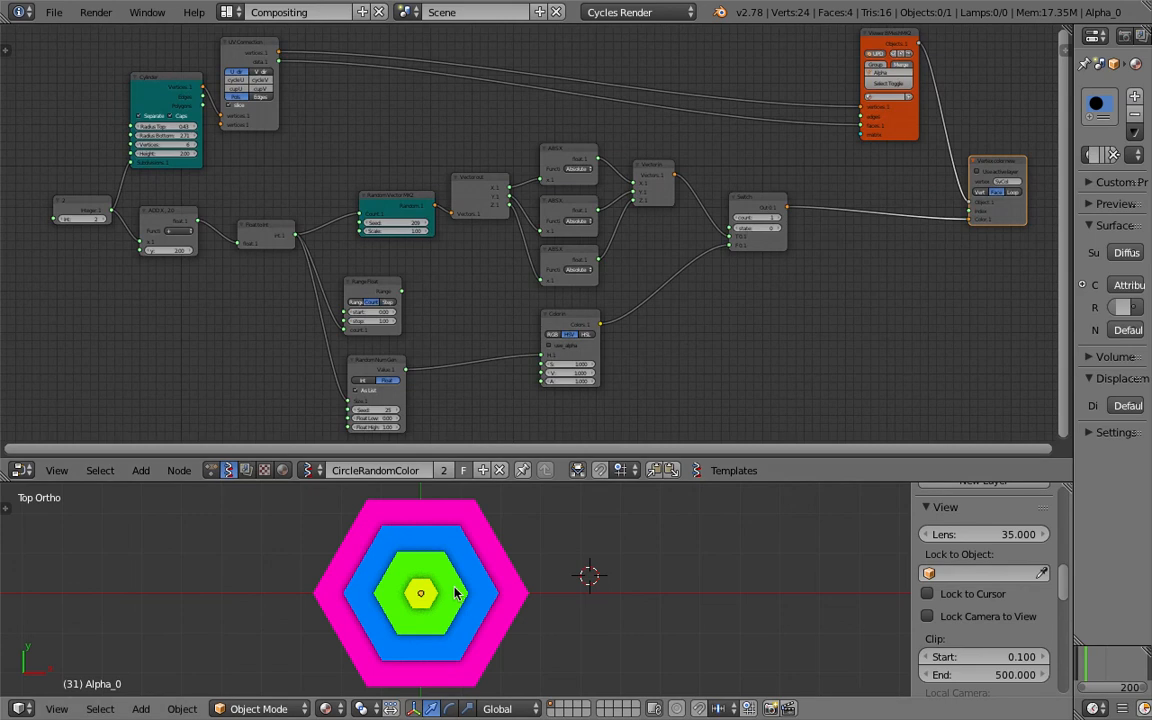
# Step: Examine the coloured nested hexagon and the empty space around it in the 3D view
pyautogui.scroll(-6, 621, 588)
pyautogui.scroll(-3, 591, 580)
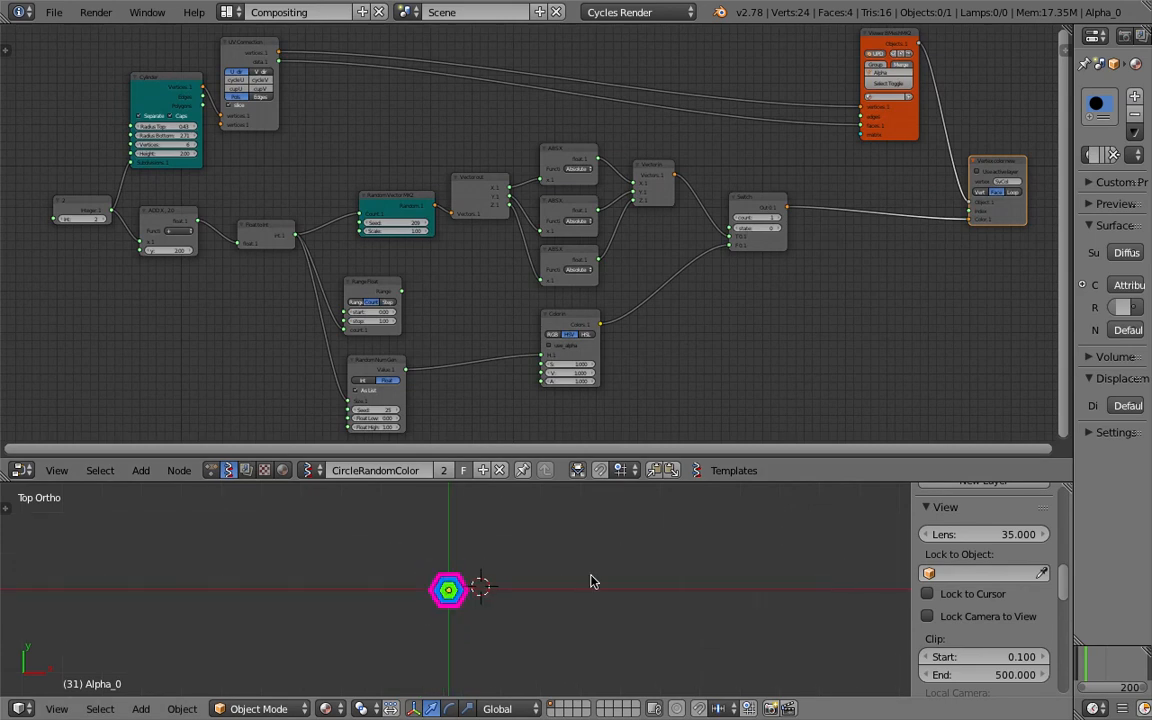
pyautogui.keyDown('shift'); pyautogui.moveTo(484, 598); pyautogui.dragTo(326, 623, button='middle'); pyautogui.keyUp('shift')
pyautogui.keyDown('shift'); pyautogui.moveTo(408, 626); pyautogui.dragTo(514, 600, button='middle'); pyautogui.keyUp('shift')
pyautogui.scroll(4, 505, 586)
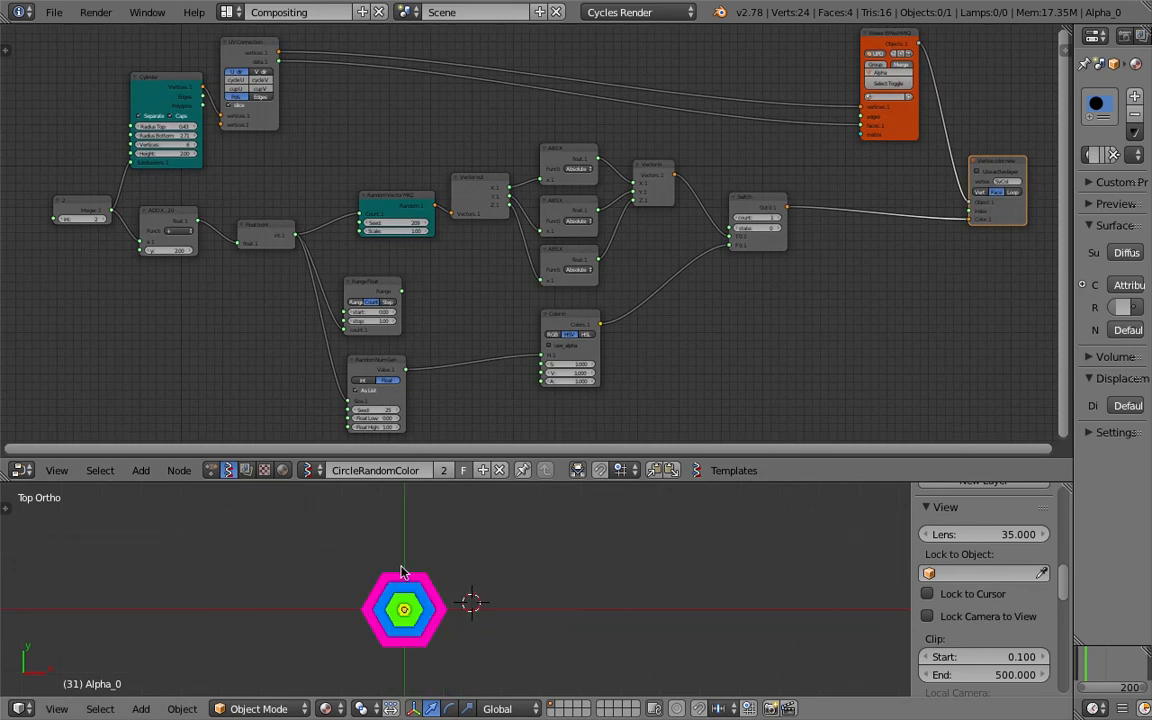
pyautogui.scroll(3, 438, 605)
pyautogui.scroll(-5, 434, 598)
pyautogui.scroll(4, 438, 580)
pyautogui.scroll(-3, 446, 549)
pyautogui.scroll(3, 450, 565)
pyautogui.scroll(4, 440, 530)
pyautogui.keyDown('shift'); pyautogui.moveTo(469, 550); pyautogui.dragTo(433, 530, button='middle'); pyautogui.keyUp('shift')
pyautogui.scroll(-2, 607, 180)
# Step: Move the Viewer BMeshMK2 and Vertex color new nodes closer to the rest of the node chain
pyautogui.moveTo(630, 177); pyautogui.dragTo(503, 206, button='middle')
pyautogui.scroll(2, 688, 180)
pyautogui.moveTo(720, 172); pyautogui.dragTo(564, 148)
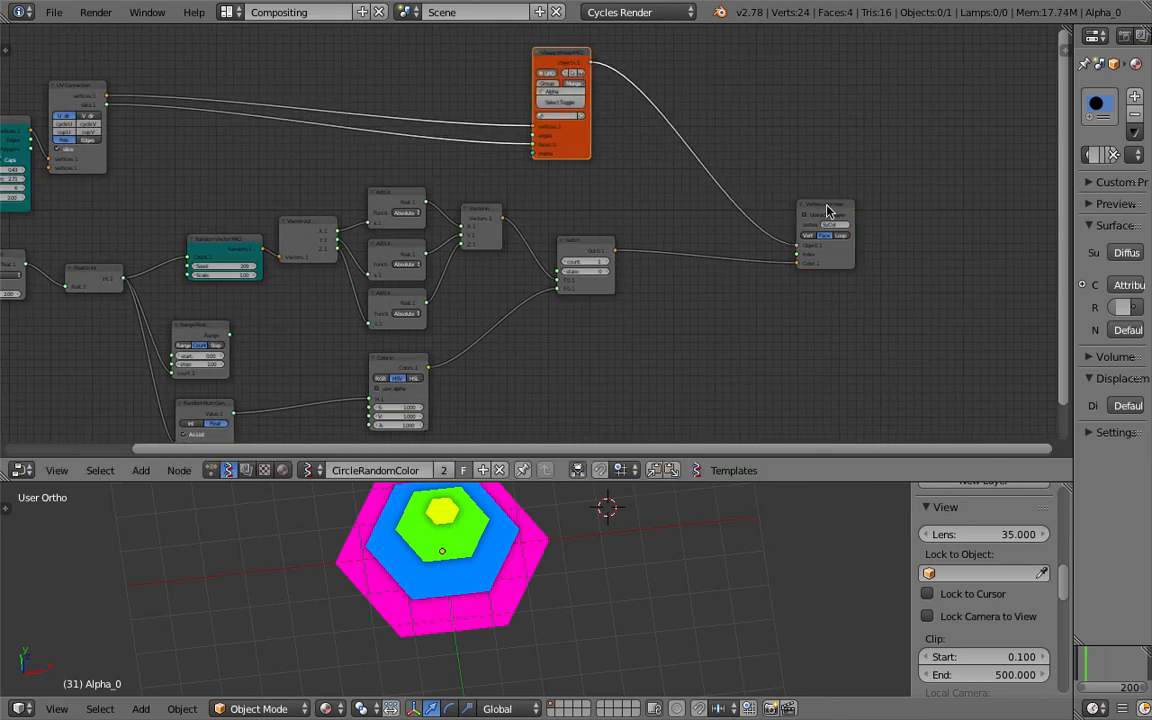
pyautogui.press('g')
pyautogui.click(774, 218)
pyautogui.moveTo(816, 208); pyautogui.dragTo(734, 197)
pyautogui.moveTo(622, 180); pyautogui.dragTo(670, 189, button='middle')
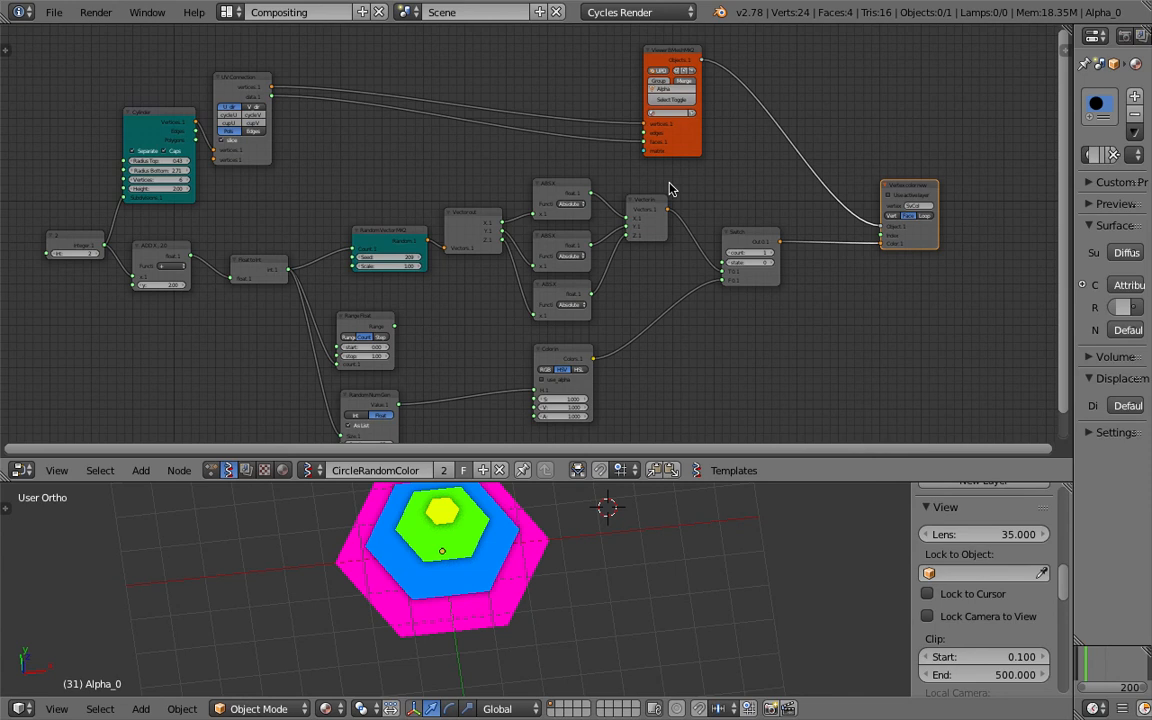